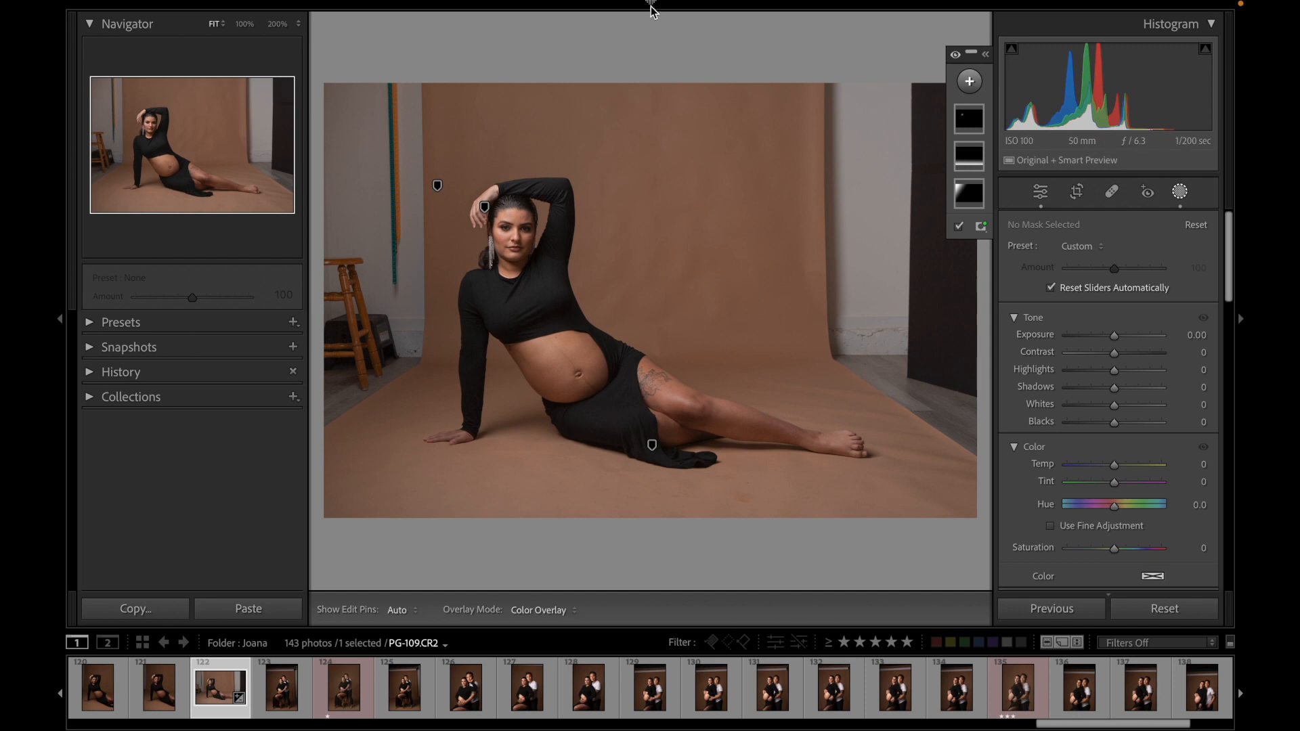
Step: Expand the masks list and create a Select Subject mask of the reclining woman
click(651, 6)
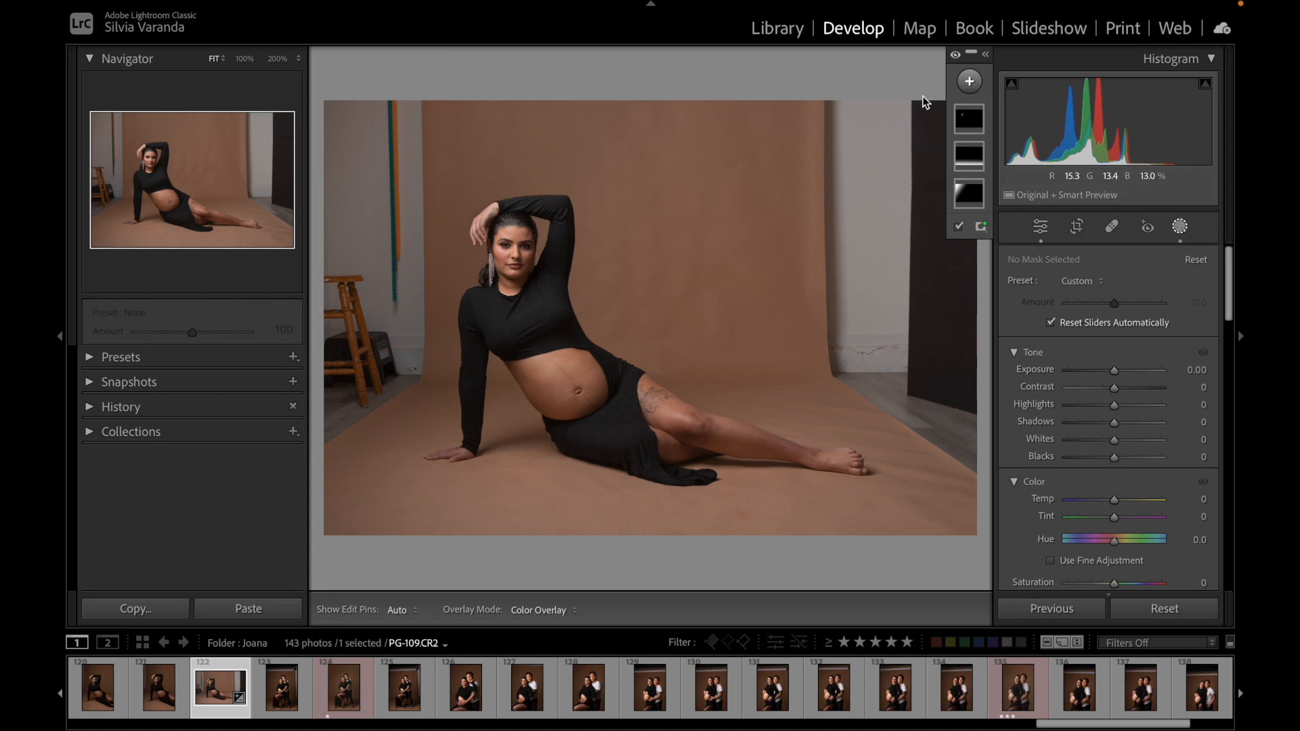
click(988, 56)
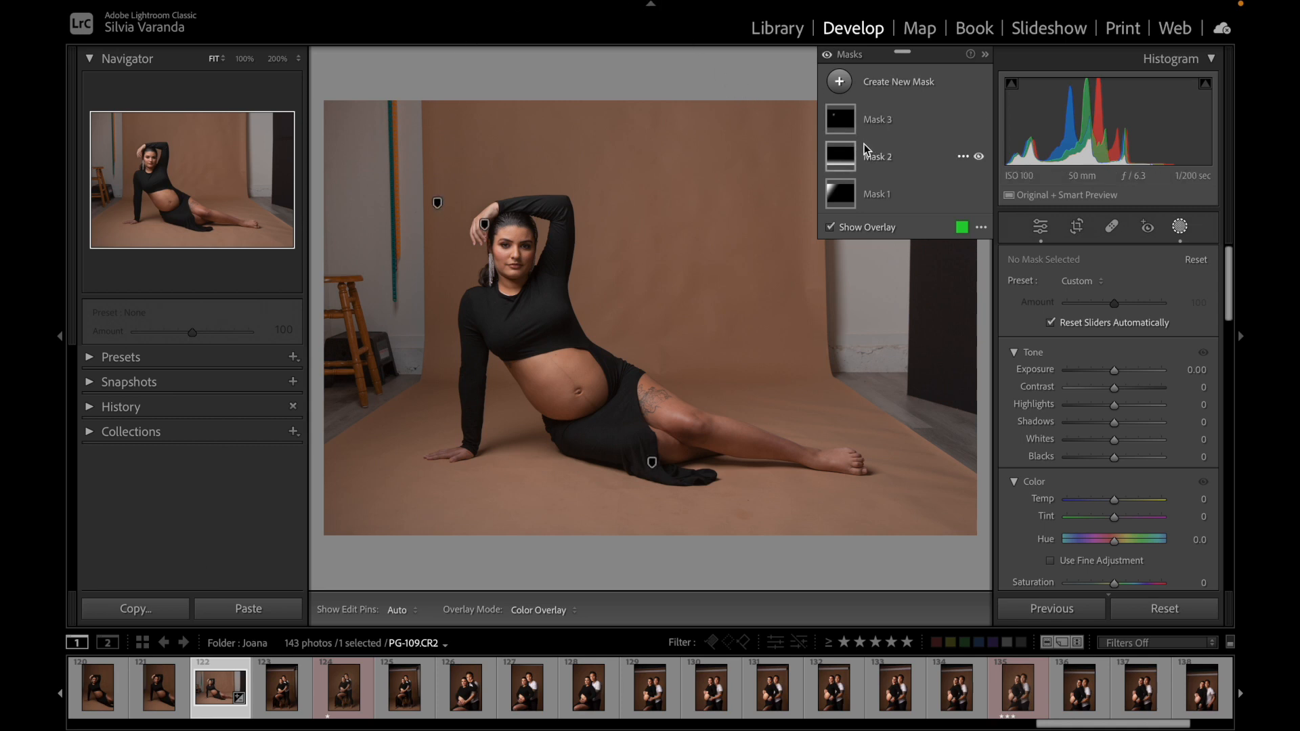
click(841, 84)
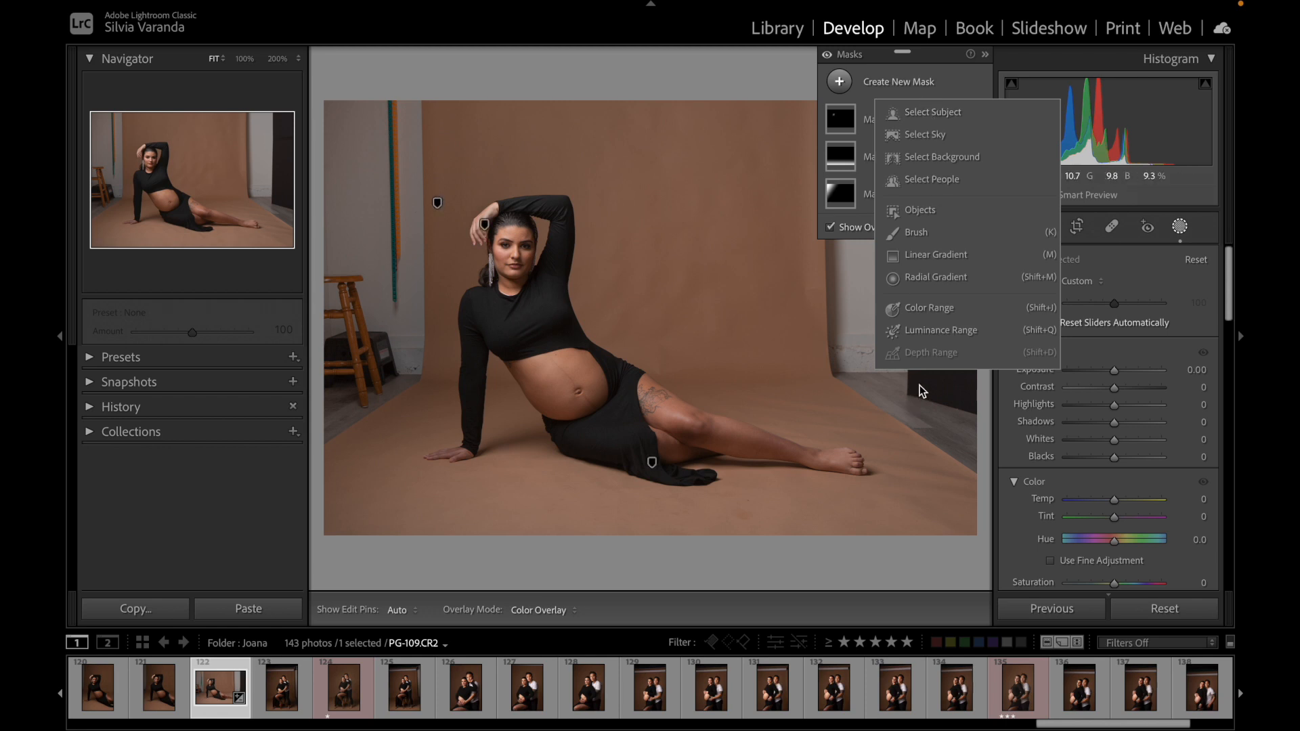
click(938, 117)
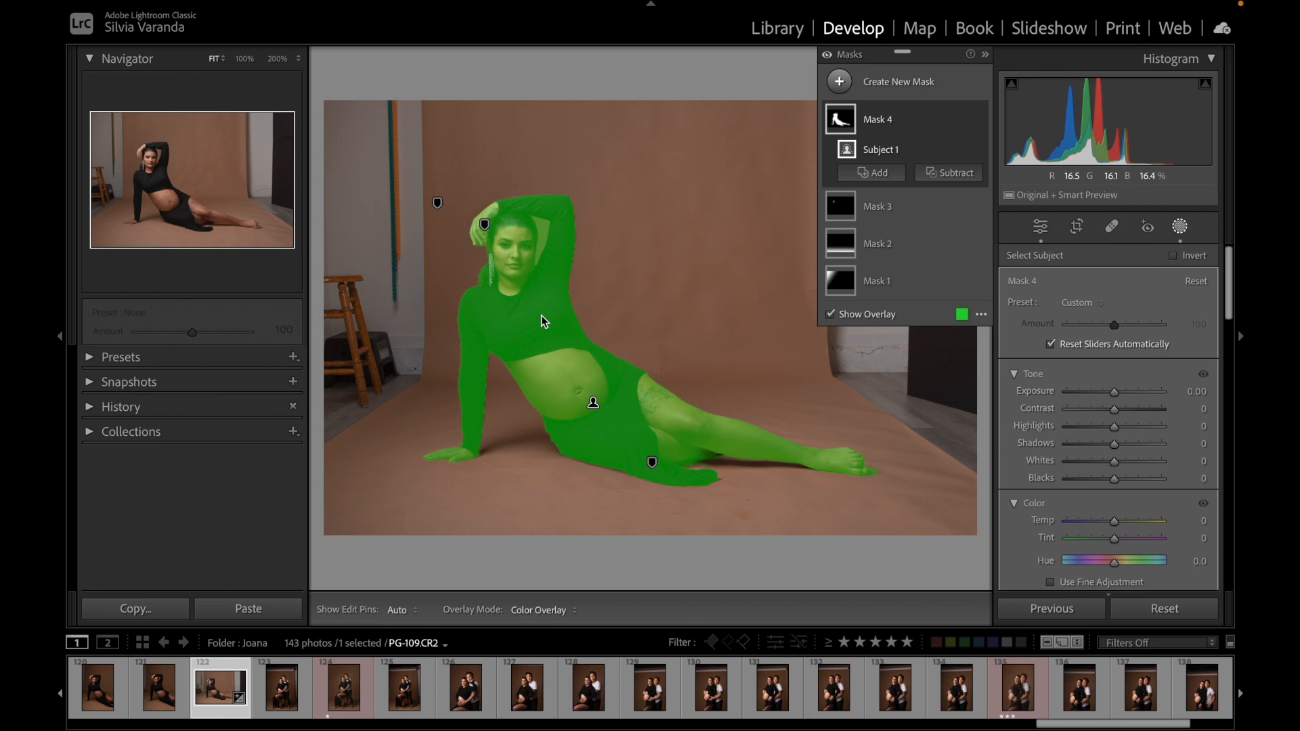
Step: Raise the subject mask's exposure to 1.89 and turn its colour overlay back on
drag(1115, 392, 1136, 392)
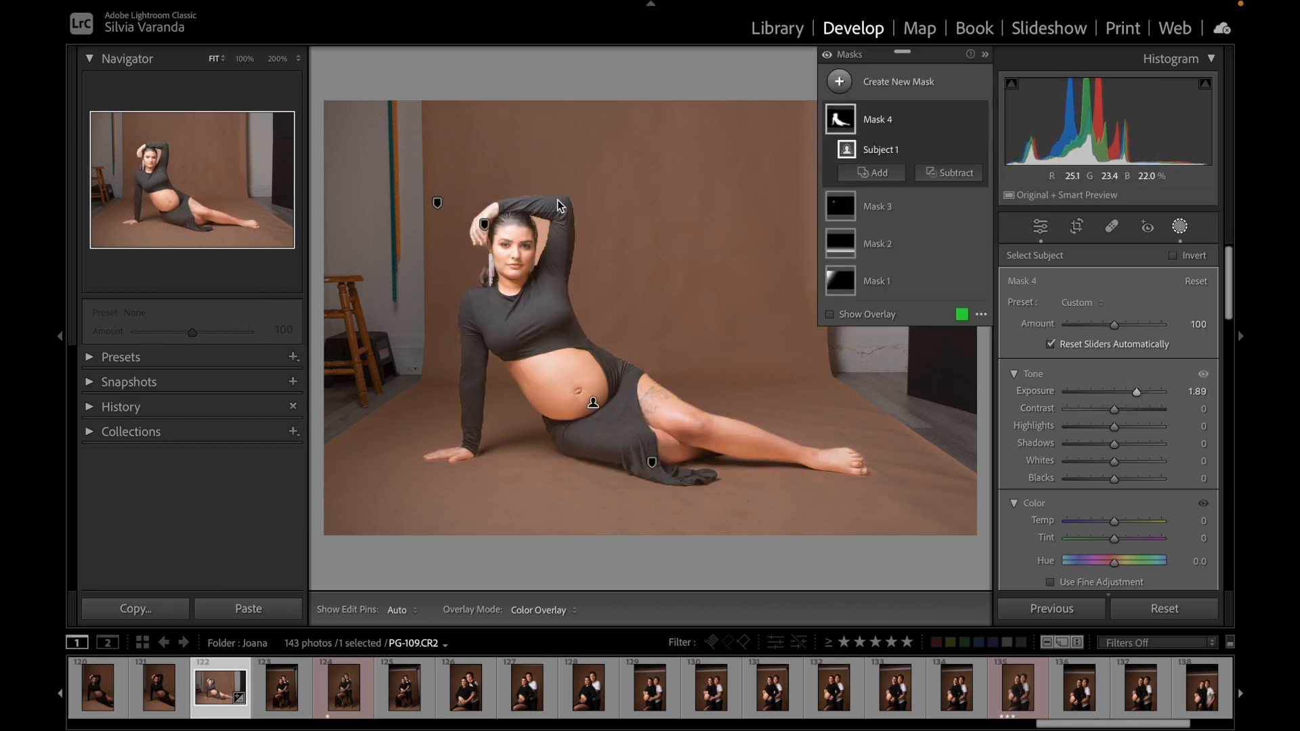
click(830, 314)
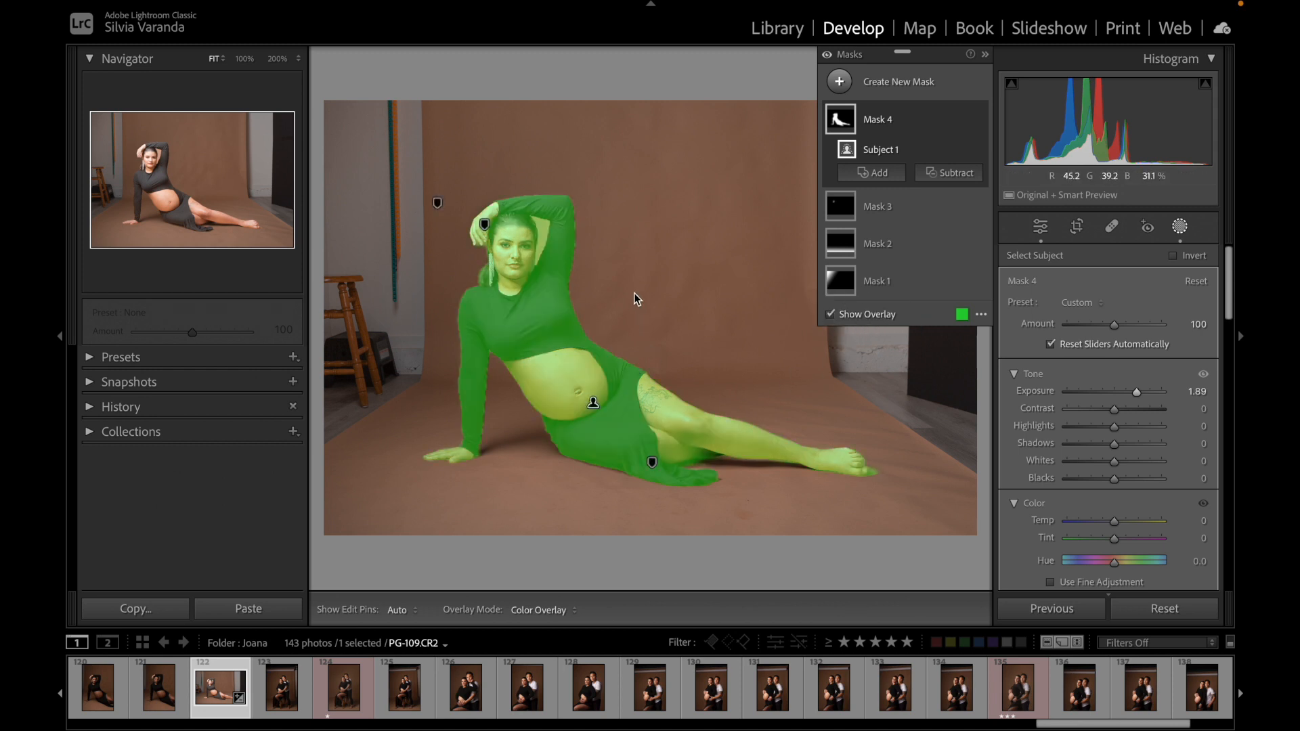
drag(1142, 396, 1059, 400)
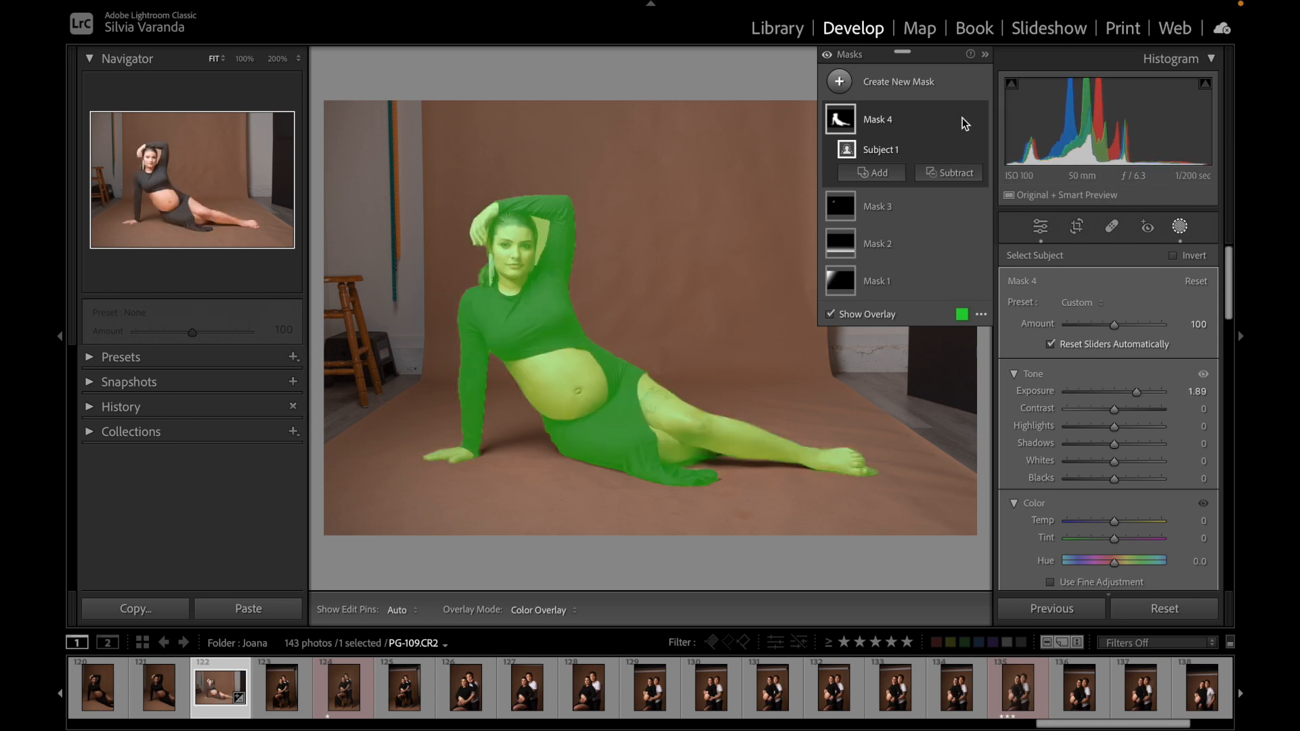
Step: Delete the subject mask, Mask 4, from the reclining portrait
click(970, 124)
click(962, 121)
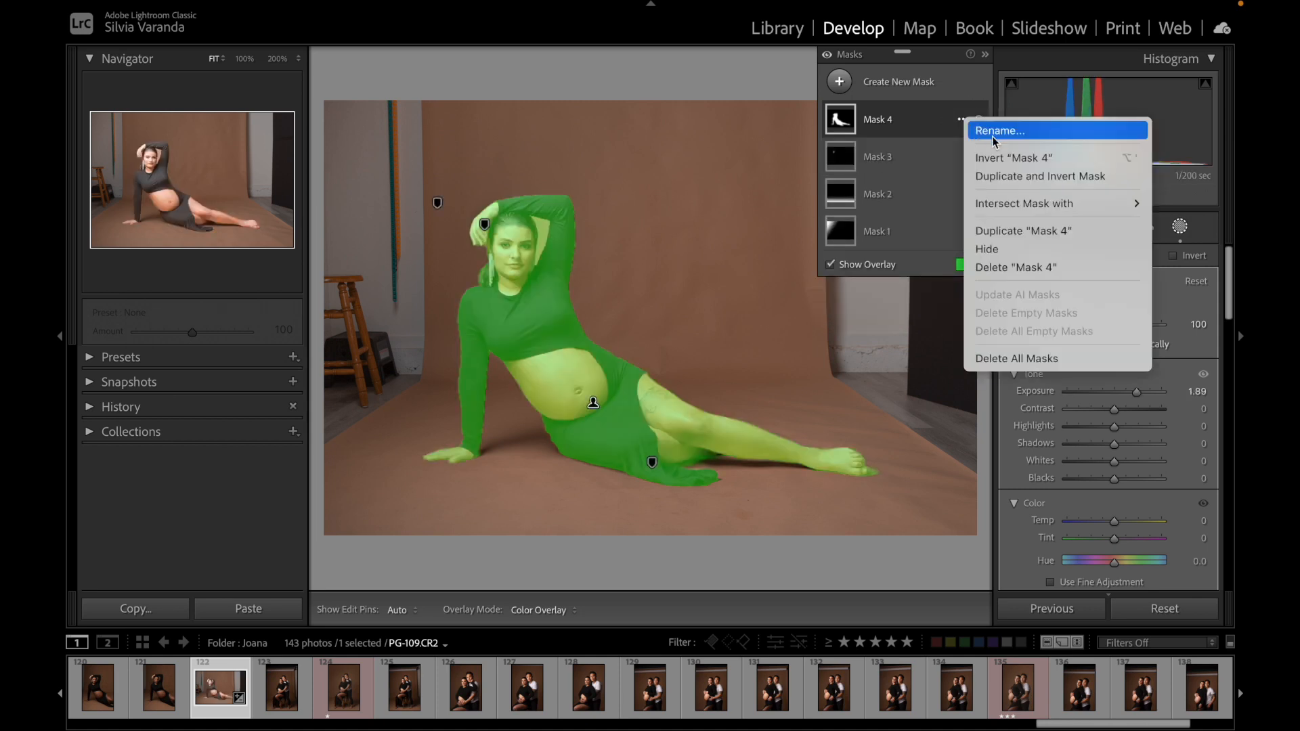
click(1002, 267)
Step: Try to create a Select Sky mask on the studio portrait
click(838, 84)
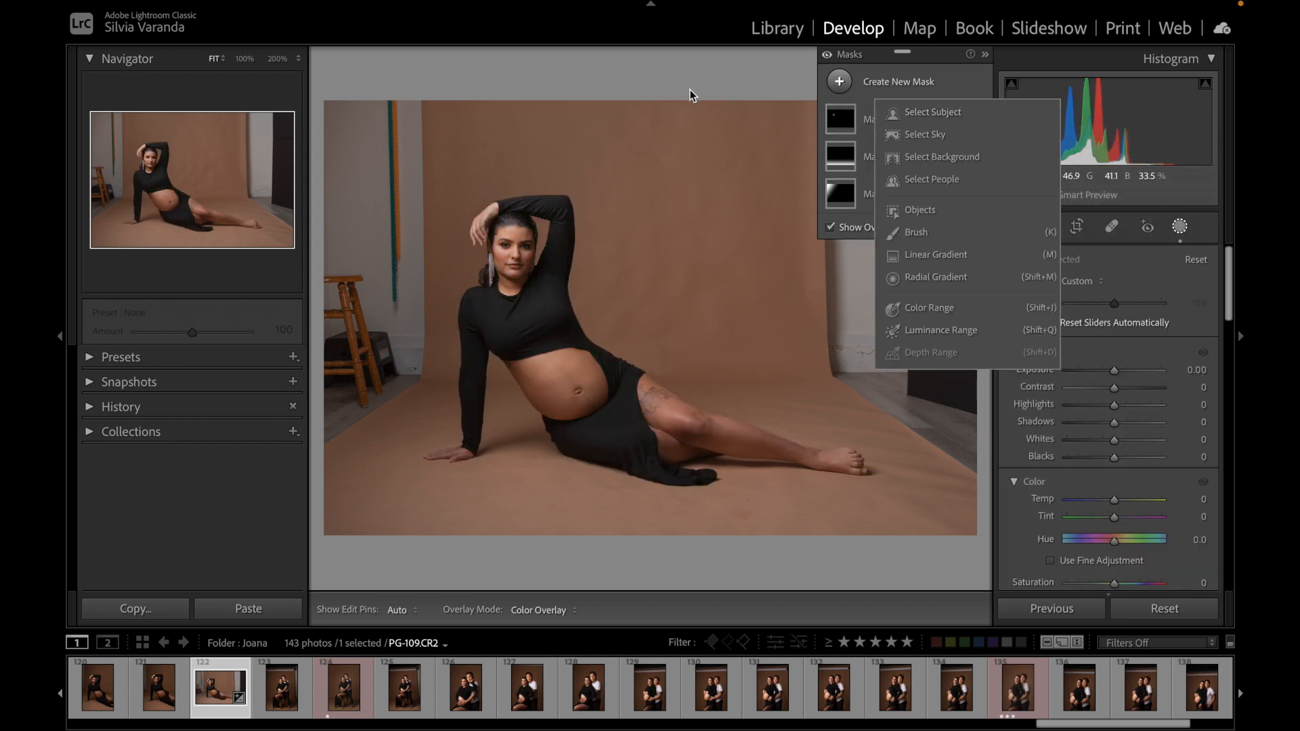
click(929, 135)
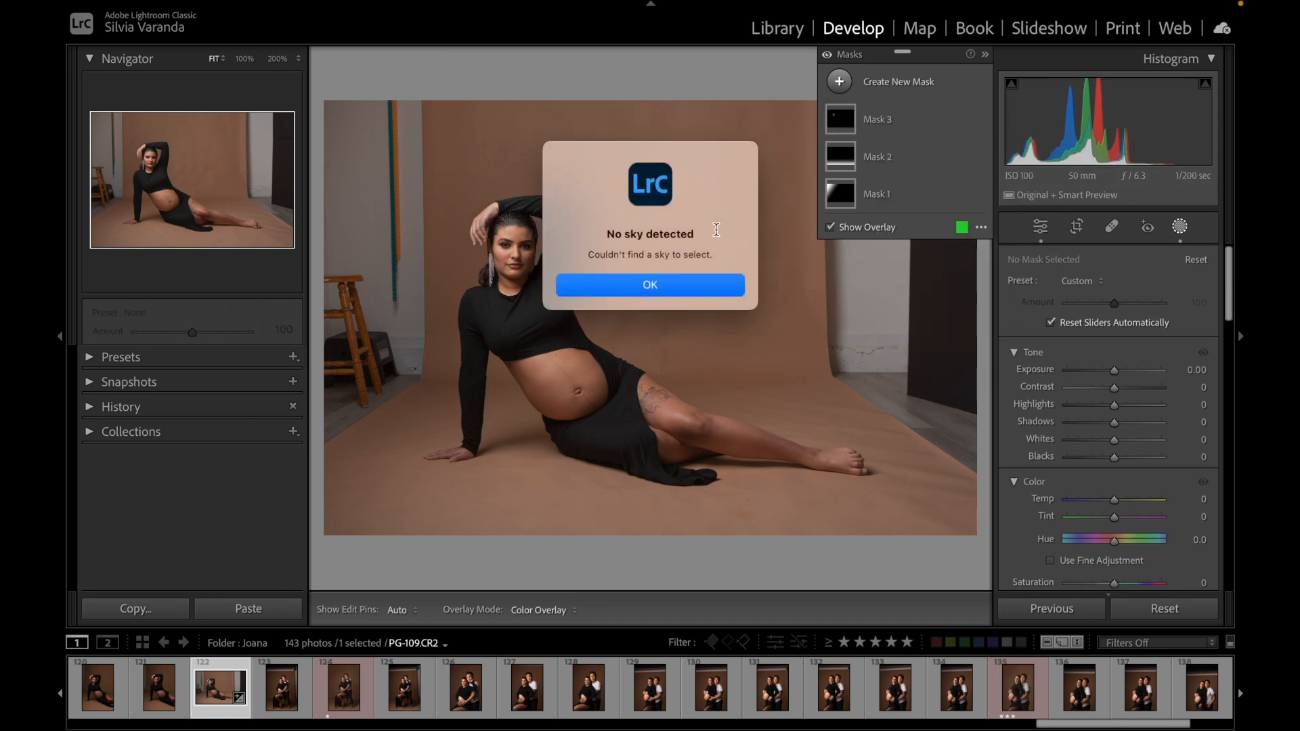
click(680, 285)
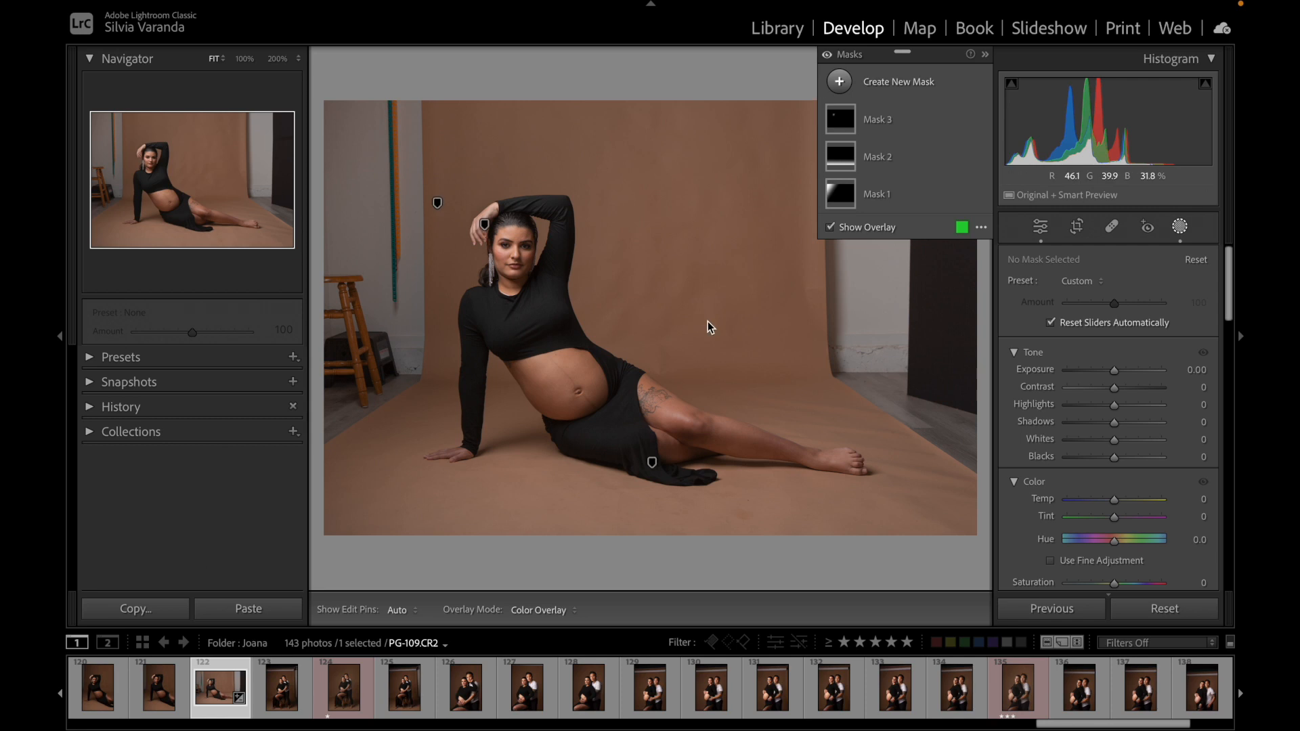
Step: Create a Select Background mask and invert it so that it covers the woman
click(839, 81)
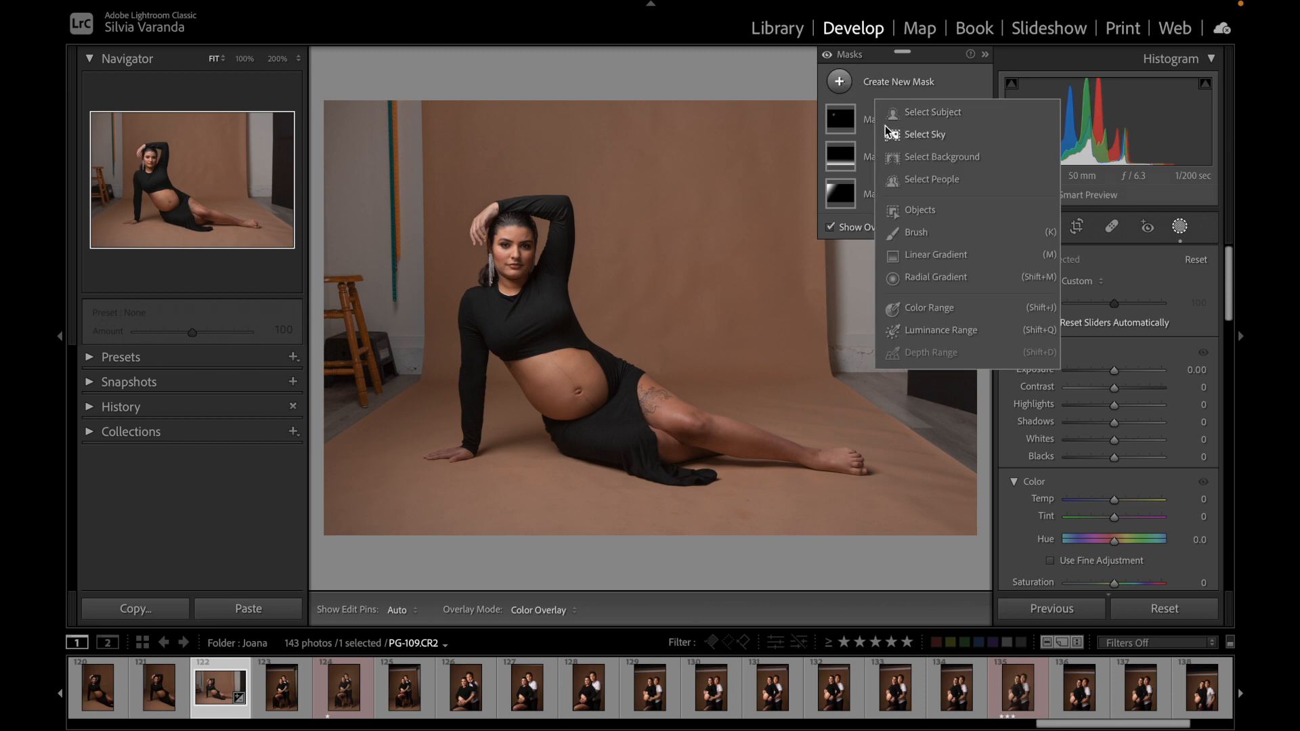
click(936, 158)
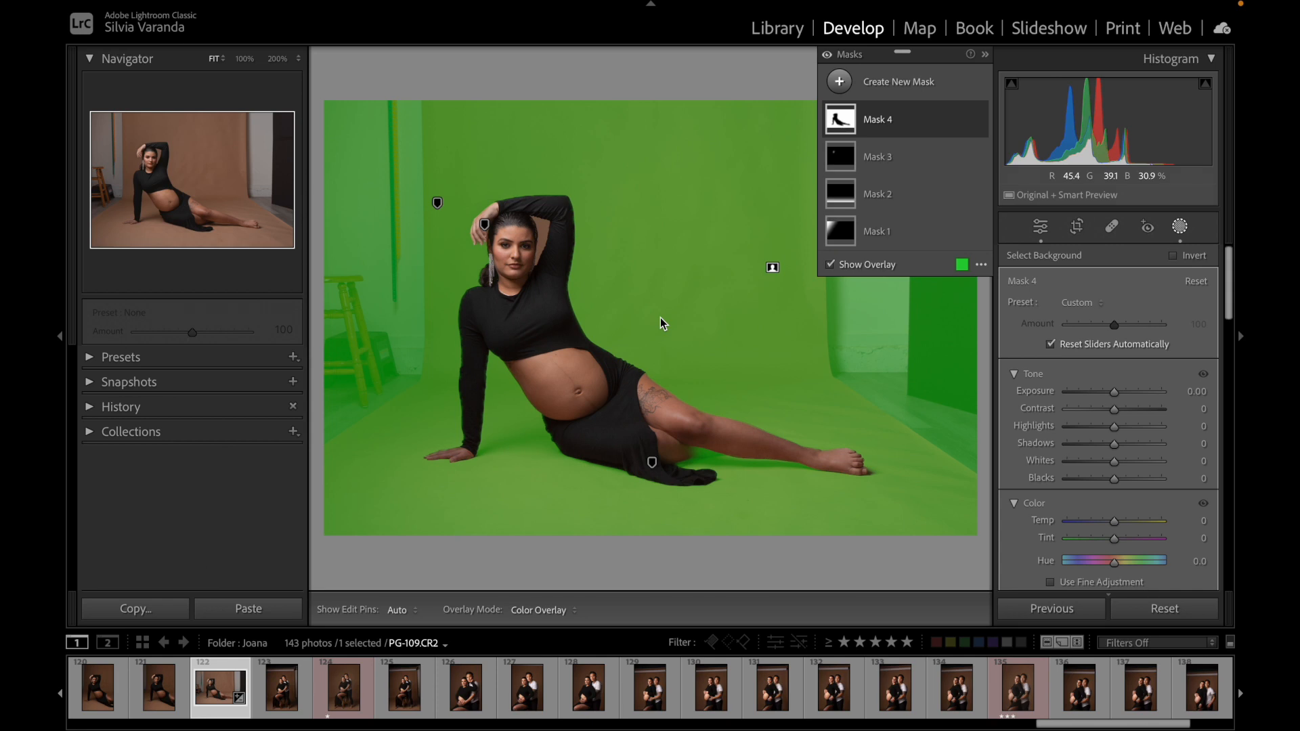
click(1174, 258)
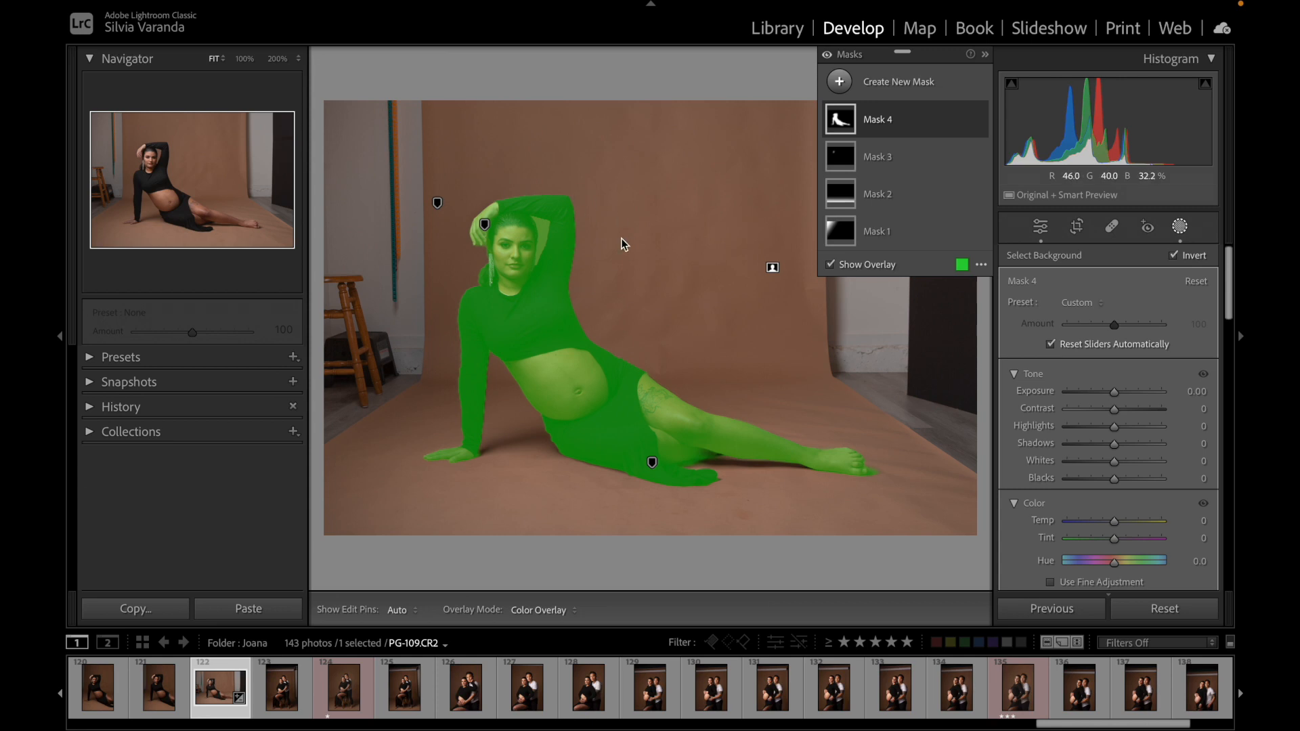
Step: Delete the inverted background mask, Mask 4
click(962, 119)
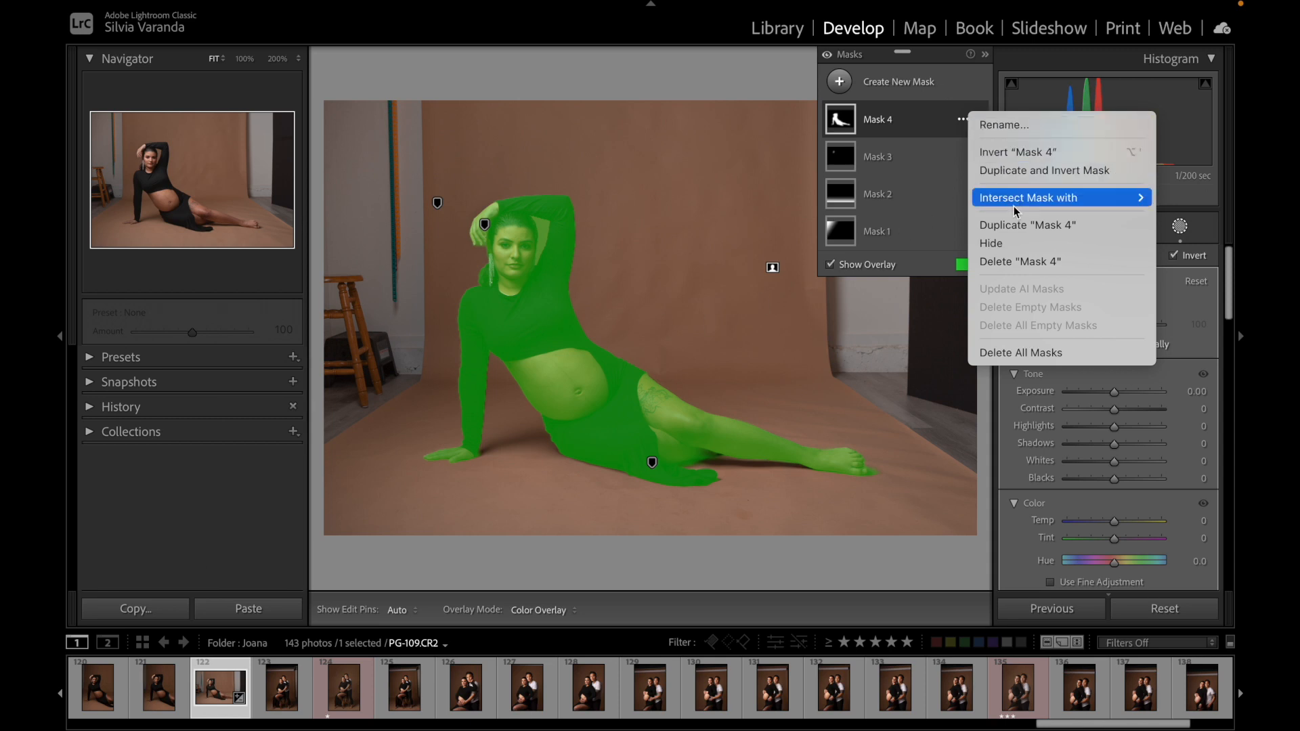
click(1023, 263)
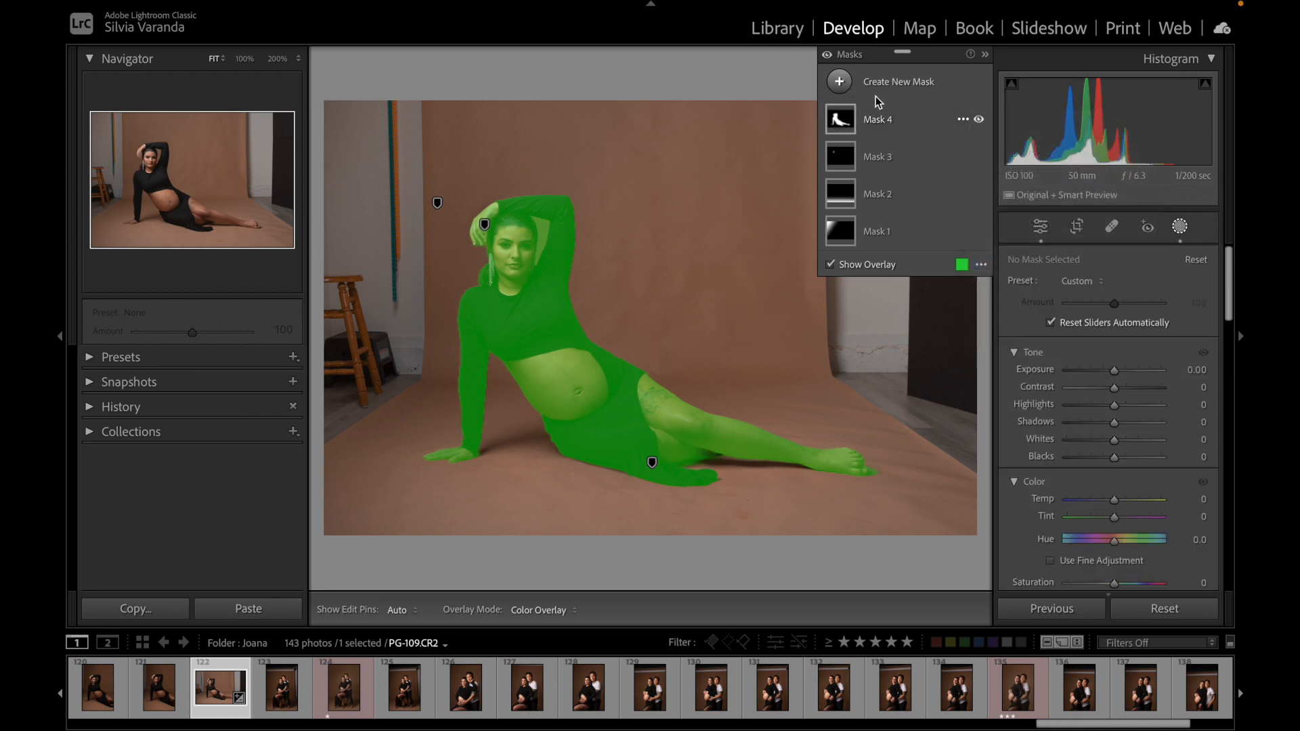
Step: Start a Select People mask on the reclining portrait
click(880, 82)
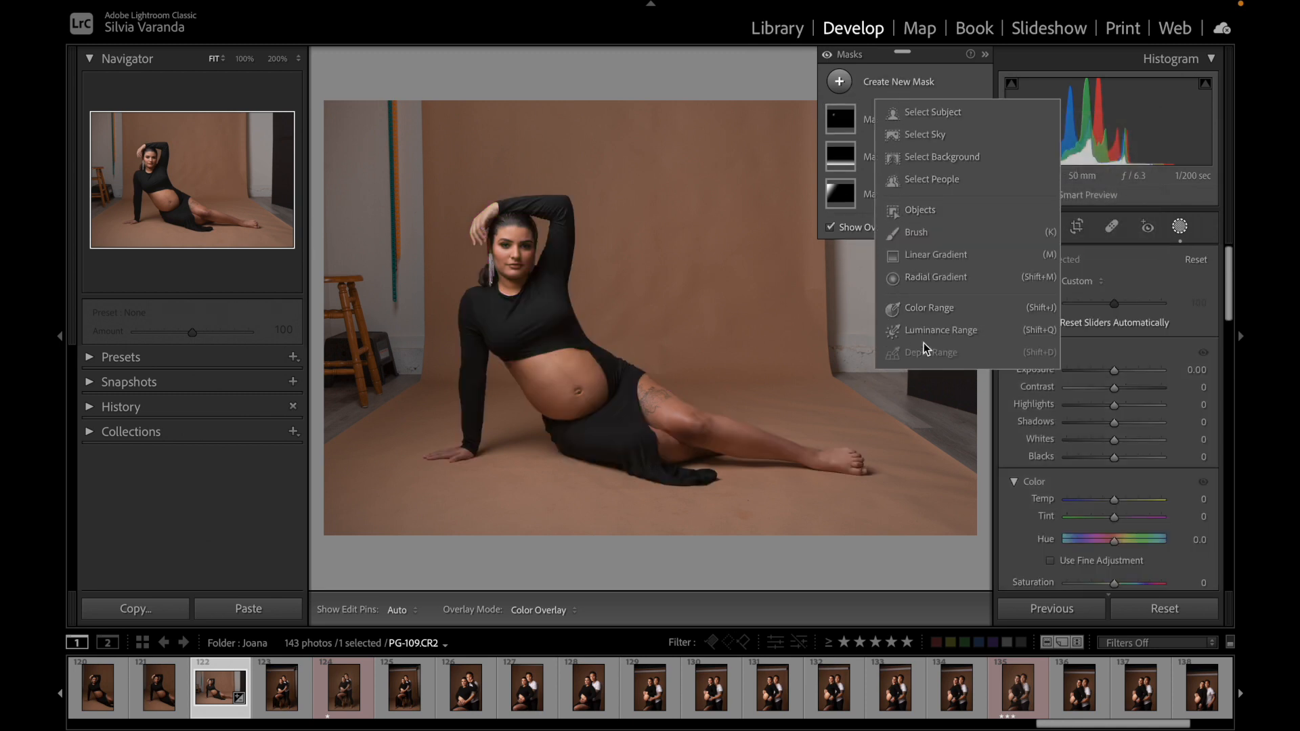
click(937, 186)
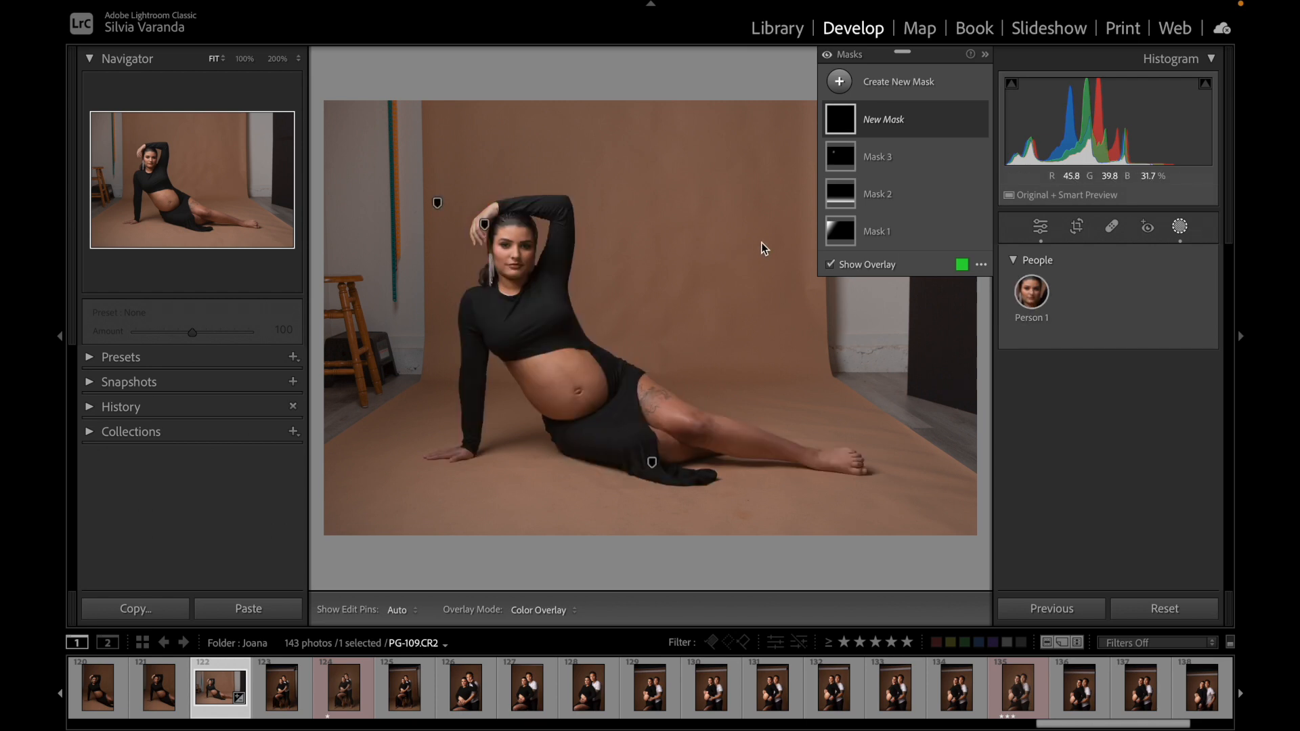
Step: Open the couple's photo PG-112.CR2 and choose Person 2, the man, for a people mask
click(466, 687)
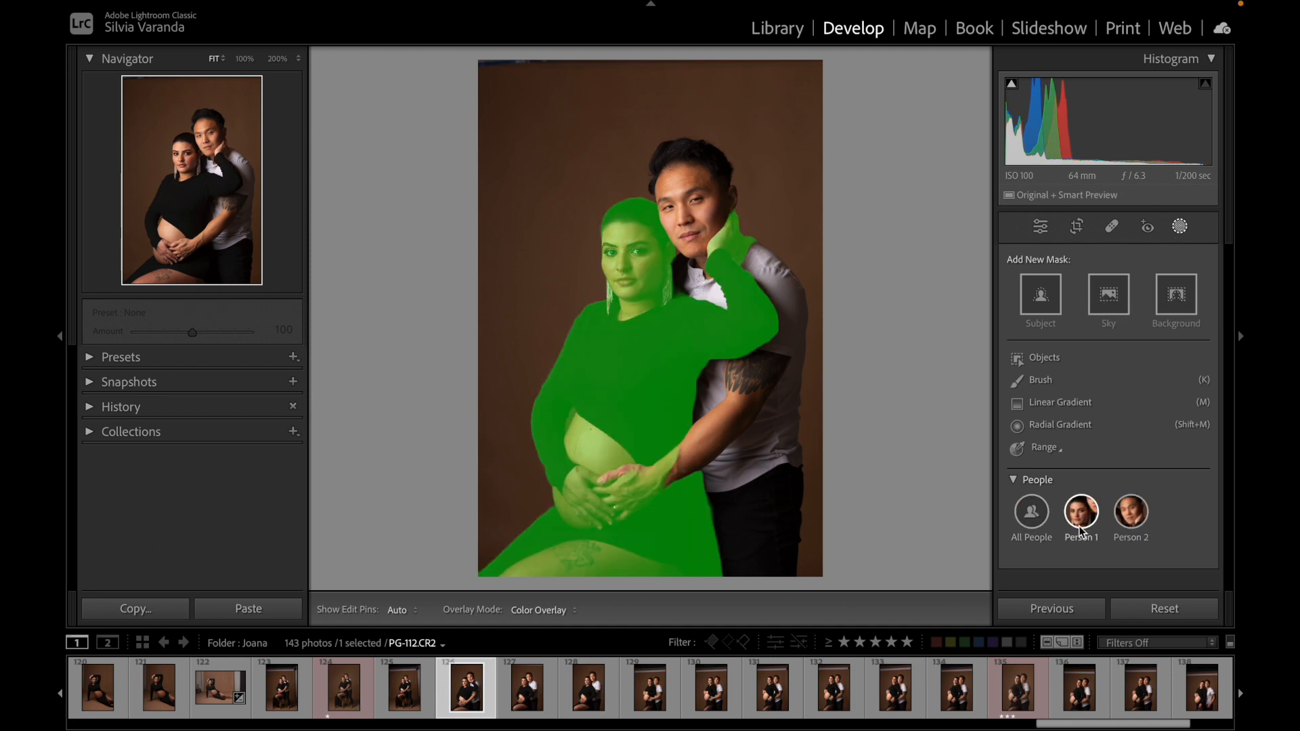
mouse_move(1134, 533)
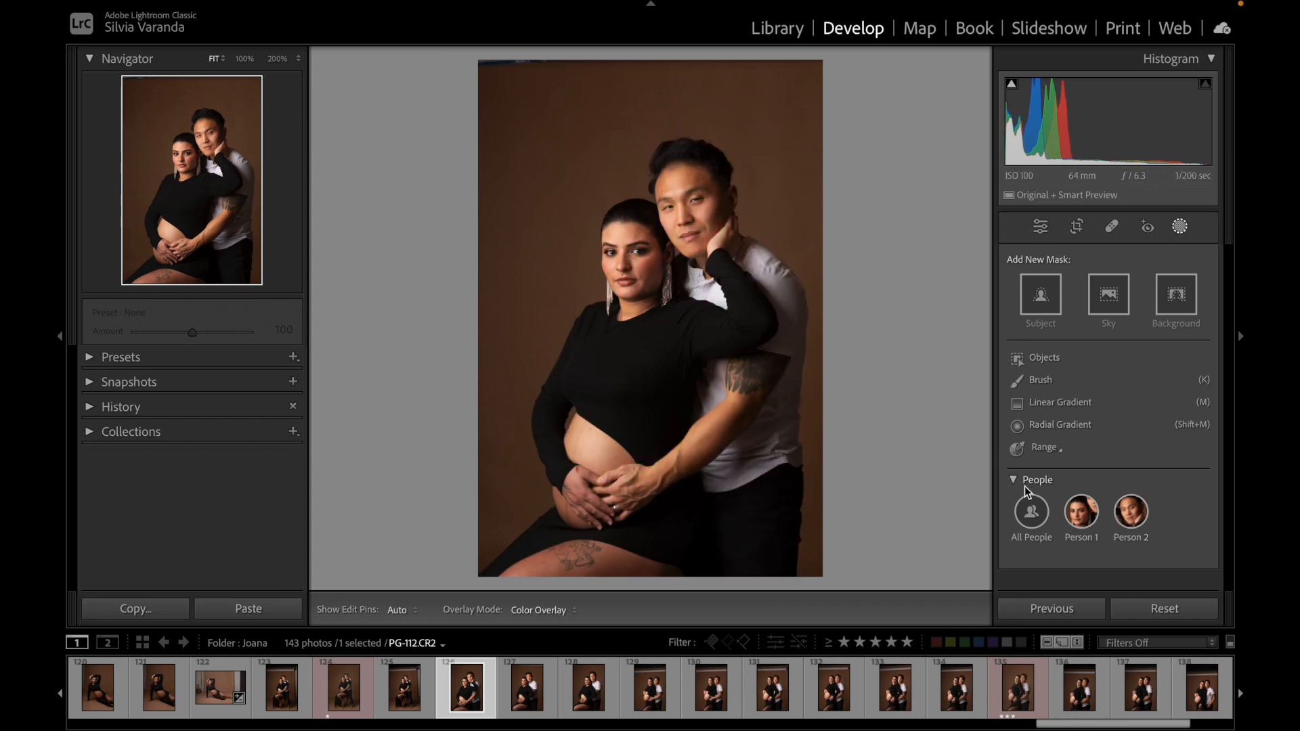
mouse_move(1080, 544)
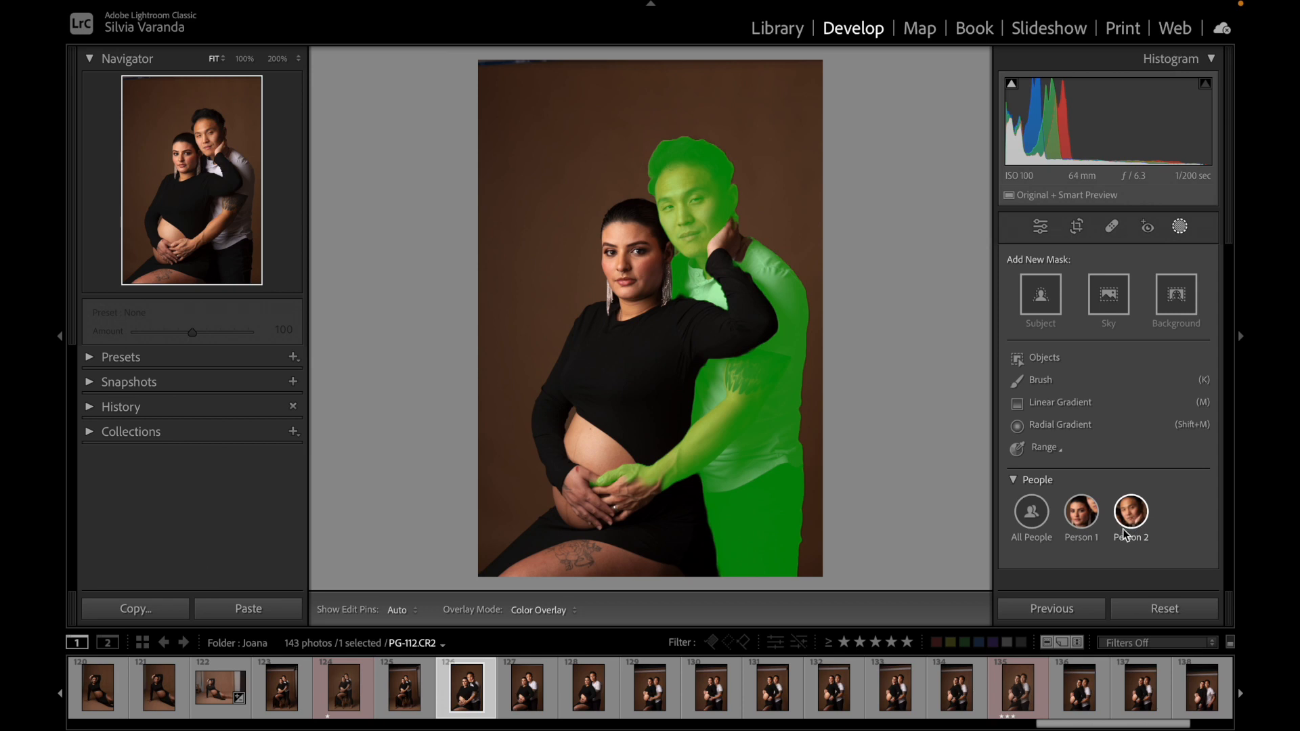
click(1139, 516)
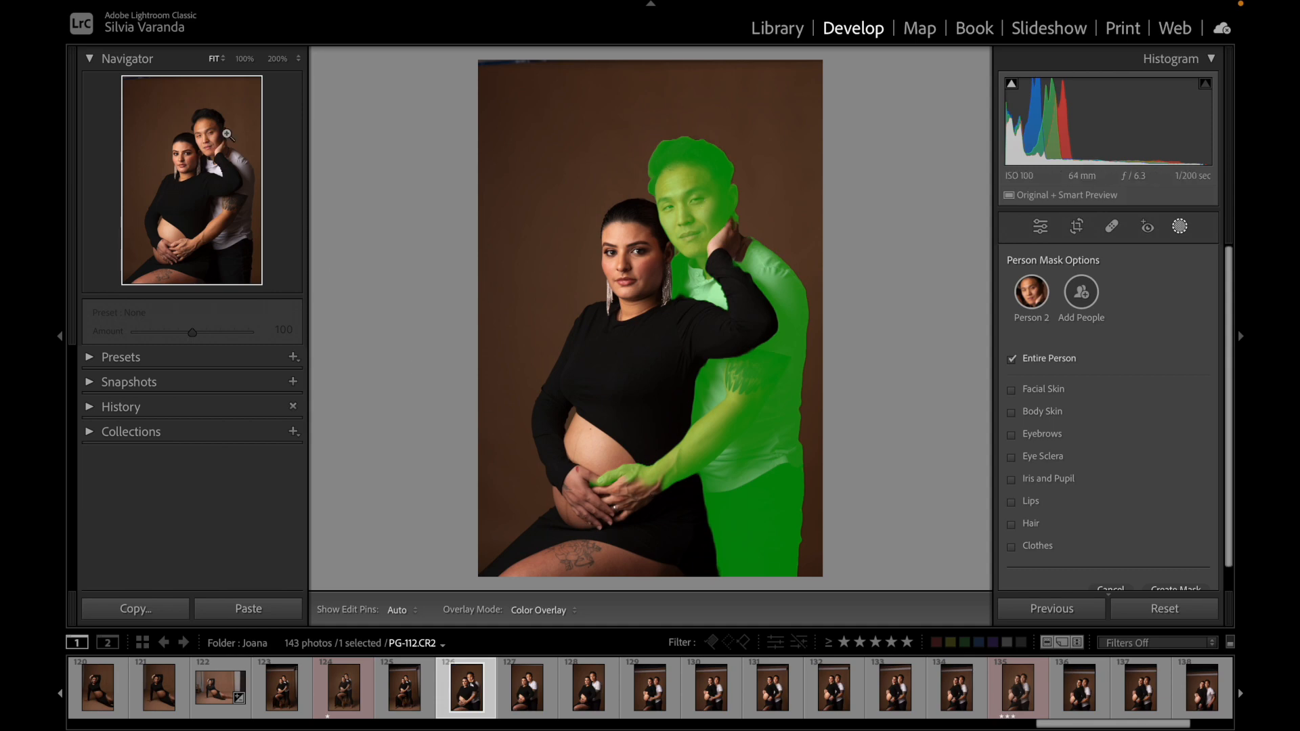
Step: Examine the Entire Person mask around the couple's joined hands at 100% zoom, then return to the fitted view
click(244, 59)
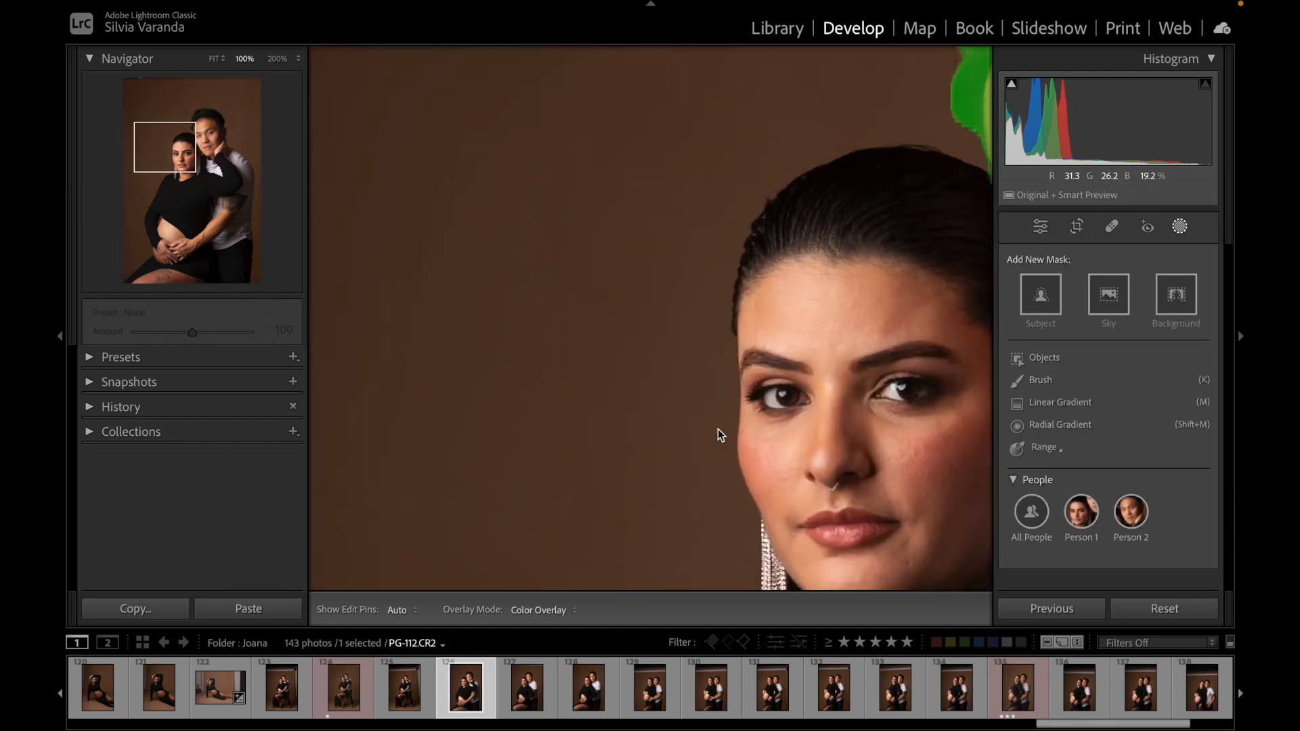
drag(699, 452, 589, 337)
drag(690, 542, 566, 320)
drag(660, 562, 623, 372)
drag(575, 518, 791, 183)
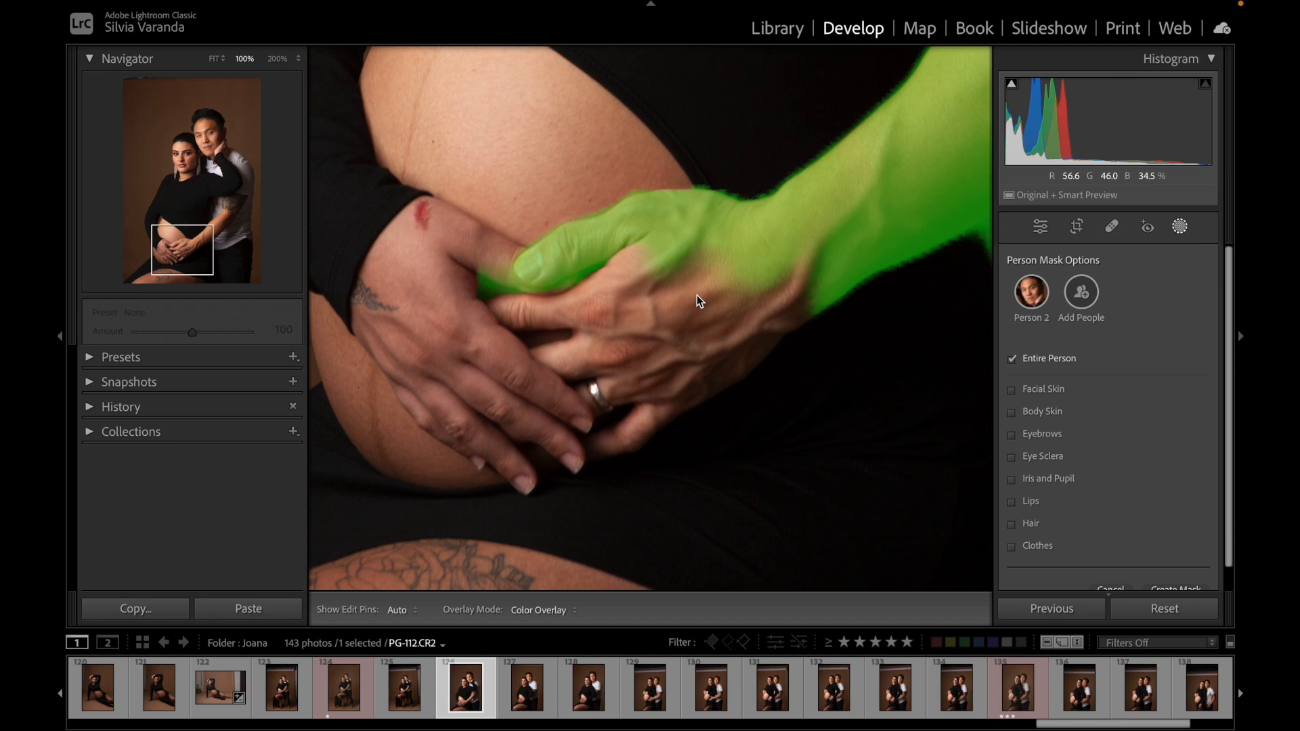
click(217, 58)
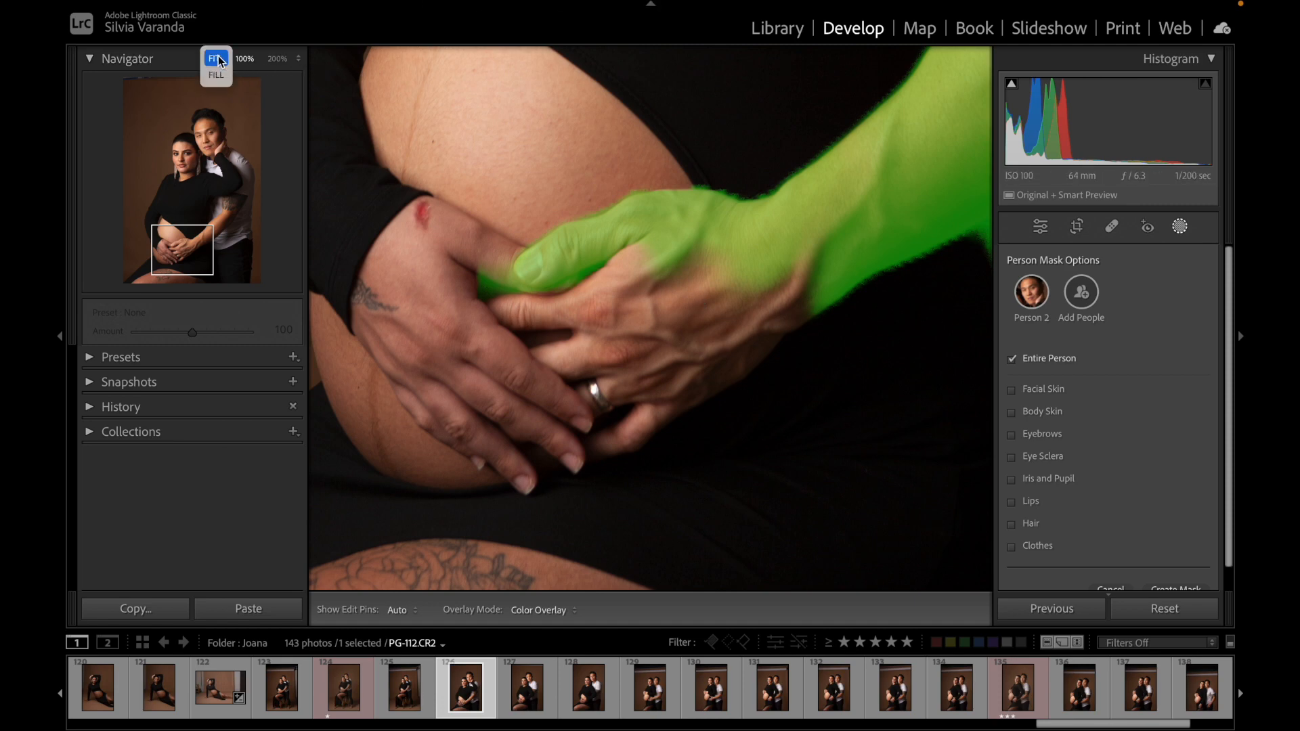
click(220, 62)
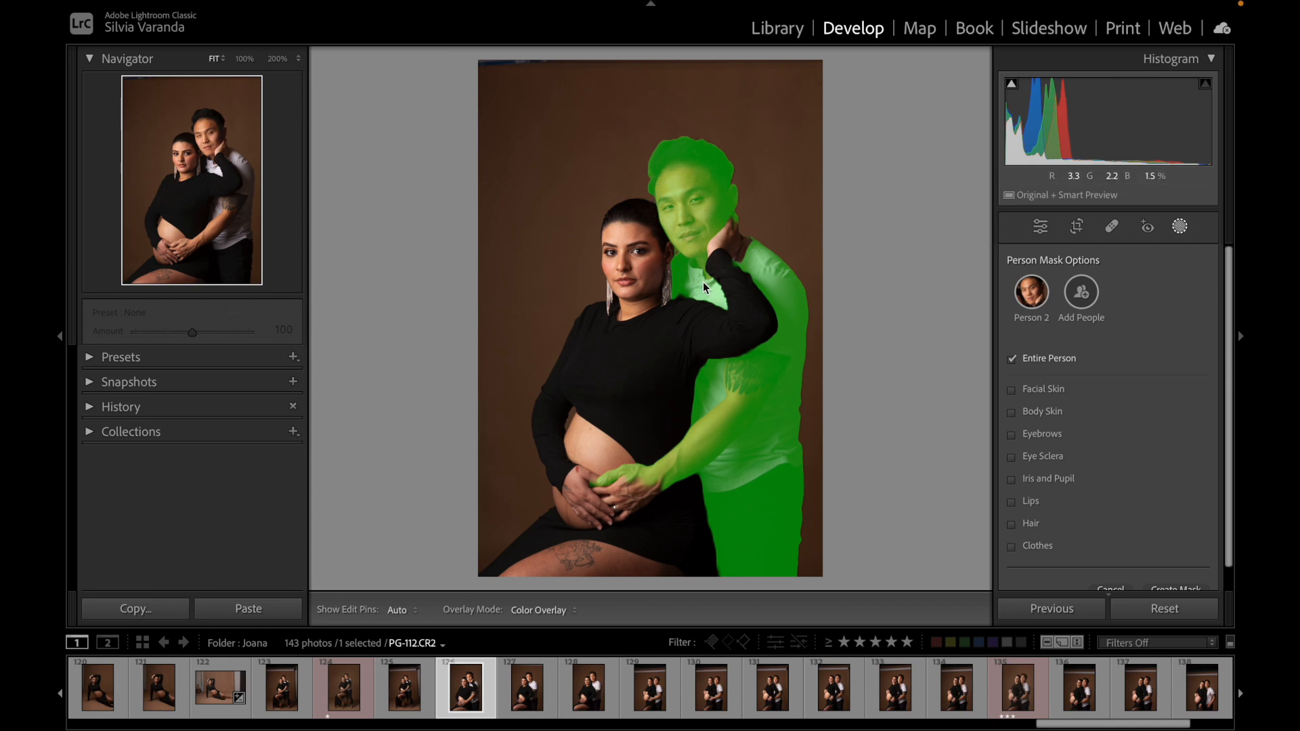
Step: Limit the man's mask to Facial Skin and inspect its coverage of his face at 100% zoom
click(1012, 391)
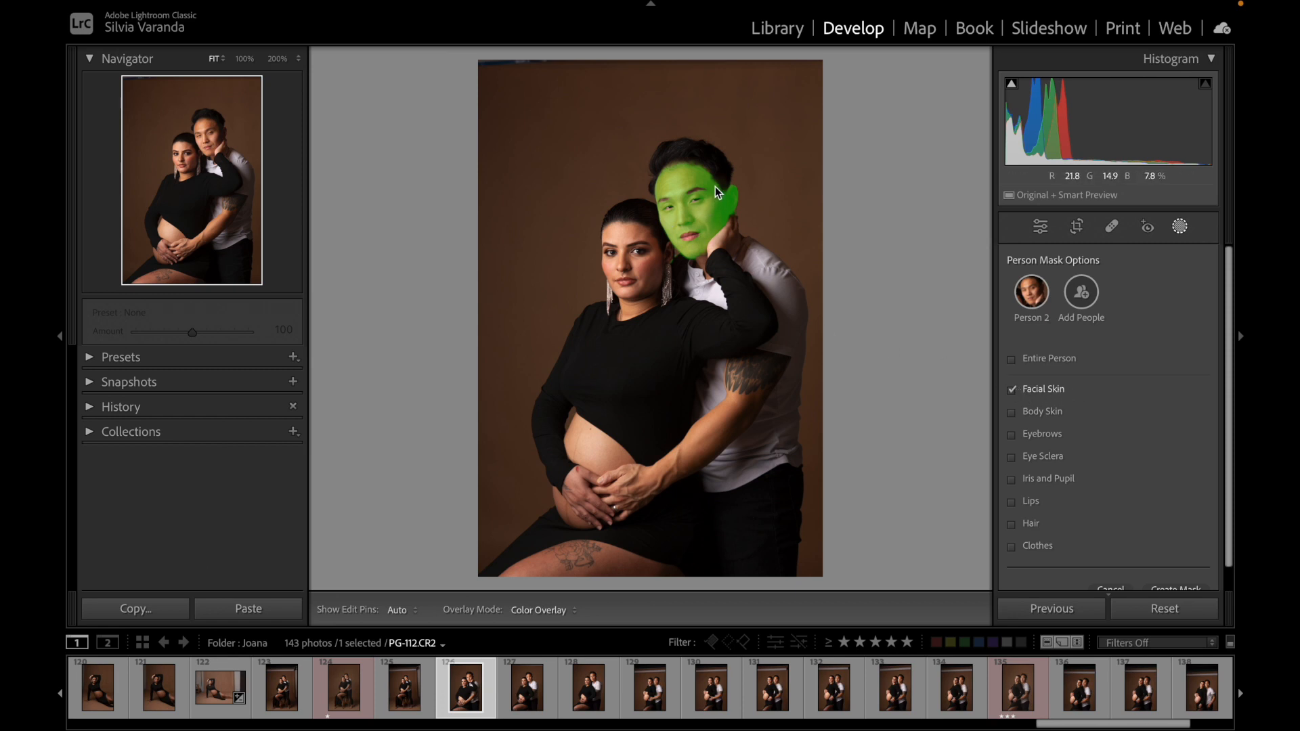
click(245, 59)
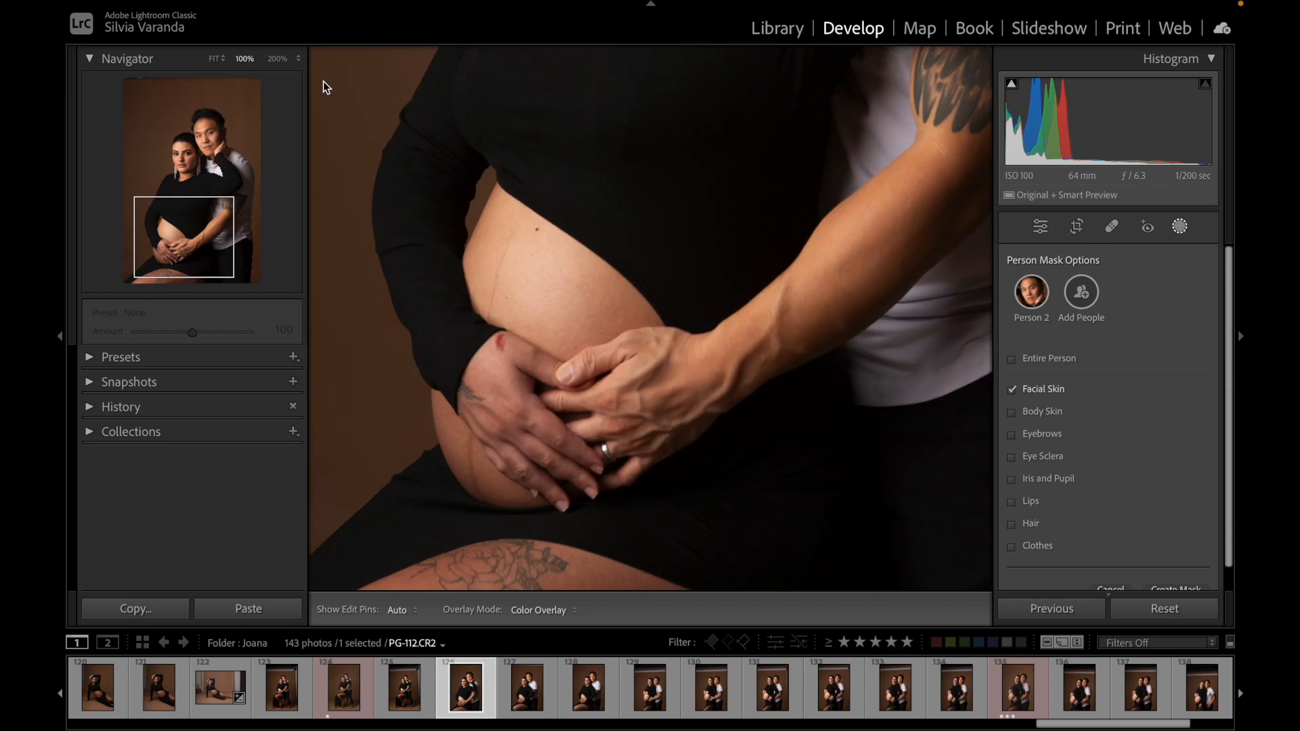
drag(209, 244, 241, 133)
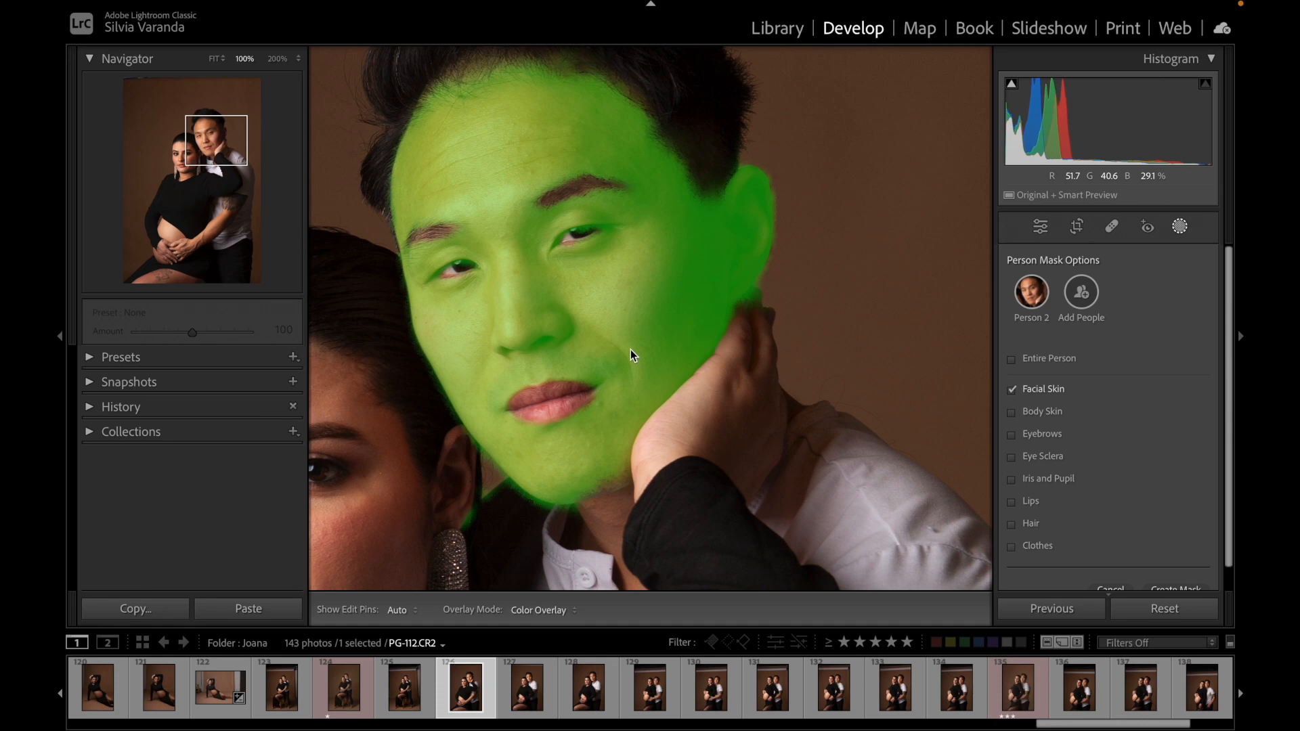
click(218, 59)
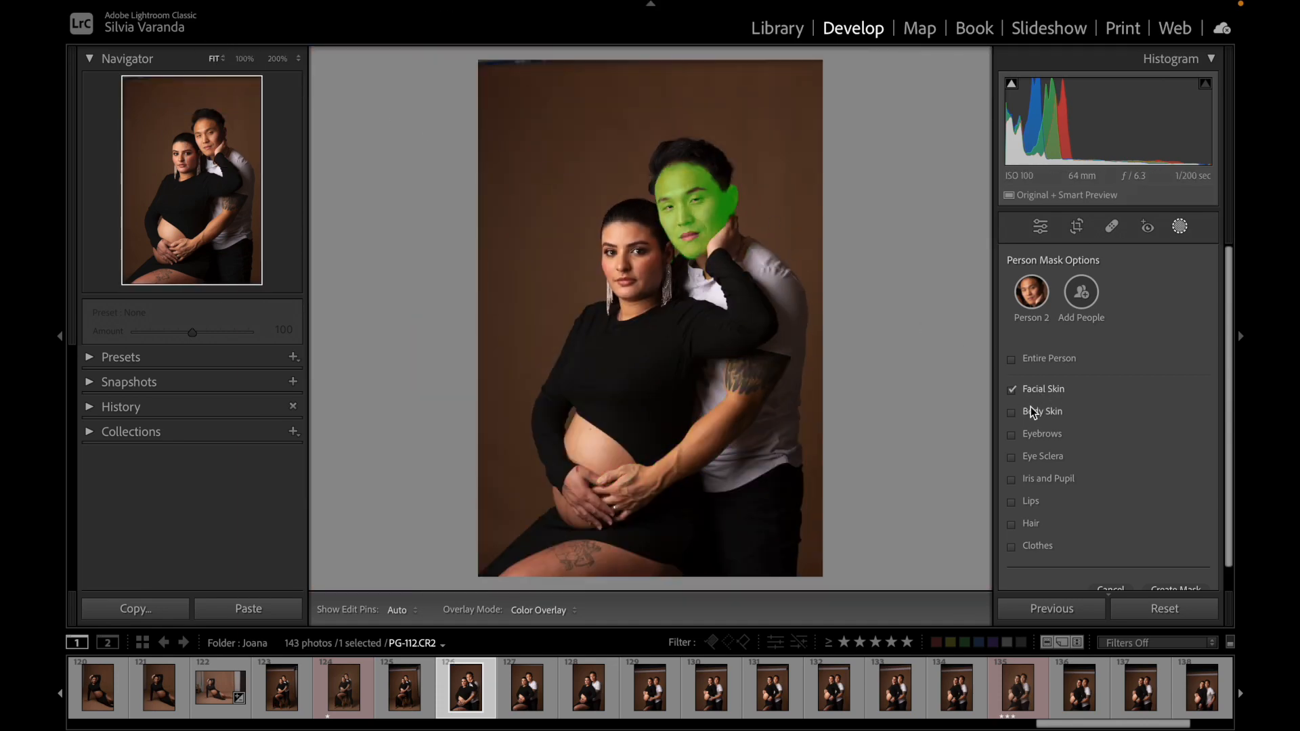
Step: Try Body Skin on the man's mask with and without Facial Skin, then restore Facial Skin alone
click(1010, 411)
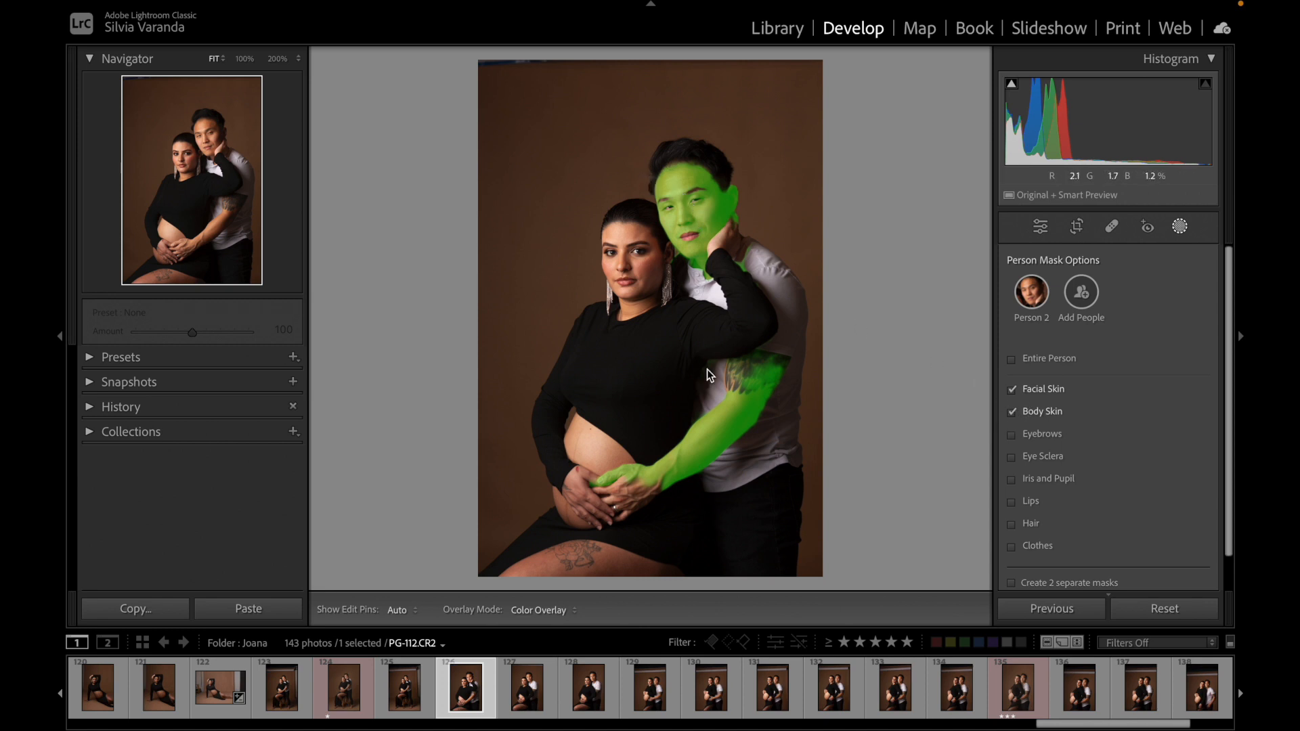
click(1010, 391)
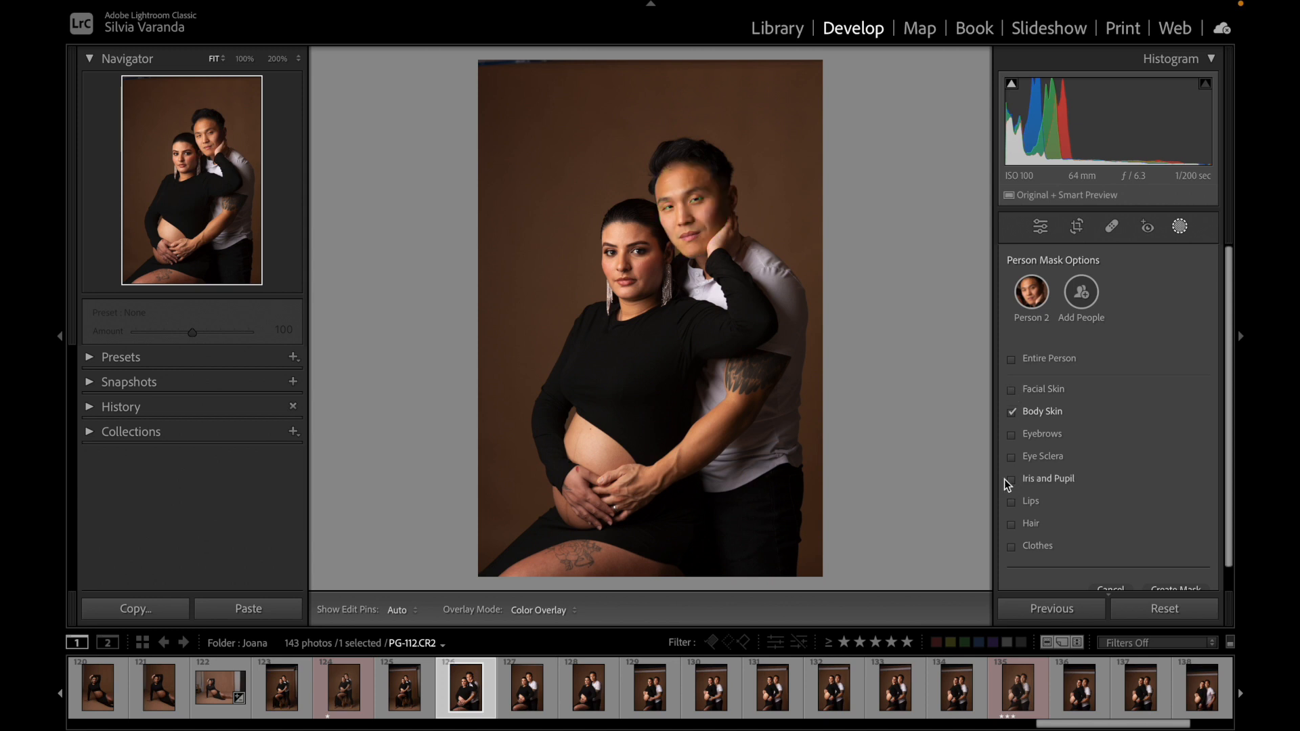
click(1010, 390)
click(1012, 411)
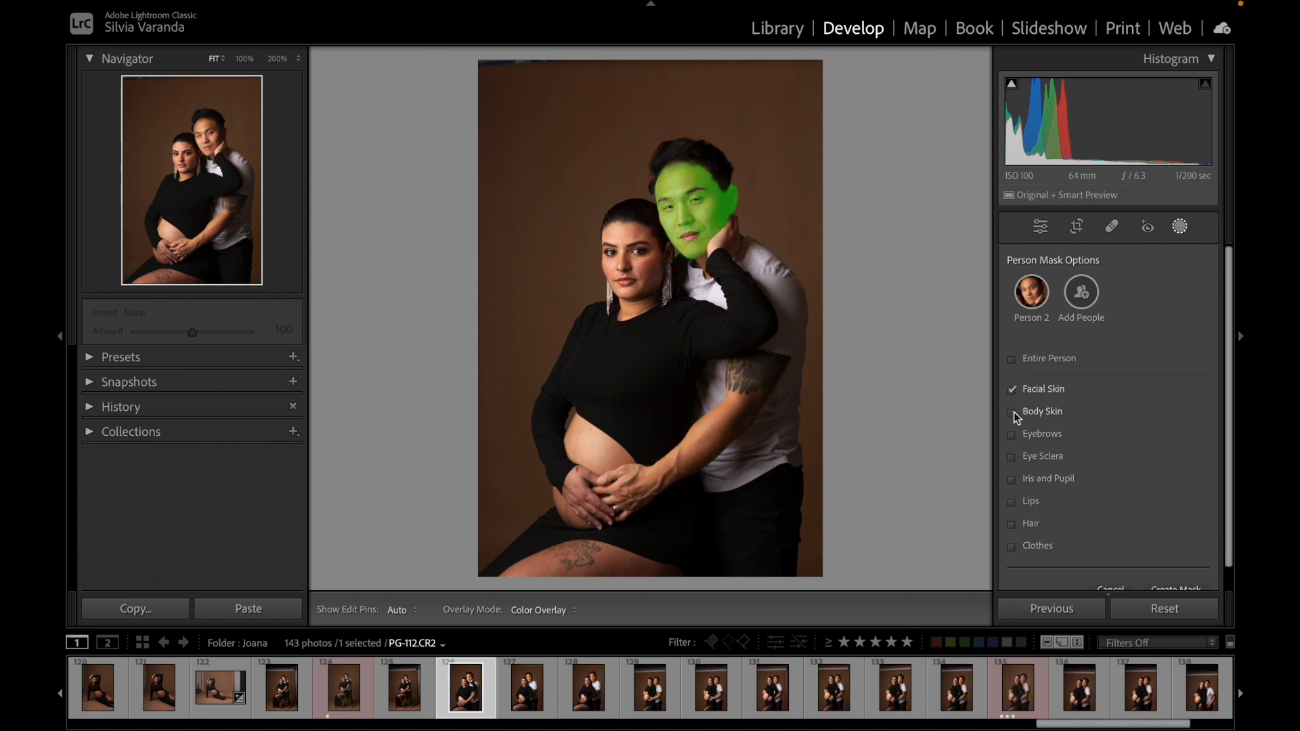
Step: Try adding Eyebrows and Eye Sclera to the man's Facial Skin selection, then clear all three options
click(1012, 436)
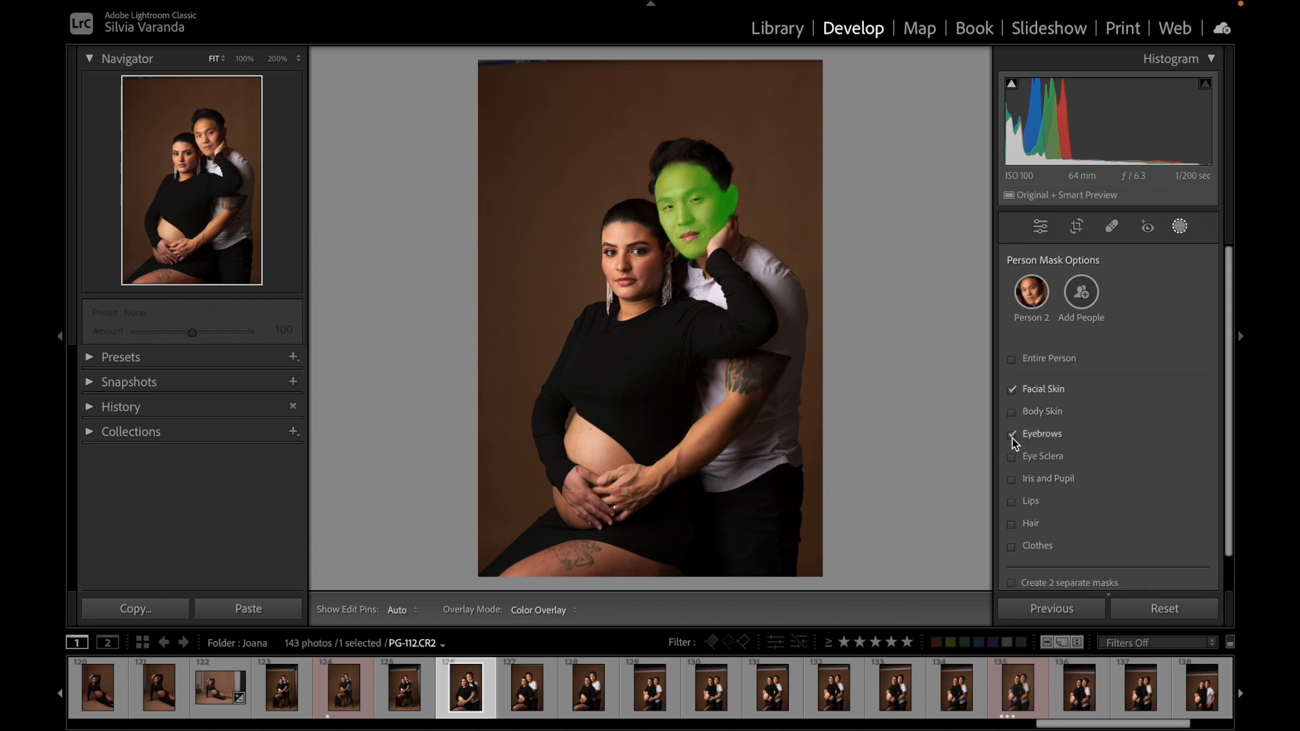
click(1010, 457)
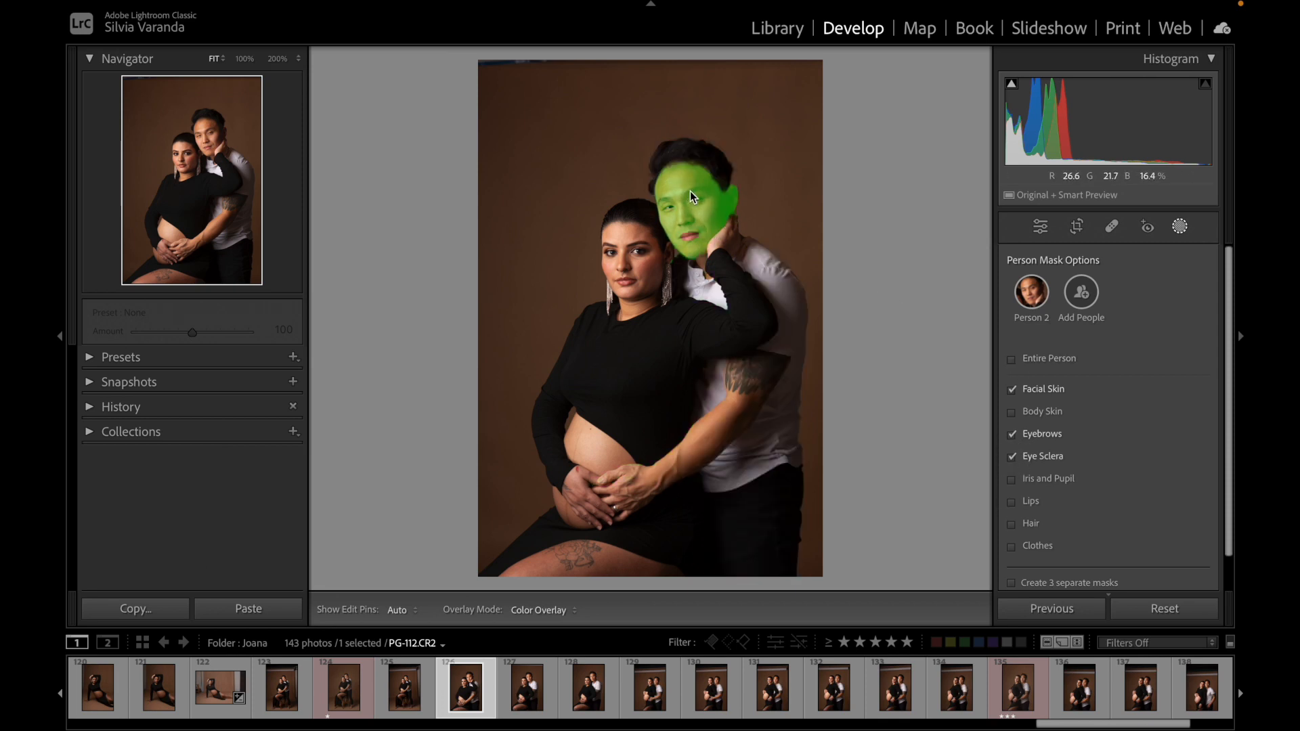
click(1013, 390)
click(1012, 434)
click(1012, 456)
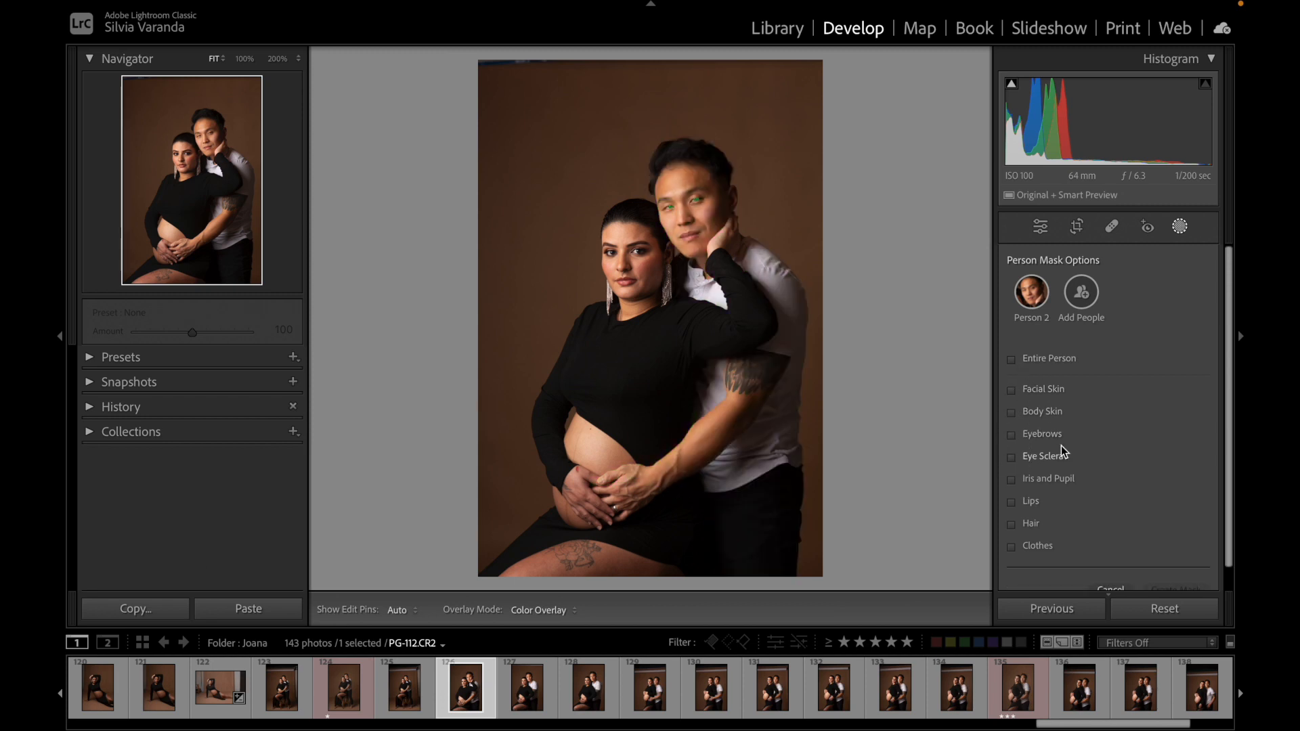
Step: Select Facial Skin, Eyebrows, Eye Sclera, Iris and Pupil, Lips and Hair for the man and create one combined mask
click(1012, 391)
click(1010, 434)
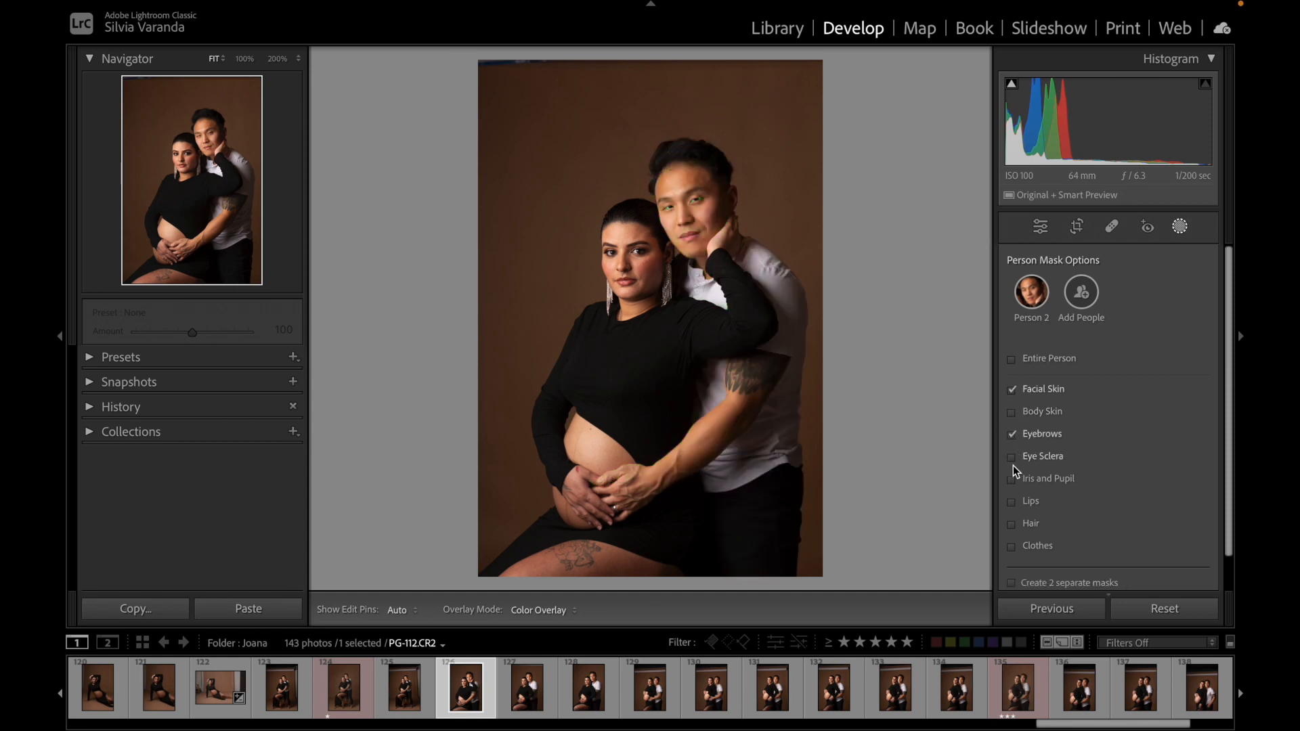
click(1012, 458)
click(1011, 480)
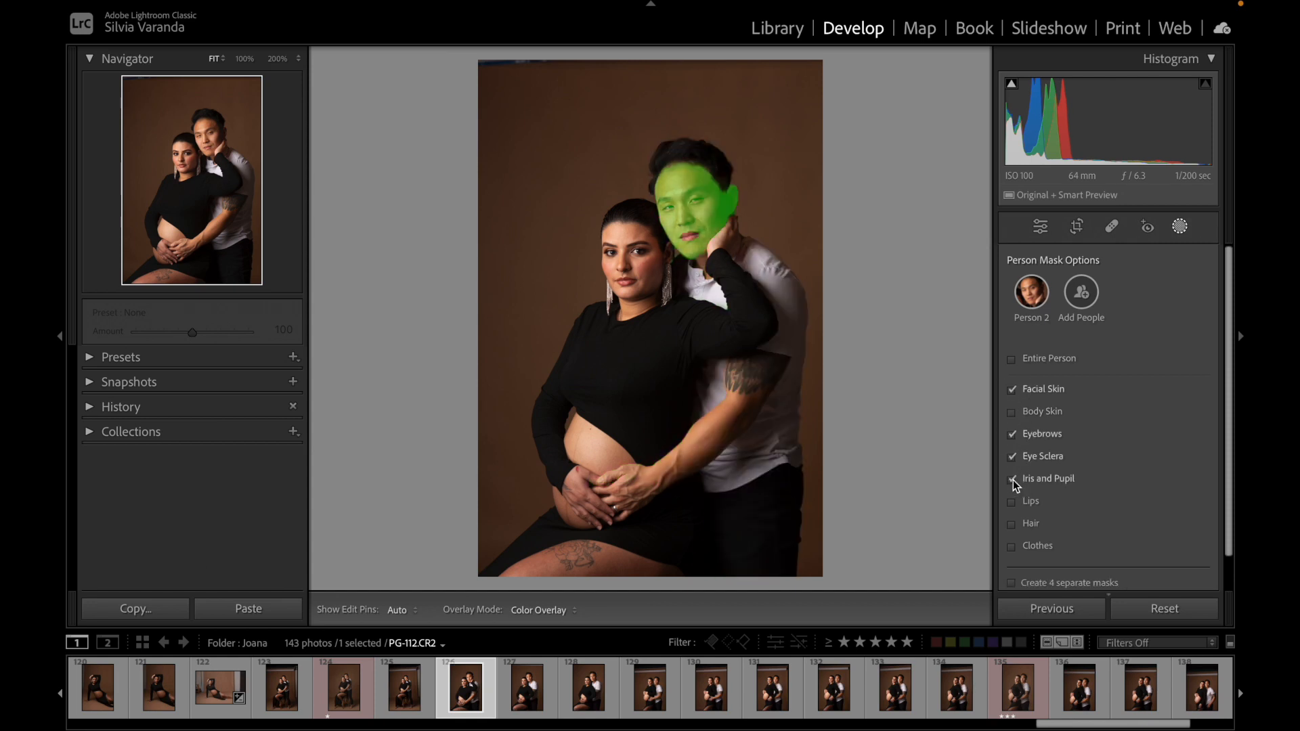
click(1012, 501)
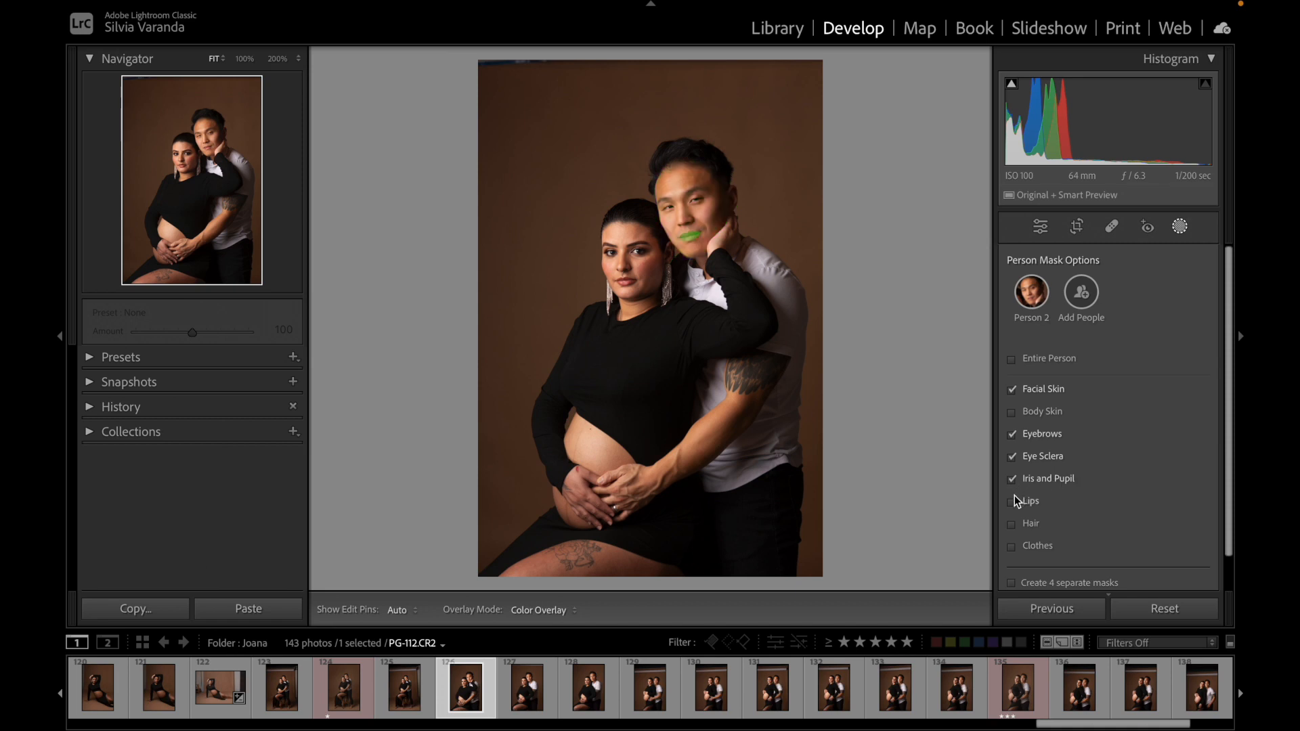
click(1016, 526)
drag(1229, 373, 1229, 413)
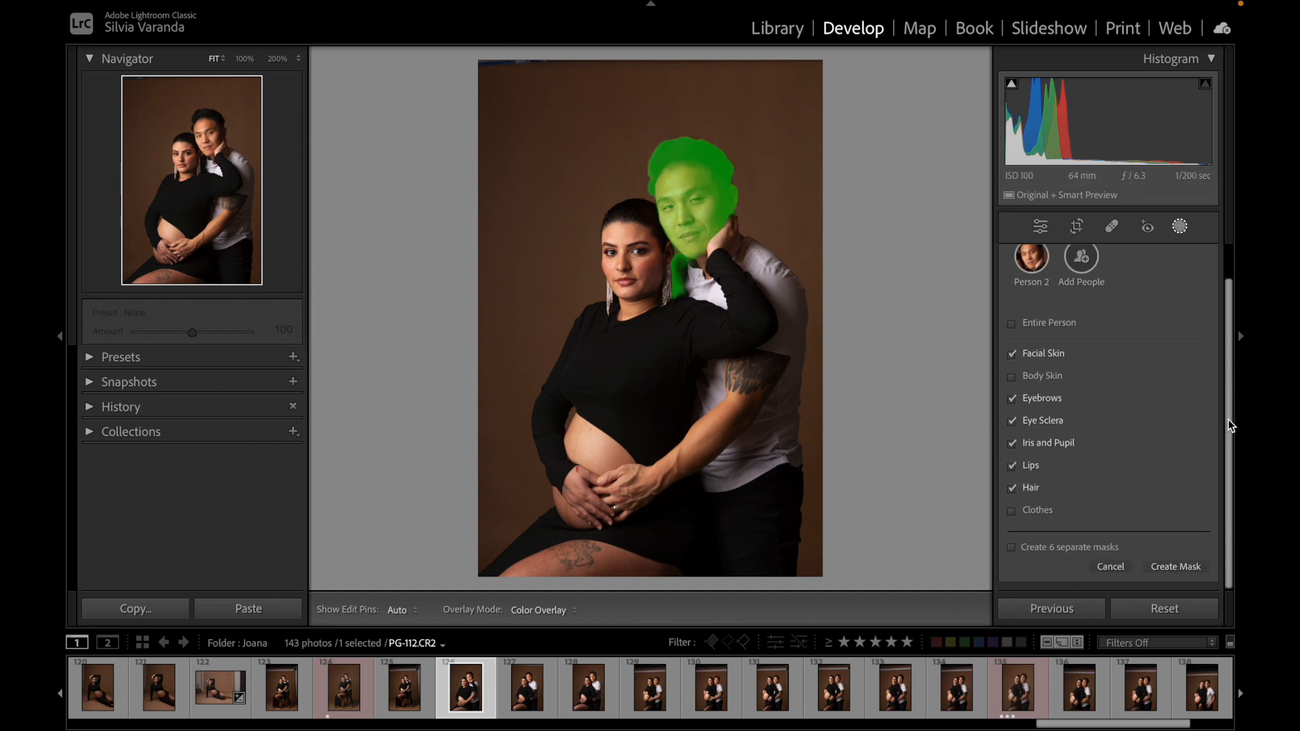
click(1176, 567)
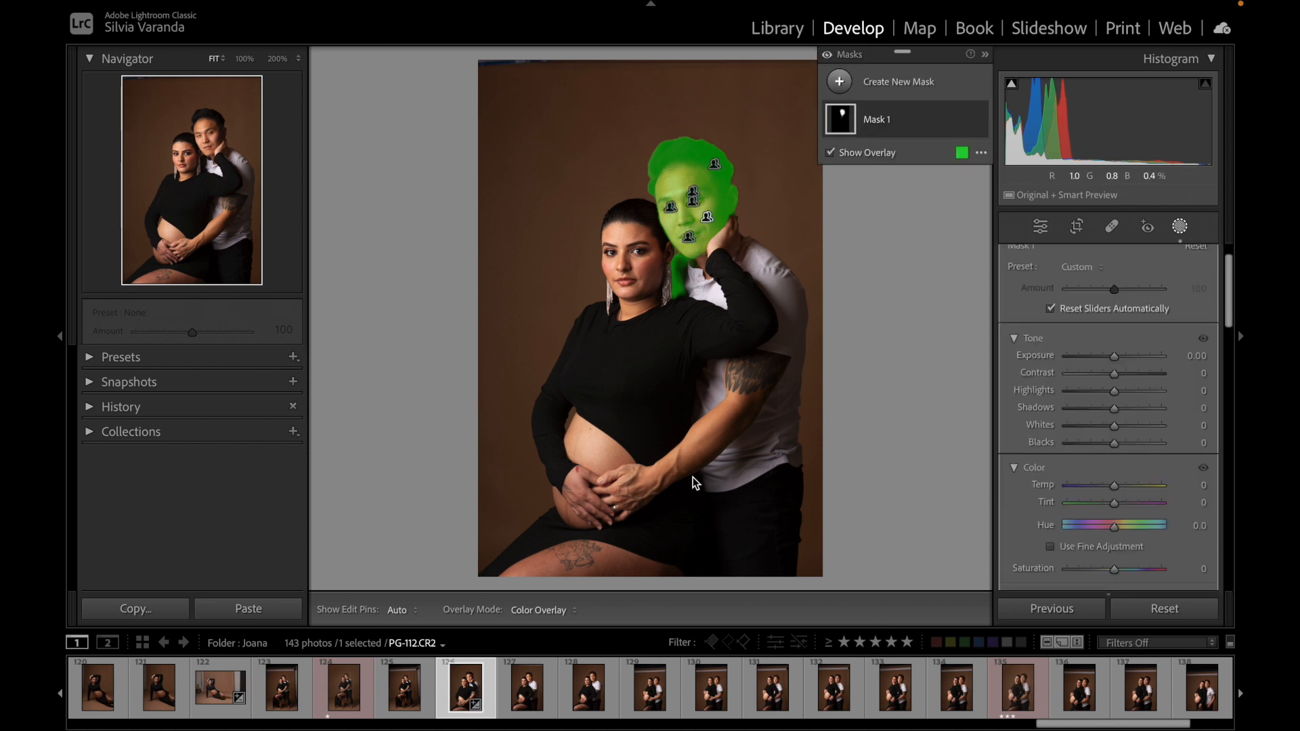
Step: Try exposure 3.53, temperature -100 and tint 100 on the man's head mask, then undo these adjustments
drag(1114, 356, 1155, 356)
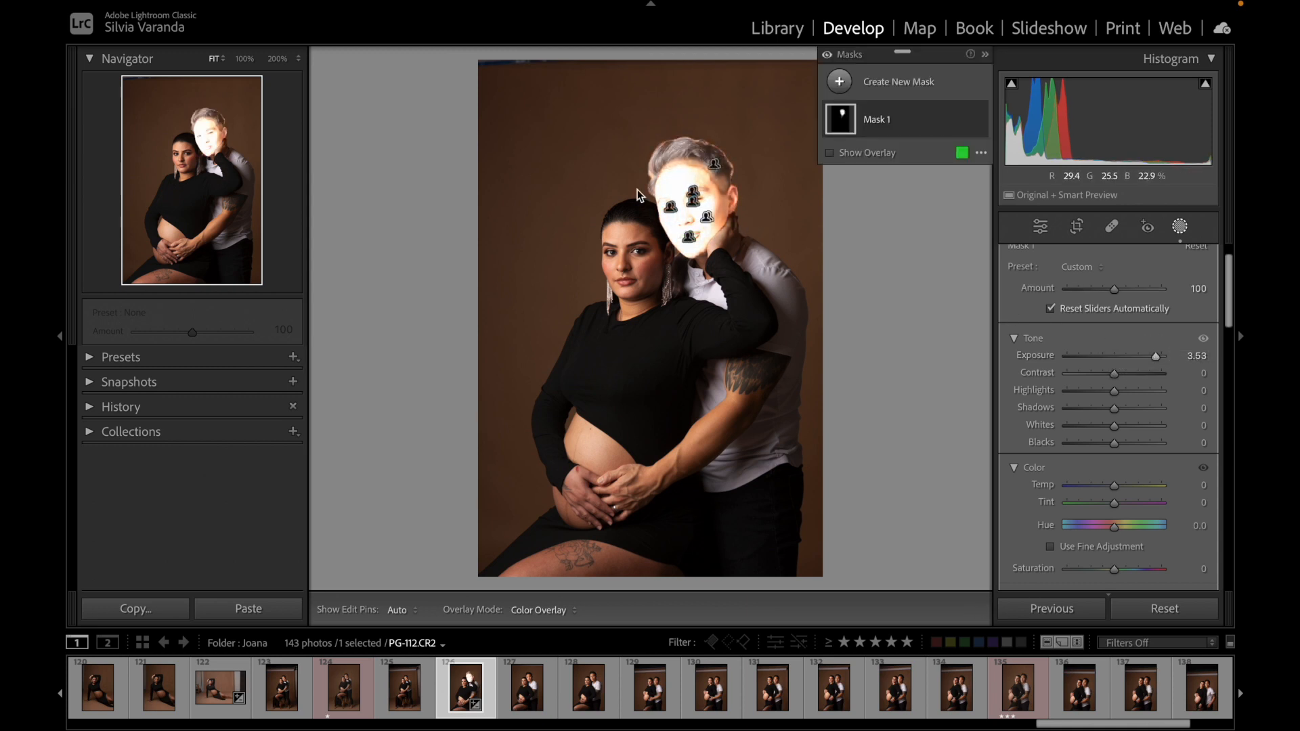
drag(1114, 502, 1021, 477)
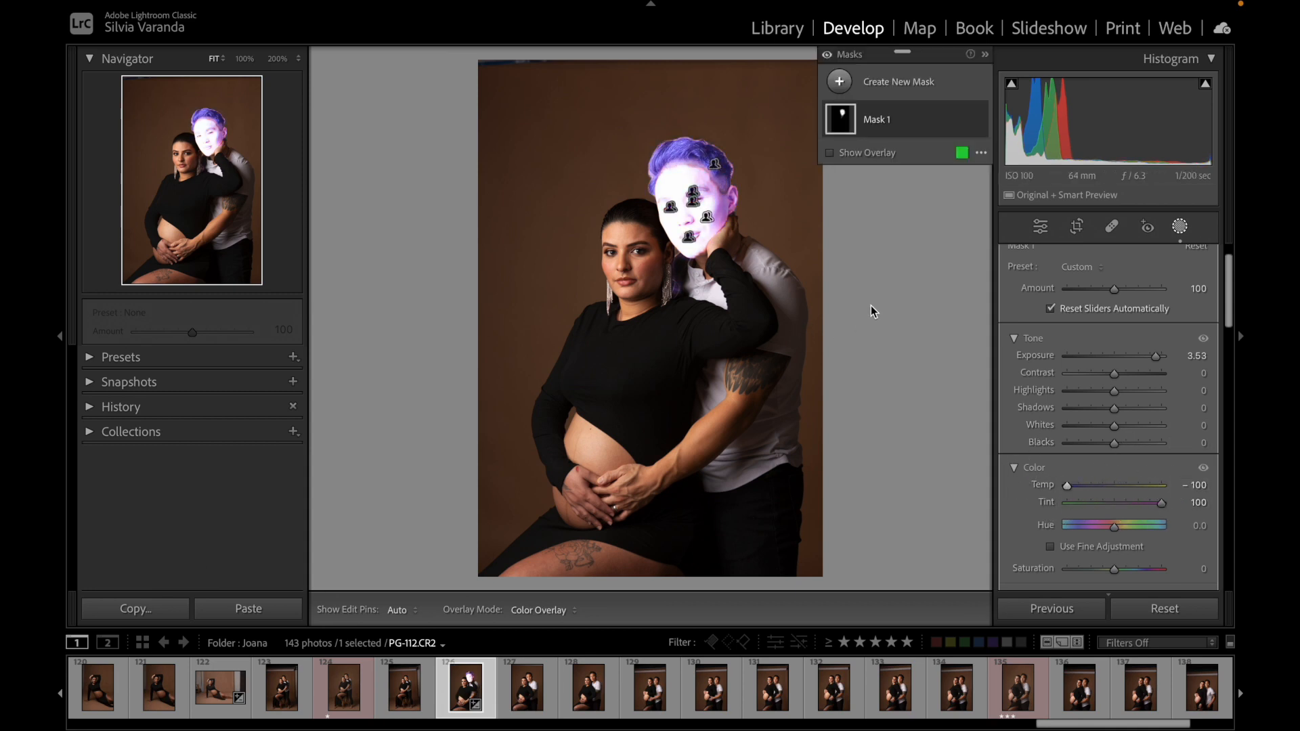
key(ctrl+z)
key(ctrl+z)
key(ctrl+z)
key(o)
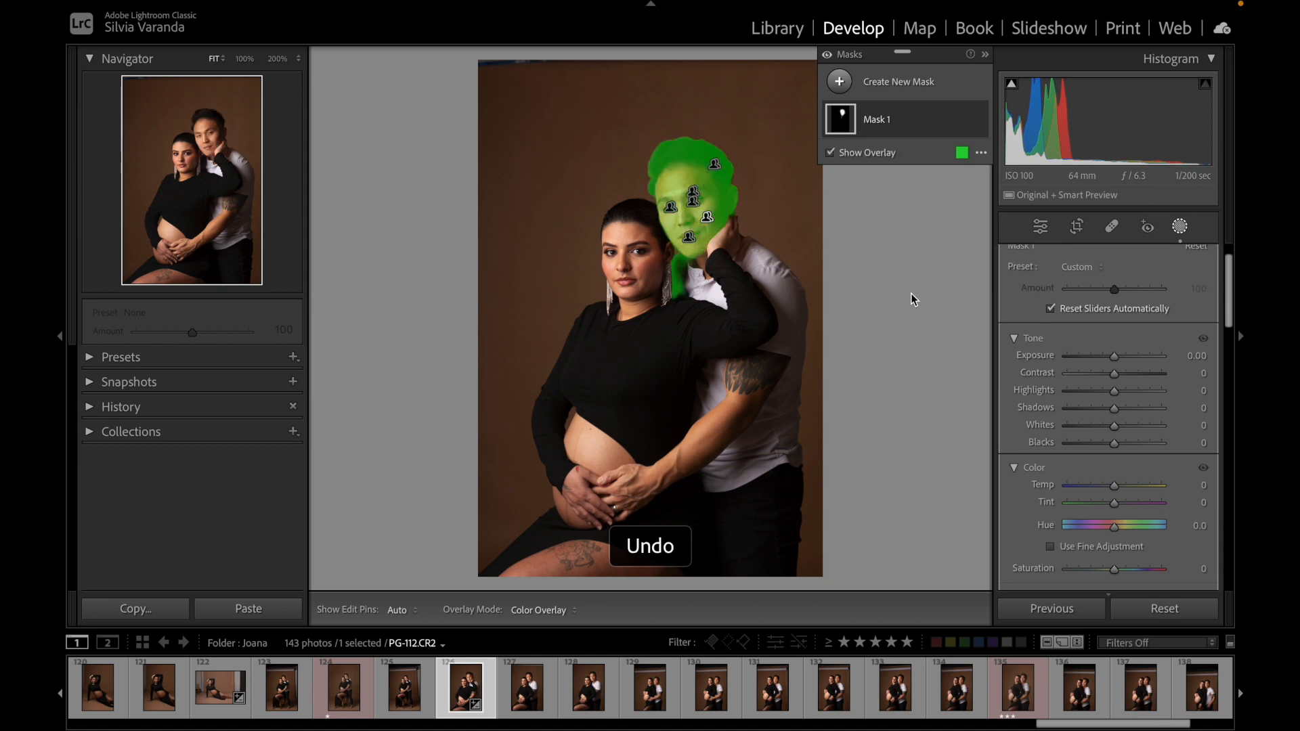
Step: Delete the man's head mask and open the woman's reclining portrait PG-109.CR2
click(928, 122)
right_click(929, 124)
click(979, 270)
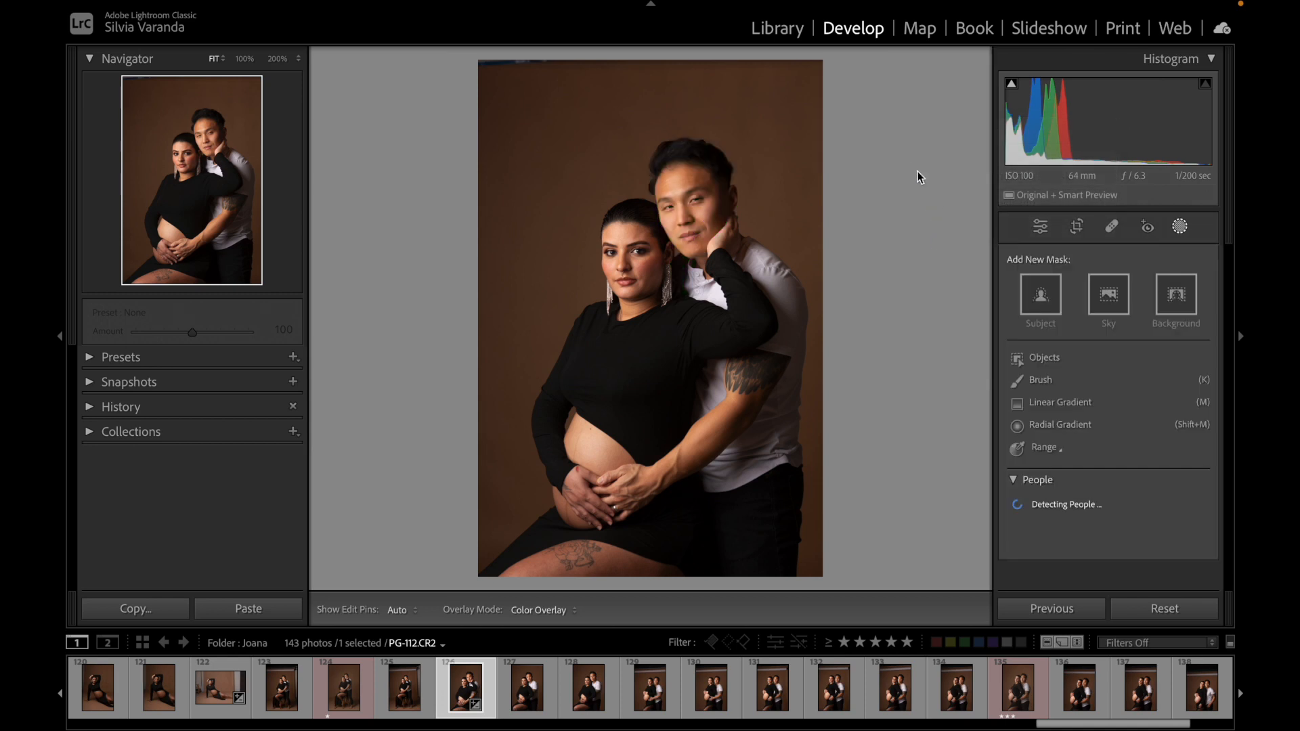
click(230, 710)
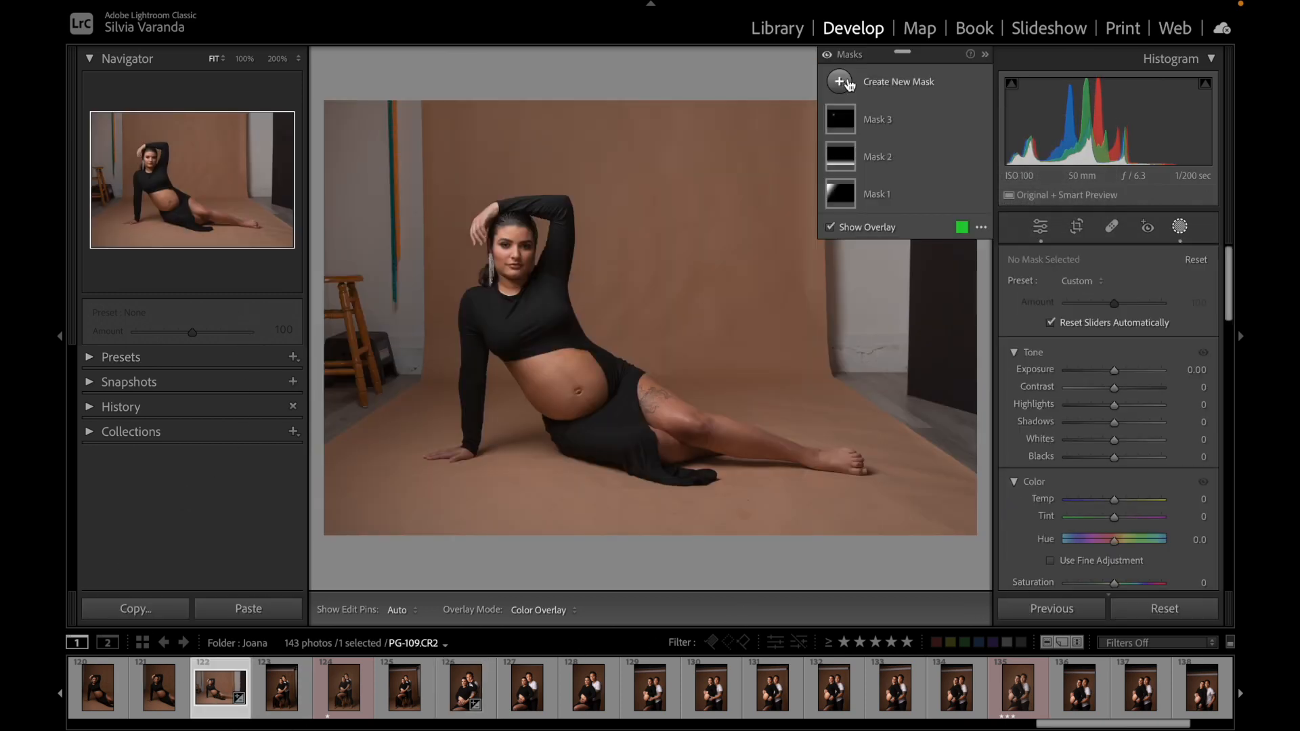
Step: Try a new brush mask at size 8 over the woman's face and black top, then undo it
click(840, 82)
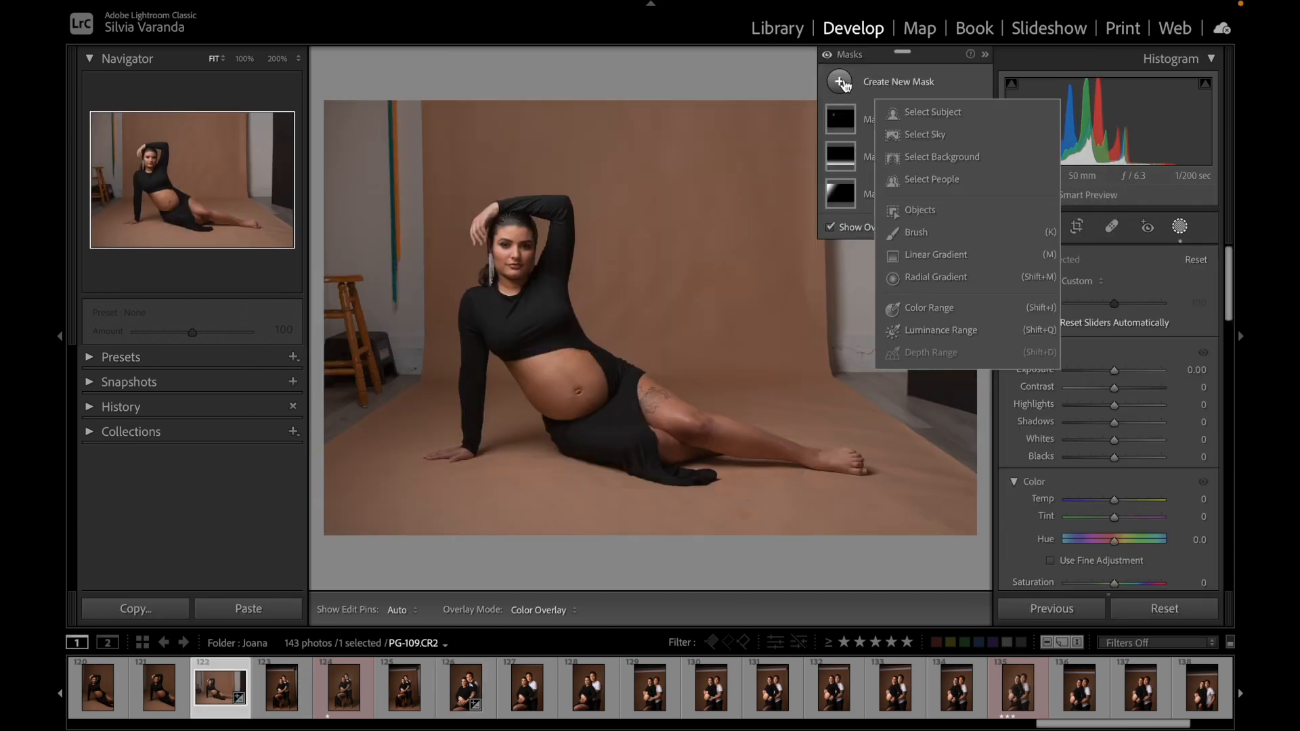
click(914, 232)
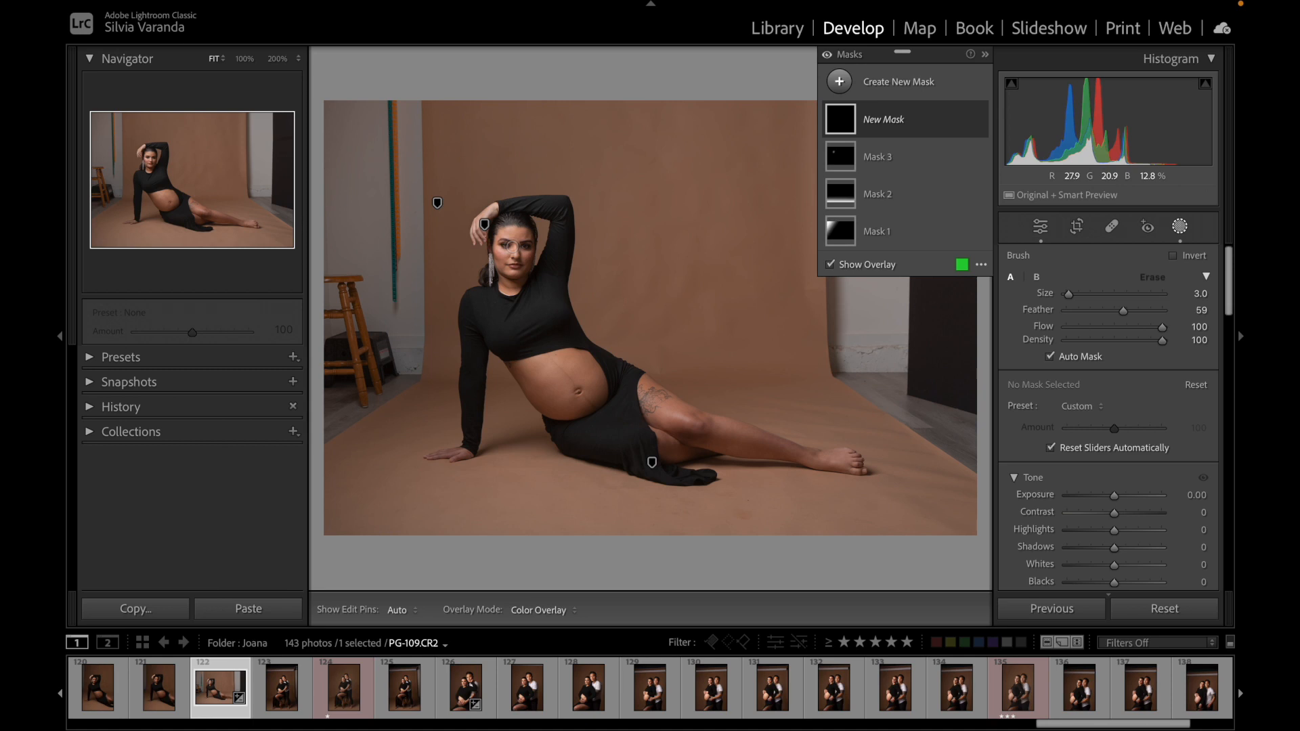
scroll(511, 302, up, 5)
mouse_move(513, 277)
mouse_down()
mouse_move(513, 238)
mouse_move(536, 352)
mouse_move(555, 326)
mouse_move(486, 306)
mouse_move(492, 293)
mouse_move(496, 318)
mouse_move(548, 250)
mouse_move(551, 293)
mouse_up()
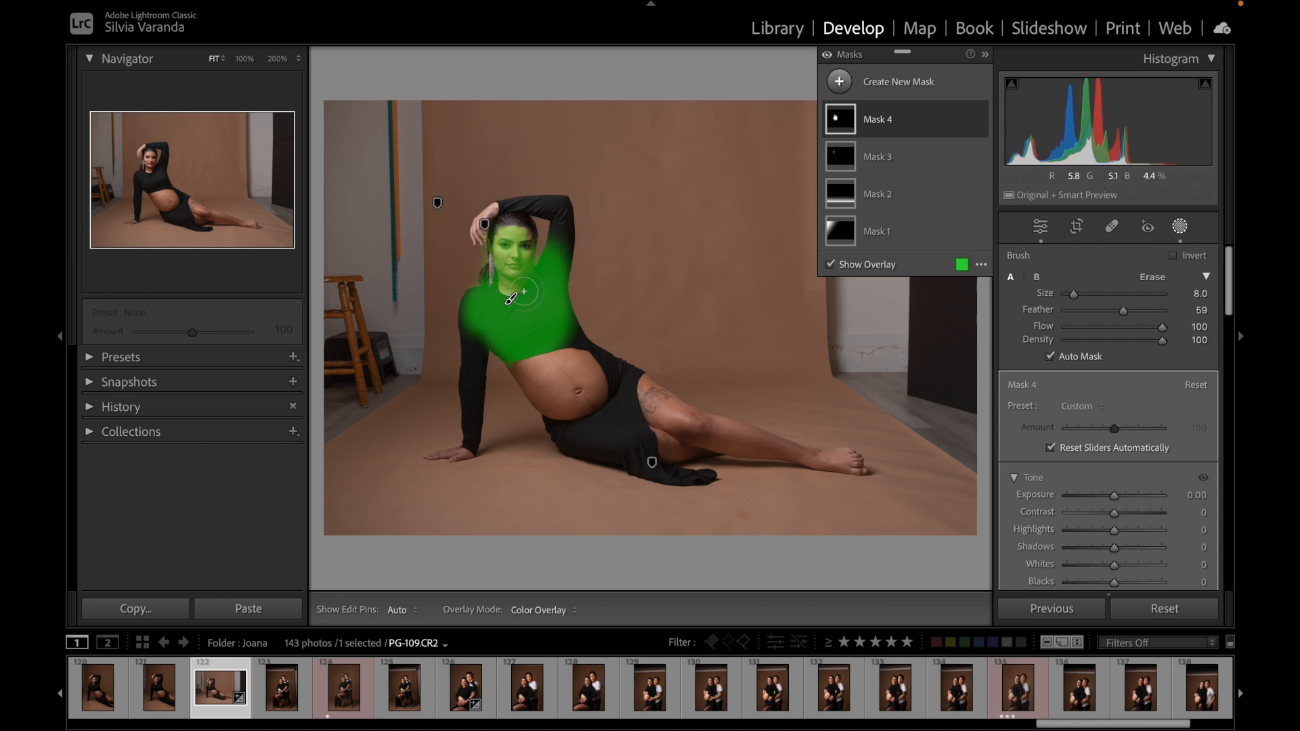
key(ctrl+z)
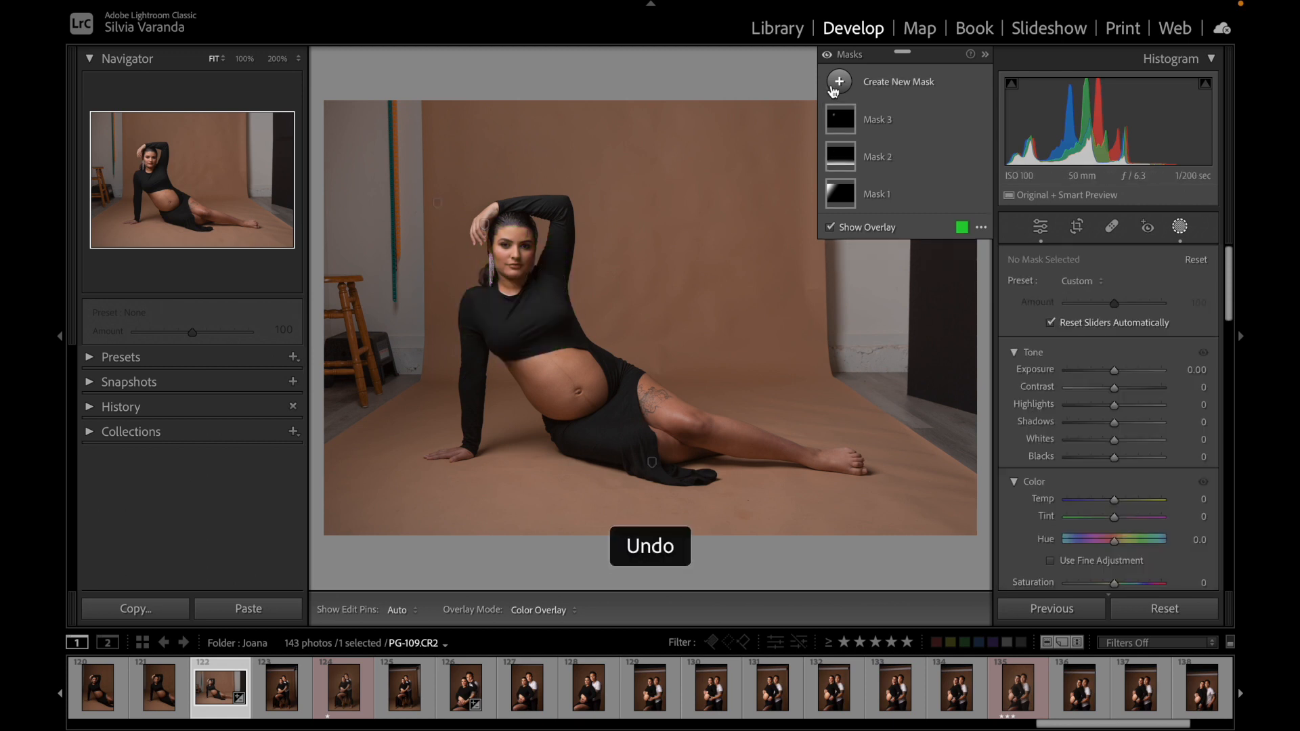
Step: Create a new brush mask and paint it over the woman's black top and both sleeves
click(830, 87)
click(935, 231)
key(h)
mouse_move(487, 310)
mouse_down()
mouse_move(541, 302)
mouse_move(550, 320)
mouse_move(514, 347)
mouse_move(523, 341)
mouse_move(477, 346)
mouse_move(470, 432)
mouse_up()
drag(548, 285, 550, 202)
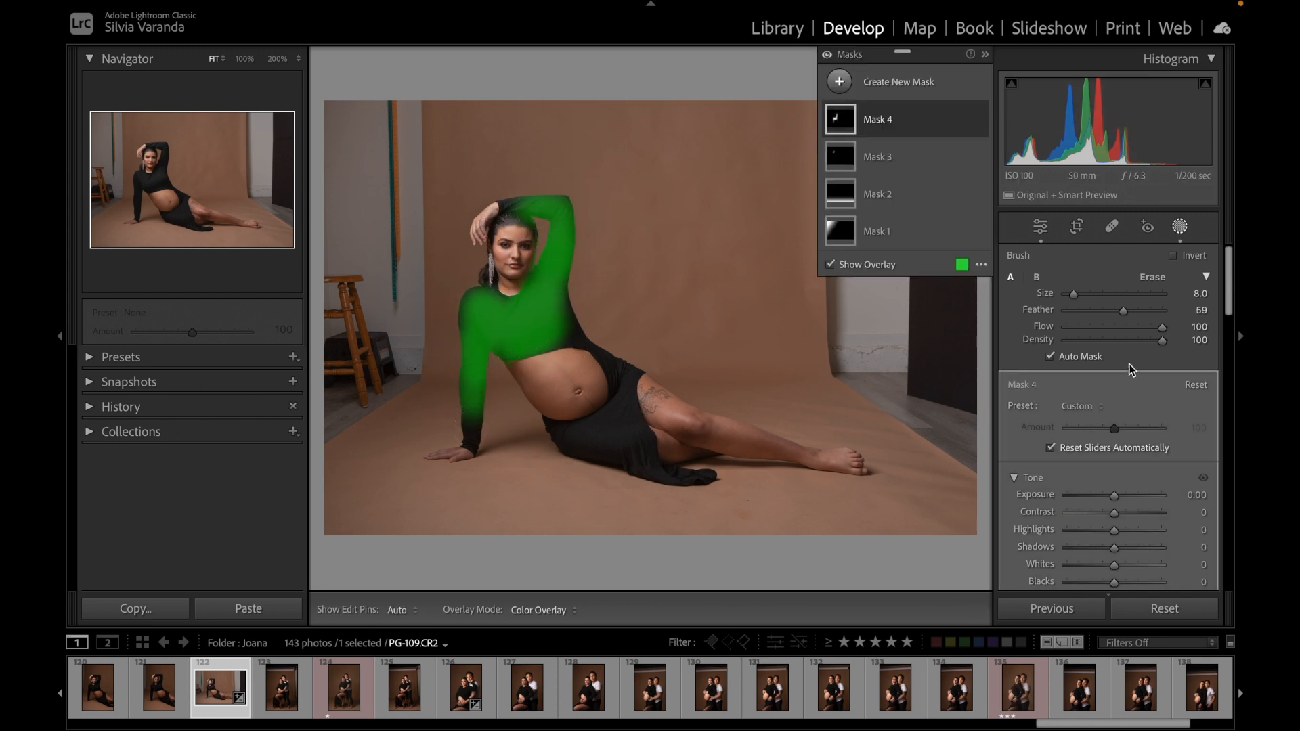
Step: Try exposures of 4.00 and 2.27 on the top's brush mask and inspect the result at 100% zoom
drag(1229, 276, 1229, 317)
key(super+z)
drag(1115, 292, 1161, 291)
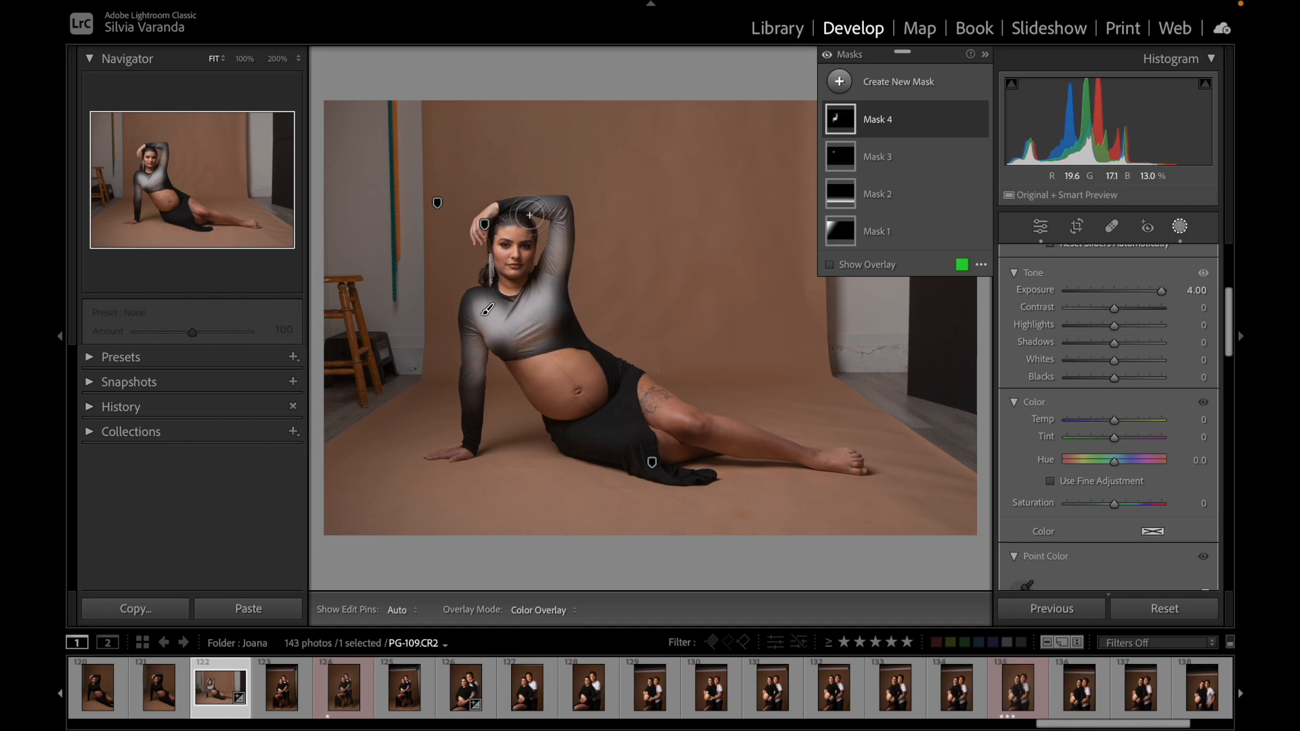
click(244, 59)
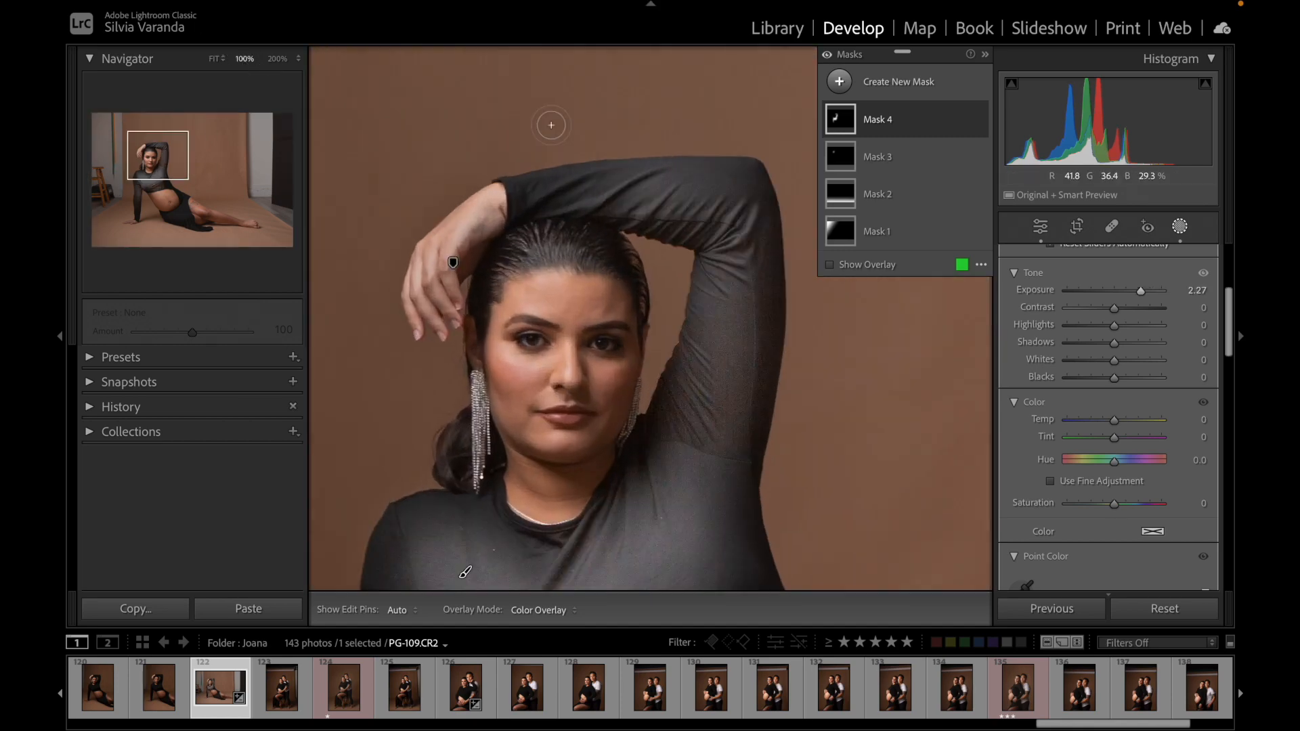
Step: Set the mask's exposure to -4.00 and brush over the raised sleeve and the background just above it
drag(1137, 293, 1066, 290)
drag(815, 375, 765, 440)
mouse_move(542, 138)
mouse_down()
mouse_move(568, 133)
mouse_move(561, 168)
mouse_move(635, 172)
mouse_move(537, 138)
mouse_move(583, 110)
mouse_move(591, 142)
mouse_move(643, 156)
mouse_up()
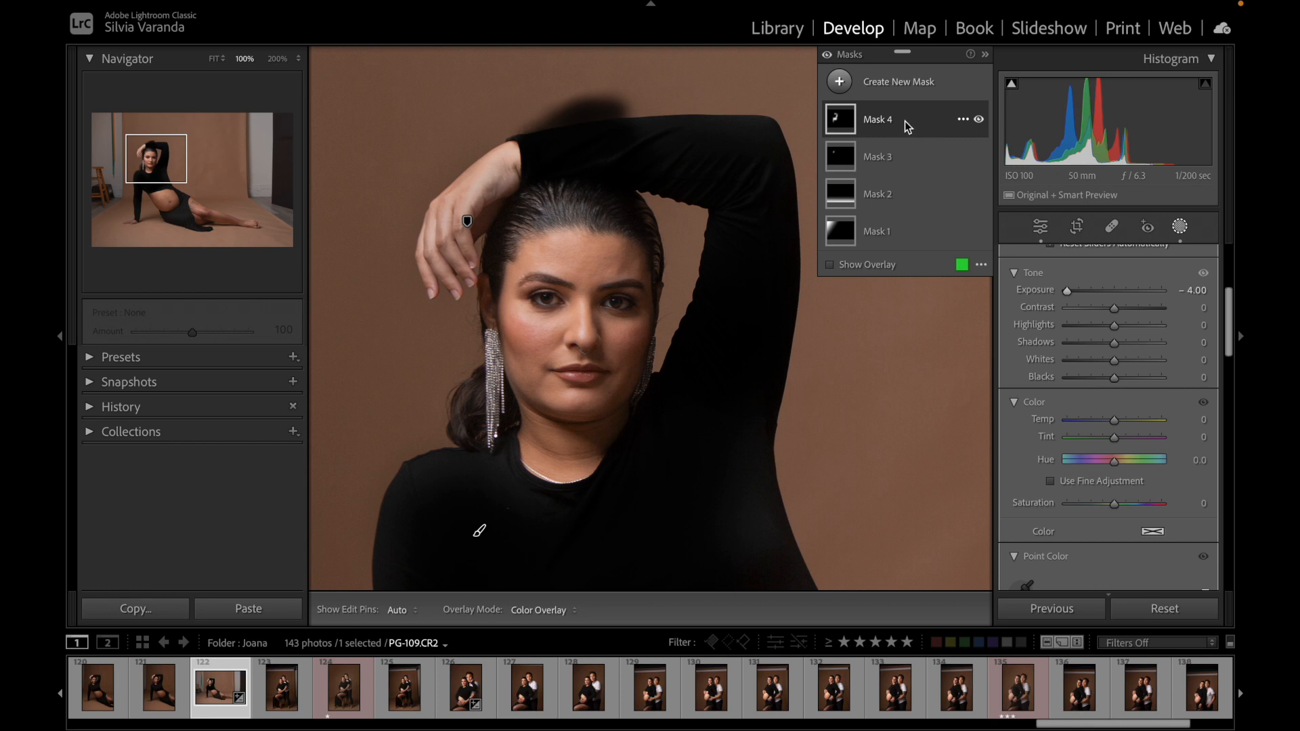
Step: Subtract a brush from Mask 4, erasing the spill on the background above the raised arm and around the face
click(877, 129)
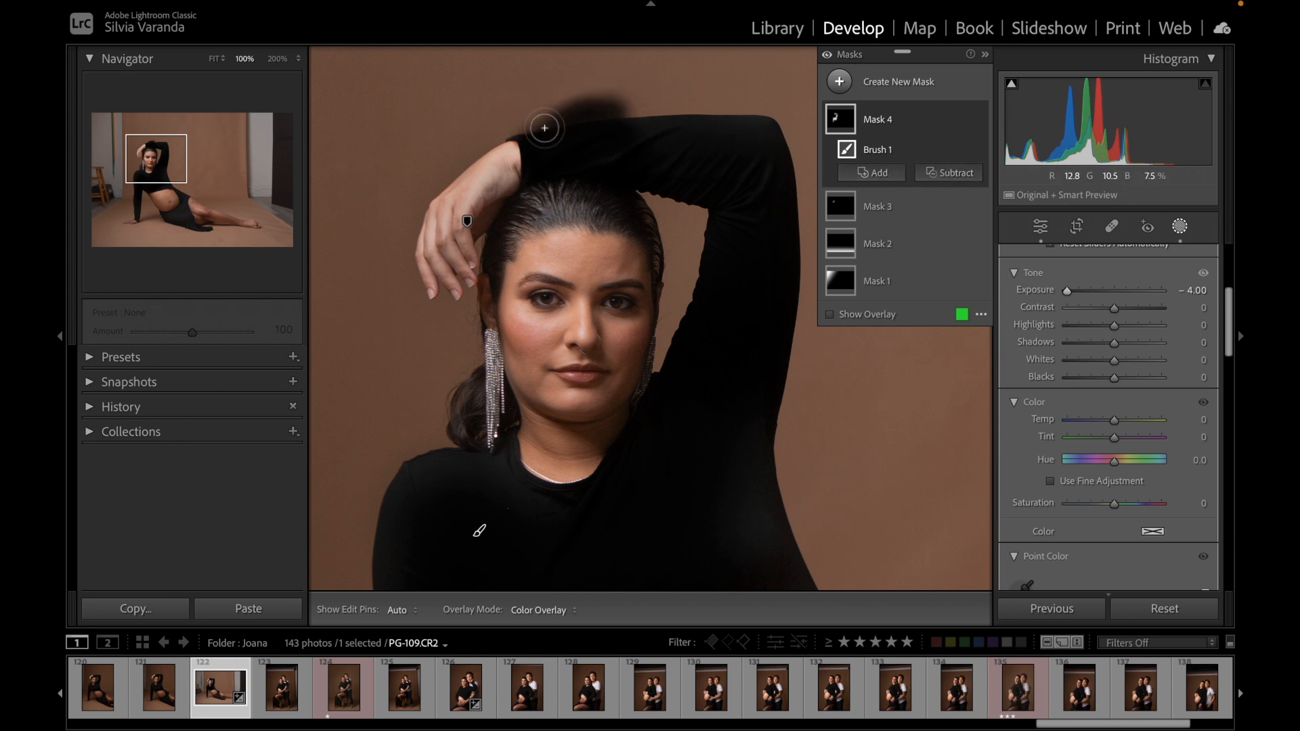
click(956, 177)
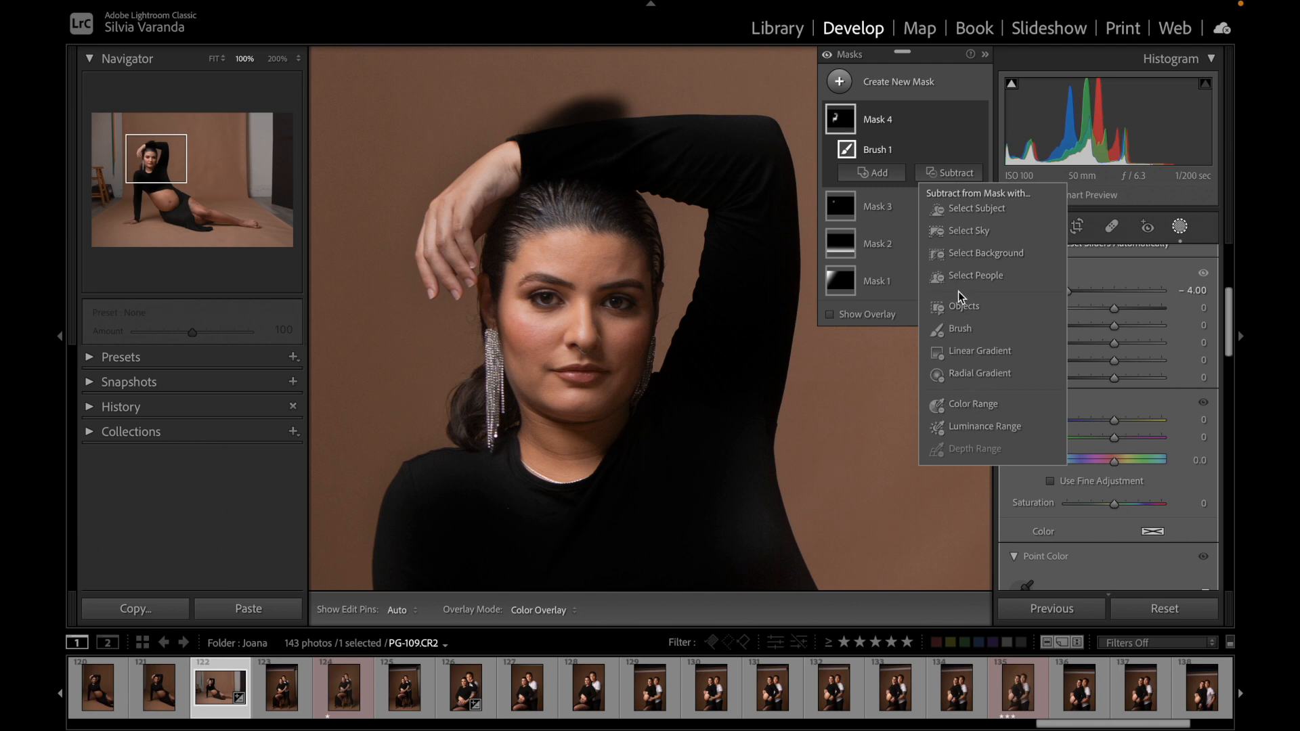
click(961, 329)
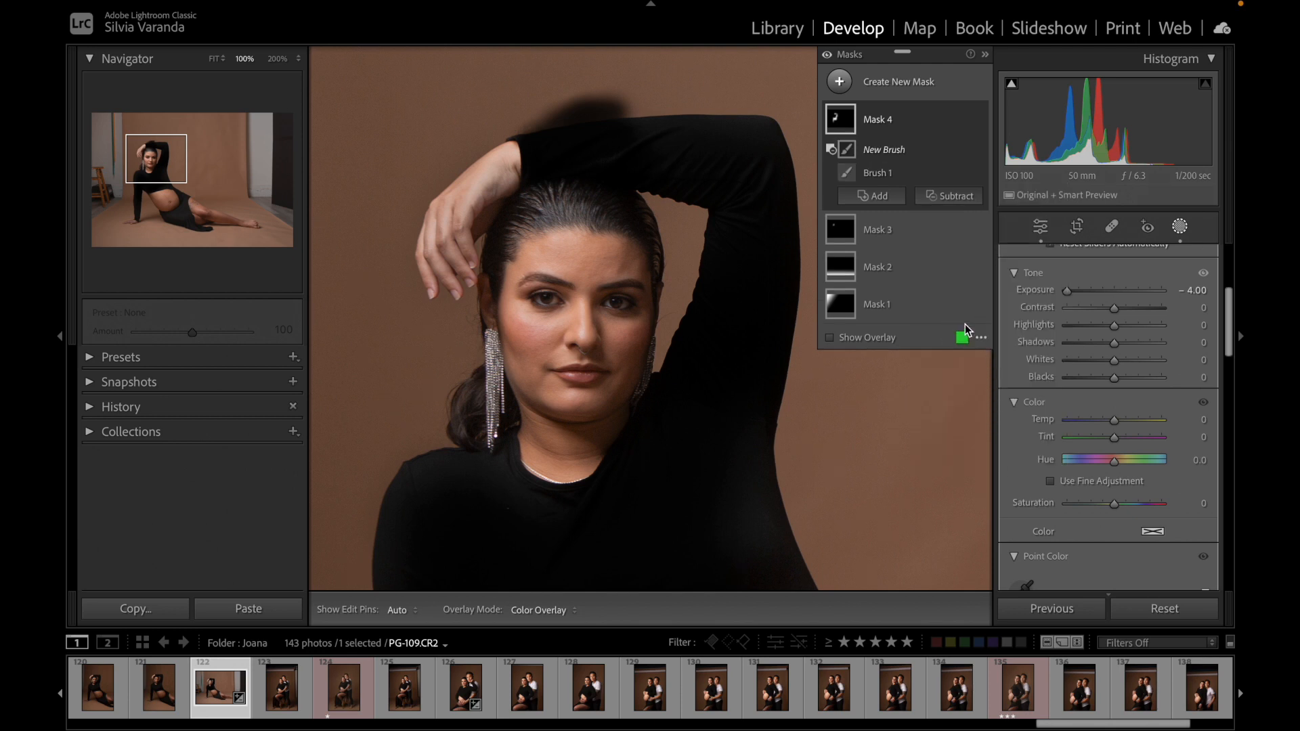
mouse_move(558, 143)
mouse_down()
mouse_move(563, 218)
mouse_move(600, 169)
mouse_move(535, 178)
mouse_move(641, 172)
mouse_move(531, 180)
mouse_up()
mouse_move(533, 278)
mouse_down()
mouse_move(600, 270)
mouse_move(582, 271)
mouse_move(645, 290)
mouse_move(619, 272)
mouse_move(675, 328)
mouse_move(663, 302)
mouse_move(618, 271)
mouse_move(652, 376)
mouse_move(646, 426)
mouse_up()
scroll(534, 326, down, 5)
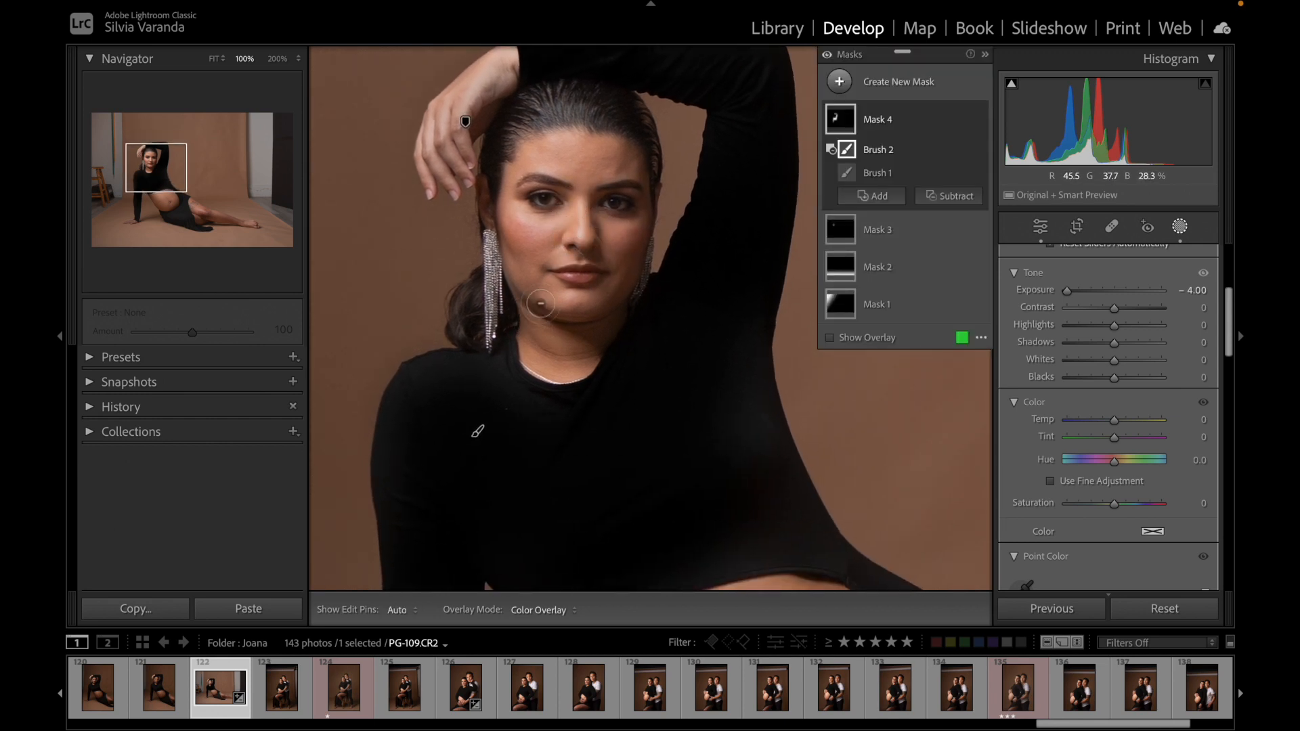
mouse_move(642, 231)
mouse_down()
mouse_move(594, 343)
mouse_move(542, 362)
mouse_move(529, 316)
mouse_move(566, 346)
mouse_move(608, 278)
mouse_up()
Step: Reselect Brush 1 in Mask 4 and paint the darkening down the supporting arm's sleeve toward the wrist
click(885, 176)
drag(516, 451, 595, 379)
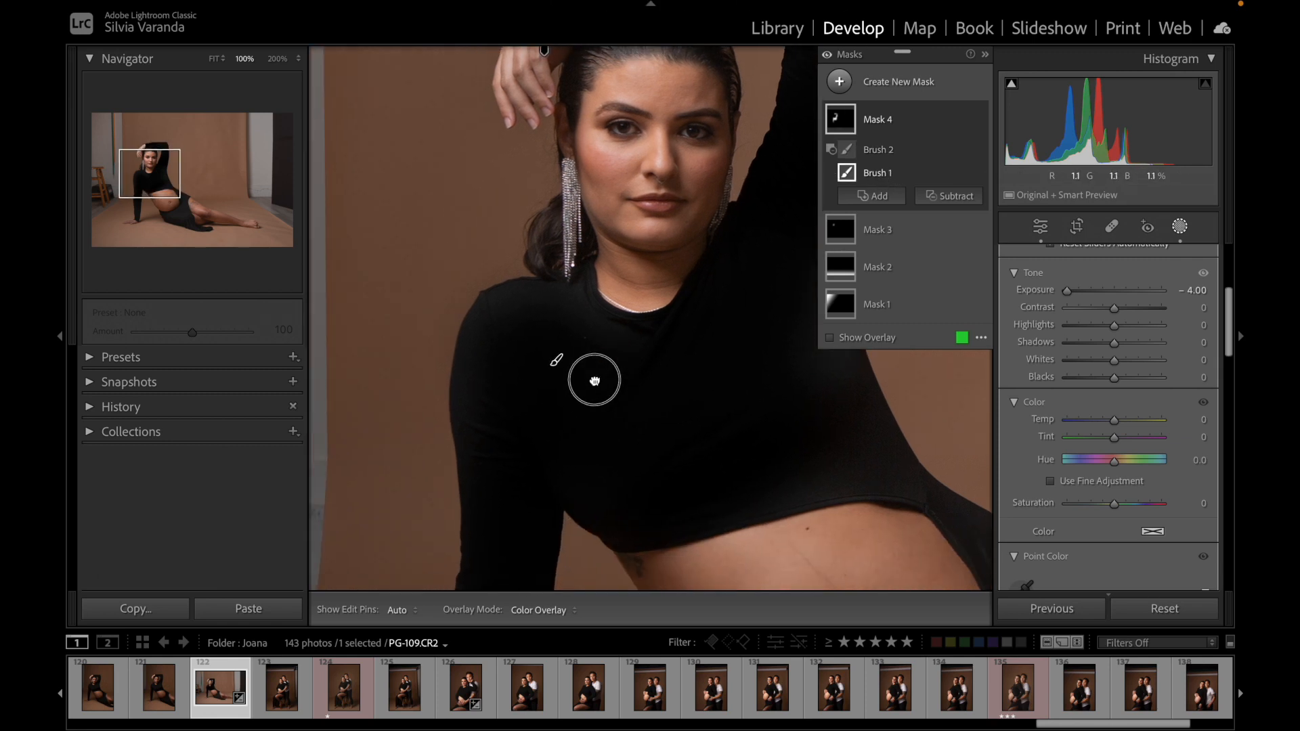
scroll(583, 288, up, 3)
key(h)
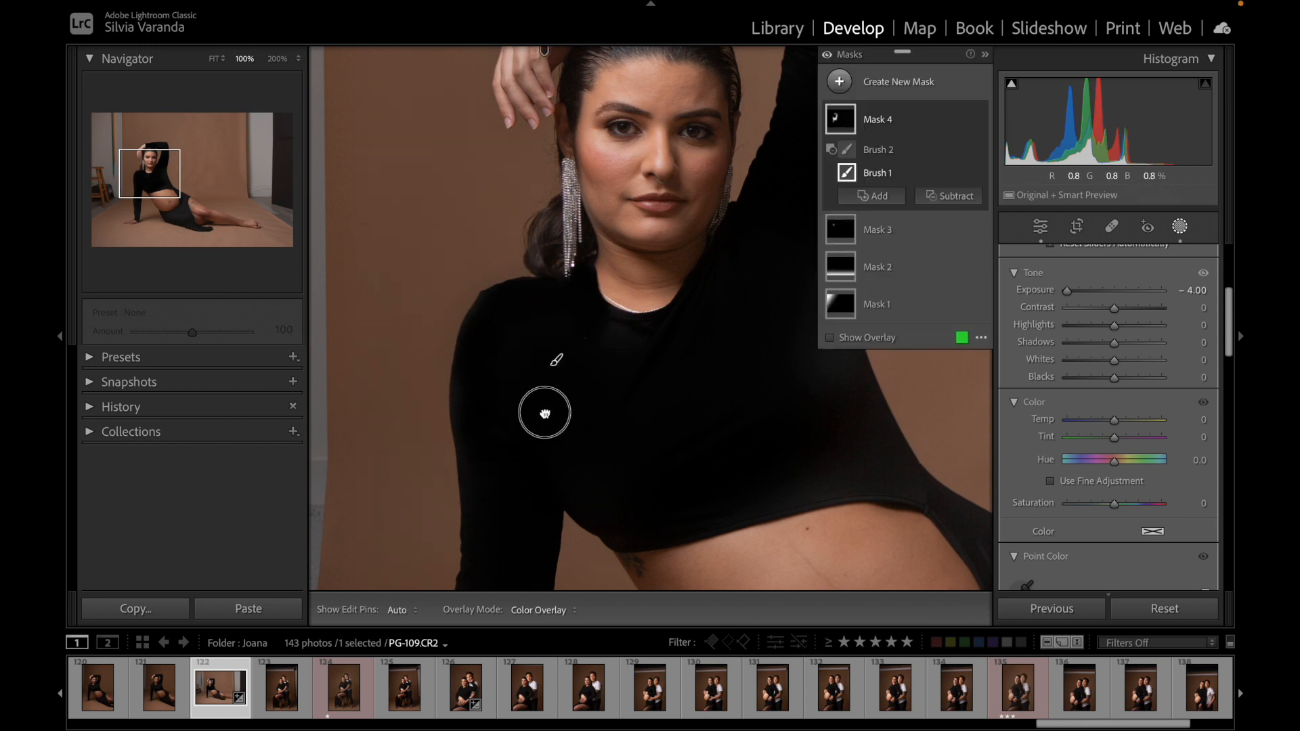
drag(540, 423, 534, 241)
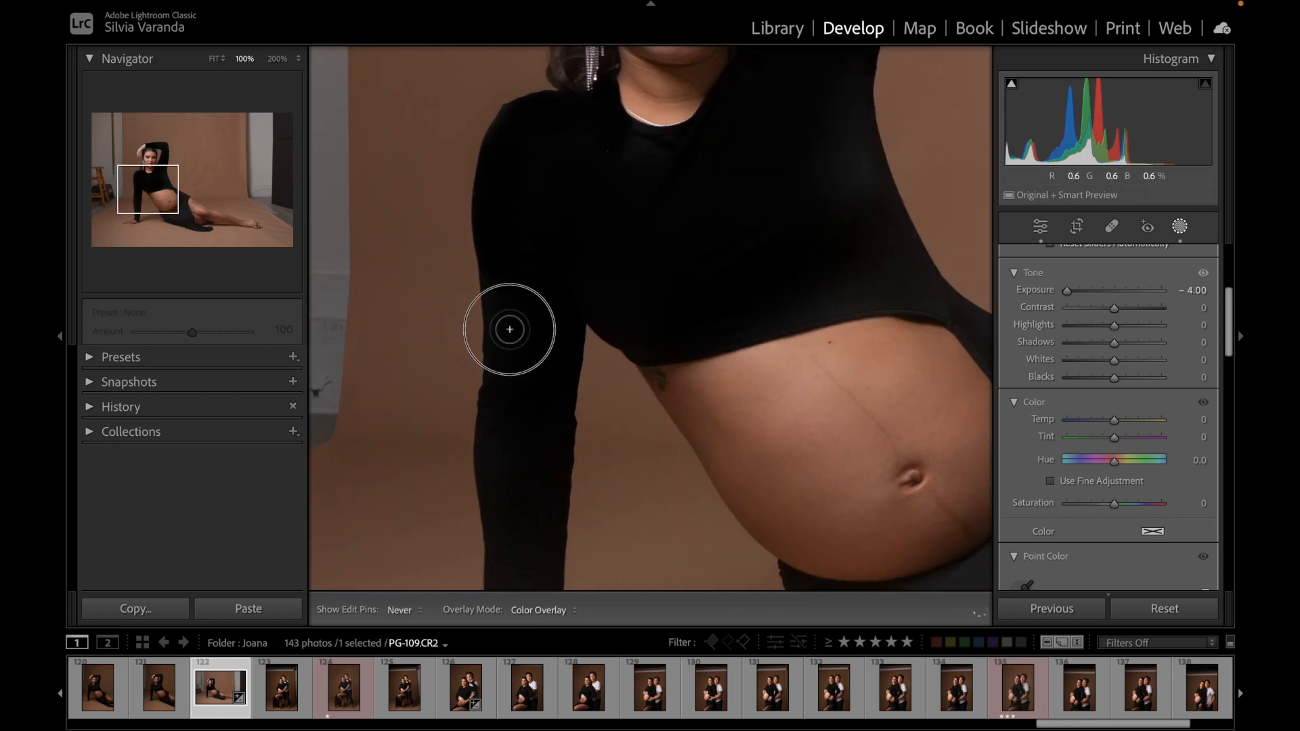
key(h)
mouse_move(524, 463)
mouse_down()
mouse_move(546, 305)
mouse_move(522, 397)
mouse_up()
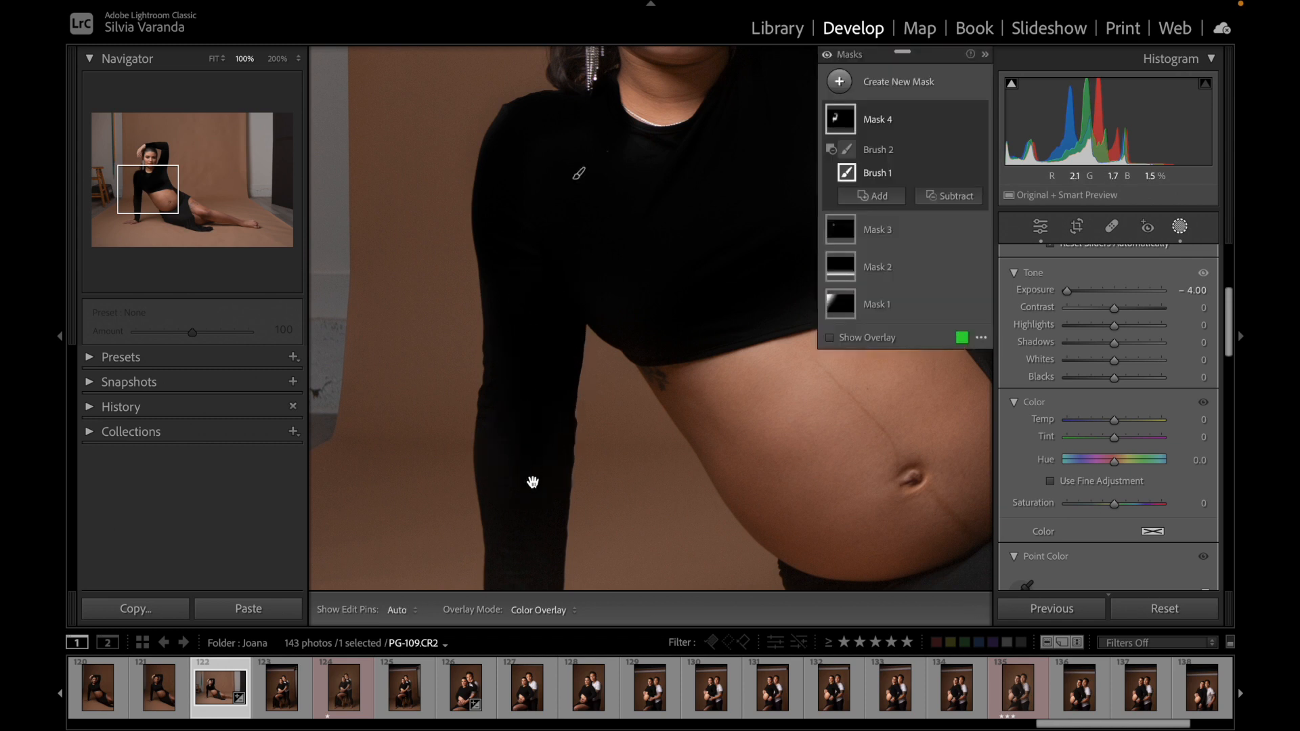
drag(528, 493, 533, 285)
key(h)
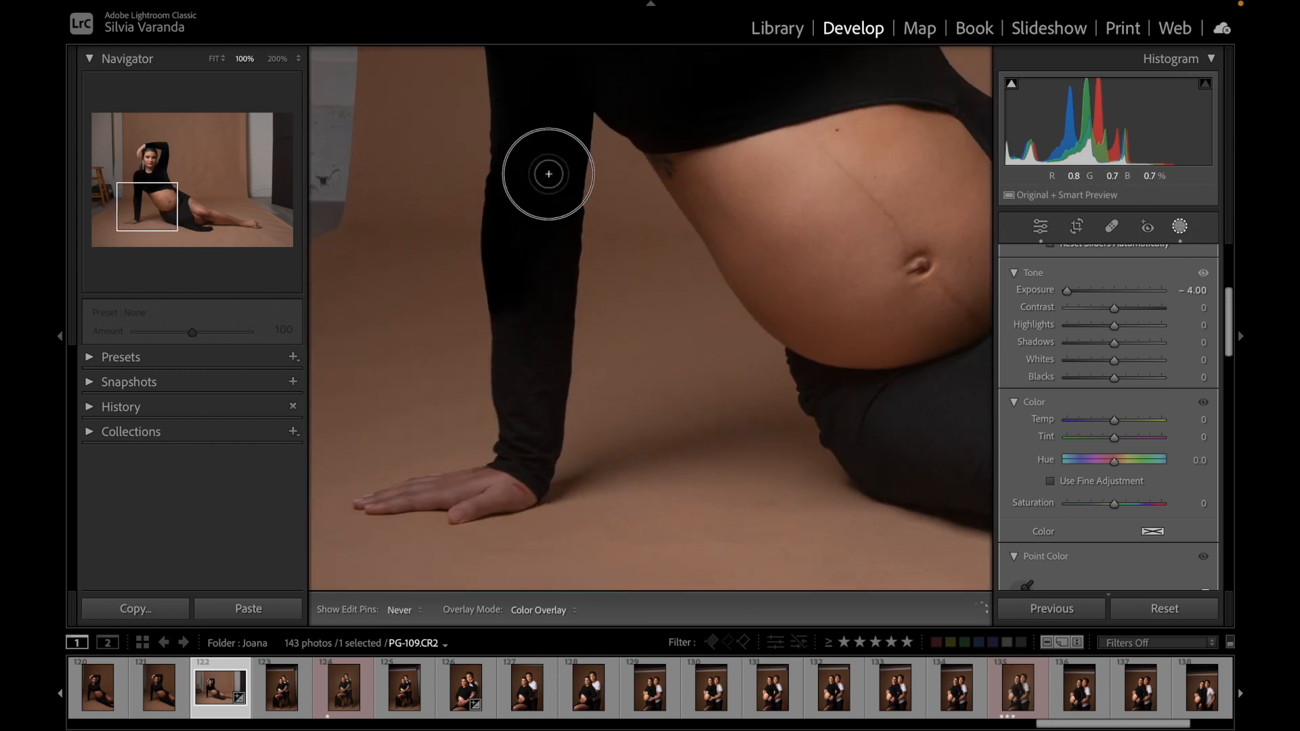
mouse_move(567, 258)
mouse_down()
mouse_move(534, 461)
mouse_move(518, 449)
mouse_move(531, 465)
mouse_move(502, 247)
mouse_move(532, 293)
mouse_move(536, 397)
mouse_move(557, 254)
mouse_up()
Step: Extend Brush 1 over the top's chest and side, and use subtracting Brush 2 along the belly below the hem
drag(621, 127, 408, 368)
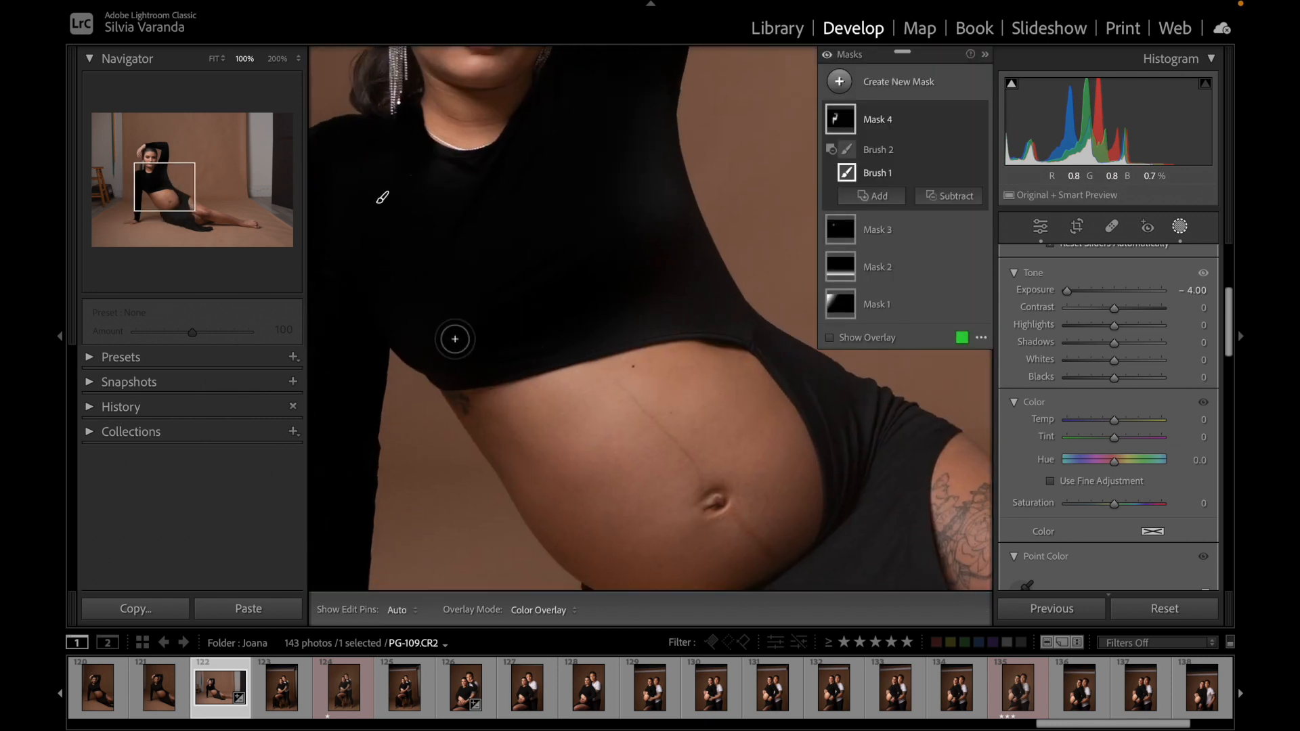
key(h)
mouse_move(613, 325)
mouse_down()
mouse_move(658, 180)
mouse_move(740, 314)
mouse_move(735, 294)
mouse_move(632, 325)
mouse_move(685, 287)
mouse_up()
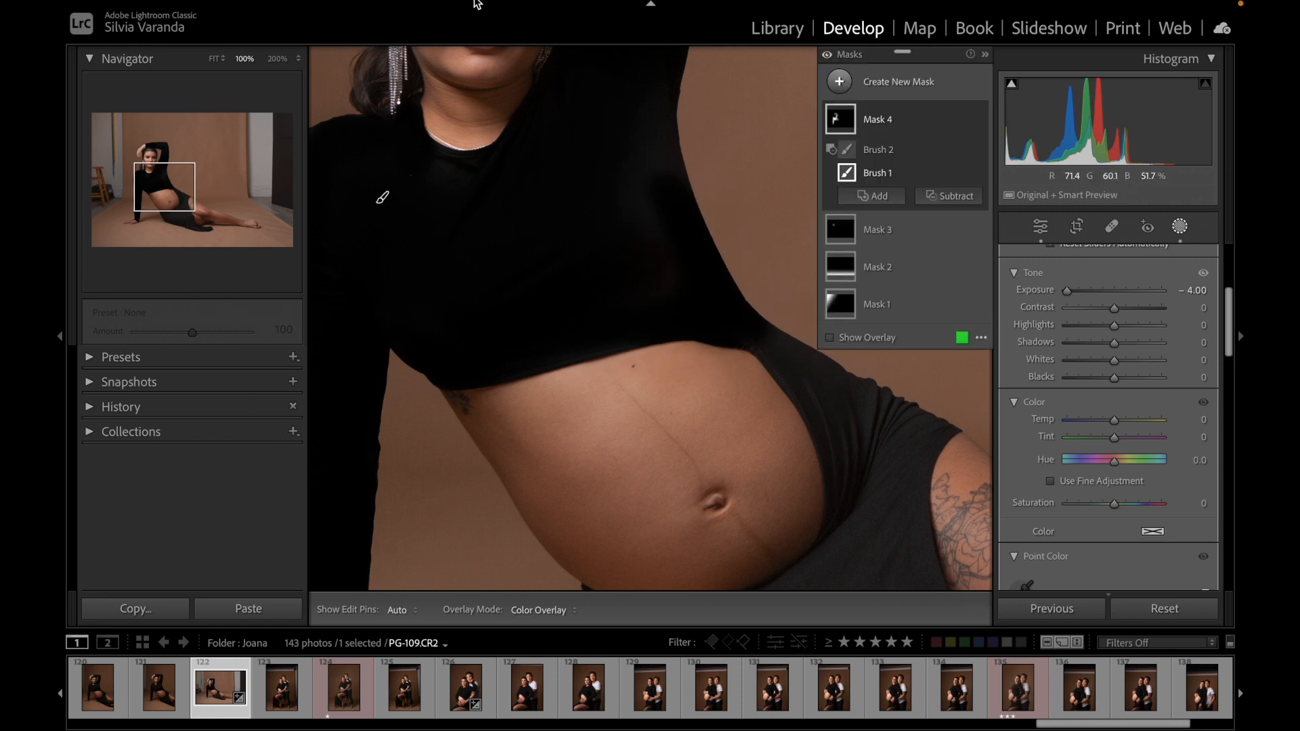
drag(643, 192, 622, 253)
mouse_move(696, 378)
mouse_down()
mouse_move(648, 381)
mouse_move(671, 390)
mouse_move(564, 410)
mouse_move(721, 421)
mouse_up()
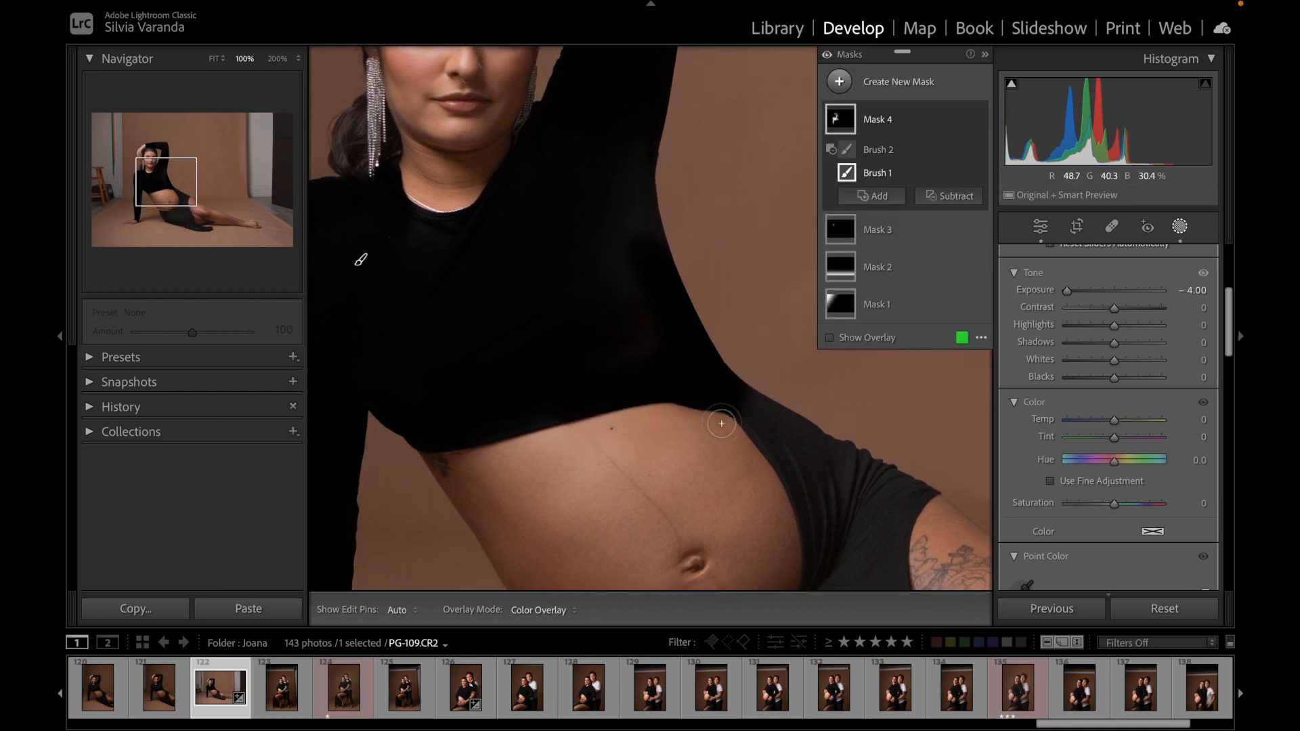
click(875, 152)
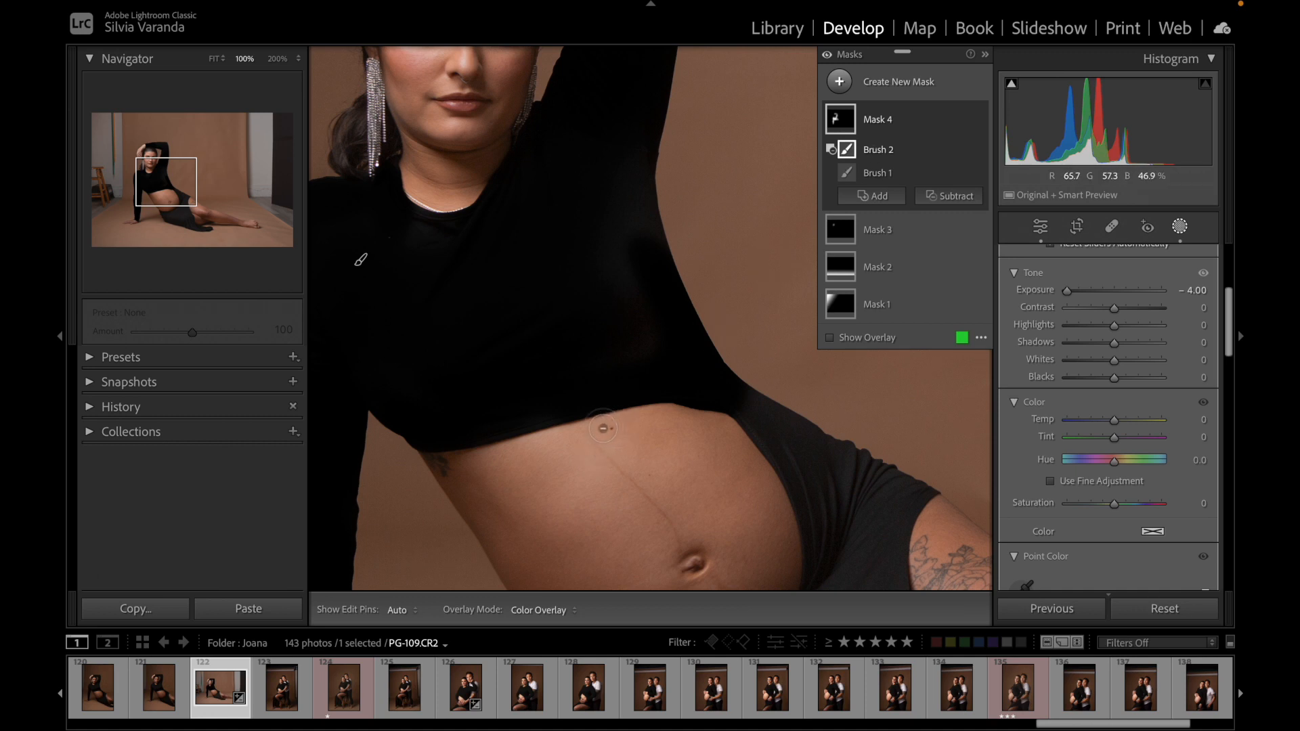
mouse_move(599, 436)
mouse_down()
mouse_move(688, 413)
mouse_move(727, 430)
mouse_move(705, 415)
mouse_move(693, 436)
mouse_up()
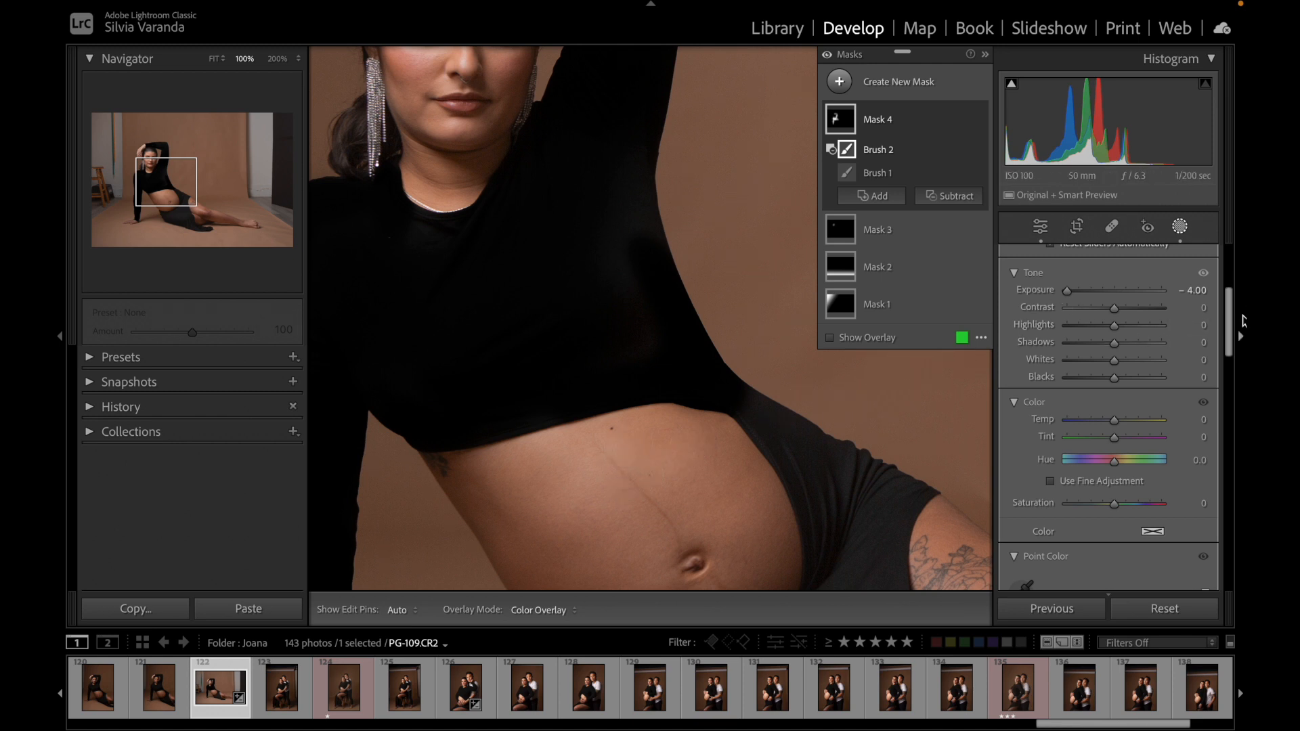
Step: Reduce Brush 2 to size 3.2 and erase the darkening along the belly just below the top's hem
drag(1233, 318, 1231, 257)
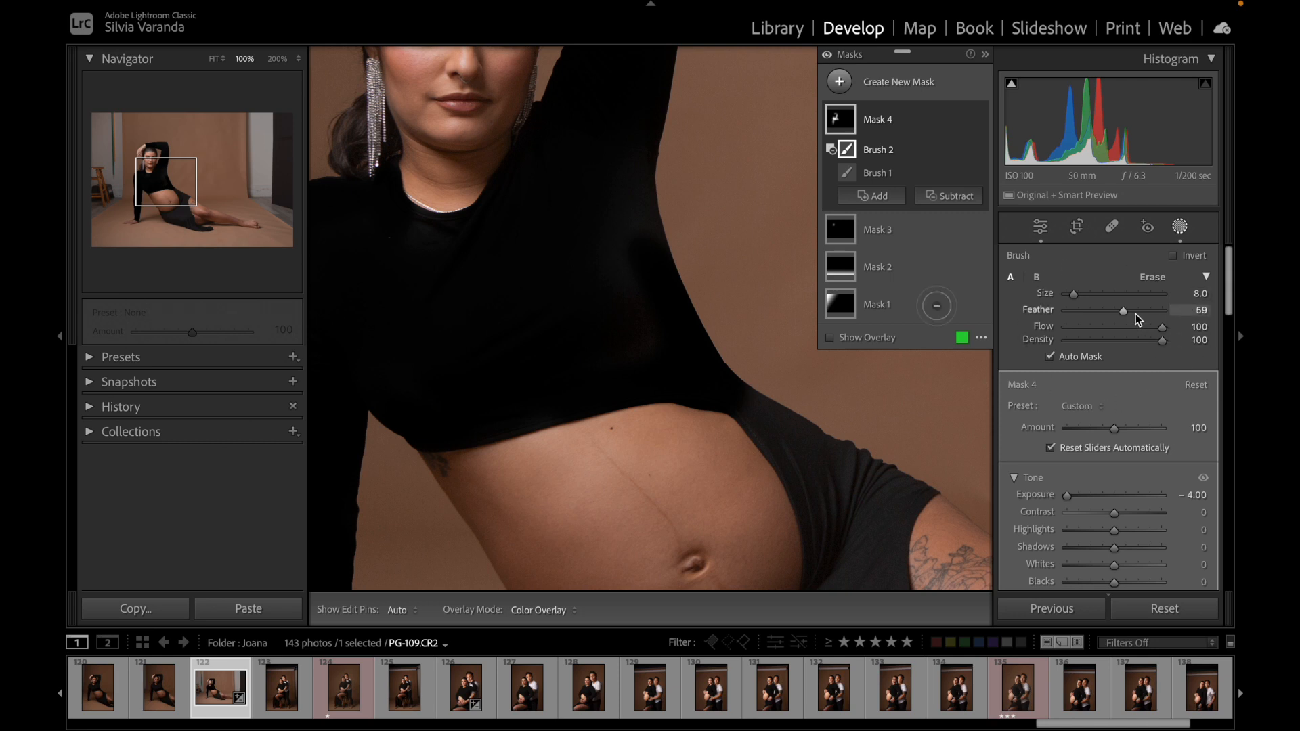
mouse_move(1074, 295)
mouse_down()
mouse_move(1135, 297)
mouse_move(1071, 298)
mouse_up()
key(h)
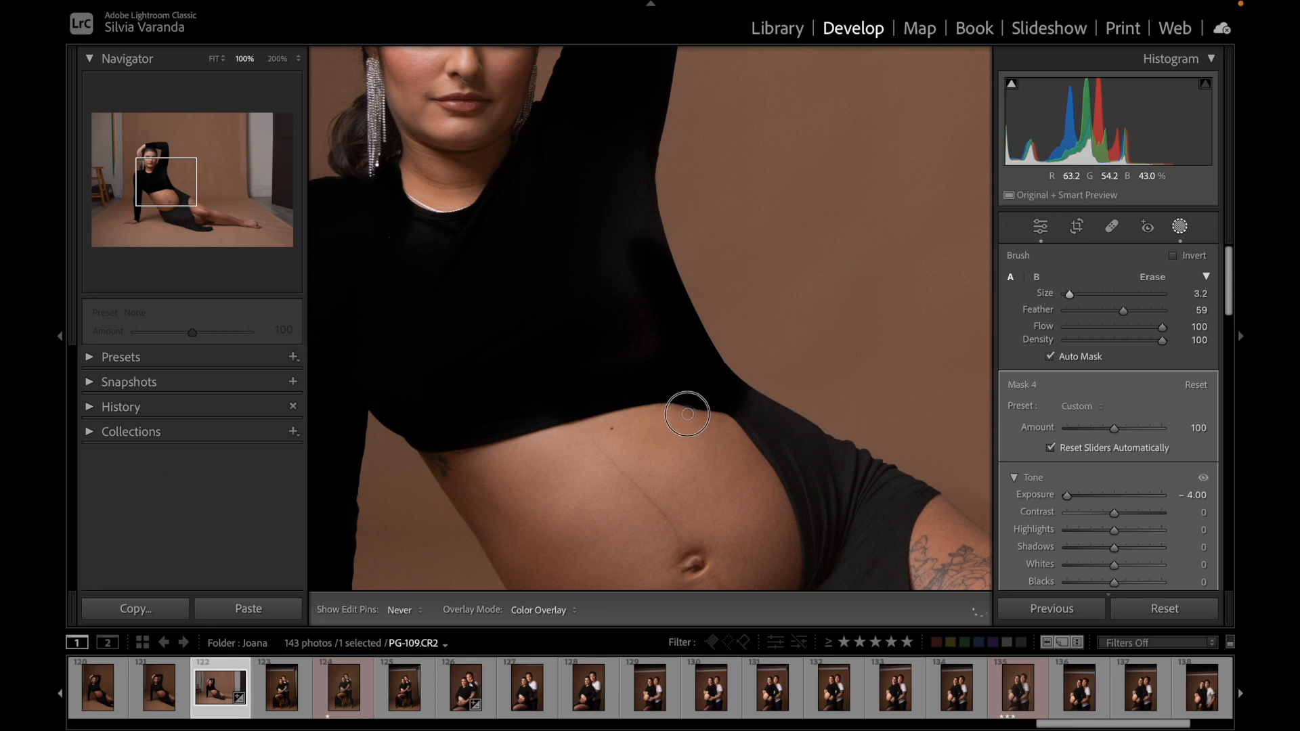
mouse_move(710, 416)
mouse_down()
mouse_move(731, 420)
mouse_move(676, 412)
mouse_move(721, 424)
mouse_move(708, 419)
mouse_up()
drag(707, 419, 642, 413)
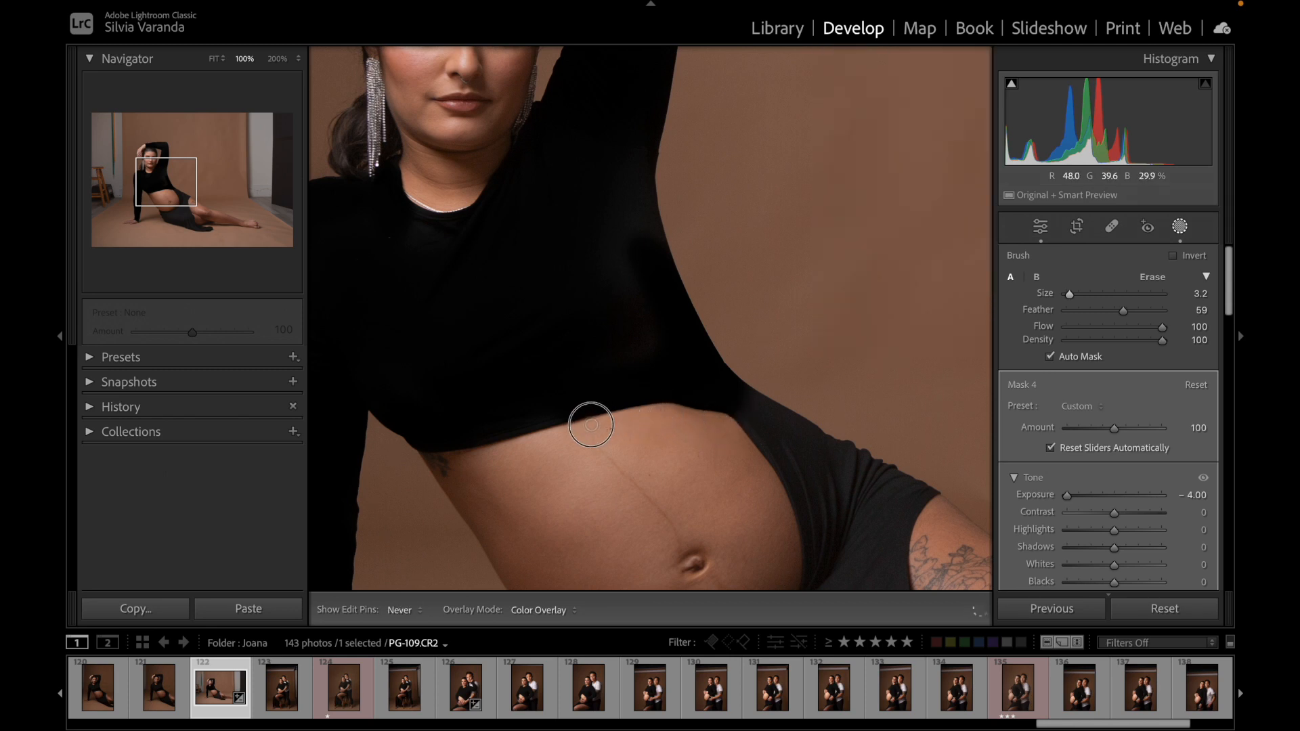
drag(552, 435, 540, 440)
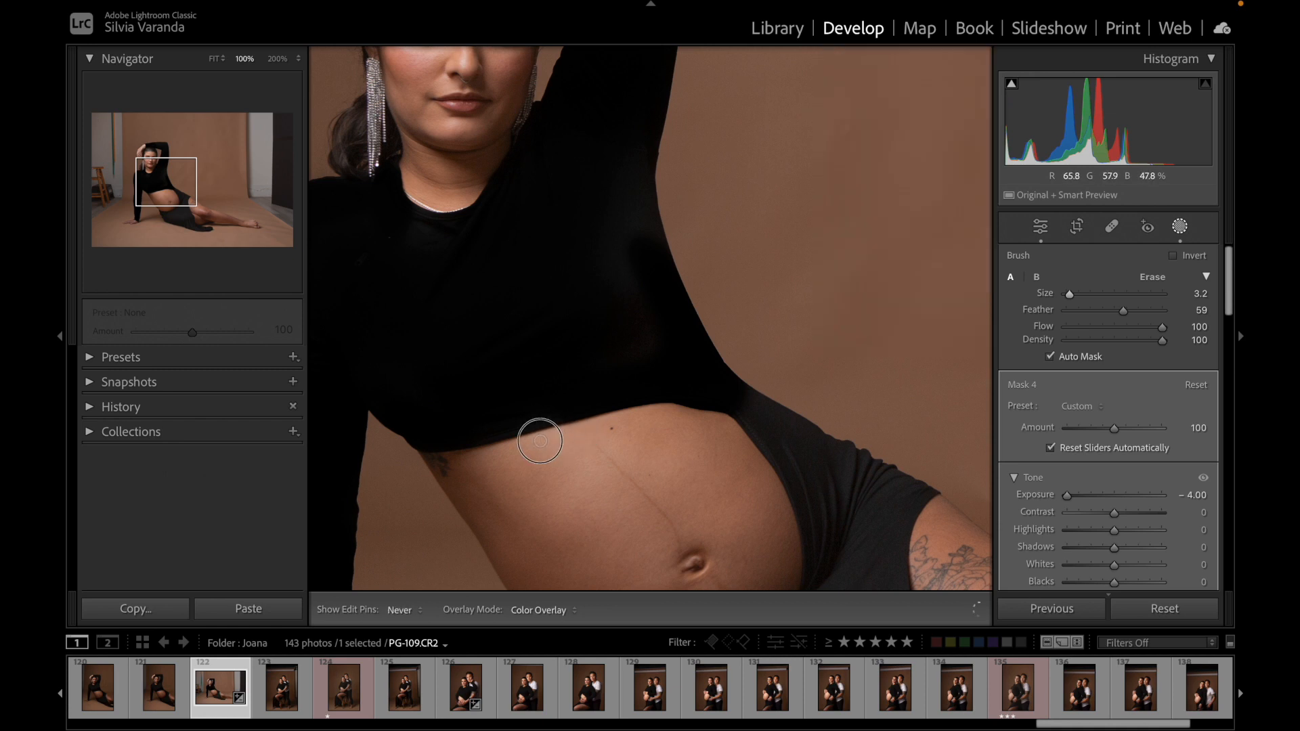
drag(626, 420, 681, 391)
Step: Set the brush to size 18.1 and feather 100, and paint a soft test dab on the backdrop with Brush 1
drag(1074, 299, 1083, 293)
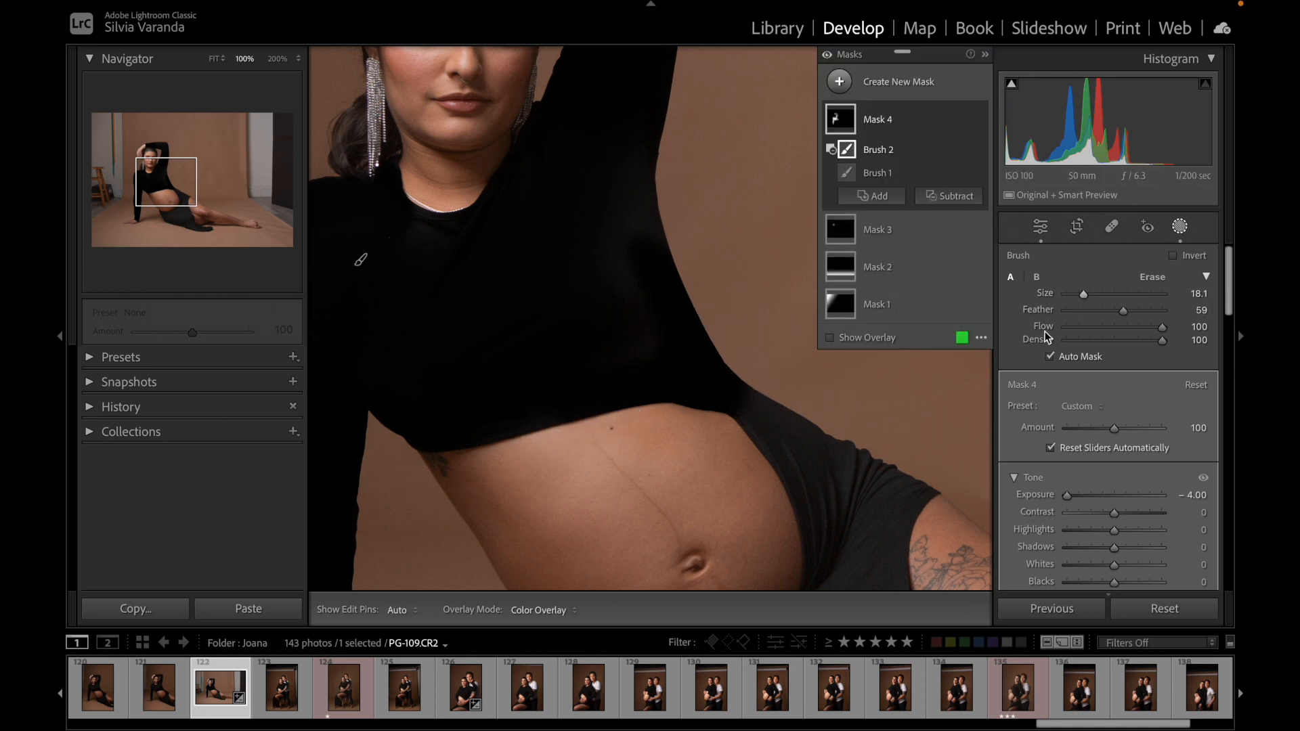
mouse_move(1126, 309)
mouse_down()
mouse_move(1065, 310)
mouse_move(1160, 309)
mouse_up()
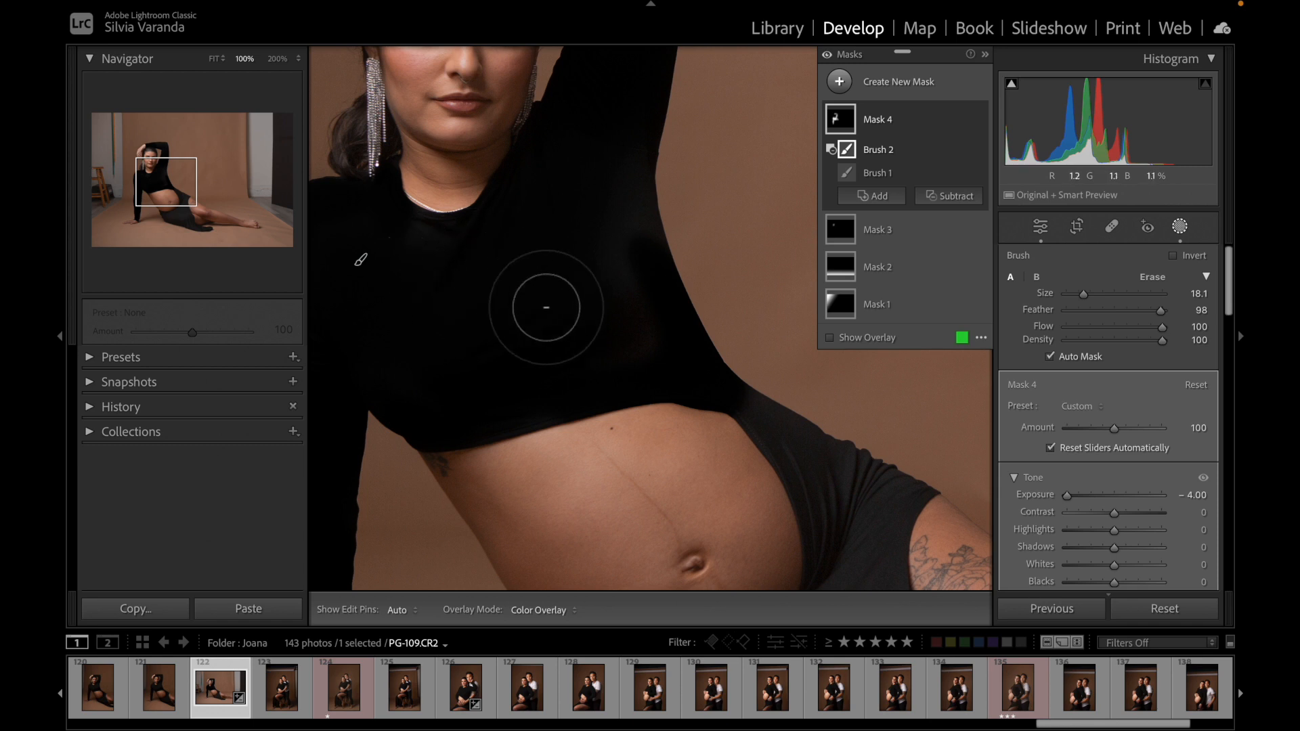
drag(633, 399, 578, 258)
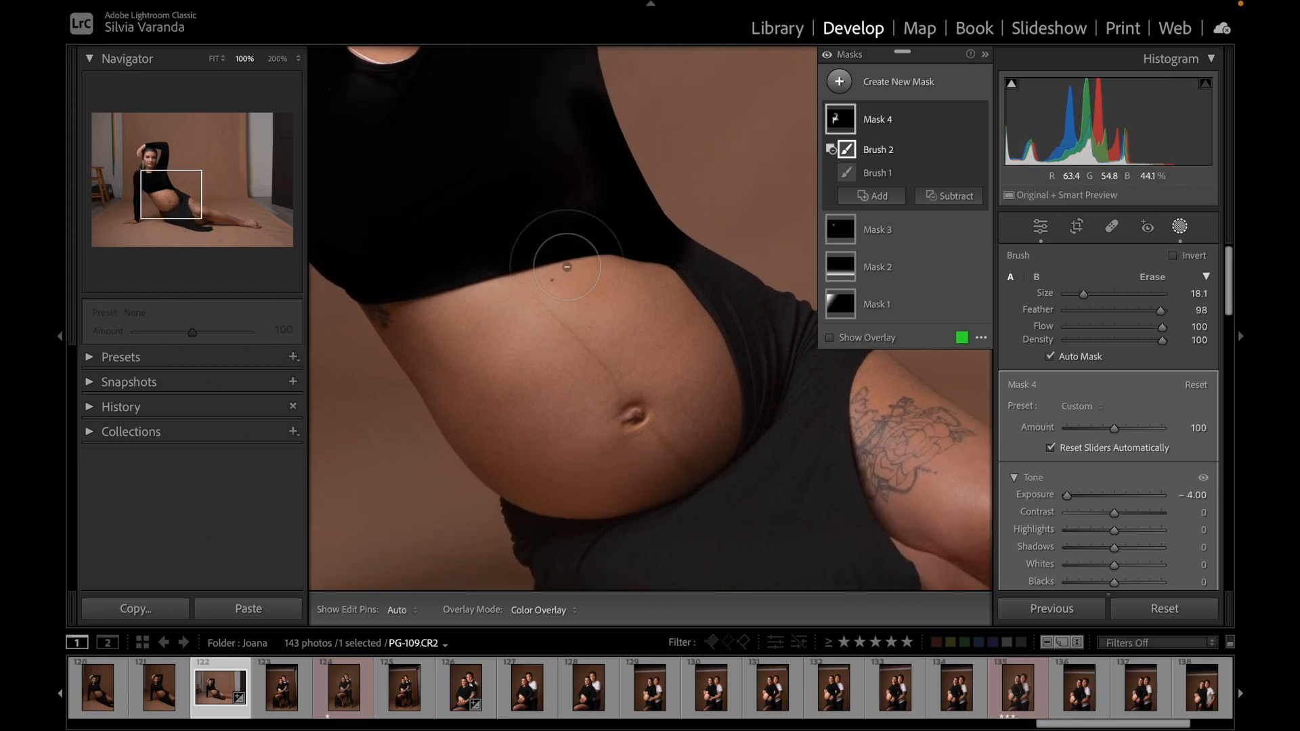
click(879, 175)
drag(571, 376, 452, 479)
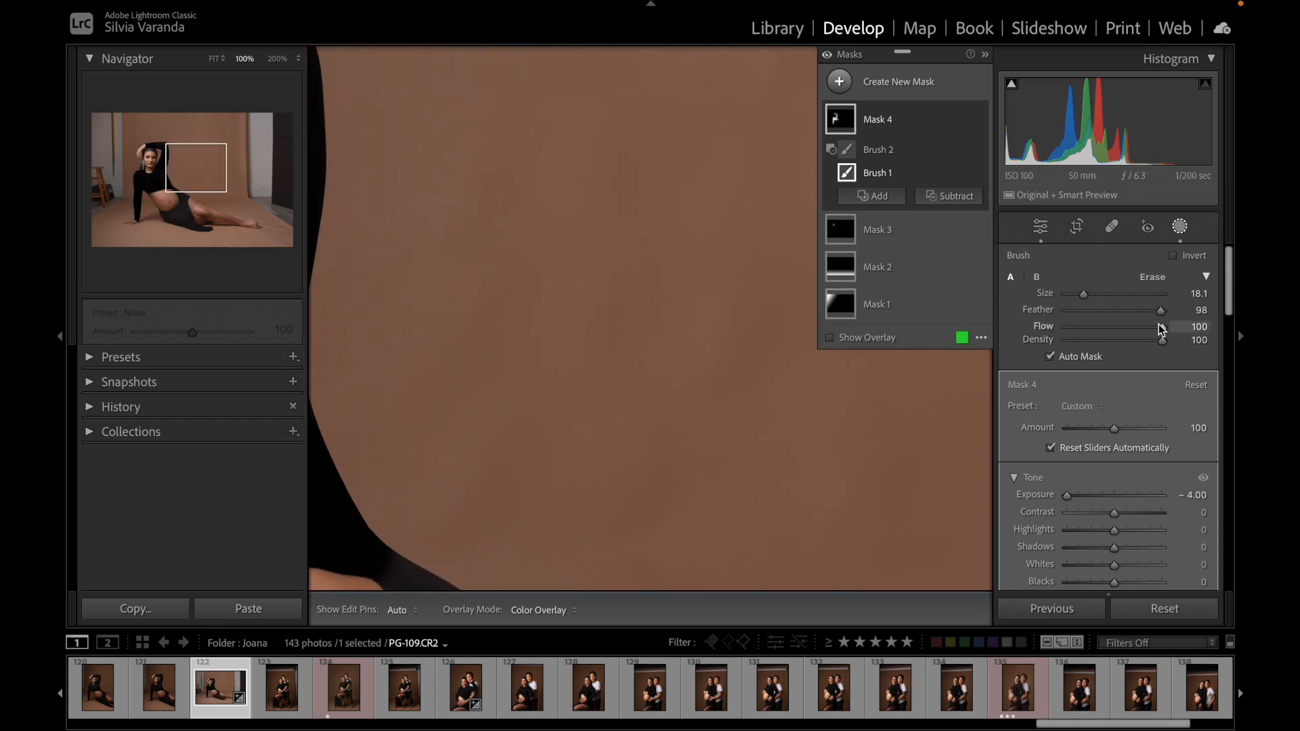
drag(1159, 313, 1163, 313)
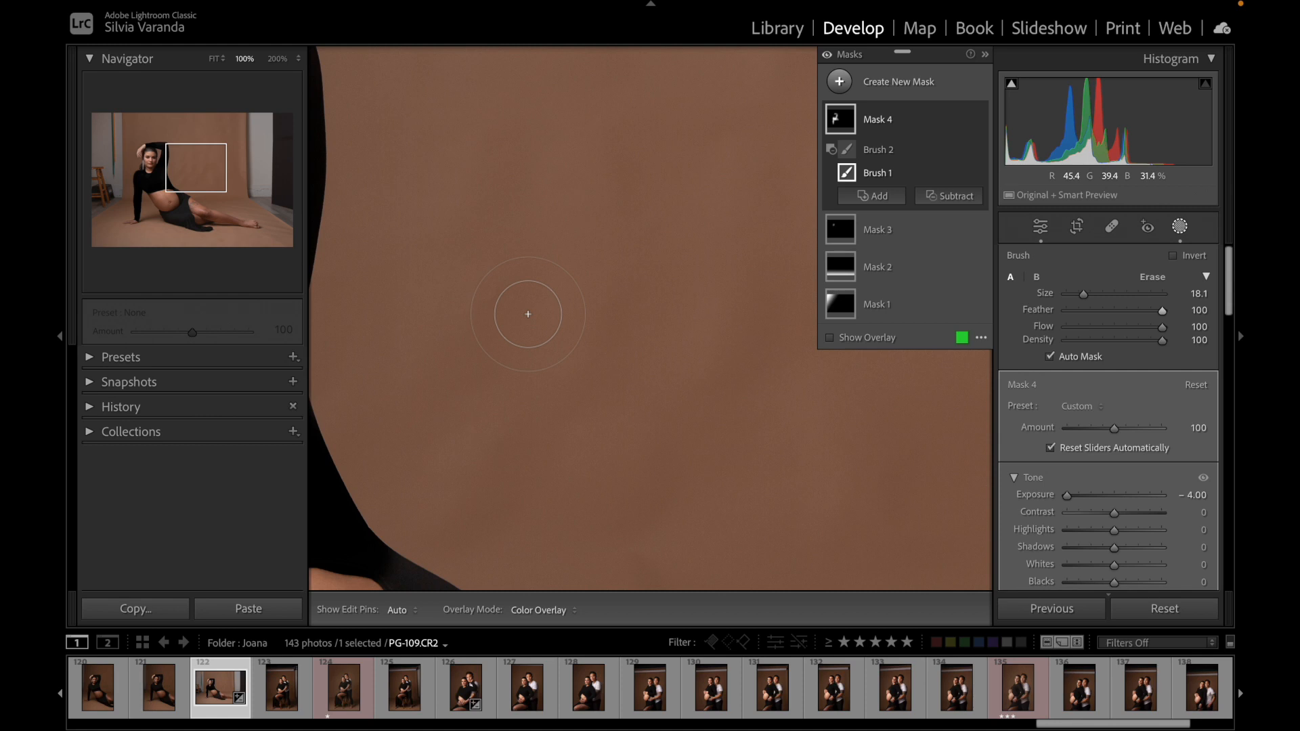
drag(476, 298, 490, 310)
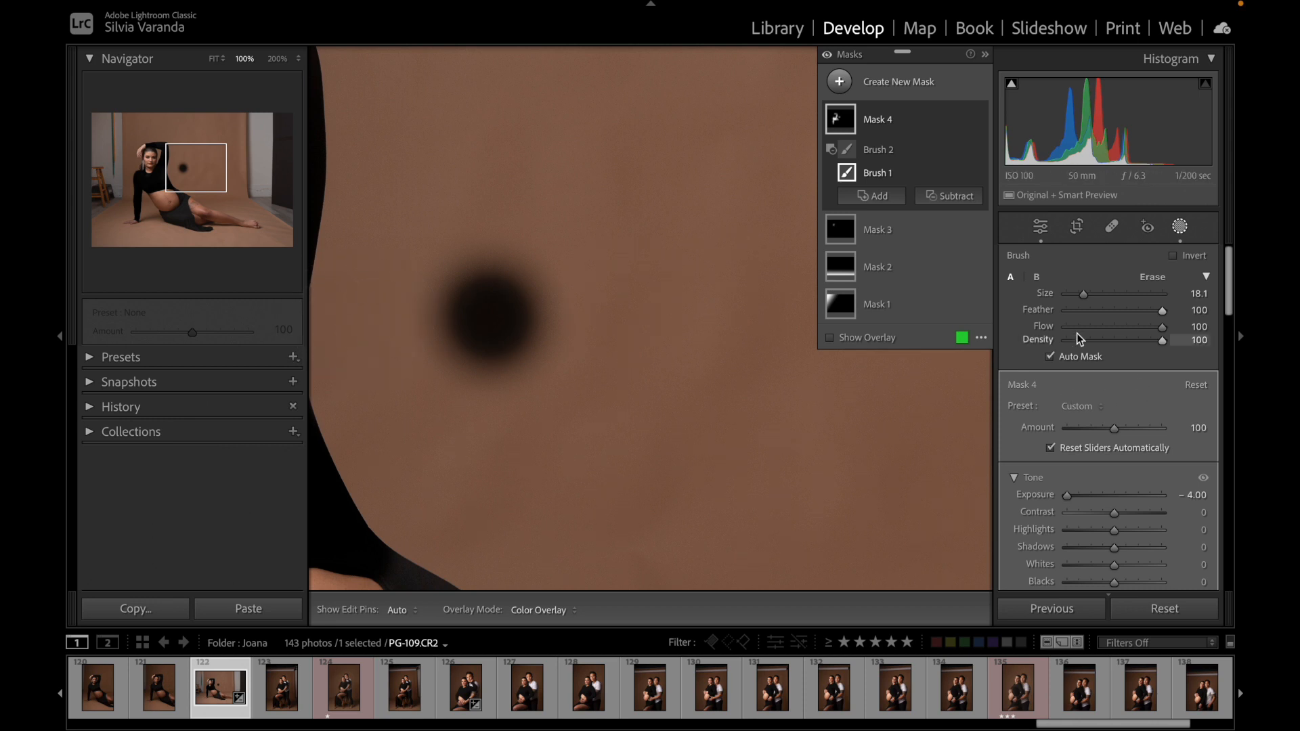
Step: Paint a hard-edged test dab beside the soft one with feather 0, and remove both dabs from the backdrop
drag(1082, 312, 1043, 308)
drag(616, 304, 624, 313)
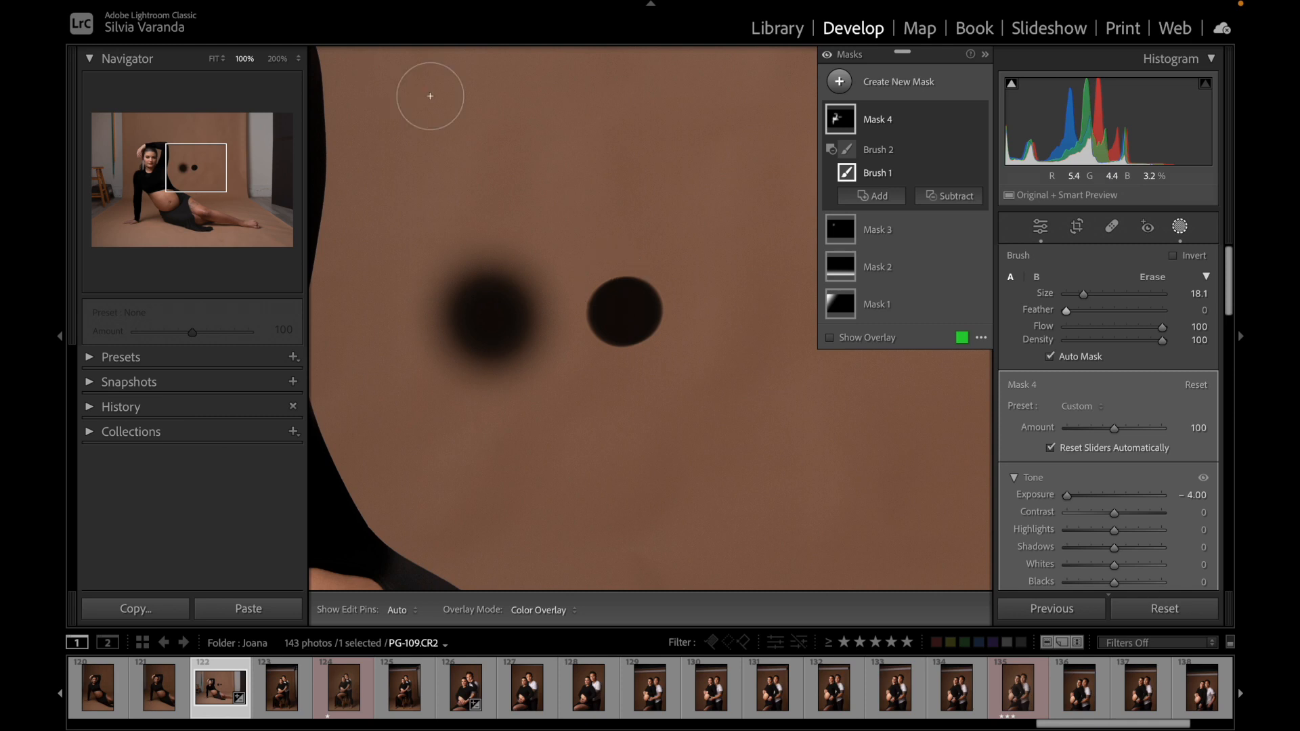
click(882, 154)
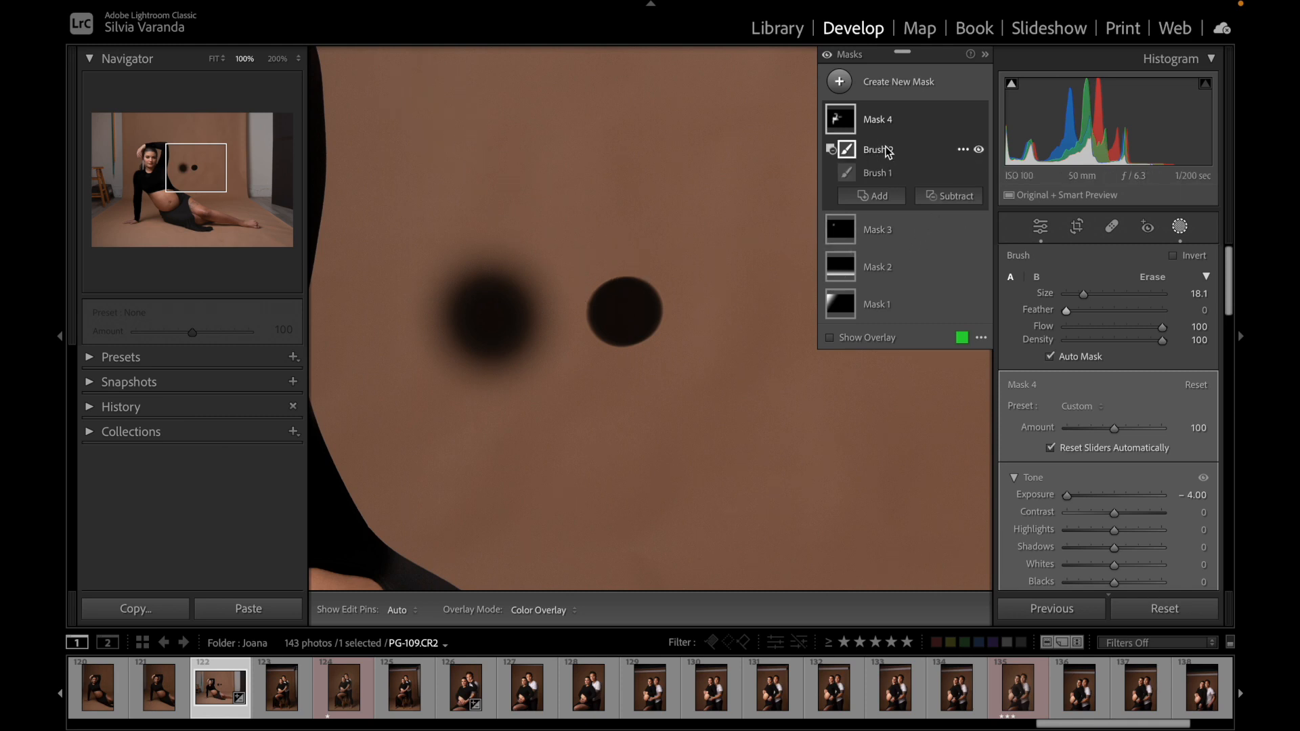
mouse_move(616, 265)
mouse_down()
mouse_move(645, 280)
mouse_move(504, 348)
mouse_move(569, 372)
mouse_move(517, 296)
mouse_move(493, 325)
mouse_move(515, 294)
mouse_up()
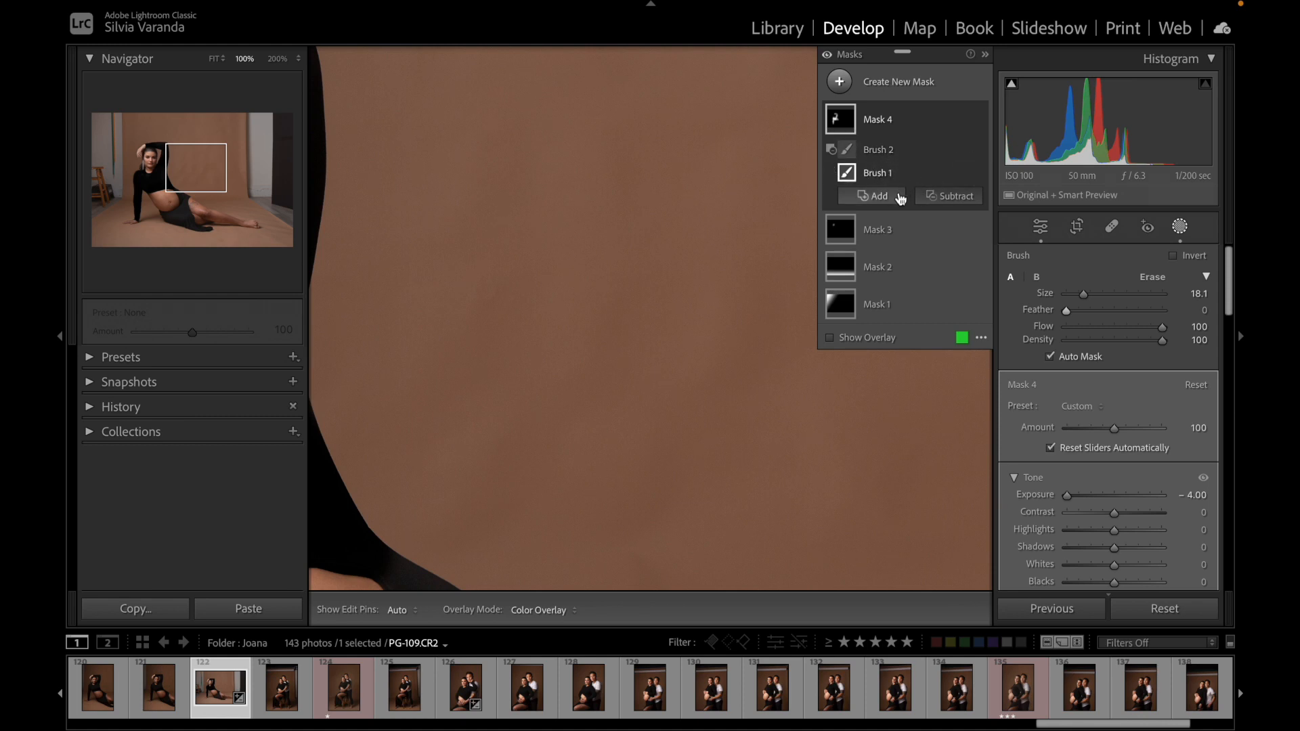
Step: Rename Mask 4's Brush 1 as "Adding Effect" and Brush 2 as "Removing Effect"
click(962, 173)
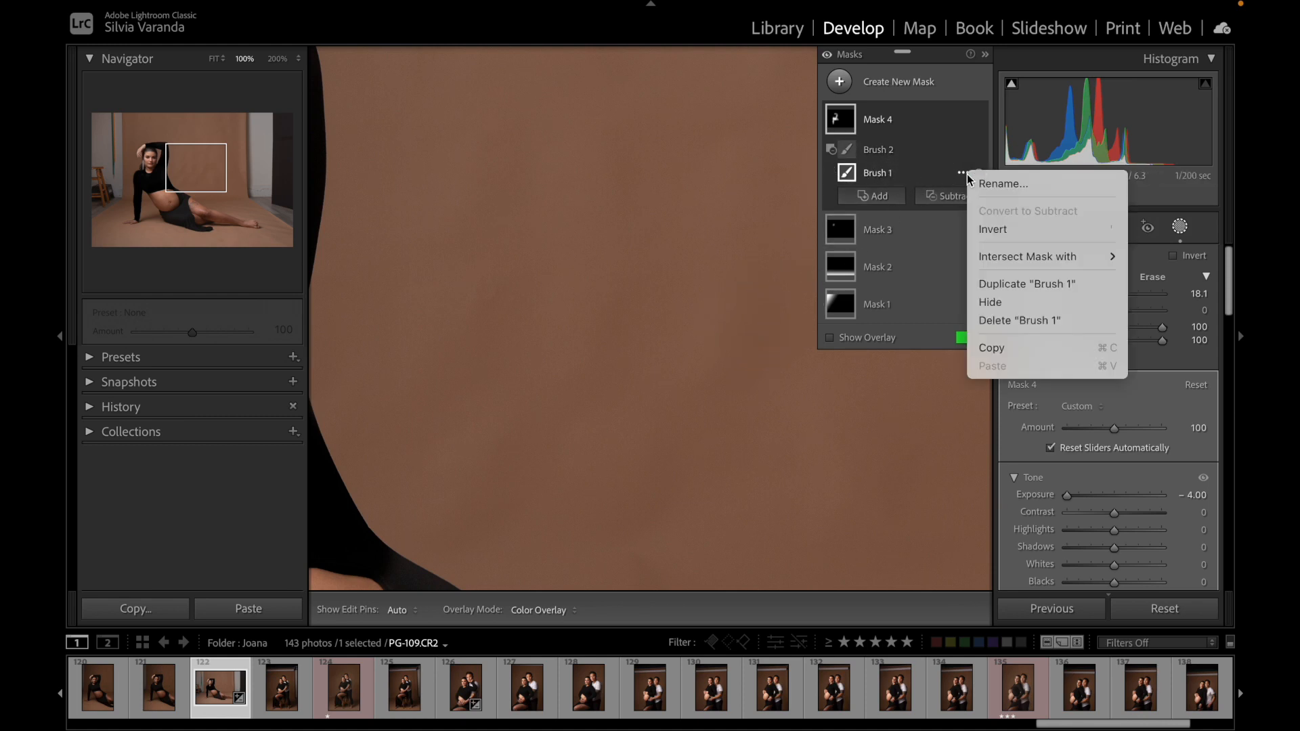
click(980, 183)
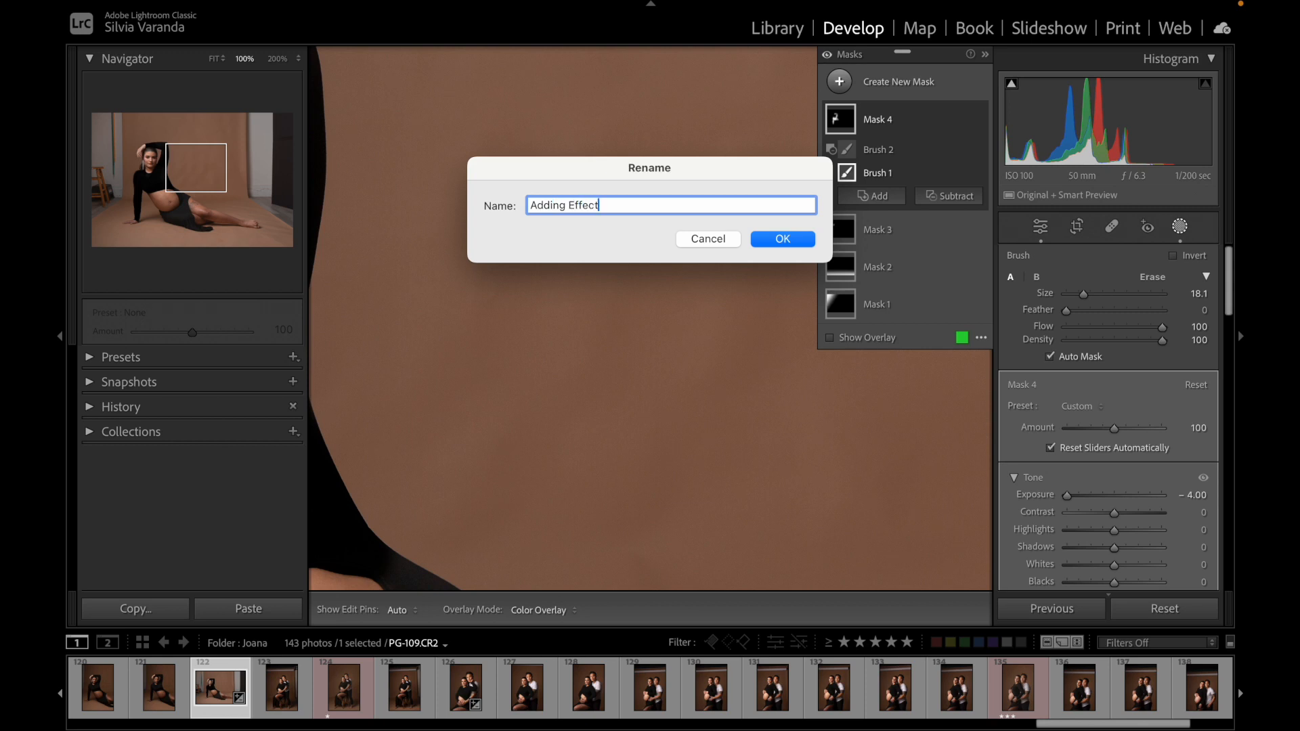
click(812, 245)
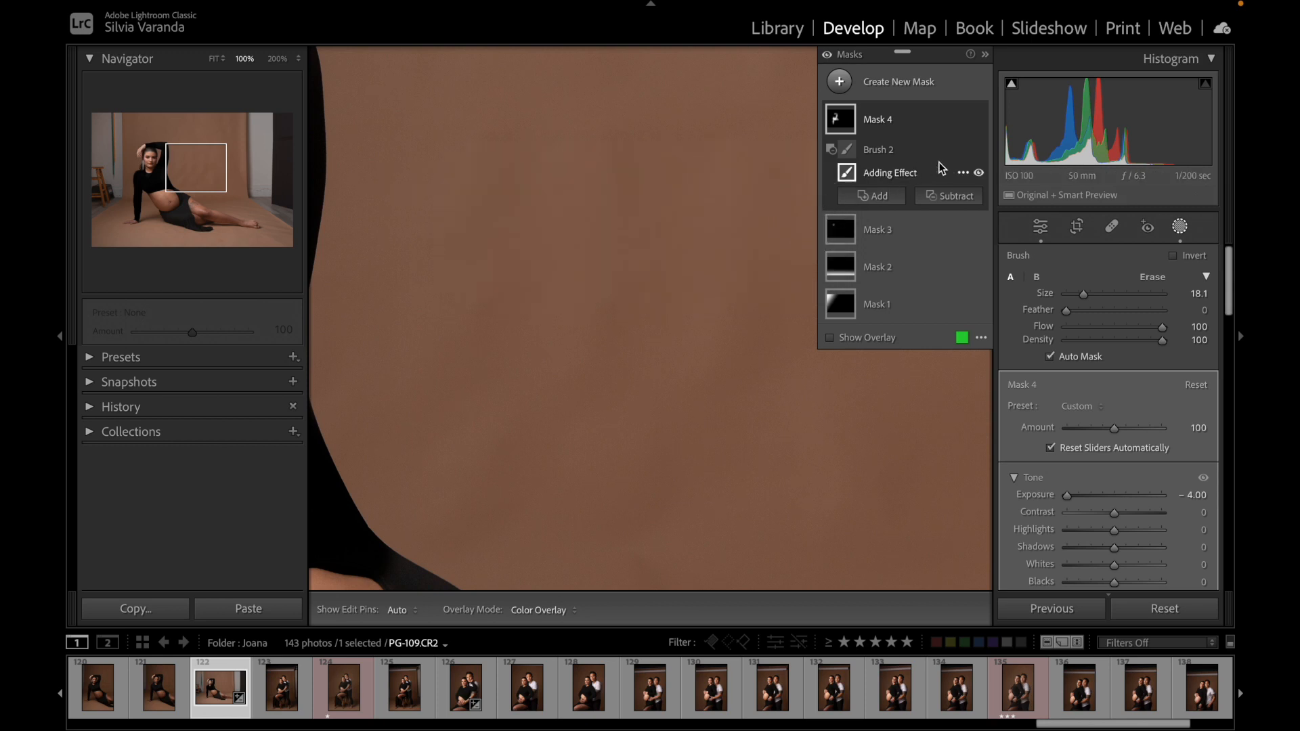
click(963, 151)
click(1001, 165)
text(Removing Effect)
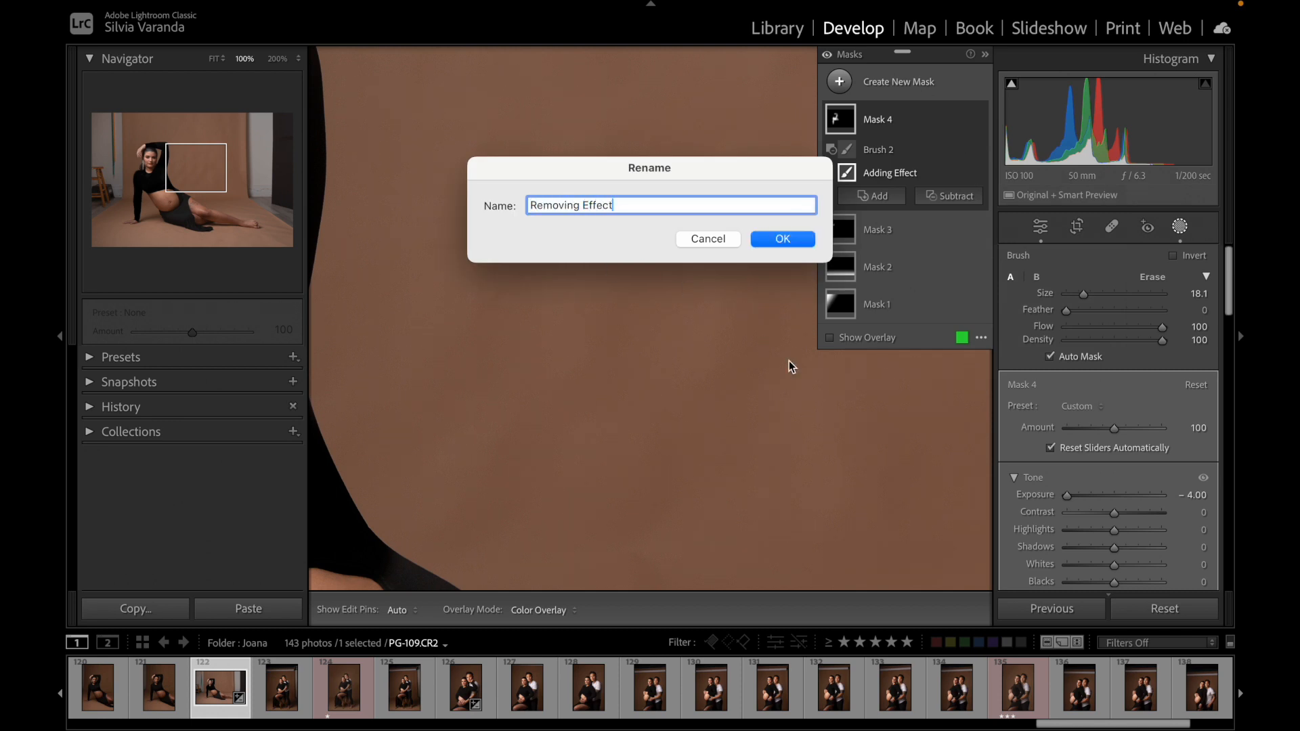
click(789, 241)
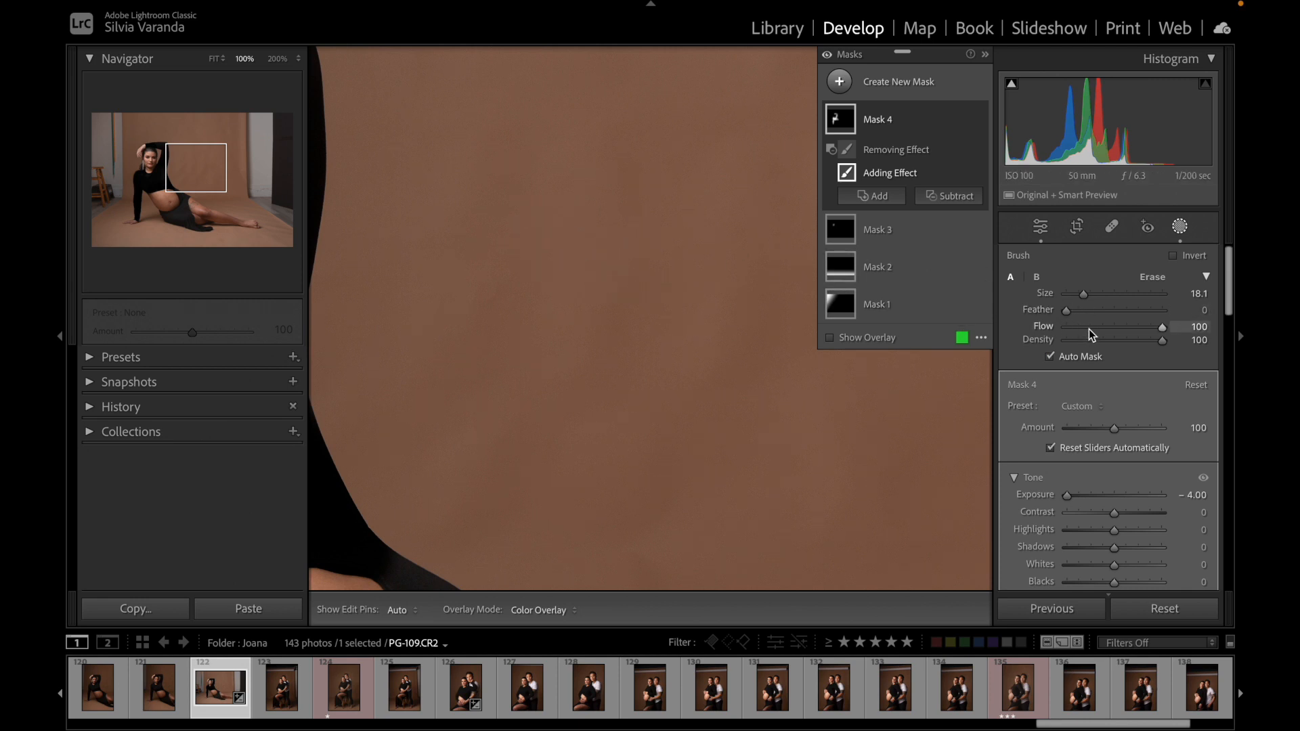
Step: Set the Adding Effect brush's flow to 1 and build up a faint test stroke on the backdrop
drag(1045, 326, 1030, 315)
key(h)
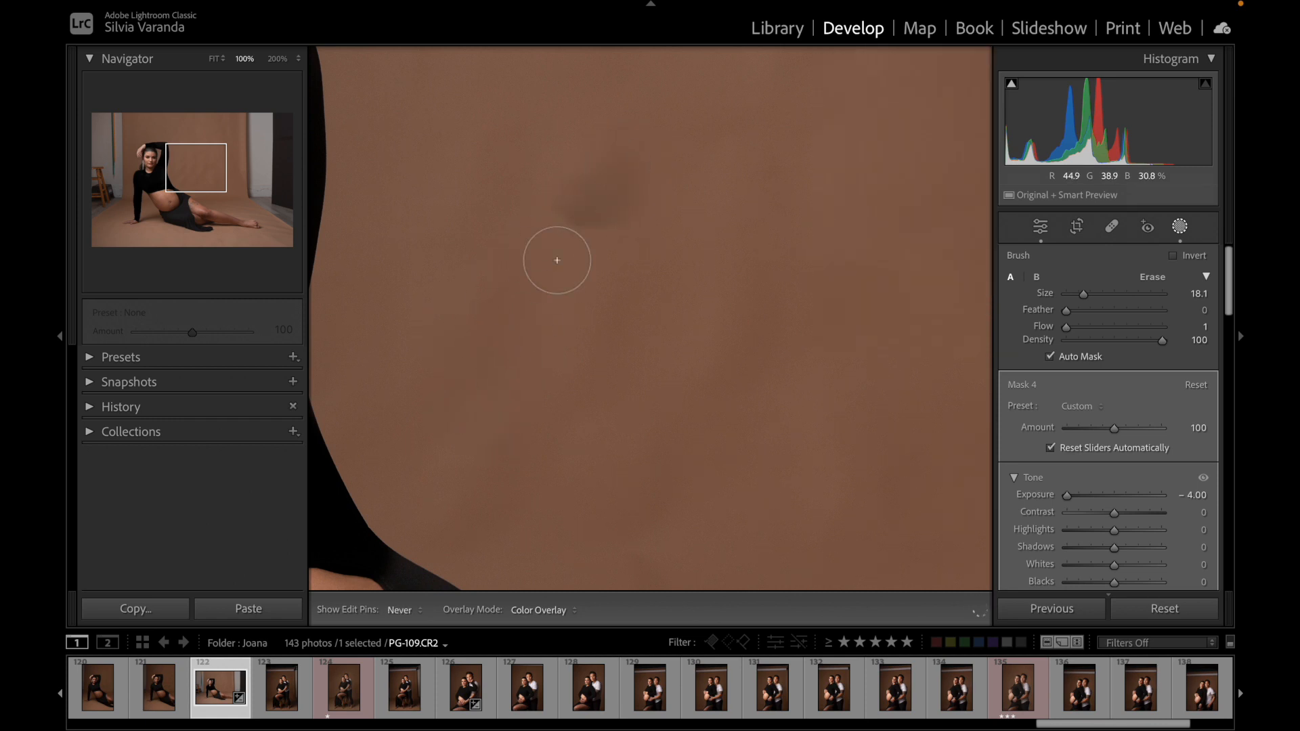
mouse_move(570, 219)
mouse_down()
mouse_move(599, 189)
mouse_move(550, 280)
mouse_move(603, 145)
mouse_move(568, 306)
mouse_up()
key(h)
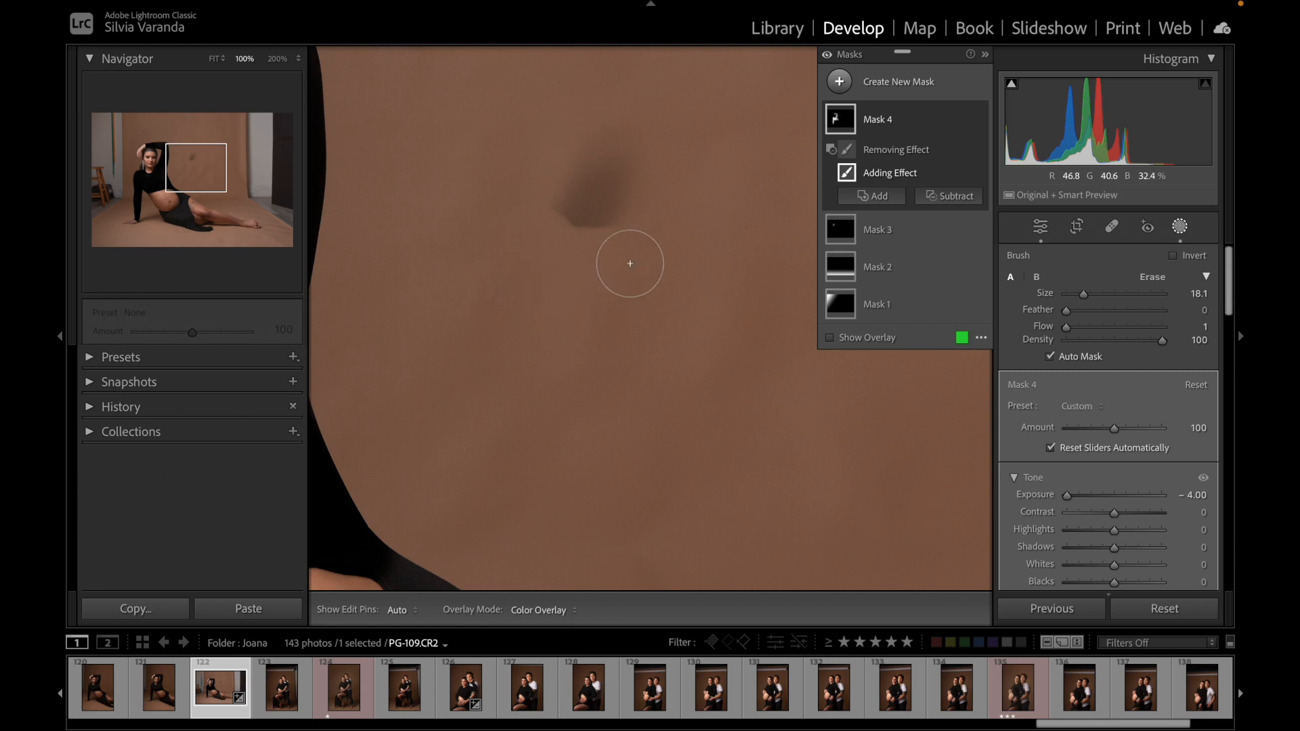
Step: Toggle all masks off and on repeatedly to compare the backdrop with and without the faint low-flow stroke
click(828, 55)
click(828, 56)
click(829, 55)
click(829, 55)
click(828, 57)
click(828, 57)
Step: Set the Adding Effect brush's flow to 100
drag(1110, 327, 1161, 327)
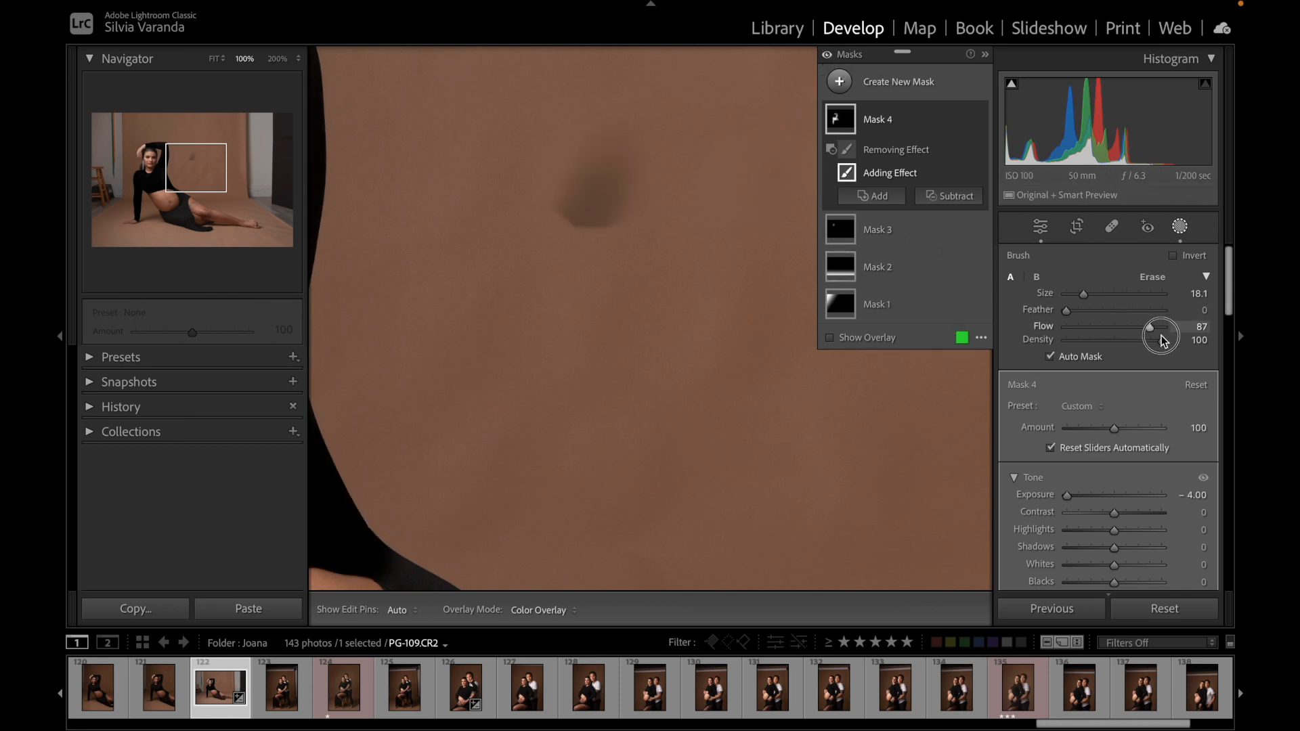
key(h)
mouse_move(664, 334)
mouse_down()
mouse_move(737, 206)
mouse_move(649, 388)
mouse_move(758, 152)
mouse_move(617, 436)
mouse_move(738, 238)
mouse_move(659, 462)
mouse_move(772, 189)
mouse_move(715, 435)
mouse_move(801, 177)
mouse_move(716, 439)
mouse_move(761, 389)
mouse_move(806, 210)
mouse_move(749, 412)
mouse_up()
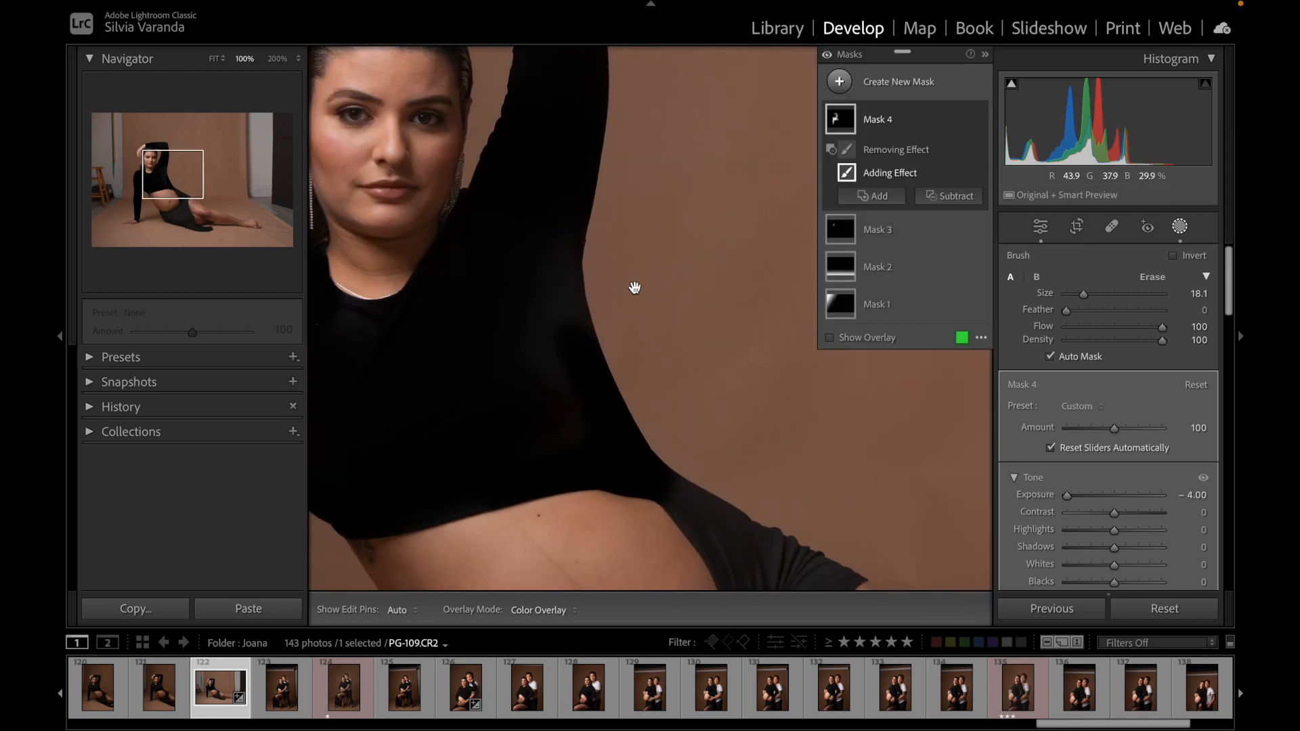
drag(636, 287, 727, 228)
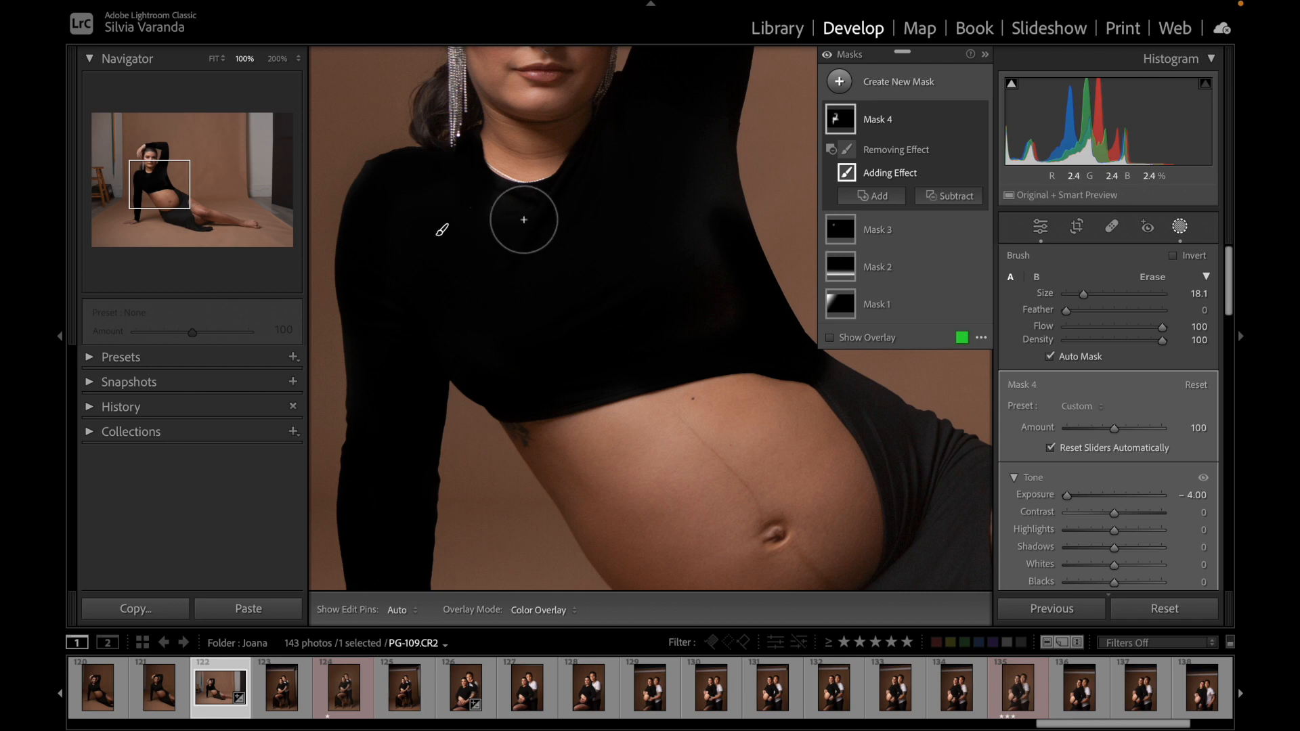
Step: Compare the whole photo with and without its masks
click(215, 59)
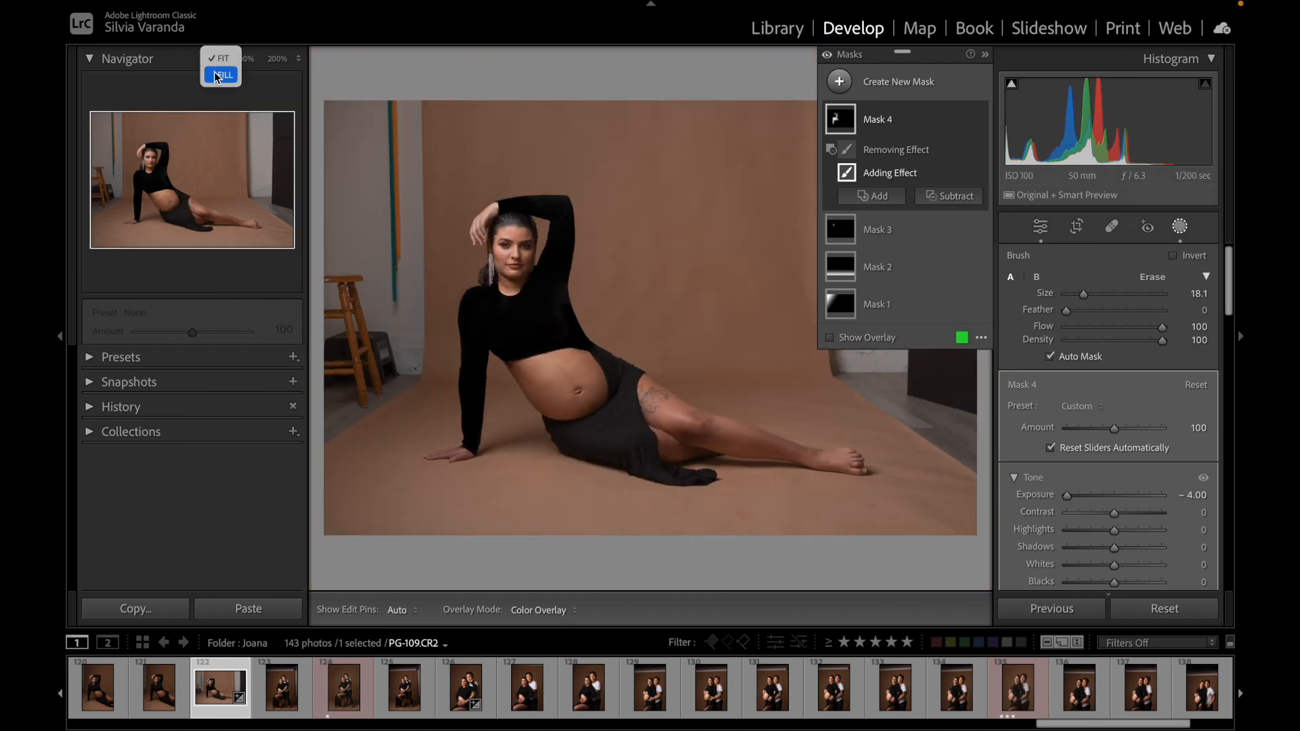
click(661, 226)
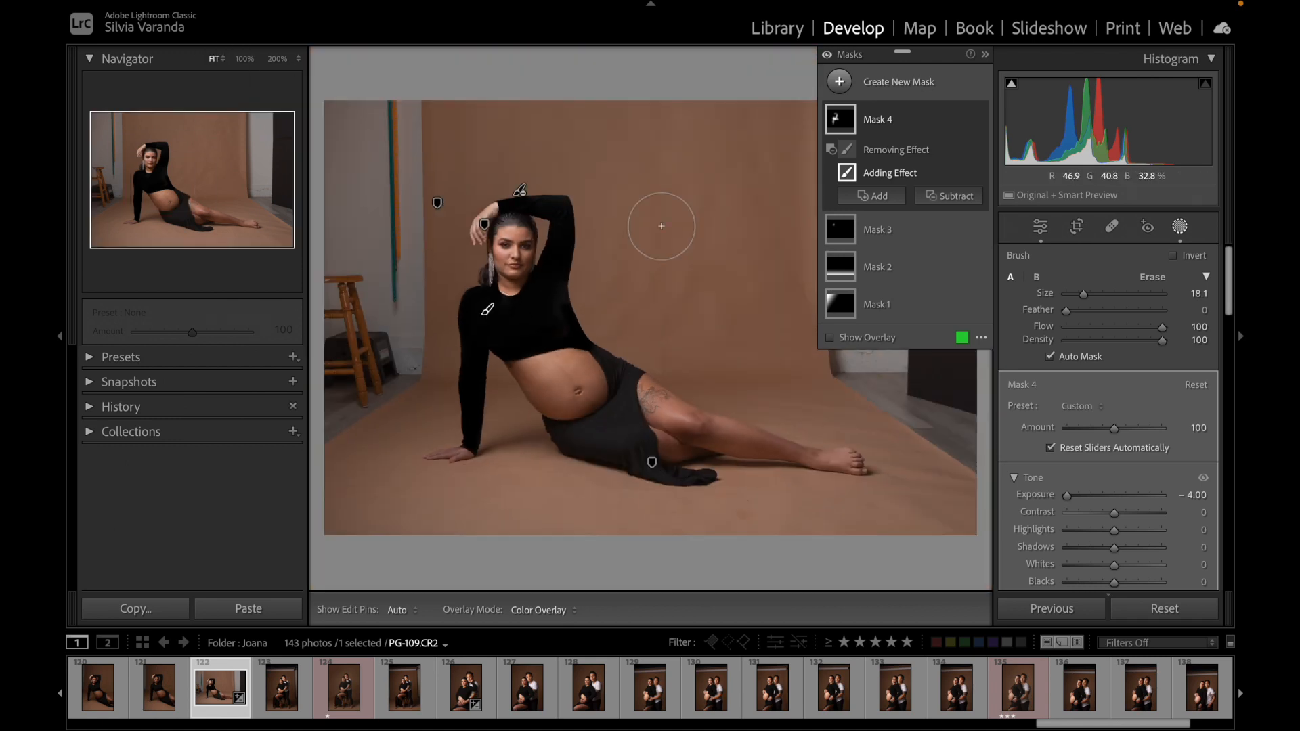
click(828, 57)
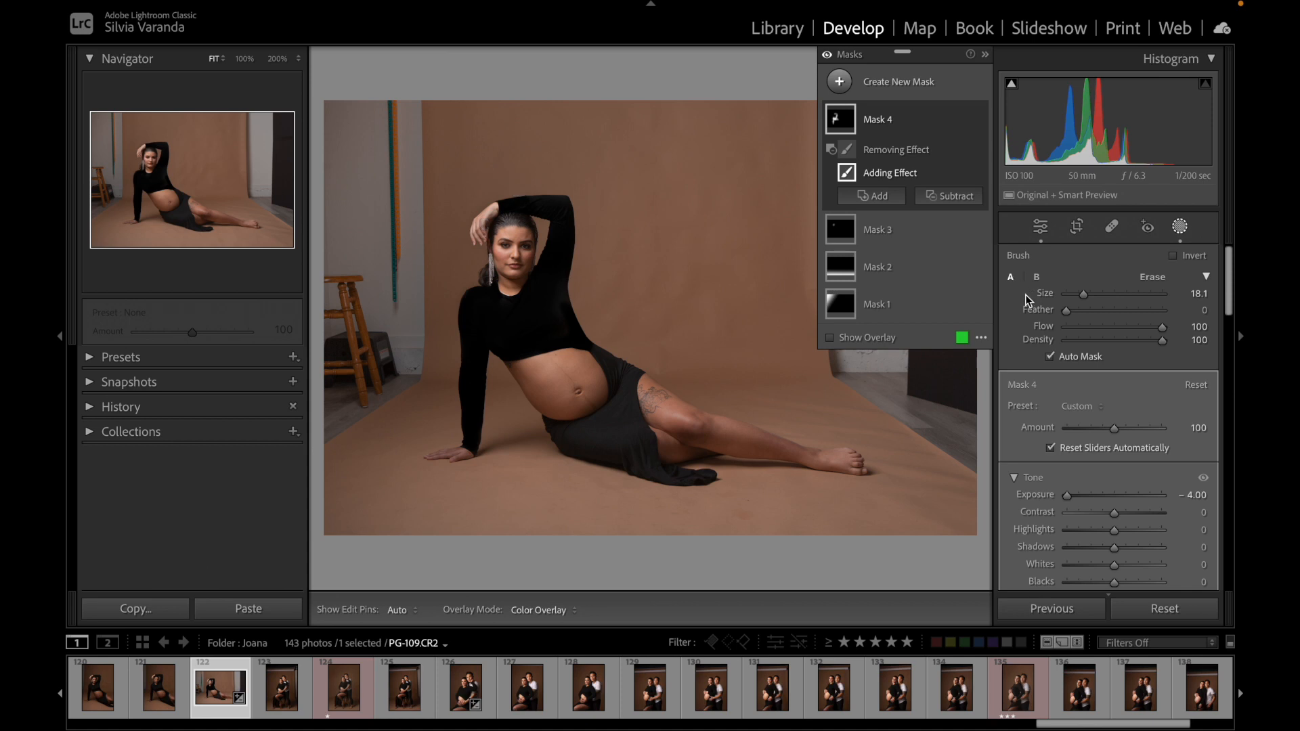
Step: Show the mask overlay and paint over the top's chest with the Adding Effect brush at size 5.1 and feather 100
click(840, 340)
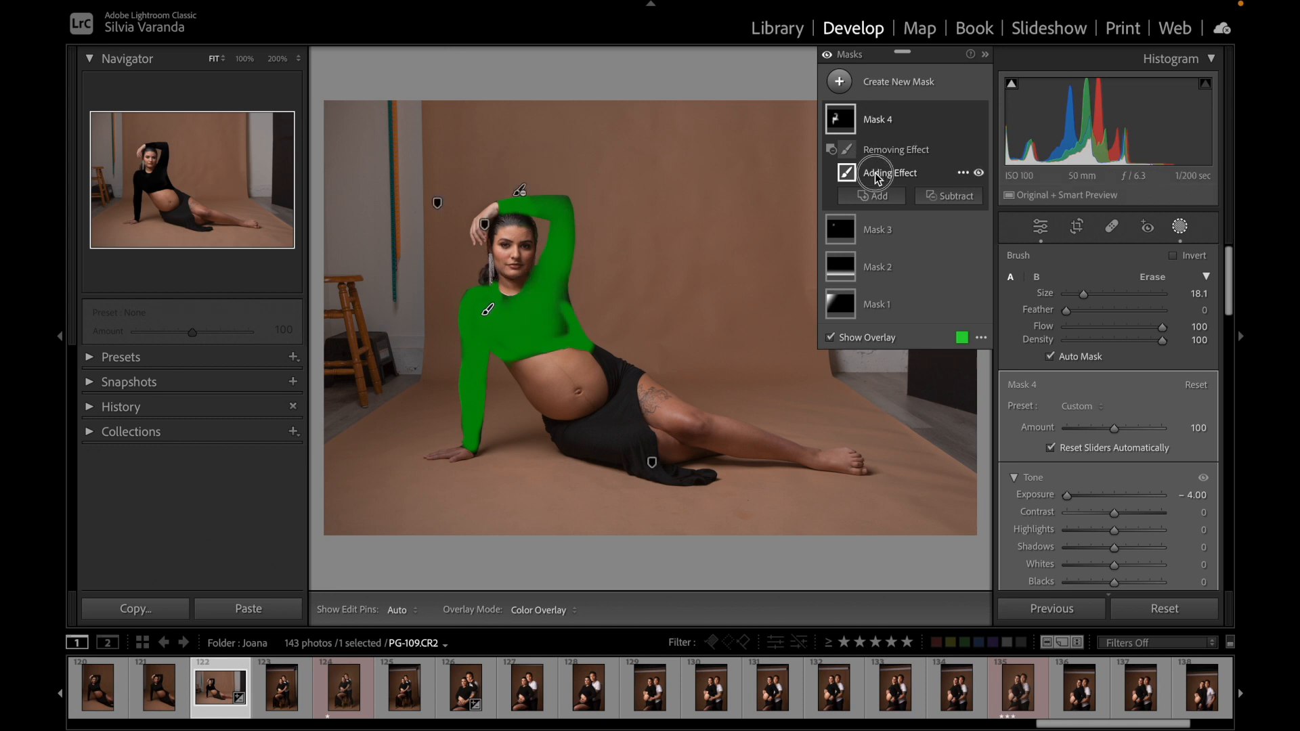
scroll(510, 325, down, 4)
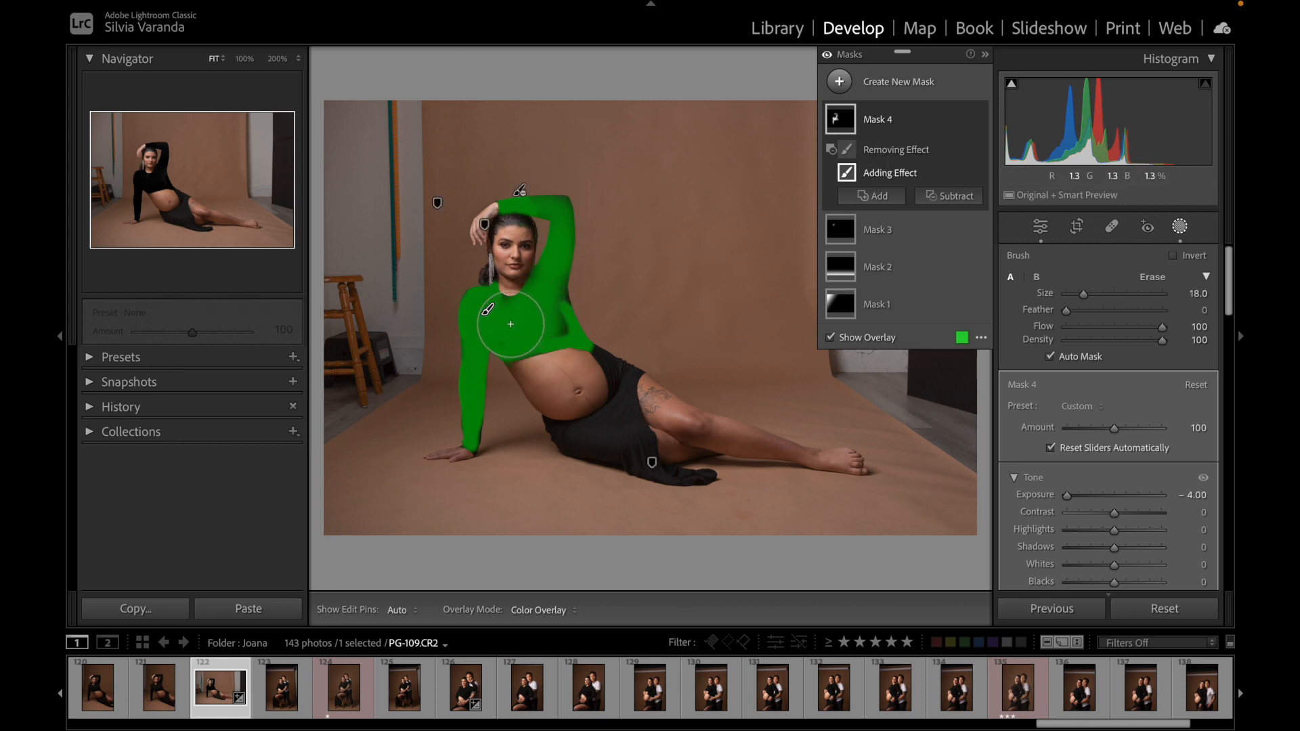
mouse_move(1079, 293)
mouse_down()
mouse_move(1097, 313)
mouse_move(1170, 313)
mouse_up()
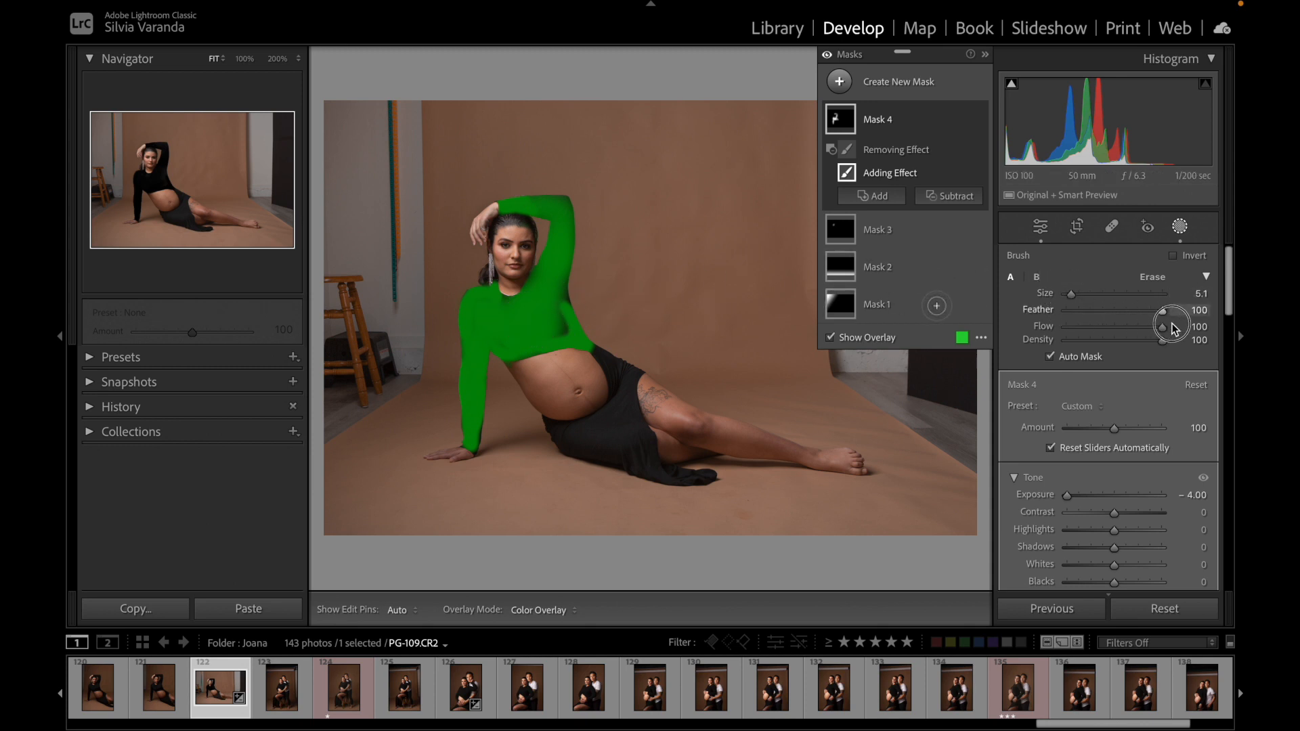
key(h)
mouse_move(496, 304)
mouse_down()
mouse_move(494, 337)
mouse_move(516, 352)
mouse_move(542, 346)
mouse_move(562, 316)
mouse_move(562, 331)
mouse_move(557, 280)
mouse_move(577, 336)
mouse_up()
Step: Reduce the brush to size 3.0 and fill in the raised sleeve, the supporting arm's sleeve and shoulder, and the hem
scroll(541, 221, down, 3)
mouse_move(565, 262)
mouse_down()
mouse_move(562, 203)
mouse_move(568, 250)
mouse_move(525, 203)
mouse_move(553, 213)
mouse_move(519, 203)
mouse_move(552, 203)
mouse_move(571, 232)
mouse_move(539, 197)
mouse_up()
mouse_move(470, 407)
mouse_down()
mouse_move(472, 442)
mouse_move(465, 313)
mouse_up()
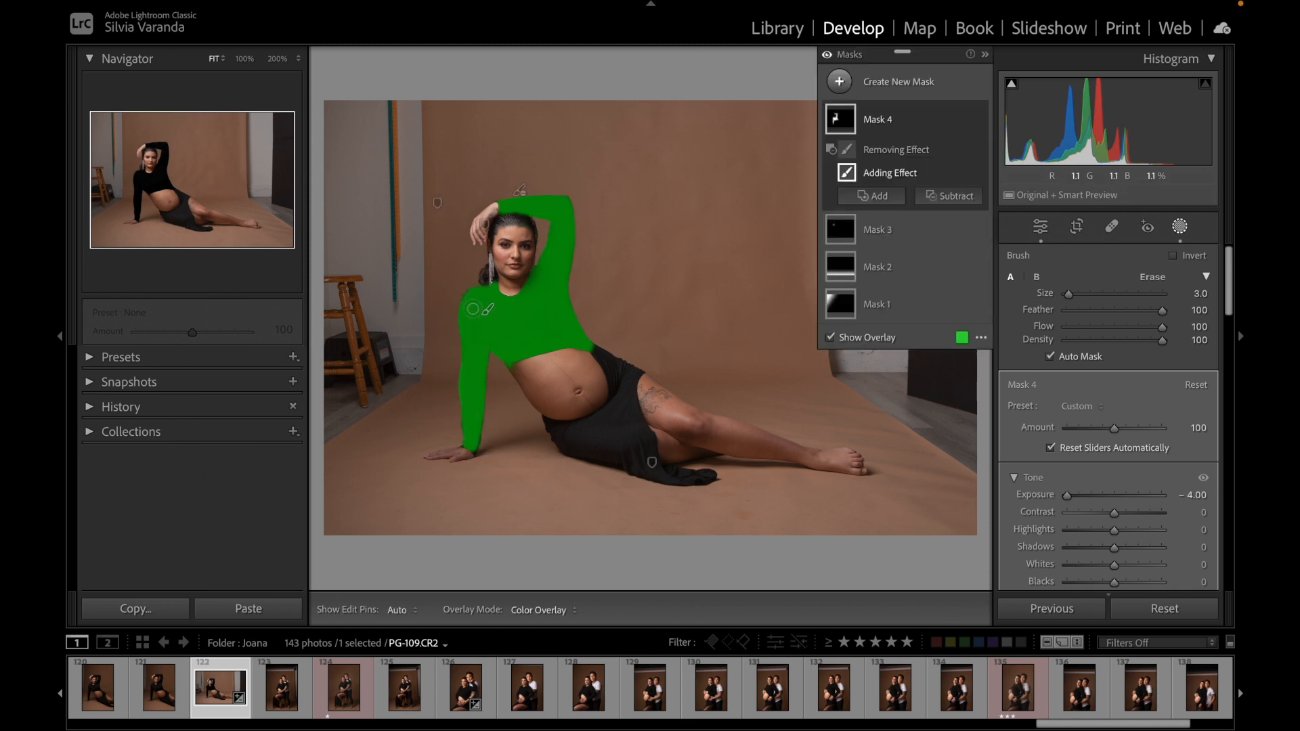
click(467, 302)
drag(509, 353, 542, 335)
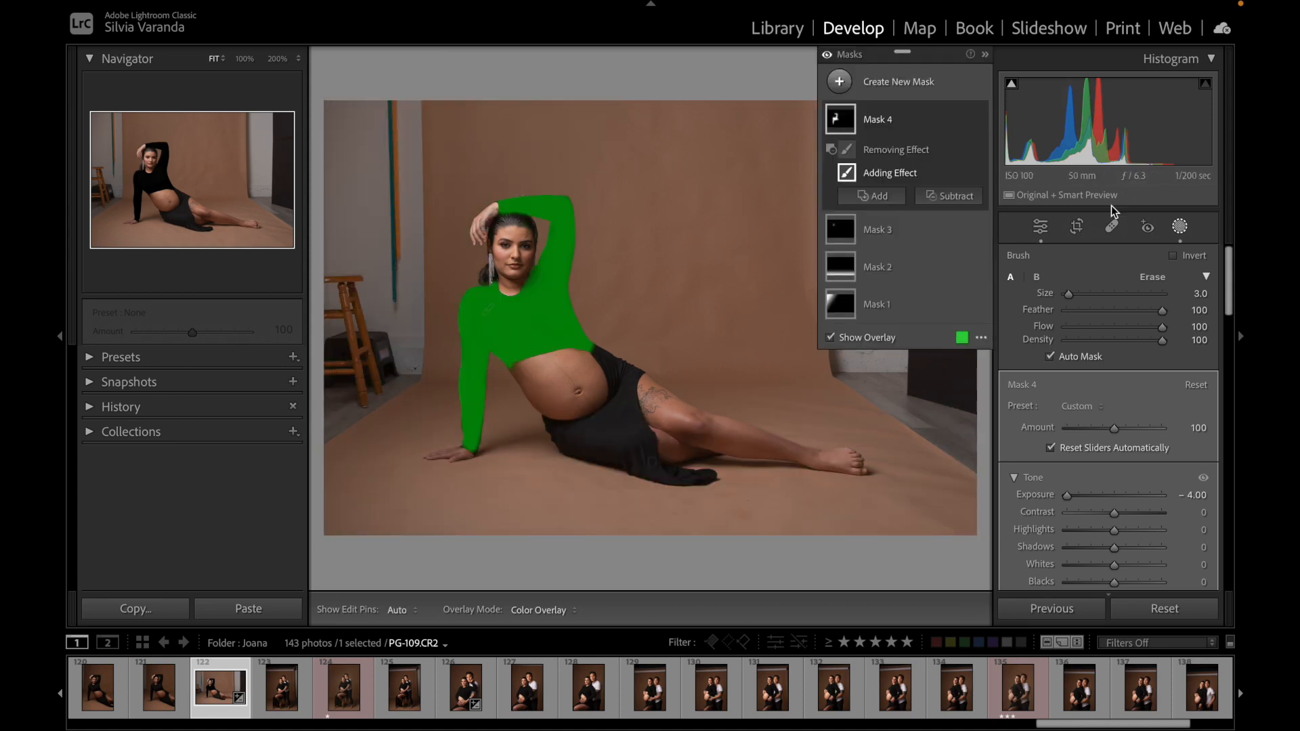
Step: Switch the mask overlay off and on, and inspect the areas covered by Mask 1's linear gradient and Mask 3's radial gradient
click(830, 338)
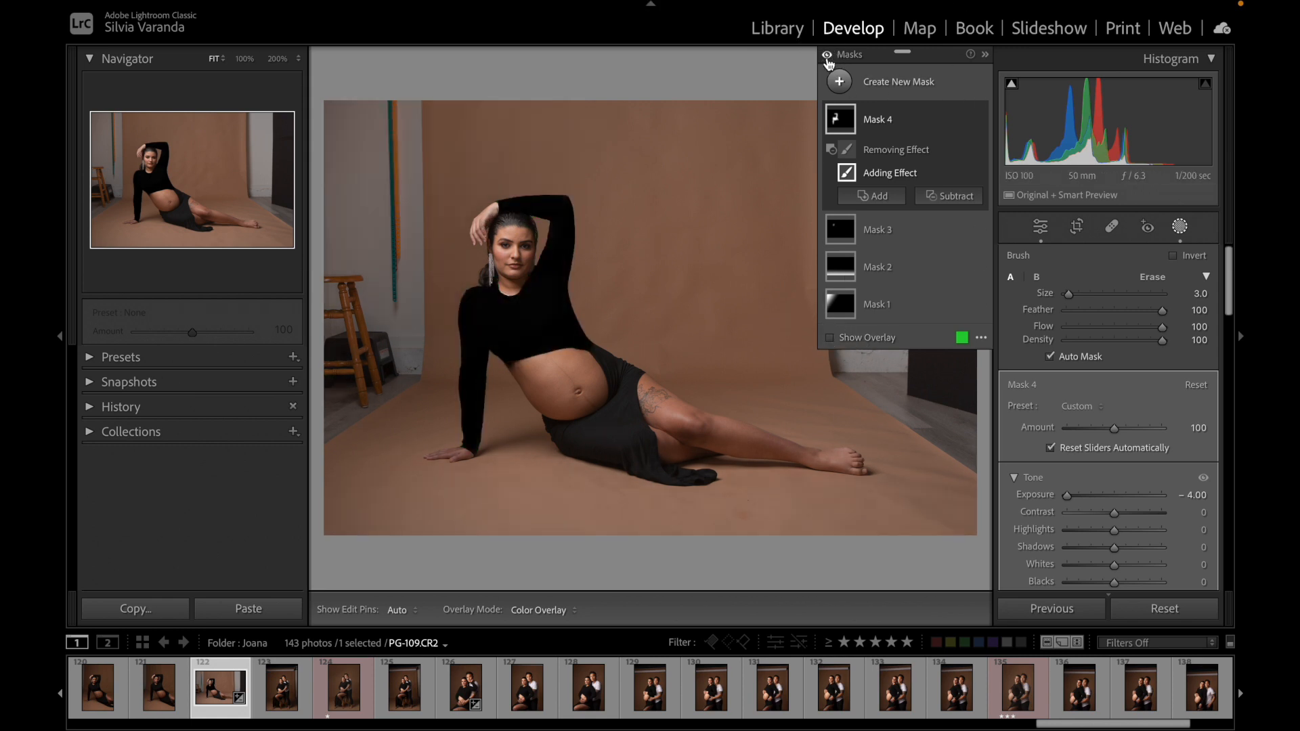
key(o)
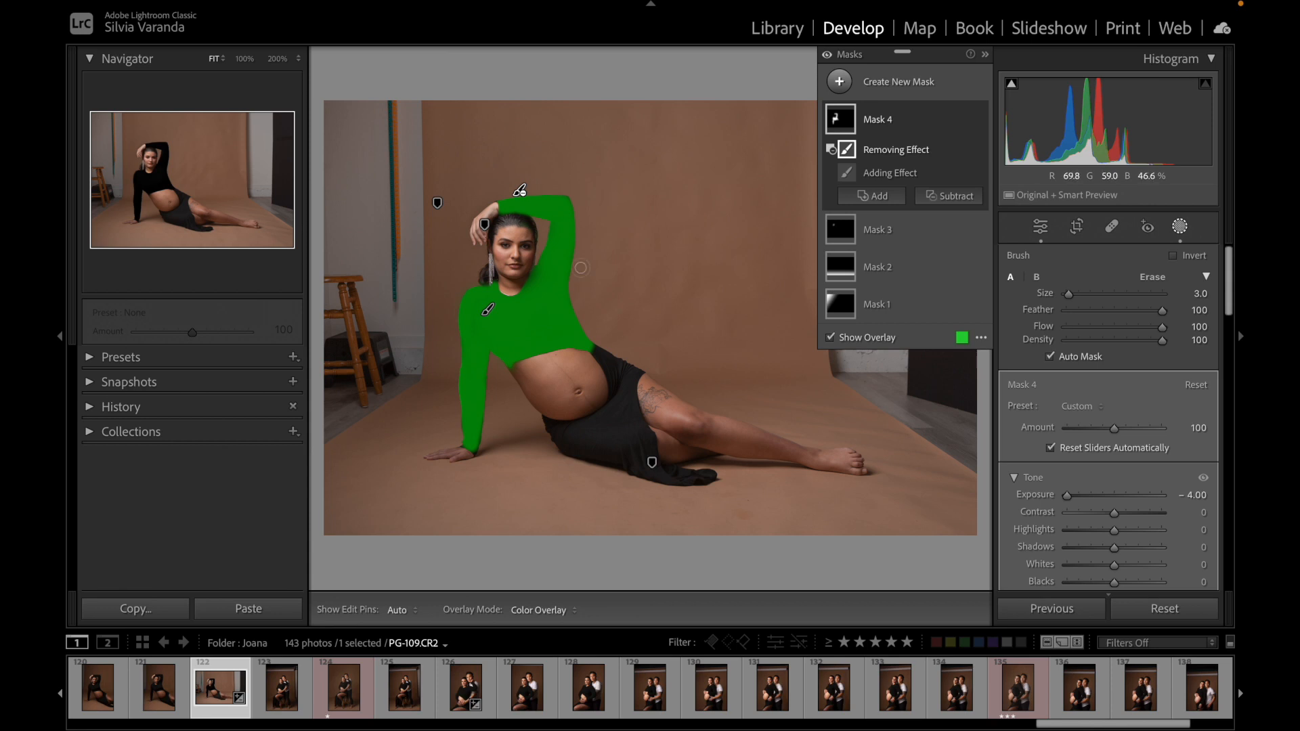
click(895, 306)
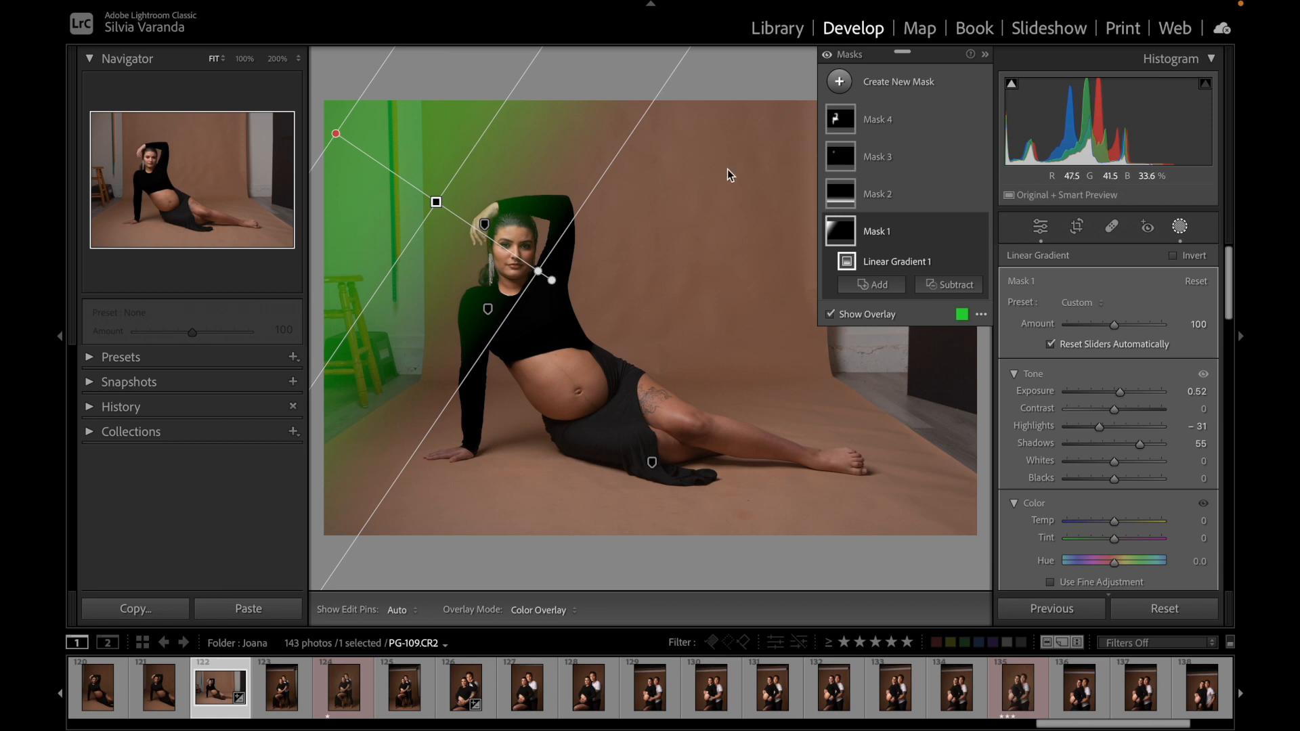
click(892, 169)
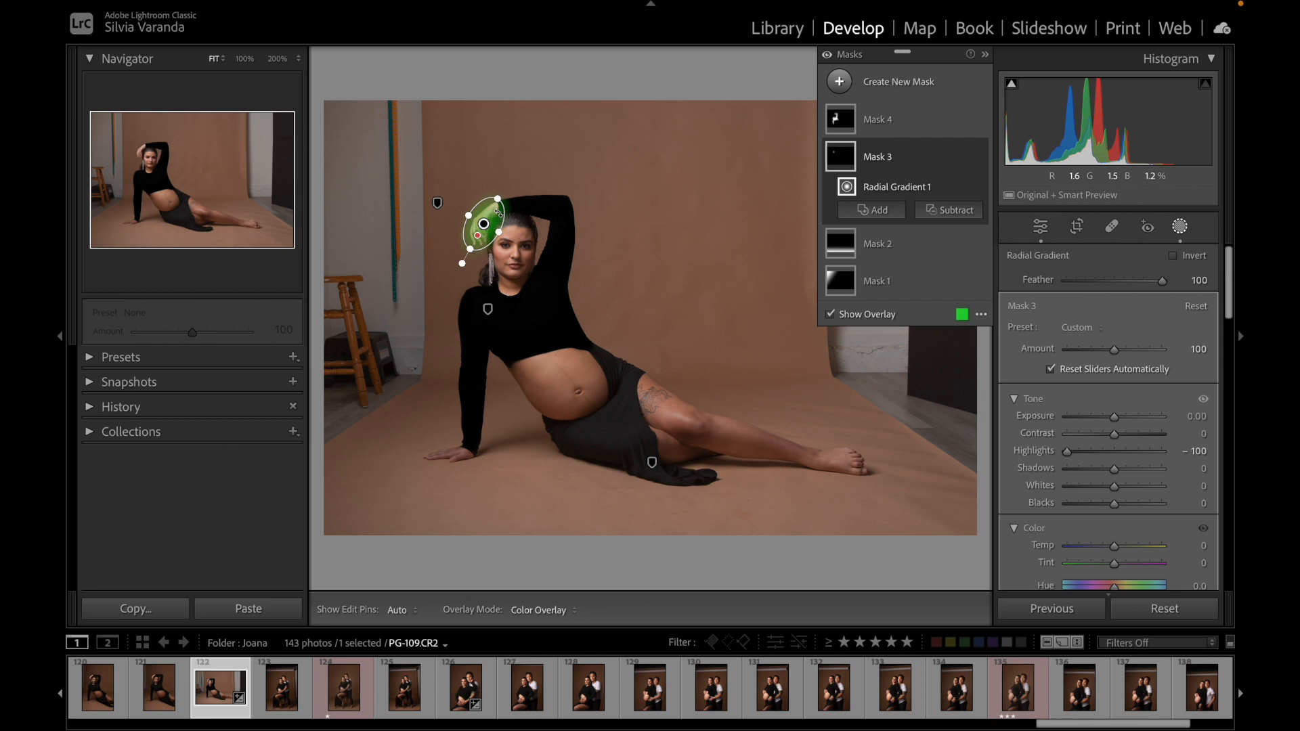
Step: Try subtracting a size 3.0 brush from Mask 1's gradient over the woman's raised arm and hand, and undo it
click(879, 278)
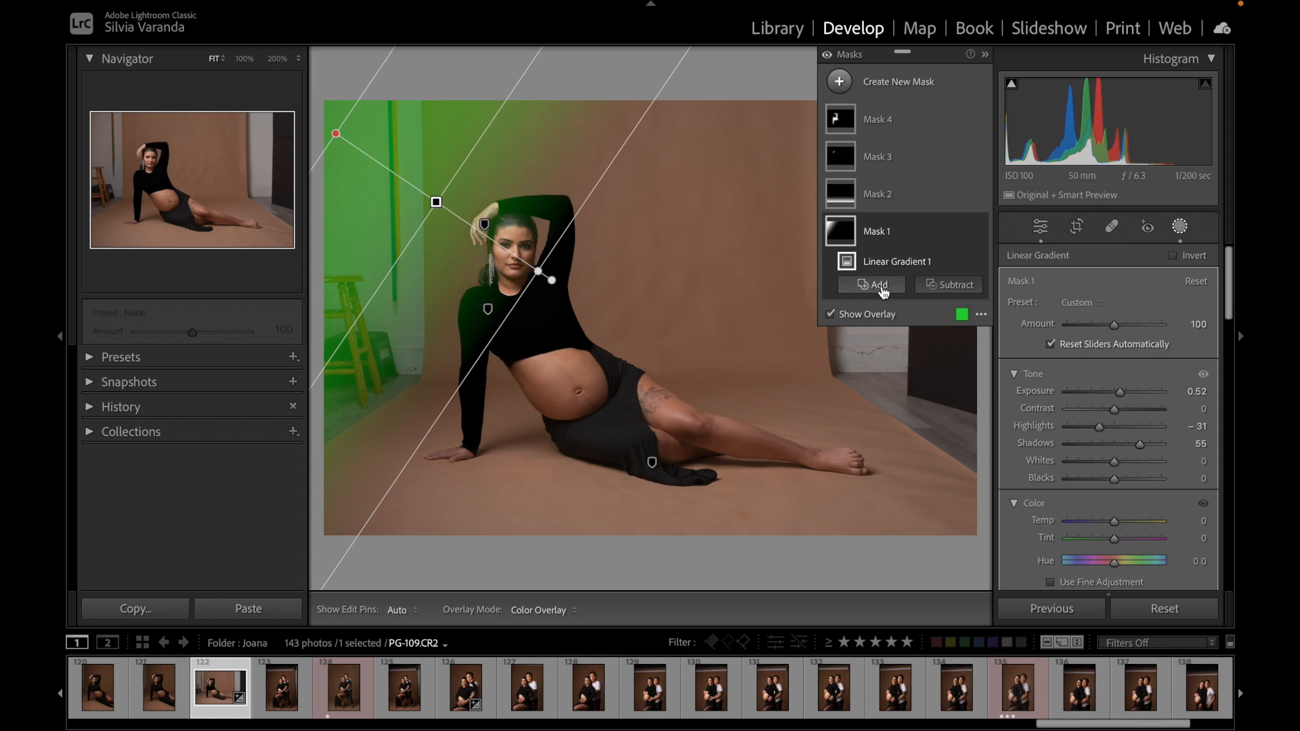
click(948, 287)
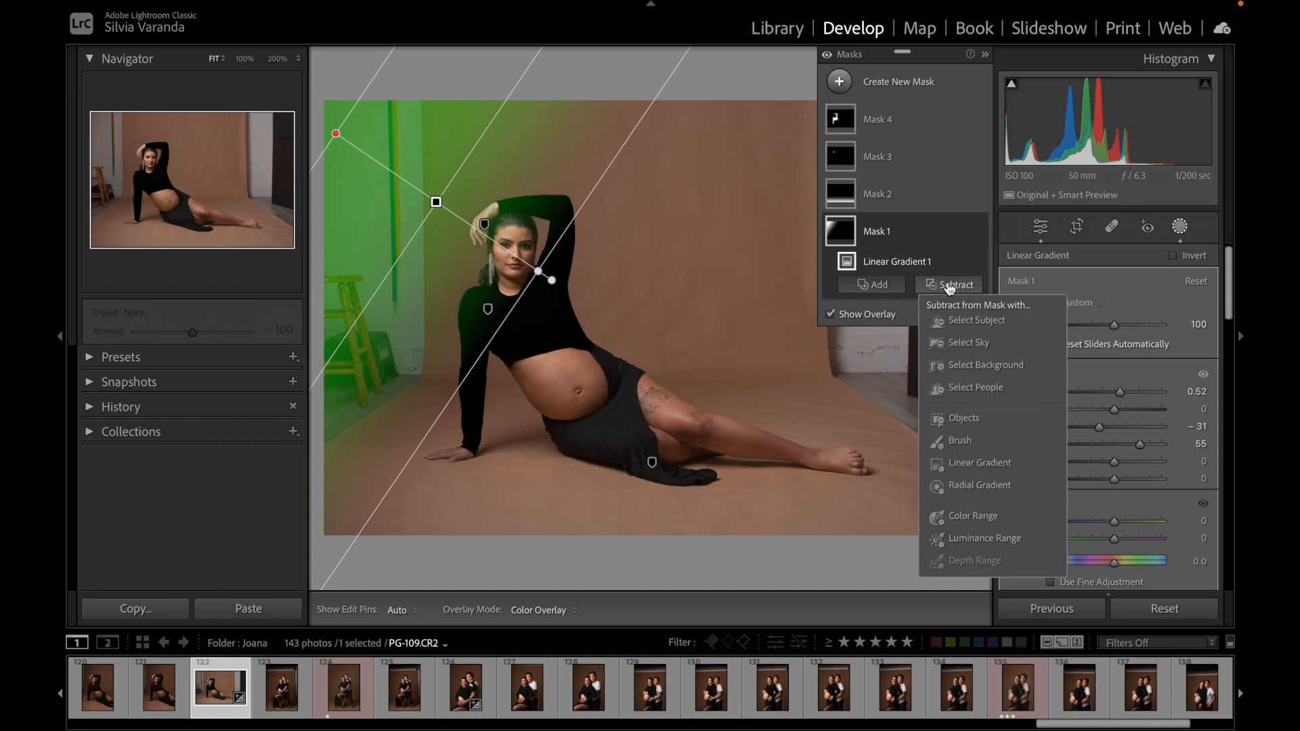
click(954, 443)
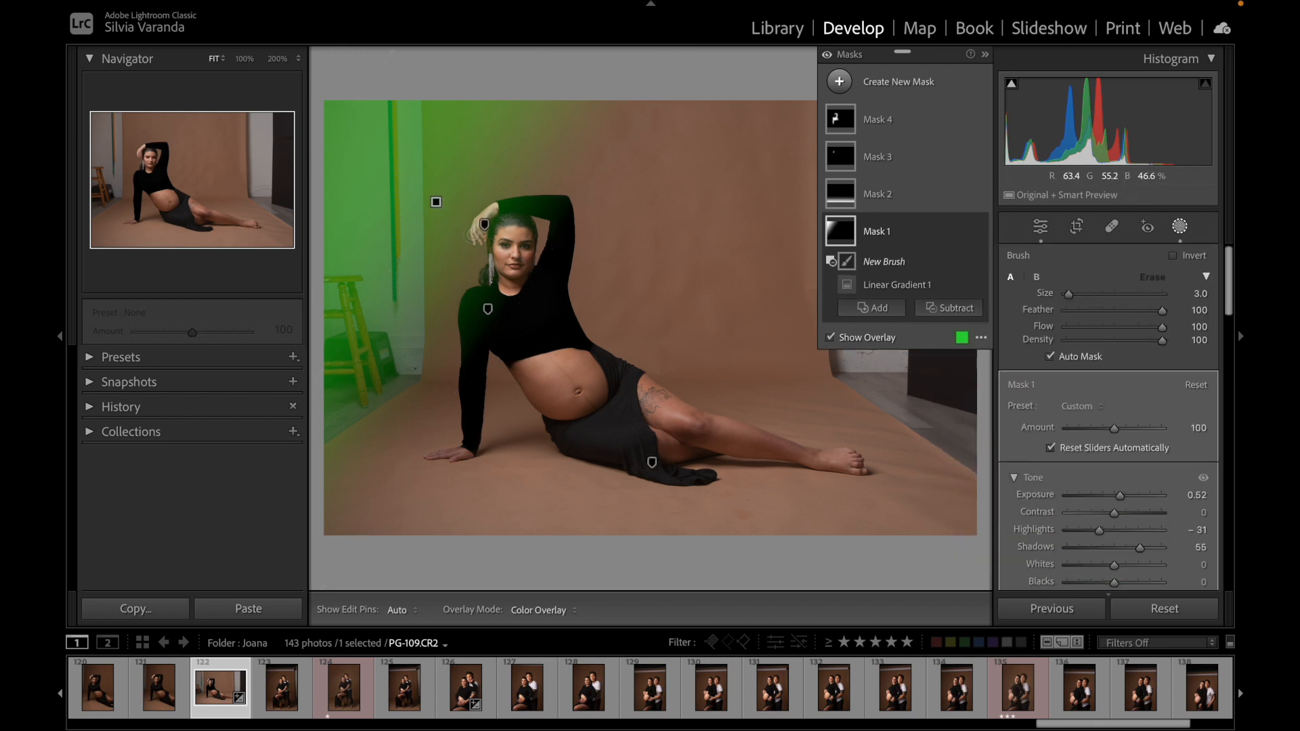
key(h)
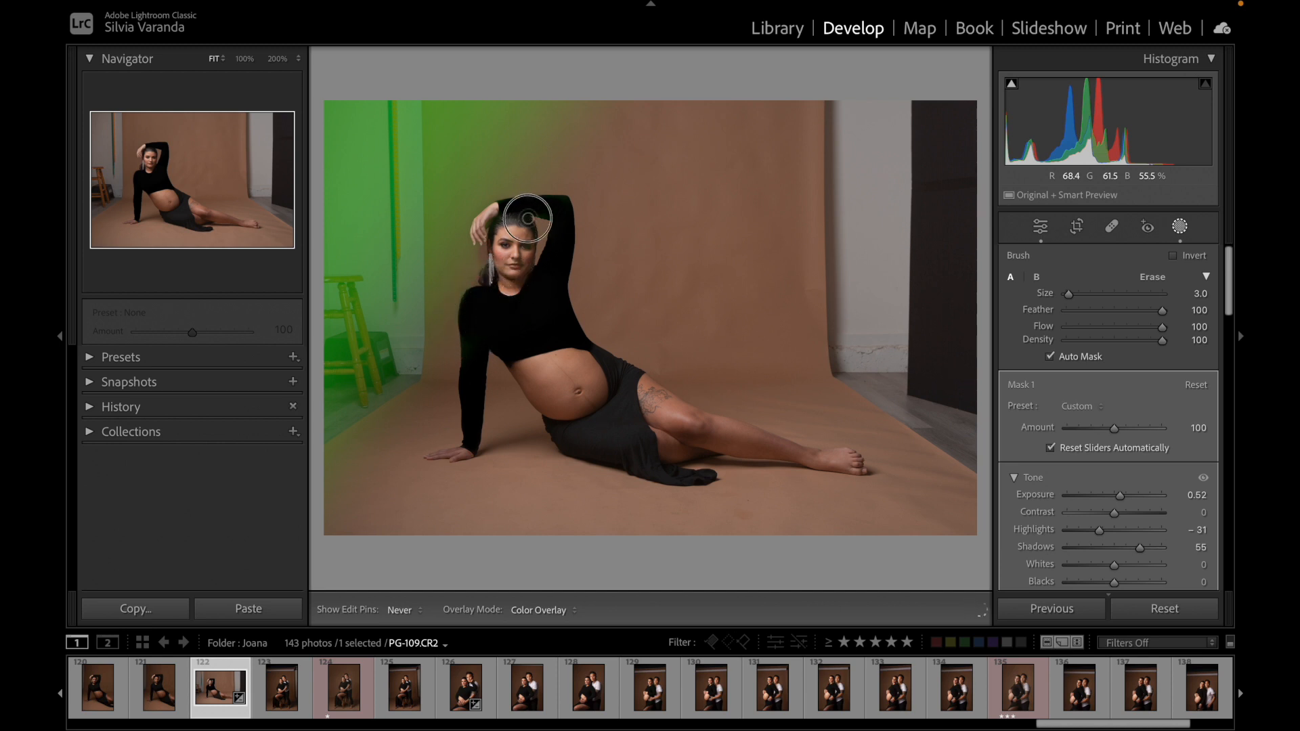
key(h)
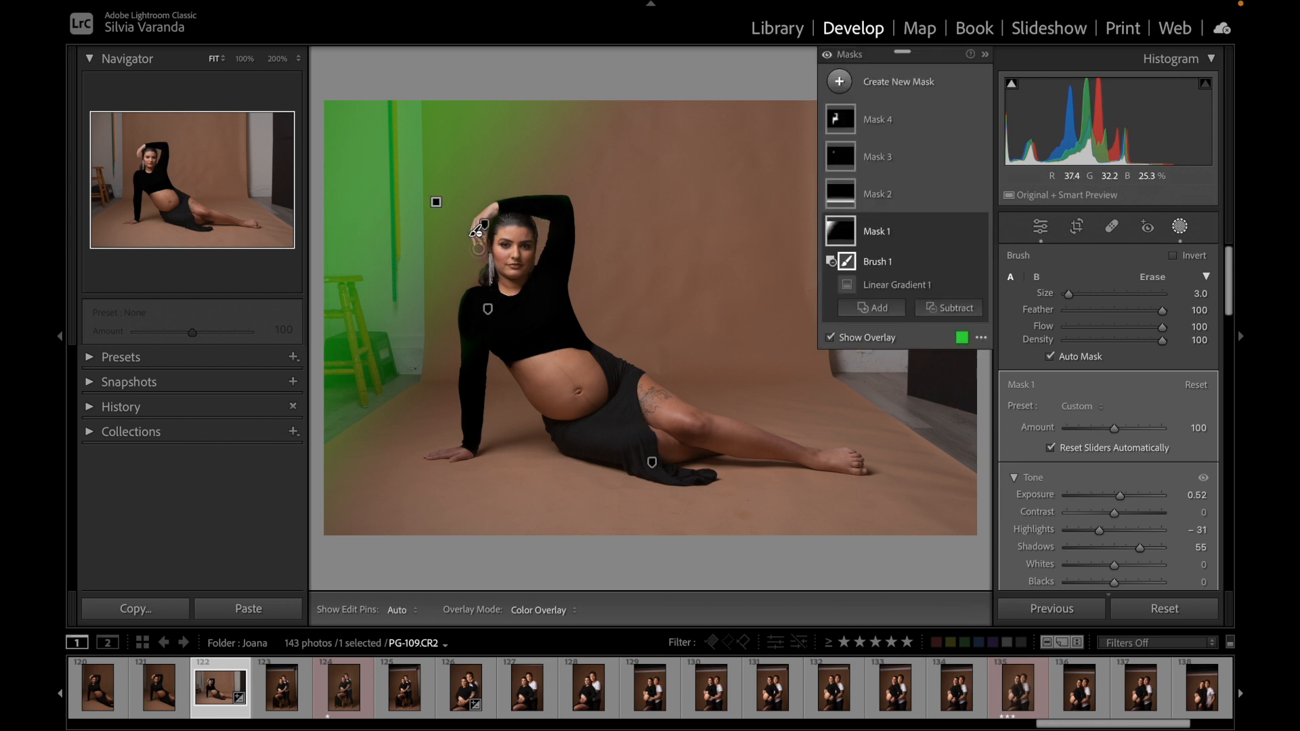
key(ctrl+z)
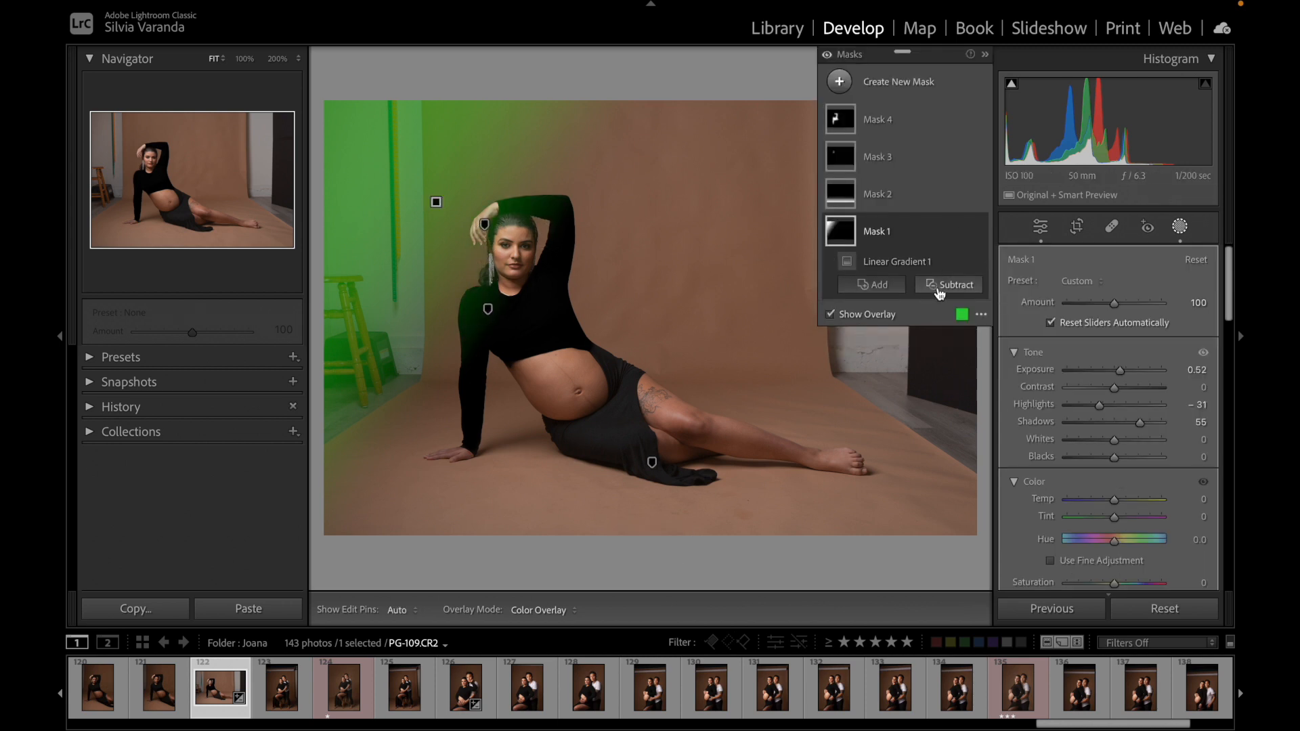
Step: Subtract the gradient from the woman's shoulder, hair, hand and raised sleeve in Mask 1 with a size 3.0 brush, feather 100 and Auto Mask
click(944, 285)
click(953, 442)
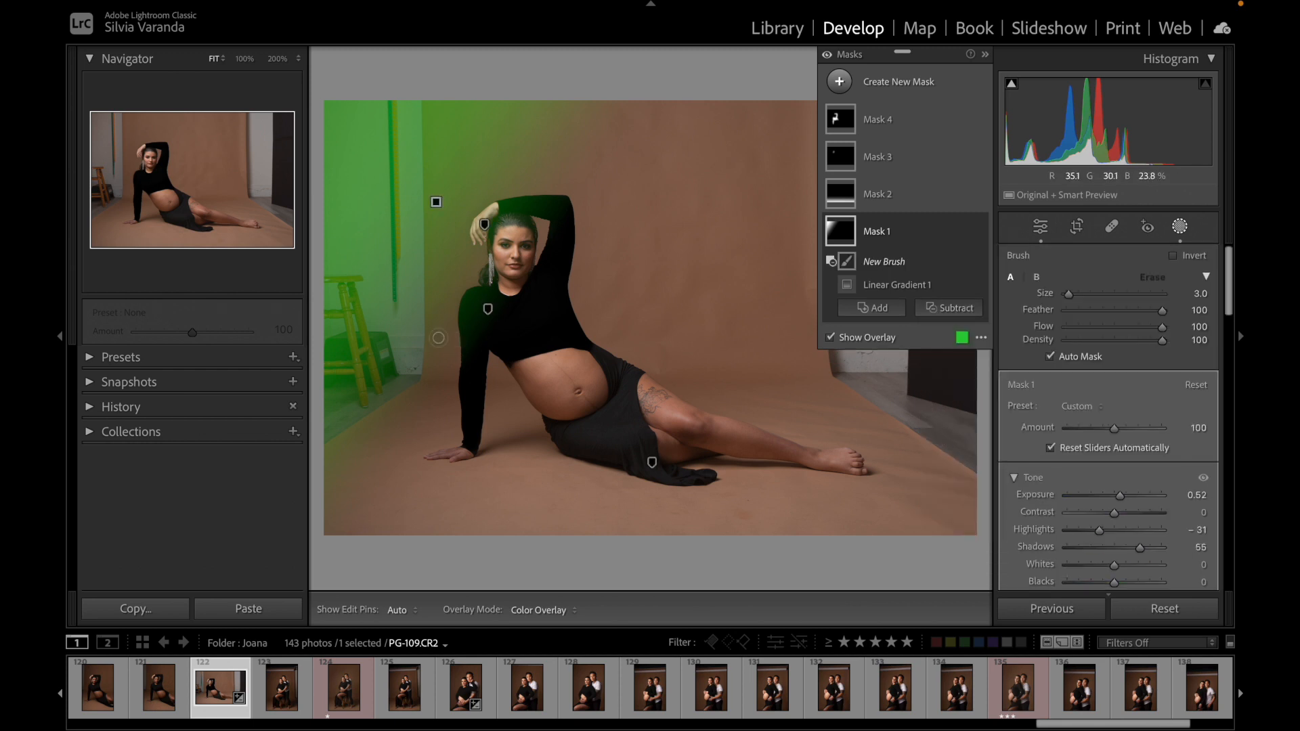
key(h)
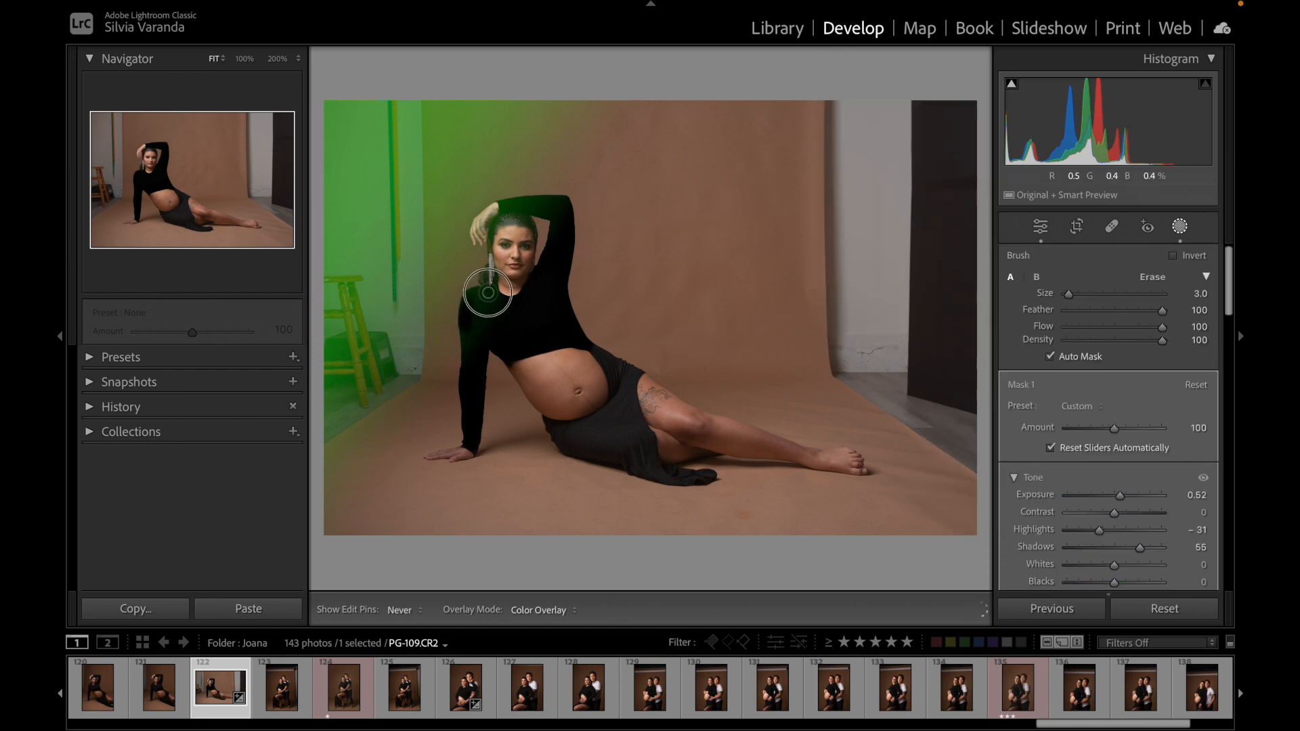
mouse_move(476, 294)
mouse_down()
mouse_move(500, 232)
mouse_move(518, 220)
mouse_move(507, 218)
mouse_move(532, 227)
mouse_move(515, 210)
mouse_move(560, 212)
mouse_move(495, 211)
mouse_move(543, 203)
mouse_move(516, 211)
mouse_up()
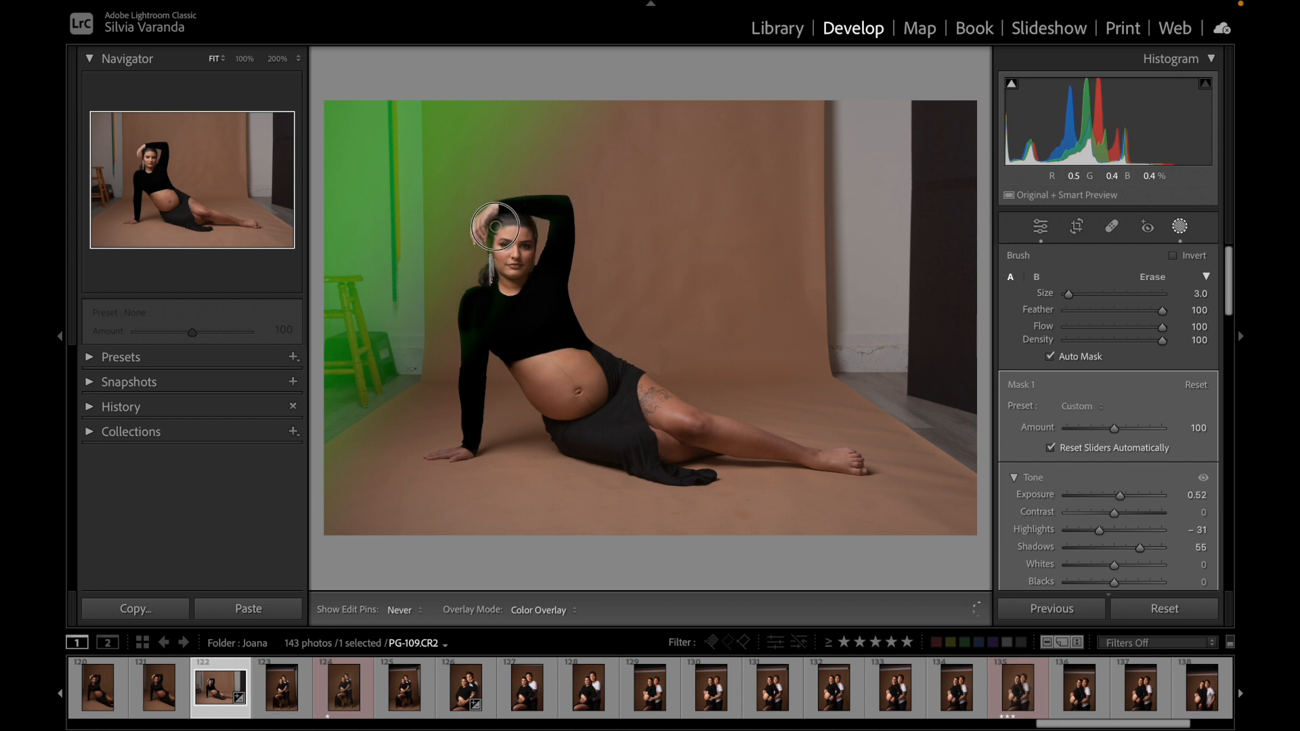
drag(501, 249, 498, 255)
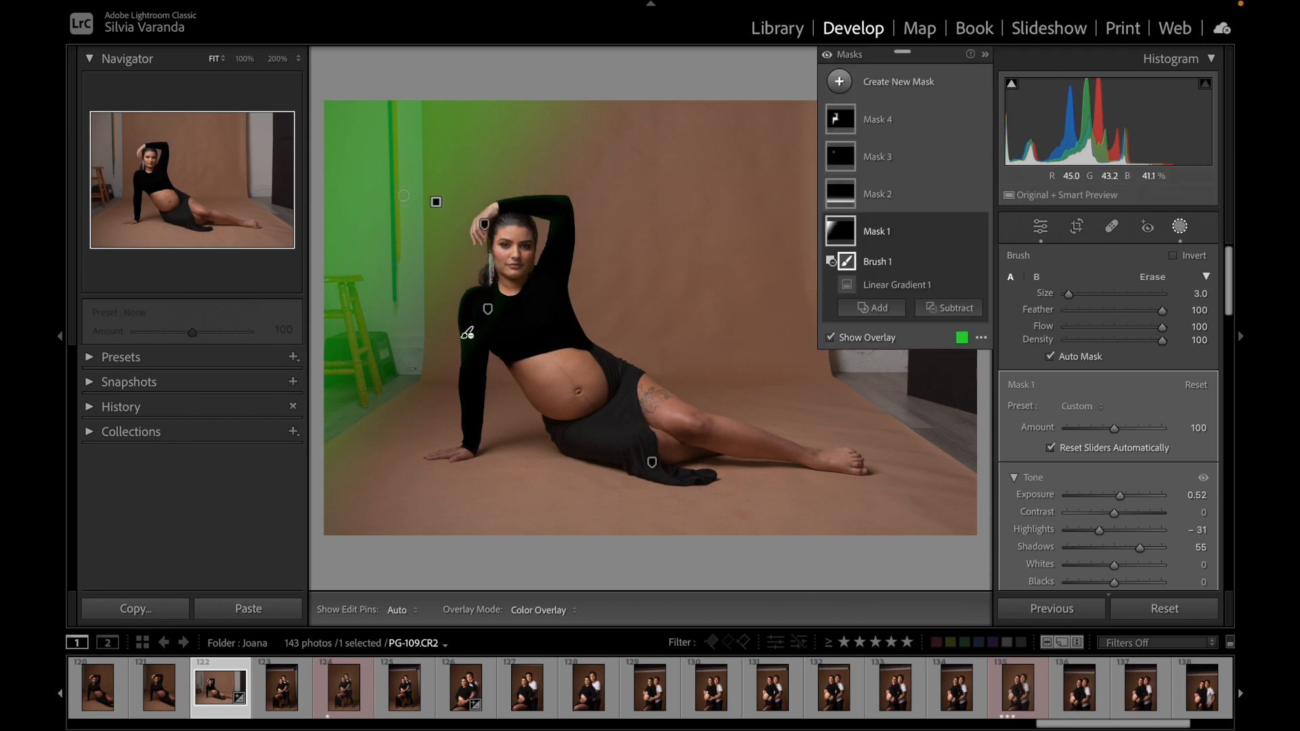
Step: Try moving Mask 1's linear gradient over the woman's torso to check the subtracted areas, and undo the move
click(436, 201)
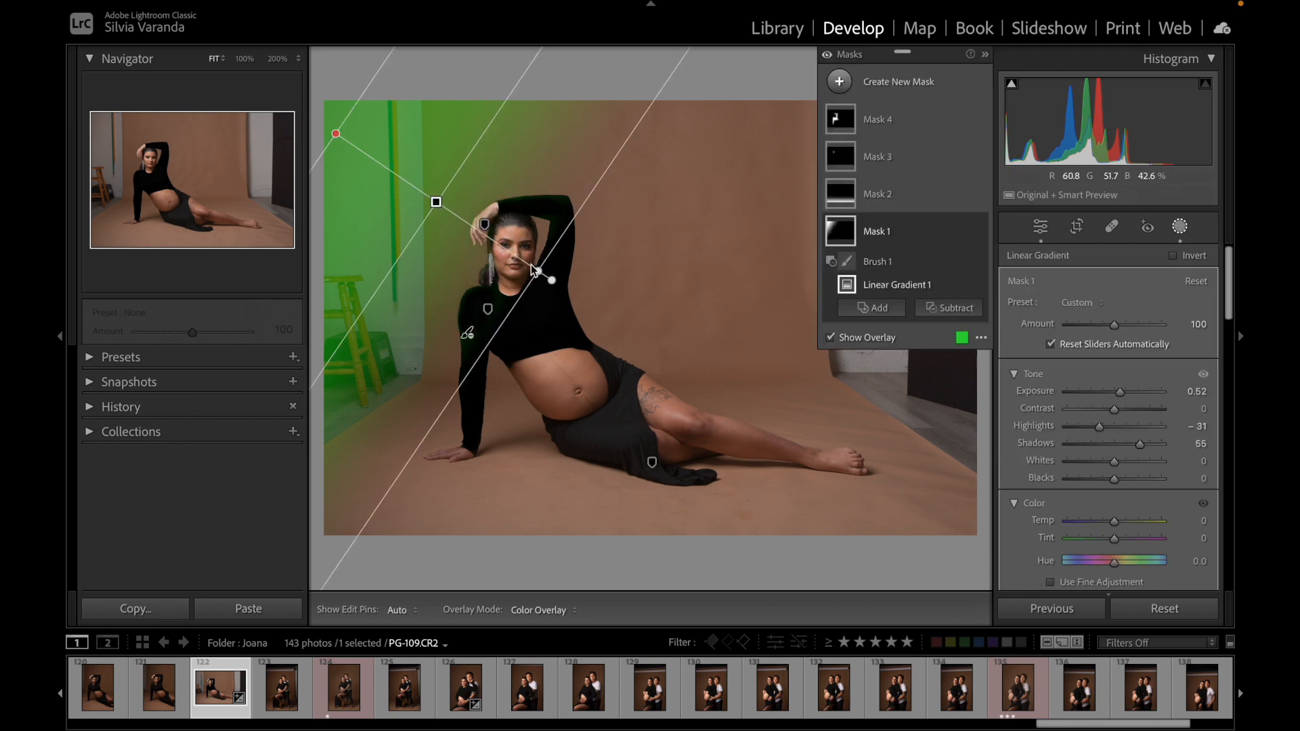
drag(449, 208, 536, 278)
drag(632, 324, 547, 304)
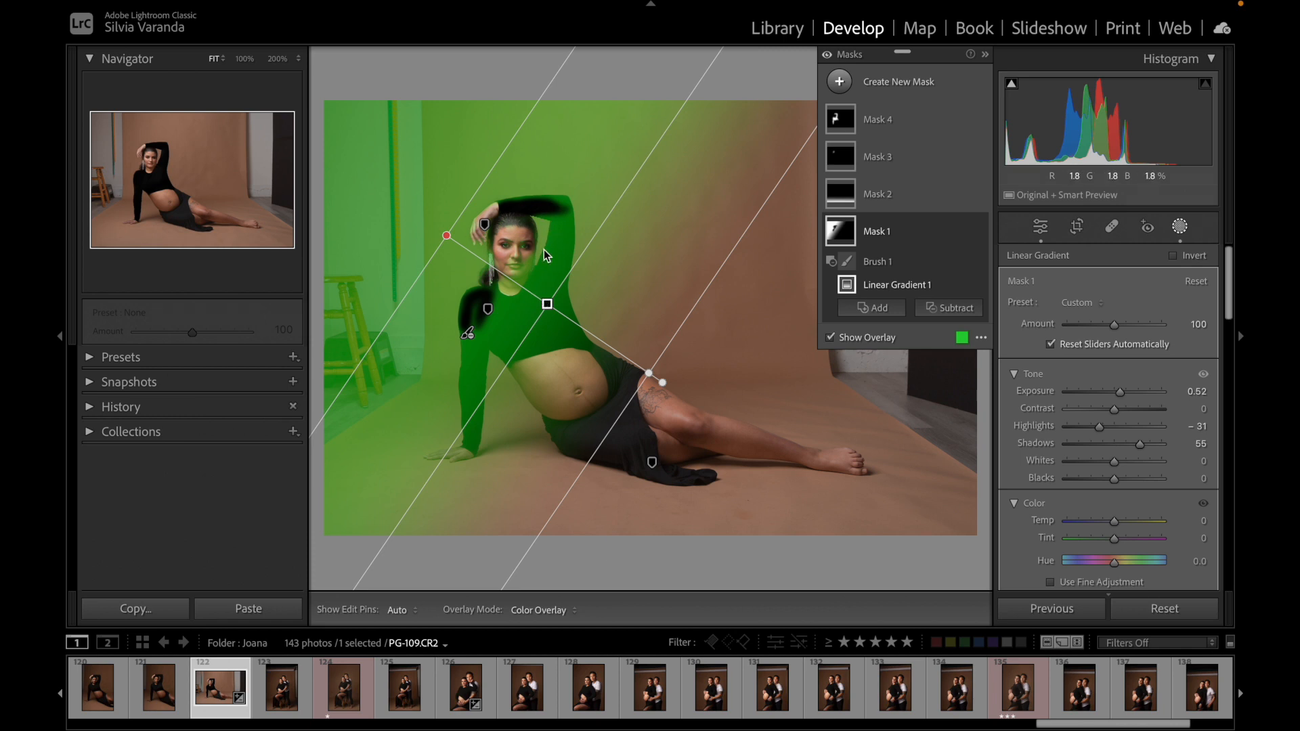
key(super+z)
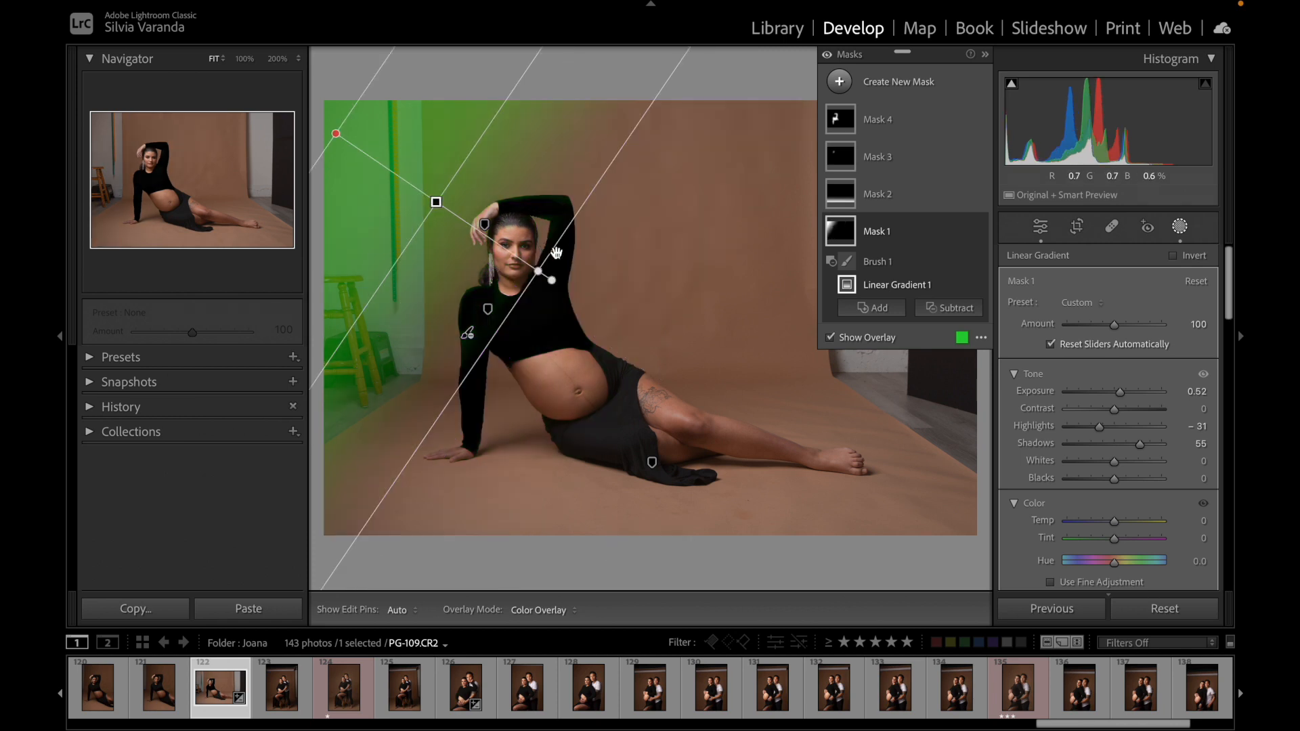
Step: Stretch Mask 1's linear gradient down to the woman's feet and replace its Brush 1 with a Select Subject subtraction
drag(540, 273, 852, 437)
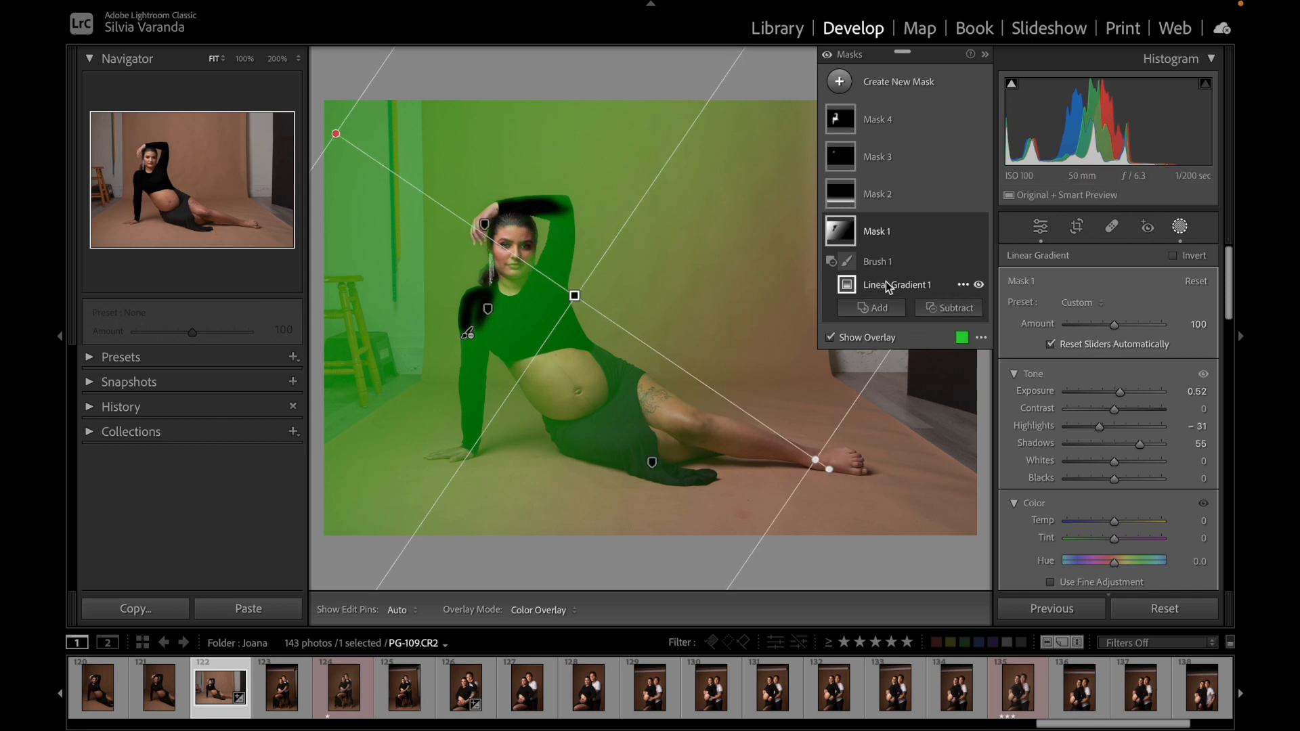
click(868, 263)
click(962, 263)
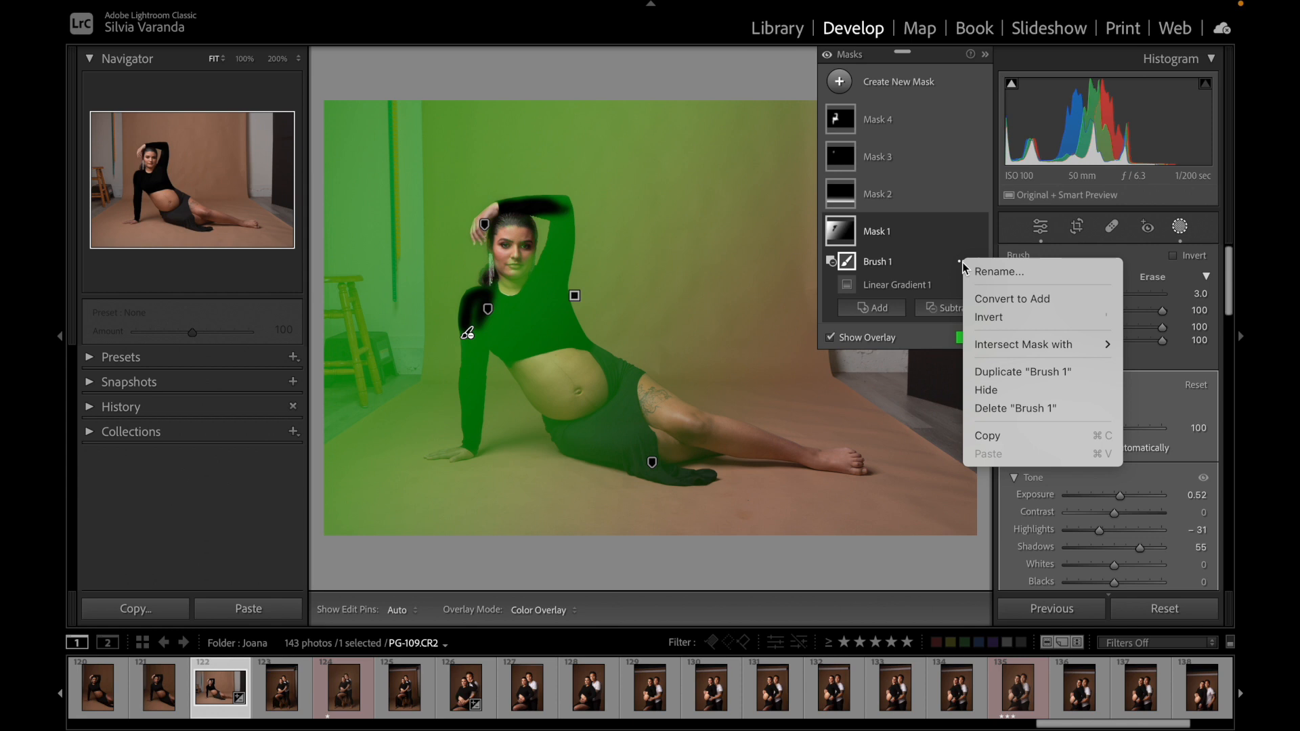
click(993, 409)
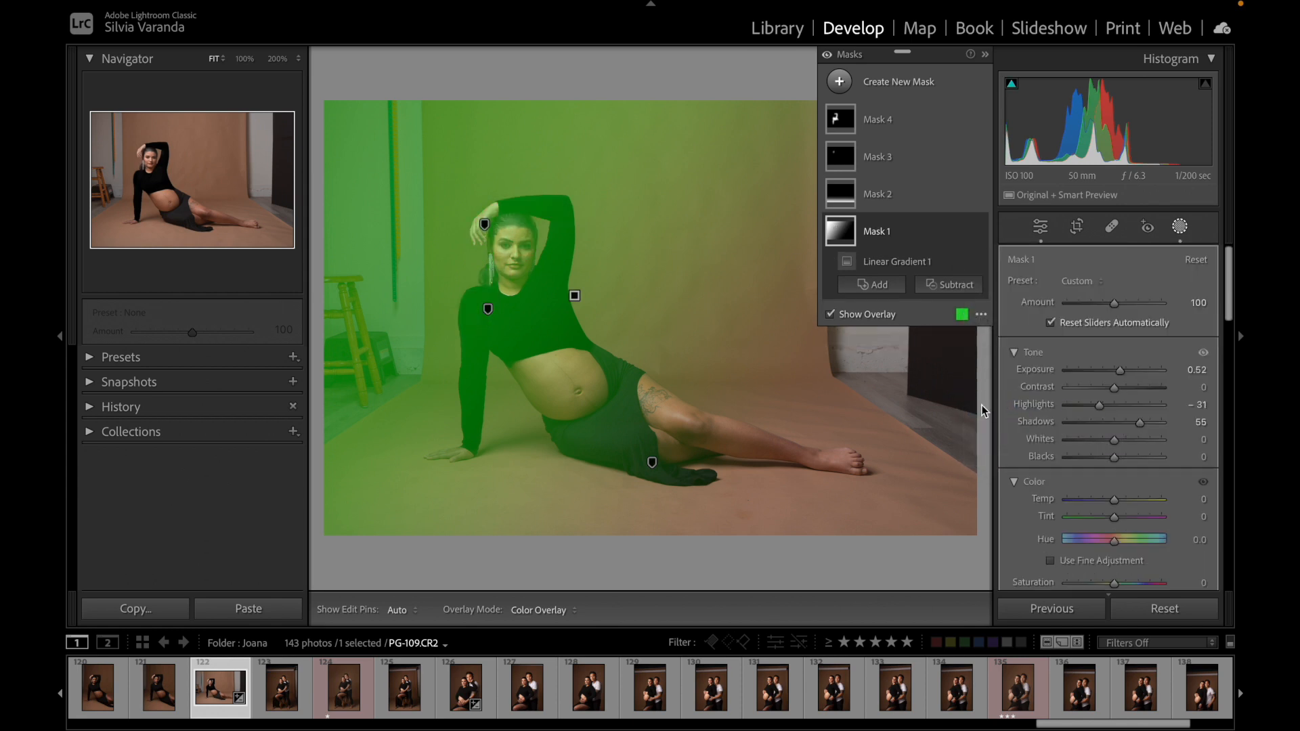
click(956, 287)
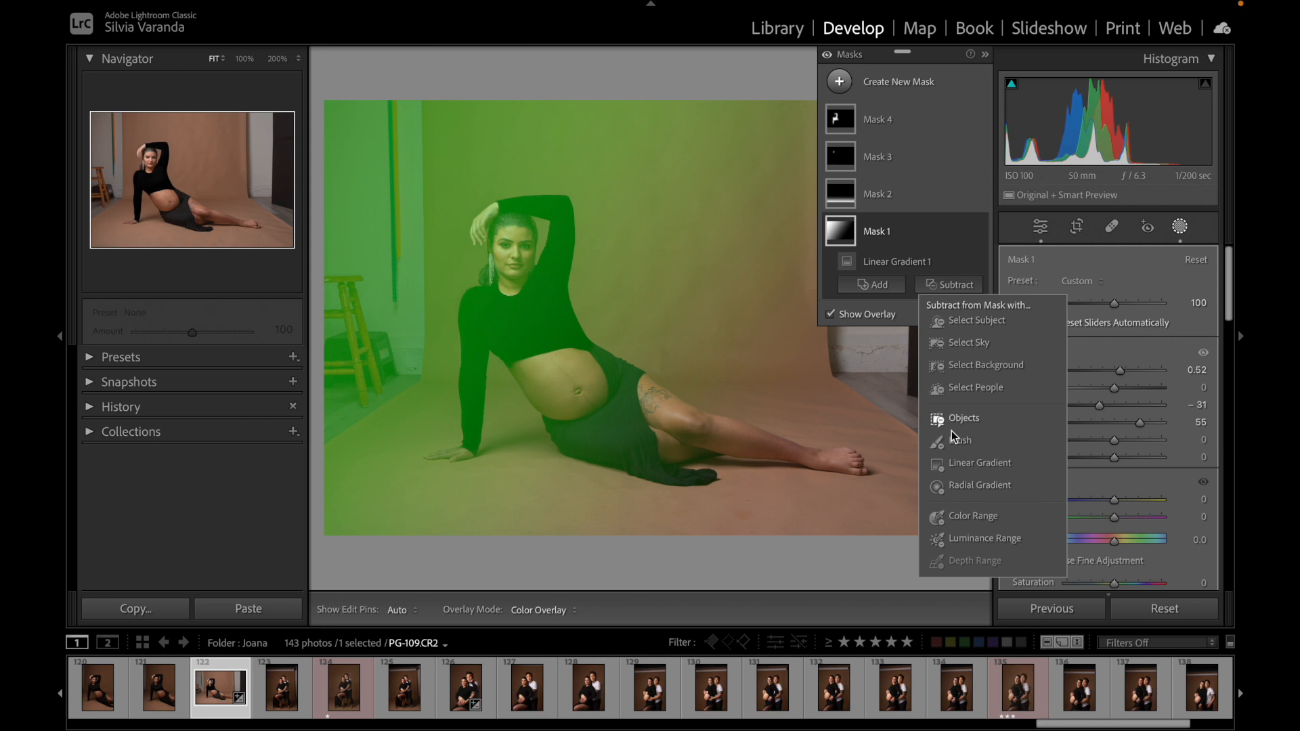
click(973, 321)
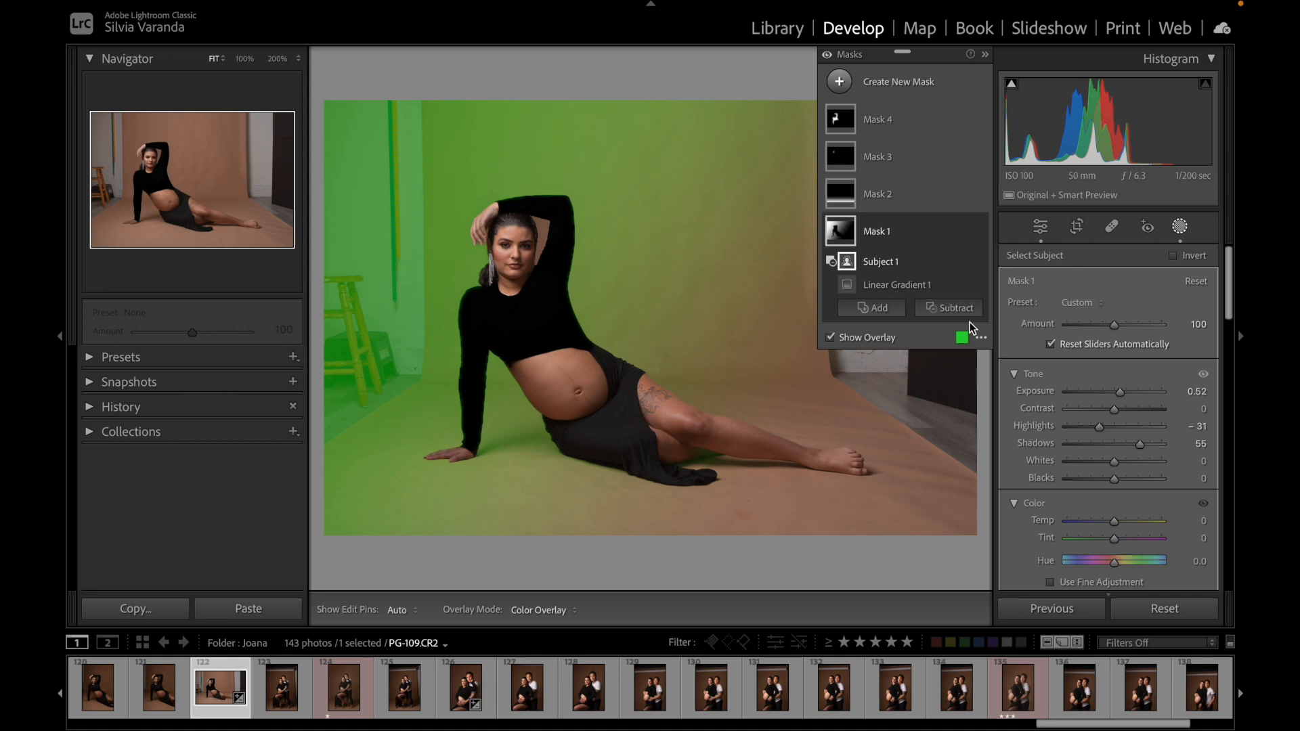
Step: Move Mask 1's linear gradient toward the lower legs and set its exposure to 4.00 with the overlay hidden
click(887, 285)
drag(575, 293, 817, 424)
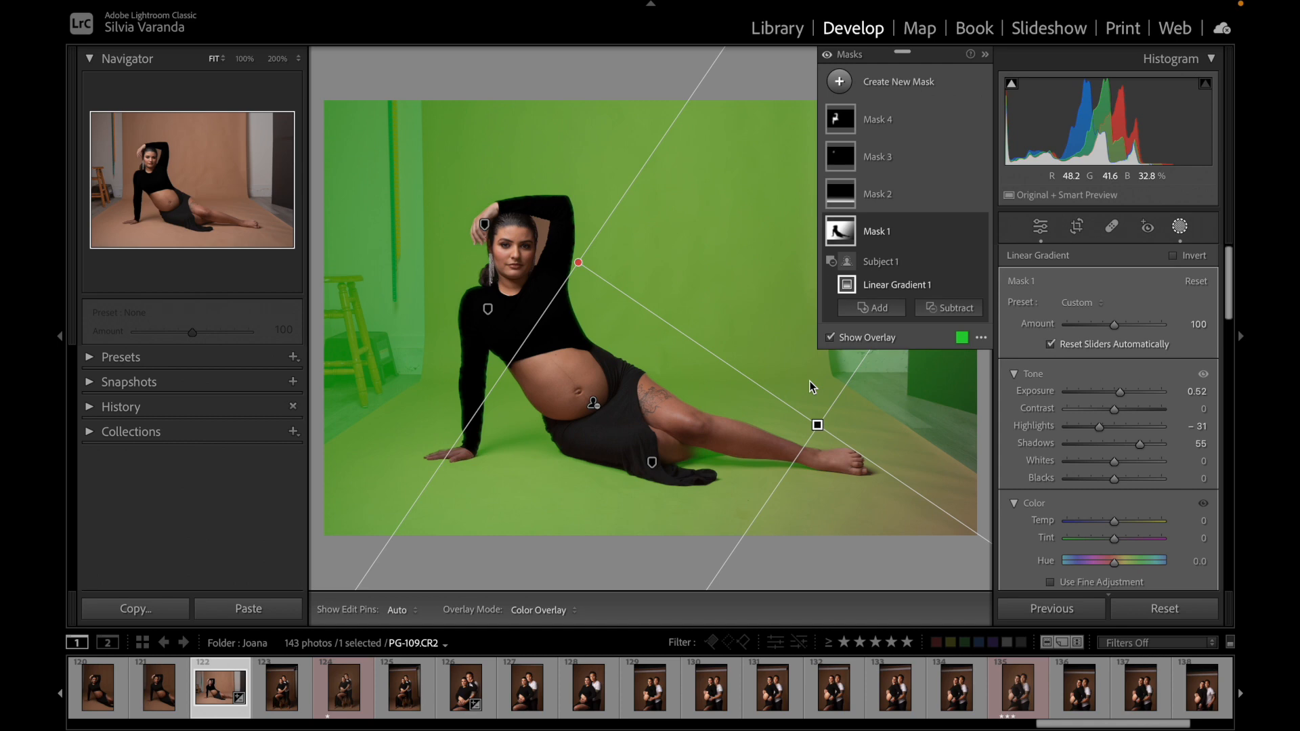
drag(1120, 391, 1203, 391)
click(830, 337)
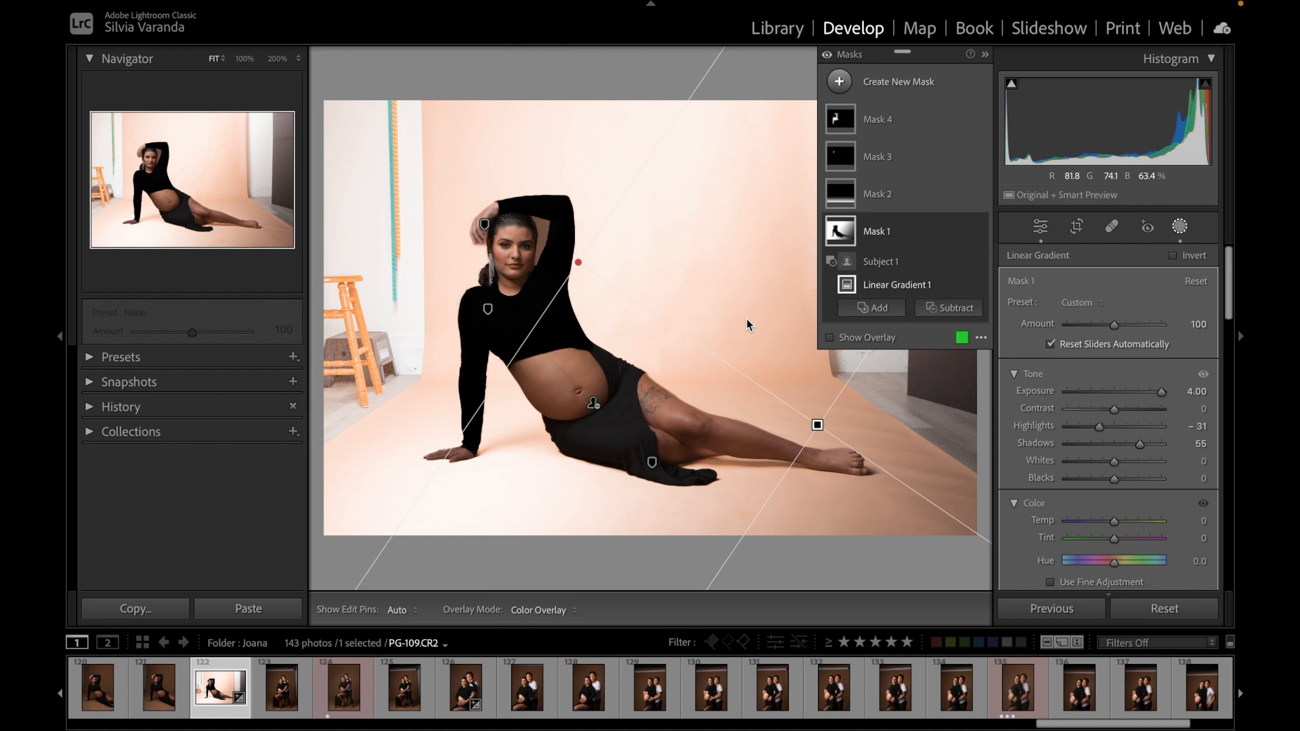
Step: Undo the exposure, gradient, subject subtraction and brush deletion changes made to Mask 1
key(ctrl+z)
key(ctrl+z)
key(ctrl+z)
key(ctrl+z)
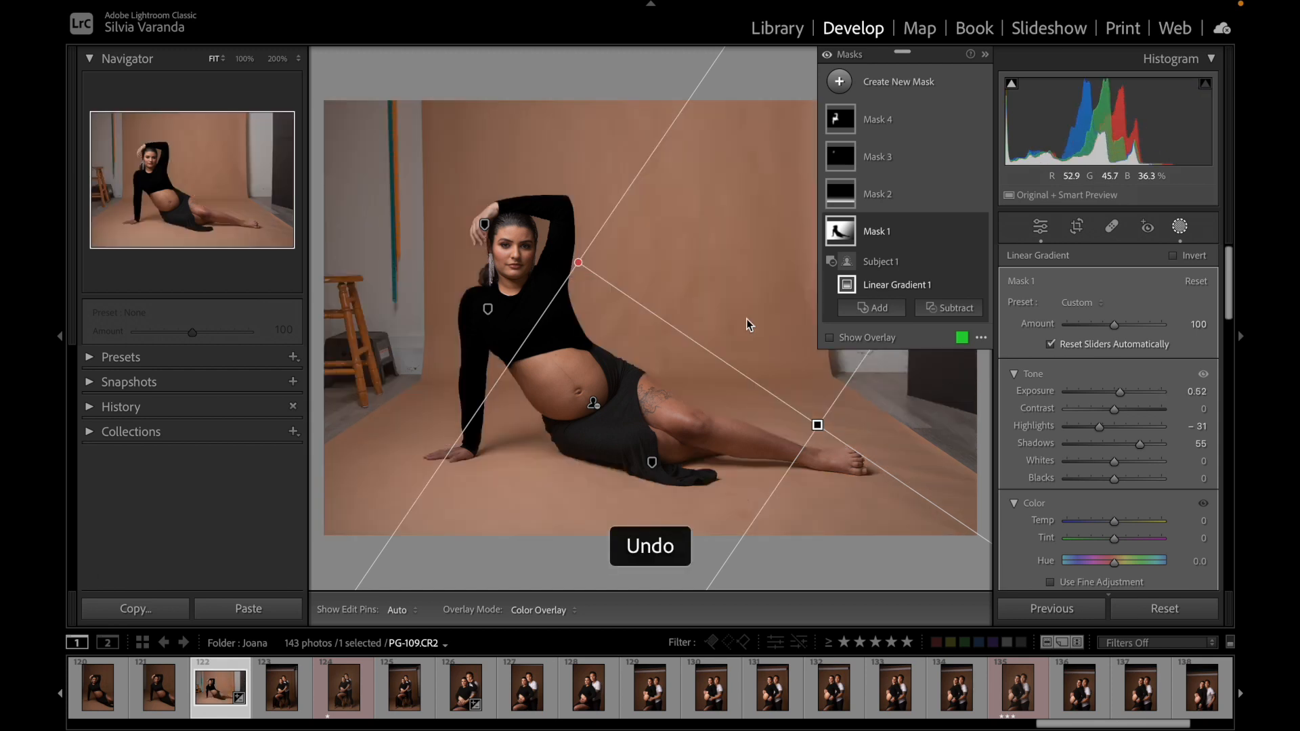
key(ctrl+z)
key(ctrl+z)
key(ctrl+z)
key(ctrl+z)
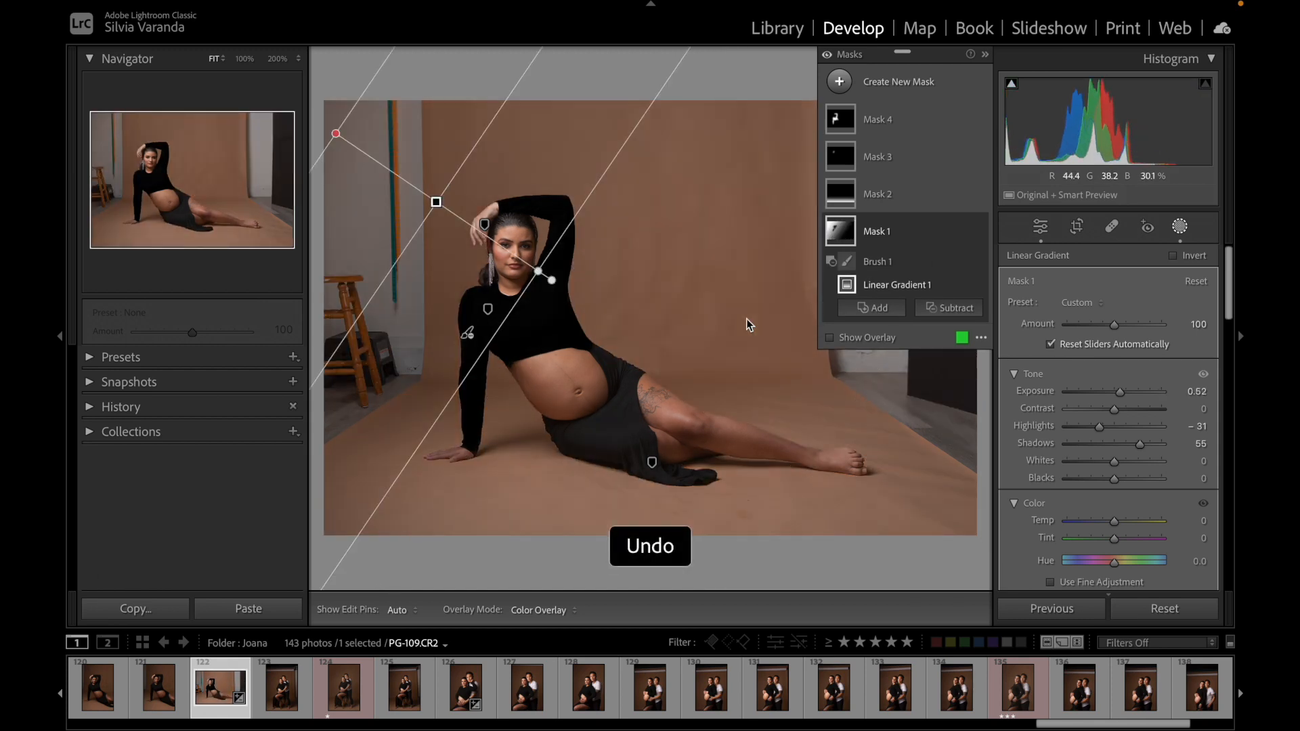
Step: Create a Color Range mask sampled from the teal strip on the wall beside the backdrop, viewed at 100%
click(838, 89)
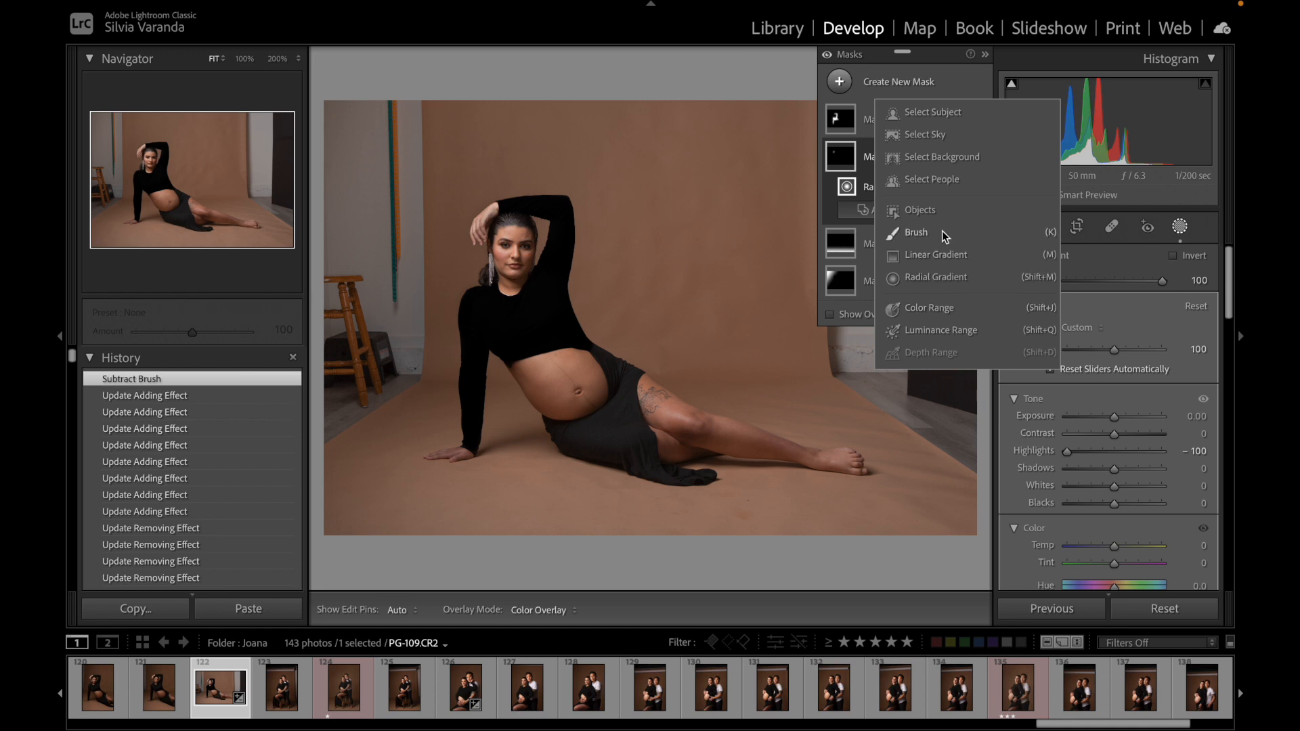
click(930, 308)
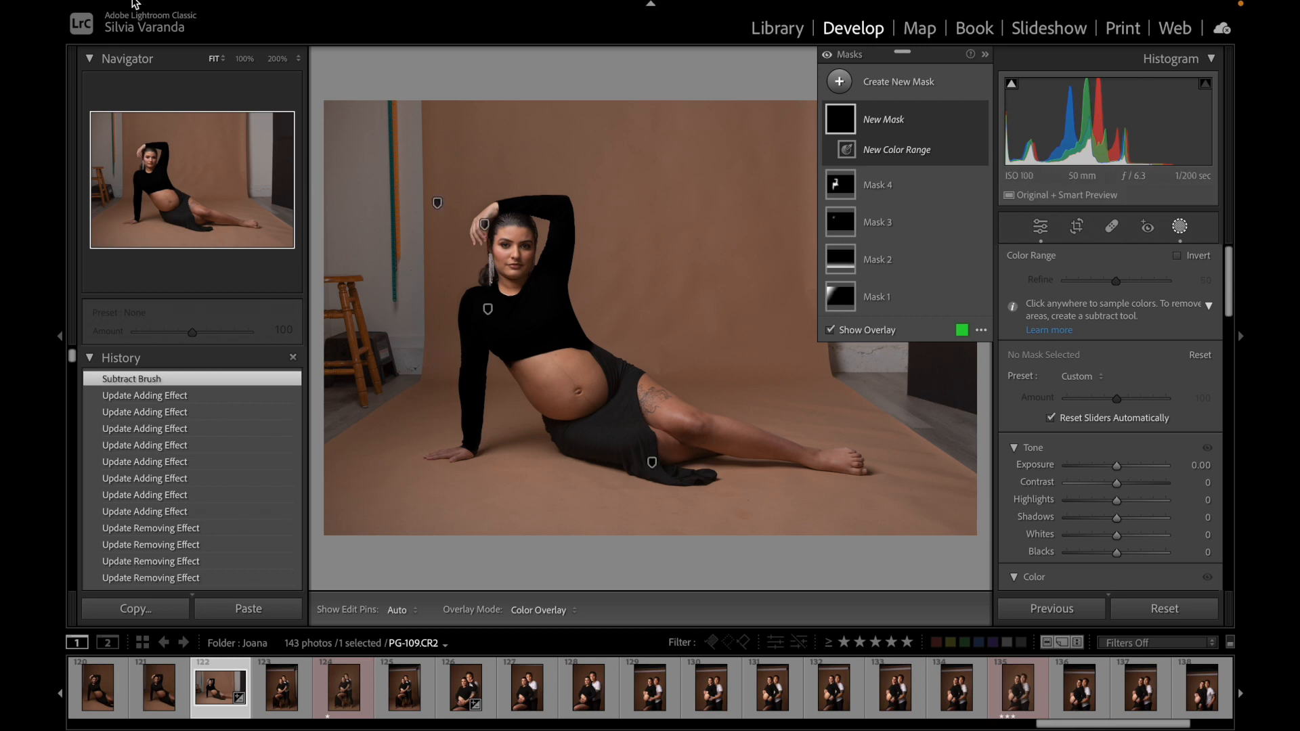
click(244, 59)
drag(360, 227, 635, 398)
click(449, 293)
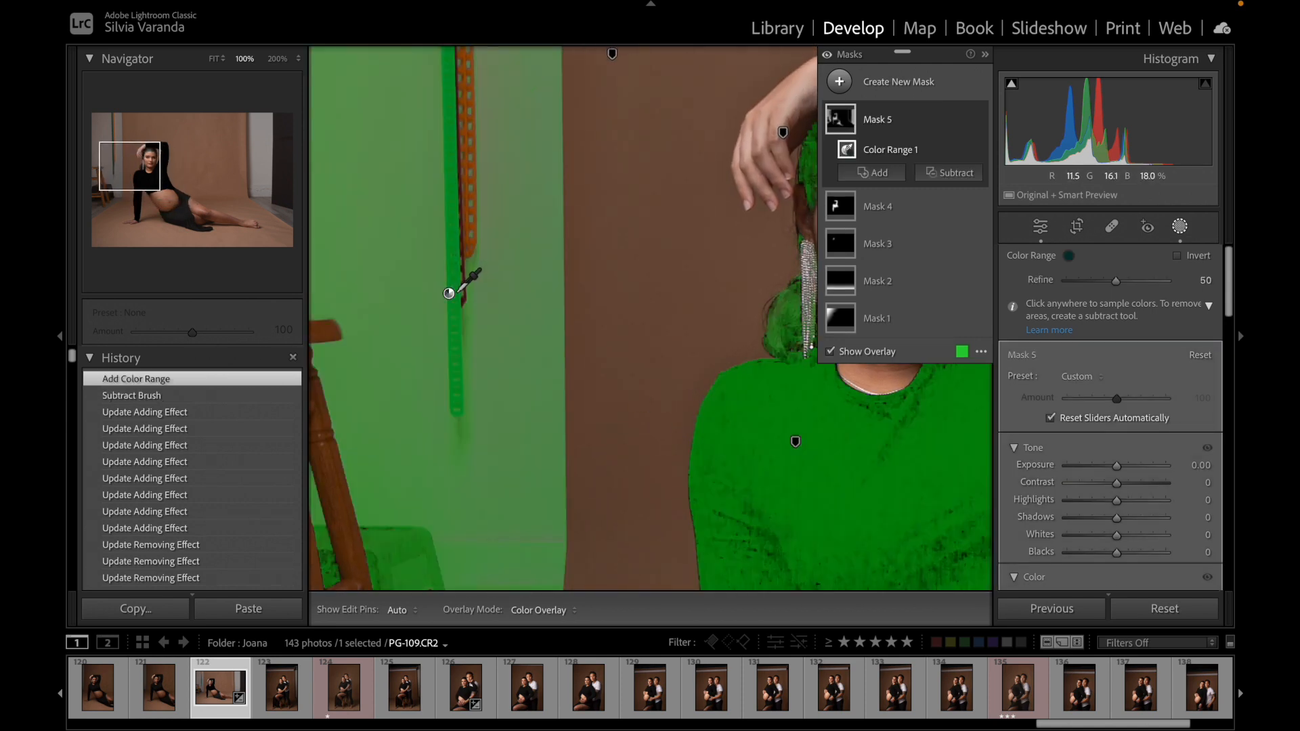
Step: Try a Refine amount of 100 on Mask 5's color range over the whole photo, and set it to 1
key(ctrl+minus)
key(ctrl+minus)
key(ctrl+minus)
key(ctrl+minus)
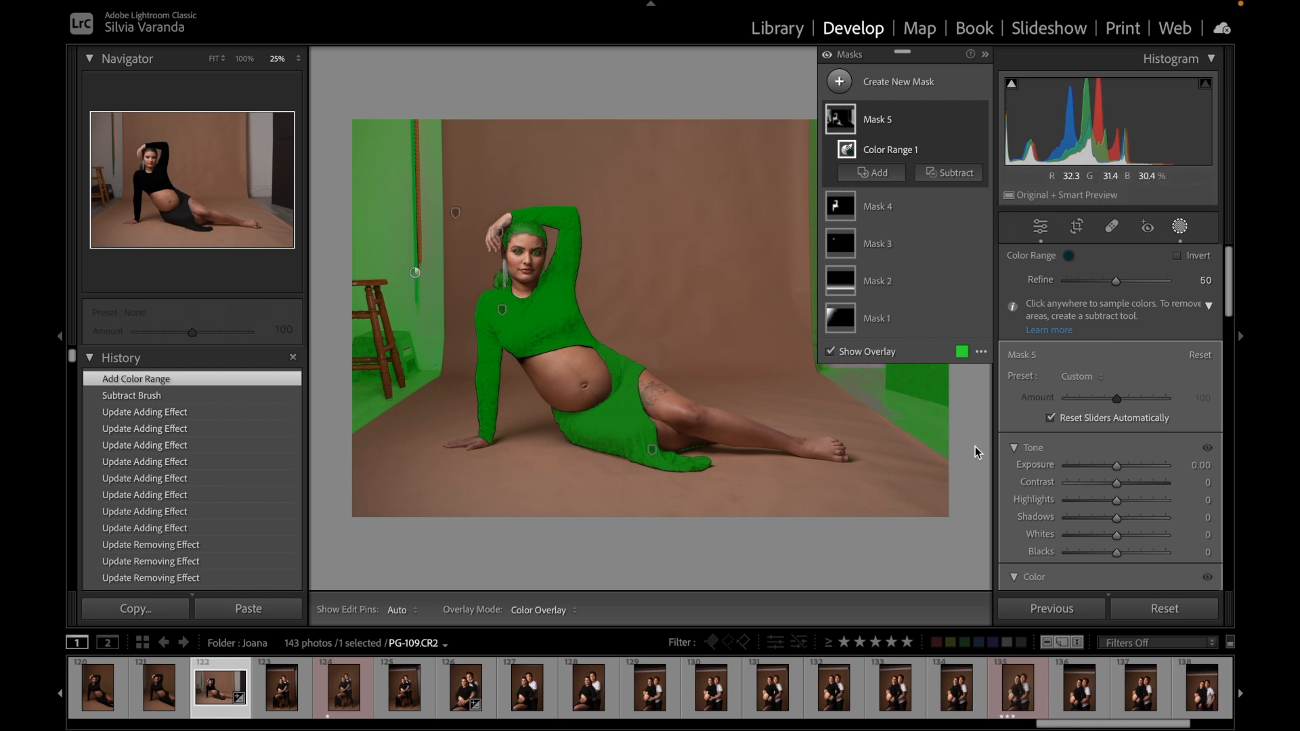
drag(1115, 282, 1209, 296)
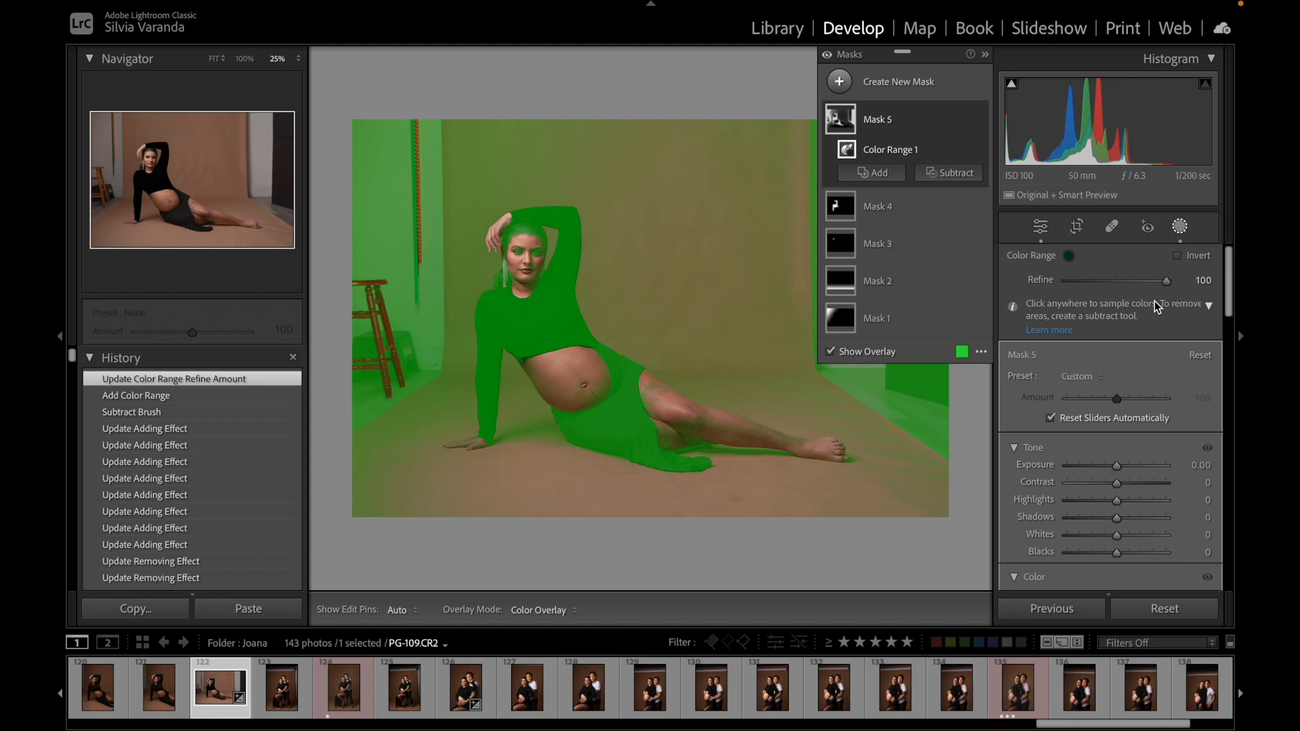
drag(1169, 281, 1051, 274)
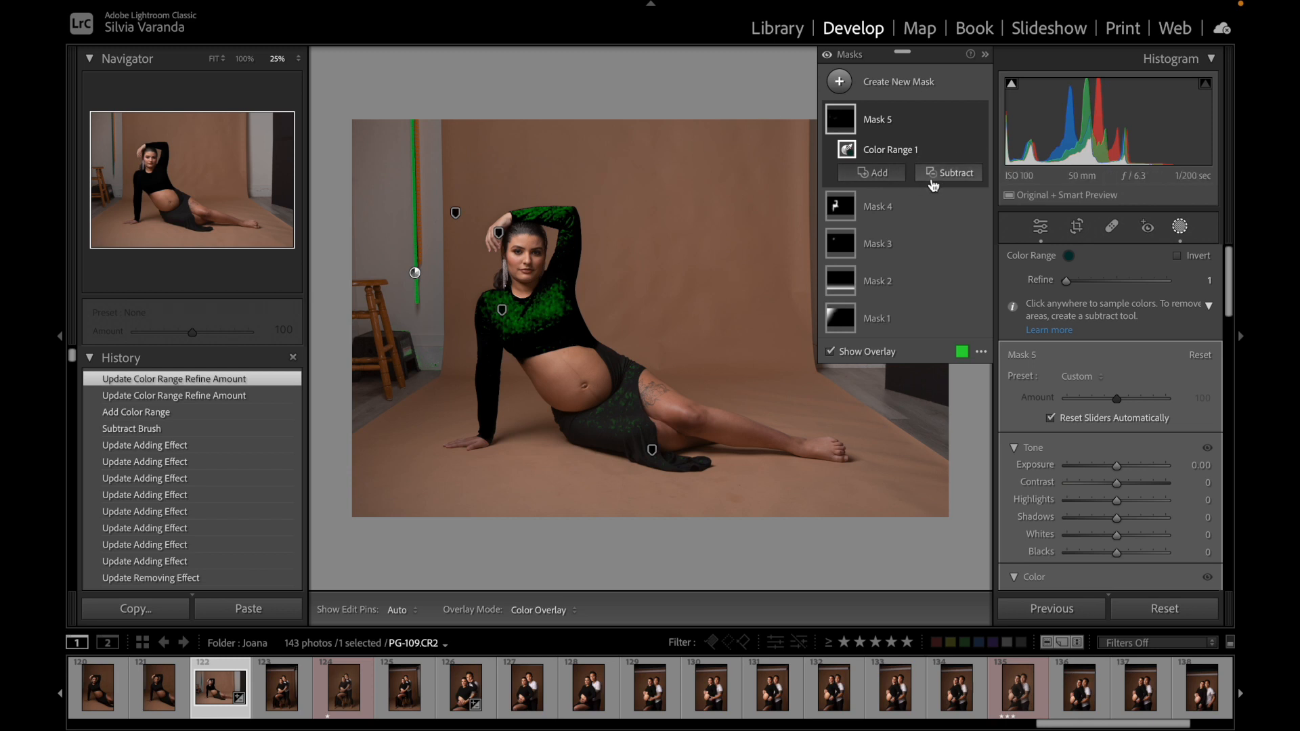
Step: Subtract the woman's top and skirt from Mask 5 with a size 21.7 brush at feather 100
click(953, 175)
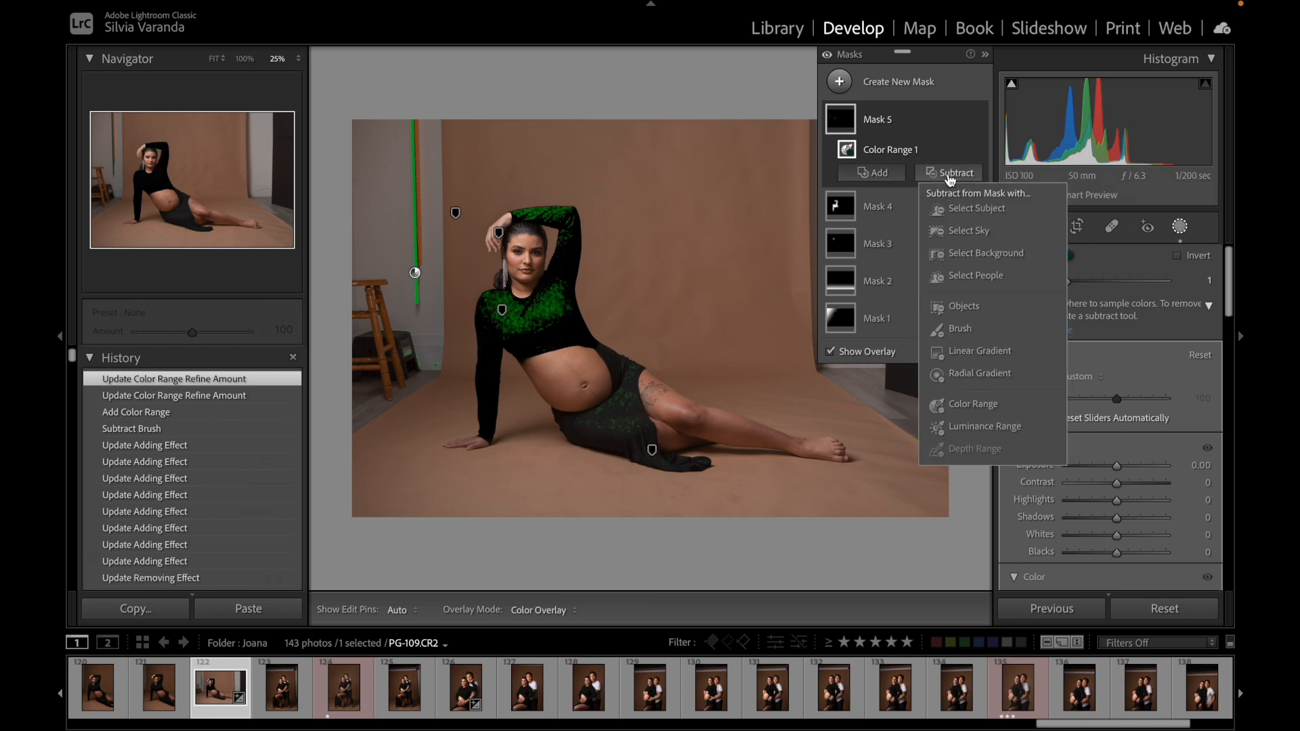
click(960, 328)
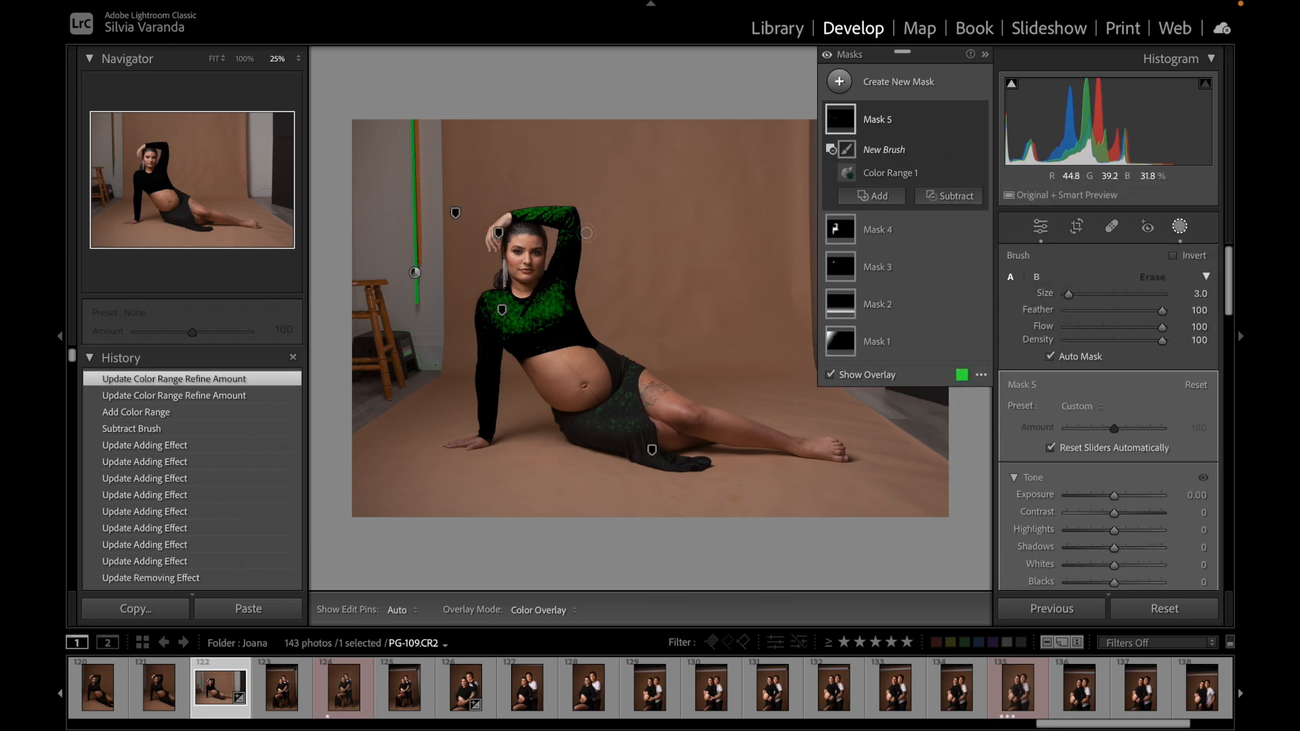
drag(1065, 298, 1083, 298)
mouse_move(527, 222)
mouse_down()
mouse_move(580, 211)
mouse_move(524, 214)
mouse_move(489, 333)
mouse_move(540, 357)
mouse_move(535, 427)
mouse_move(630, 434)
mouse_move(656, 419)
mouse_move(688, 477)
mouse_move(717, 469)
mouse_move(521, 230)
mouse_move(500, 448)
mouse_move(519, 402)
mouse_move(653, 384)
mouse_up()
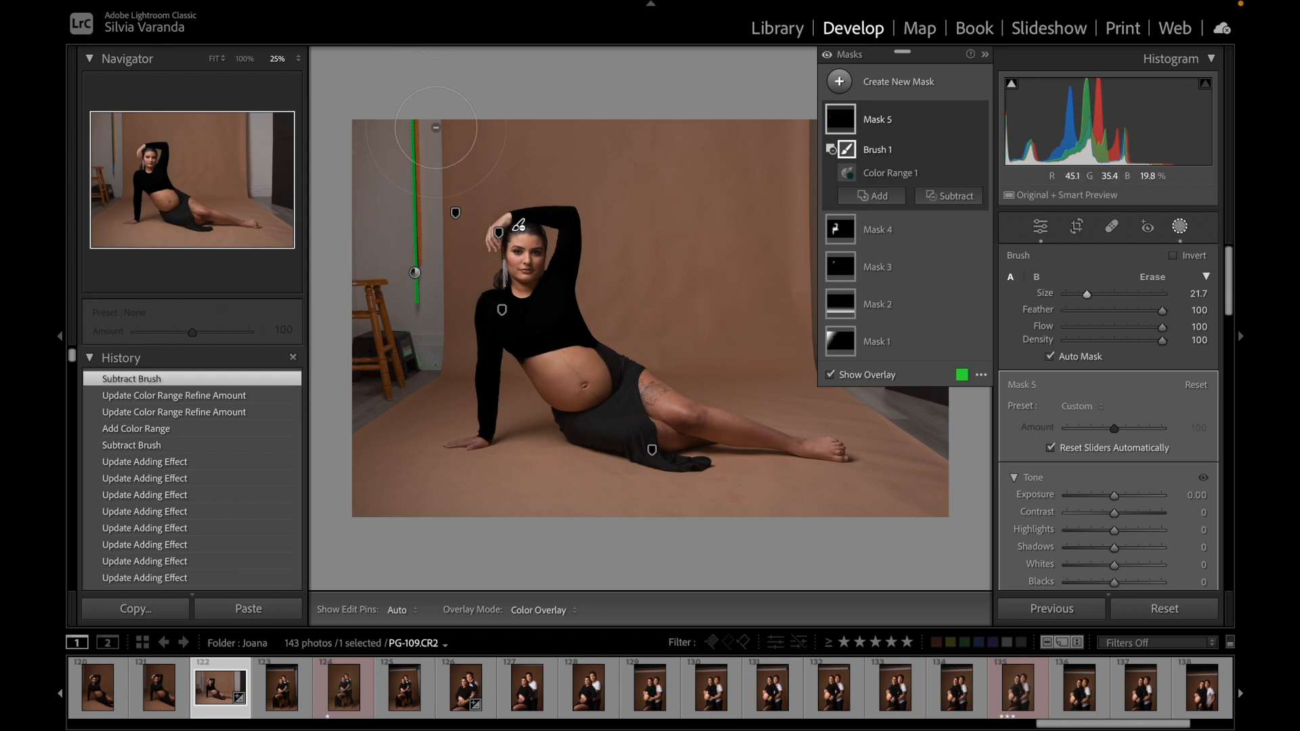
Step: Adjust Mask 5's exposure and recolor the wall strip with temperature 100 and hue 180.0
drag(1232, 291, 1219, 360)
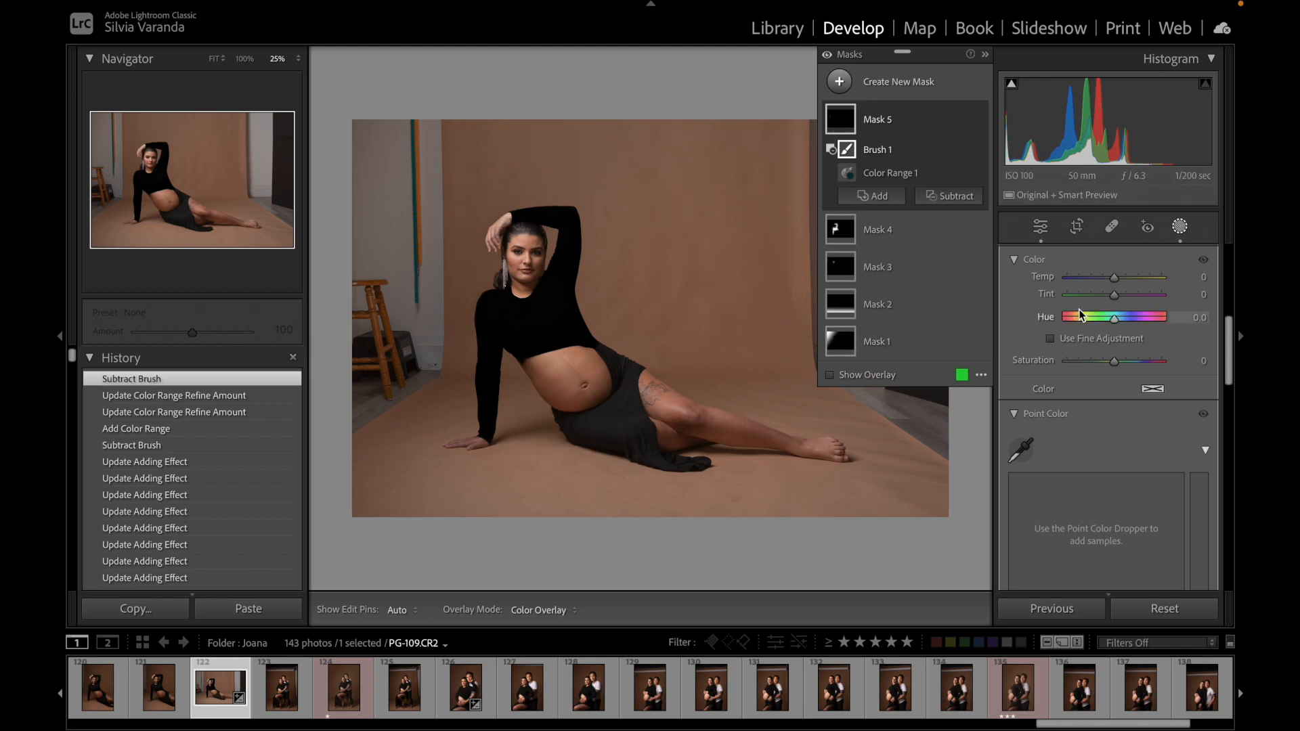
drag(1227, 343, 1220, 303)
drag(1116, 345, 1127, 348)
drag(1226, 301, 1218, 331)
drag(1111, 366, 1150, 366)
drag(1114, 325, 1163, 377)
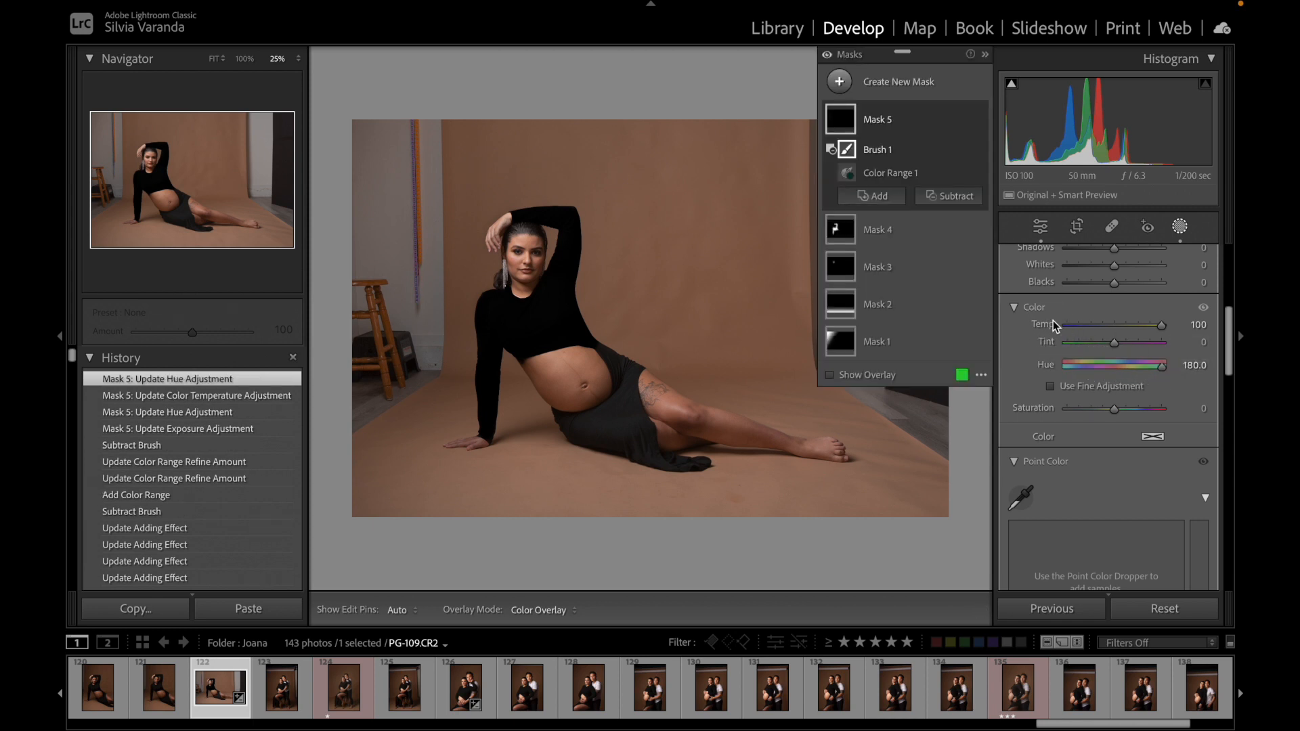
Step: Set Mask 5's temperature to -100, hue to 170.6 and saturation to -14
double_click(1054, 319)
drag(1127, 329, 1056, 327)
mouse_move(1161, 366)
mouse_down()
mouse_move(1124, 367)
mouse_move(1182, 366)
mouse_move(1169, 368)
mouse_up()
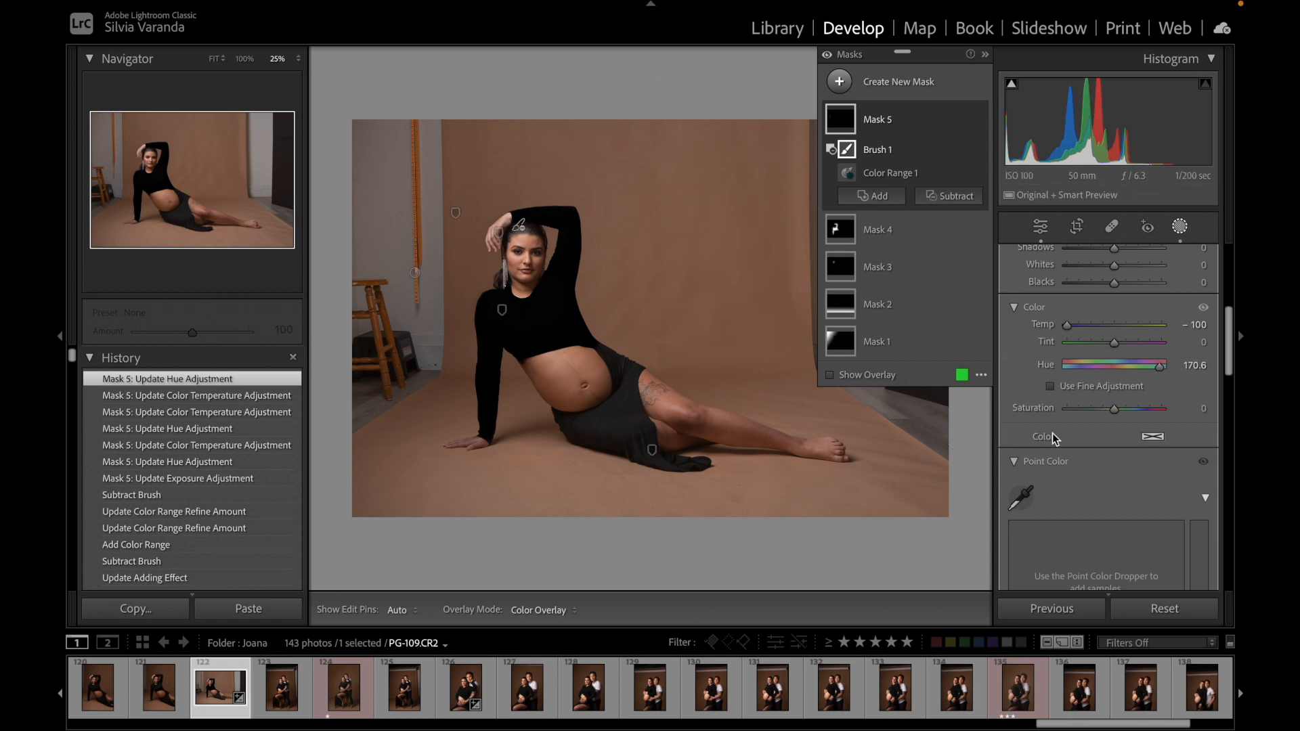
mouse_move(1115, 411)
mouse_down()
mouse_move(1066, 409)
mouse_move(1111, 420)
mouse_up()
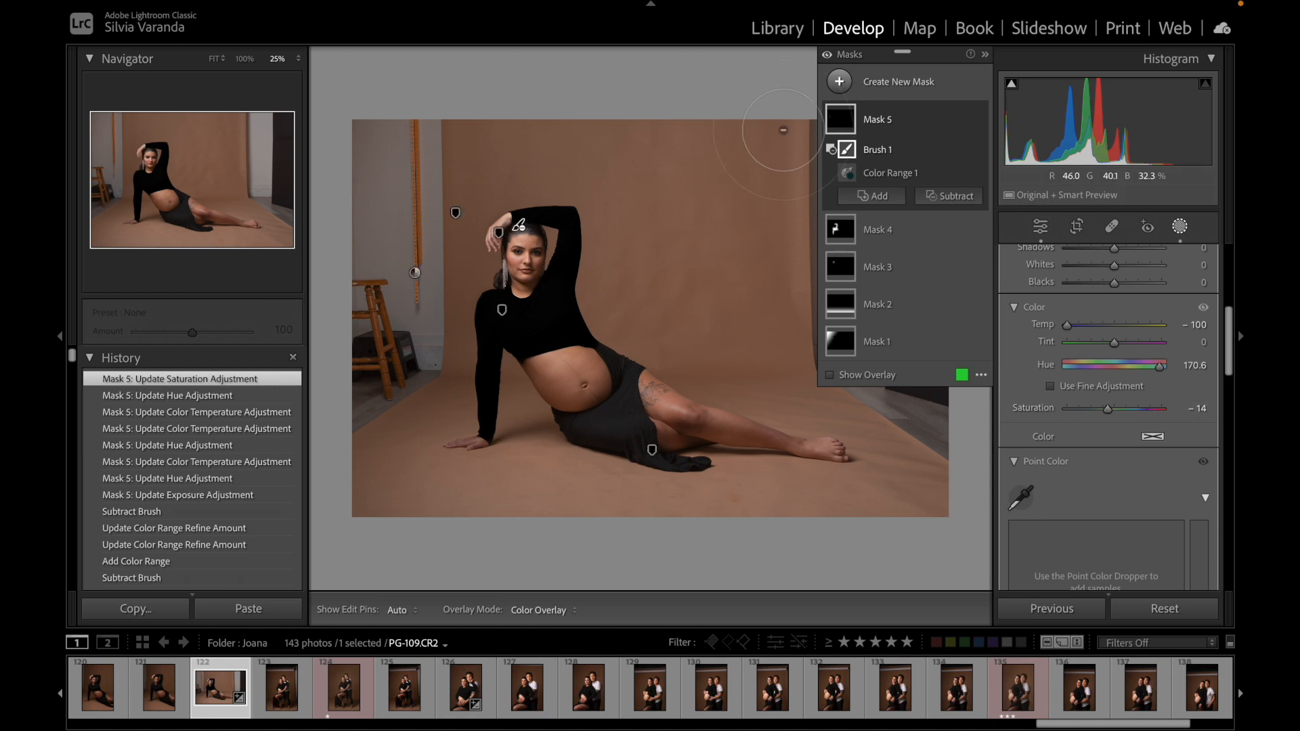
Step: Create a luminance range mask by sampling the bright skin of the woman's forehead
click(839, 82)
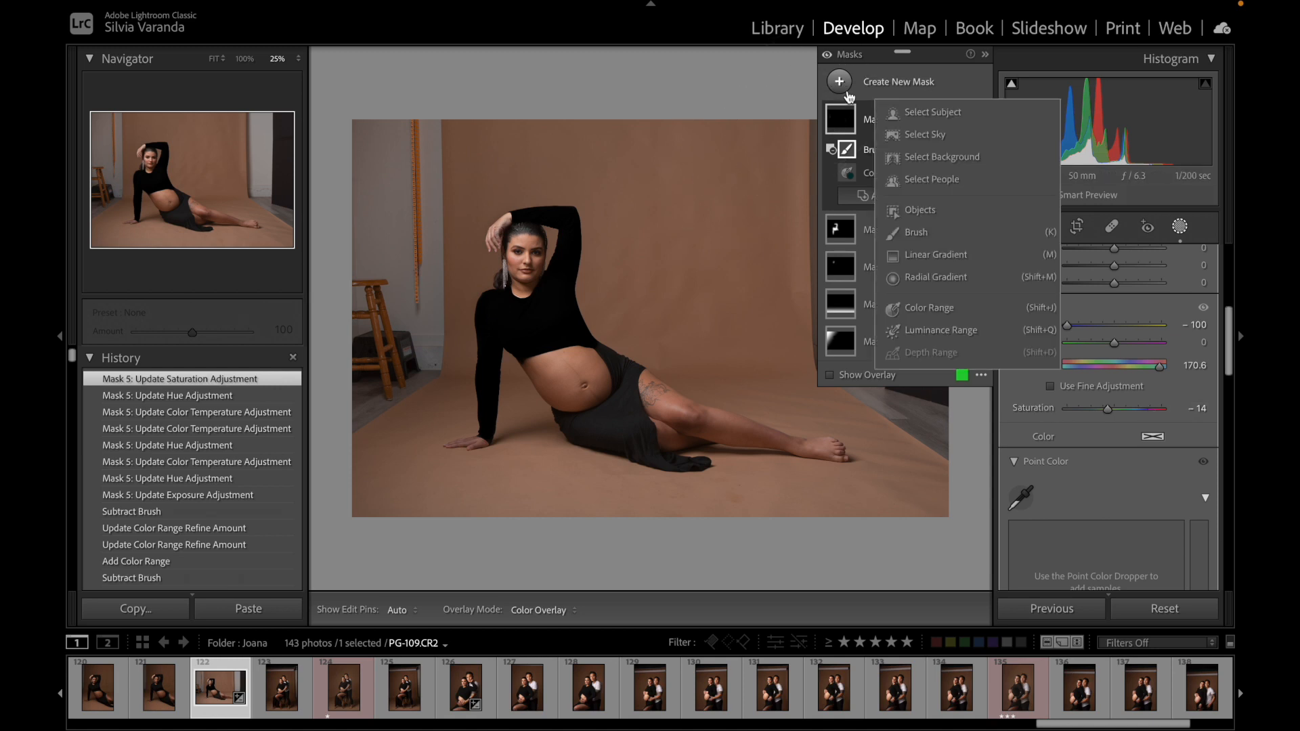
click(933, 331)
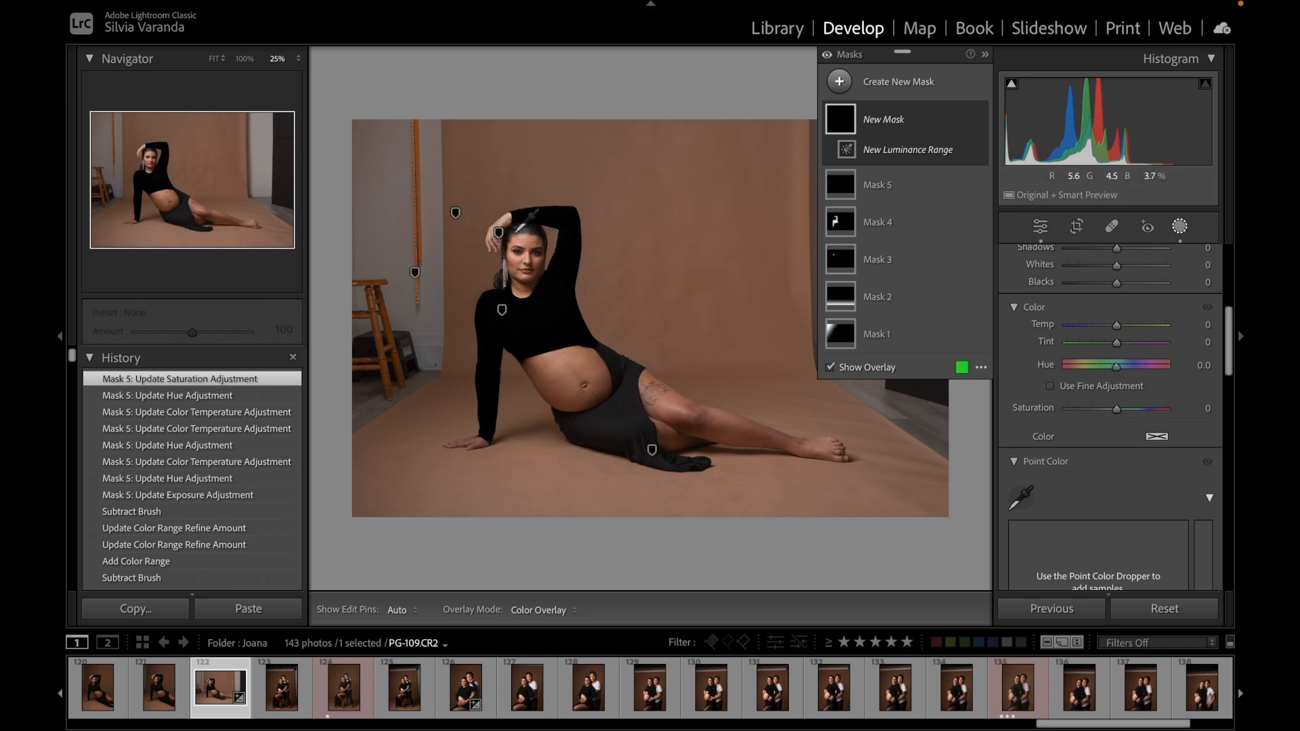
click(521, 239)
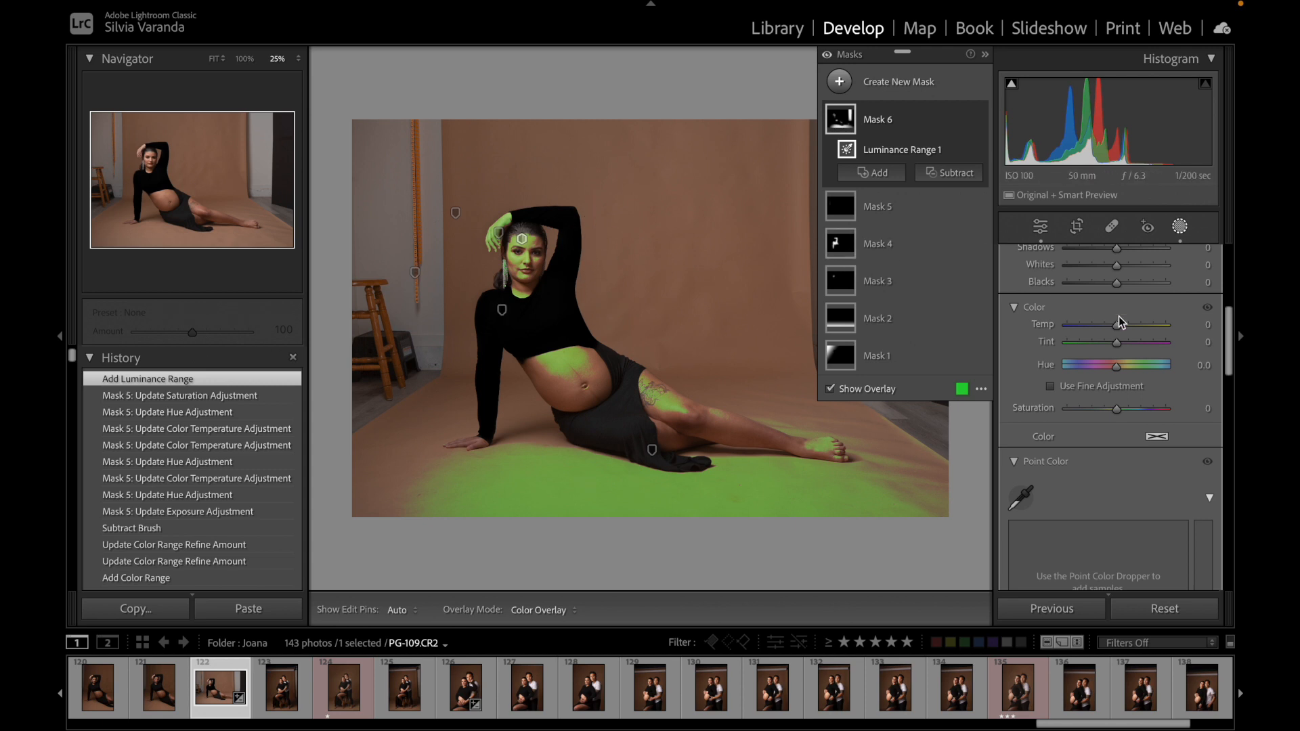
Step: Set Mask 6's highlights to -23 and compare the photo with and without all masks
scroll(1231, 346, up, 5)
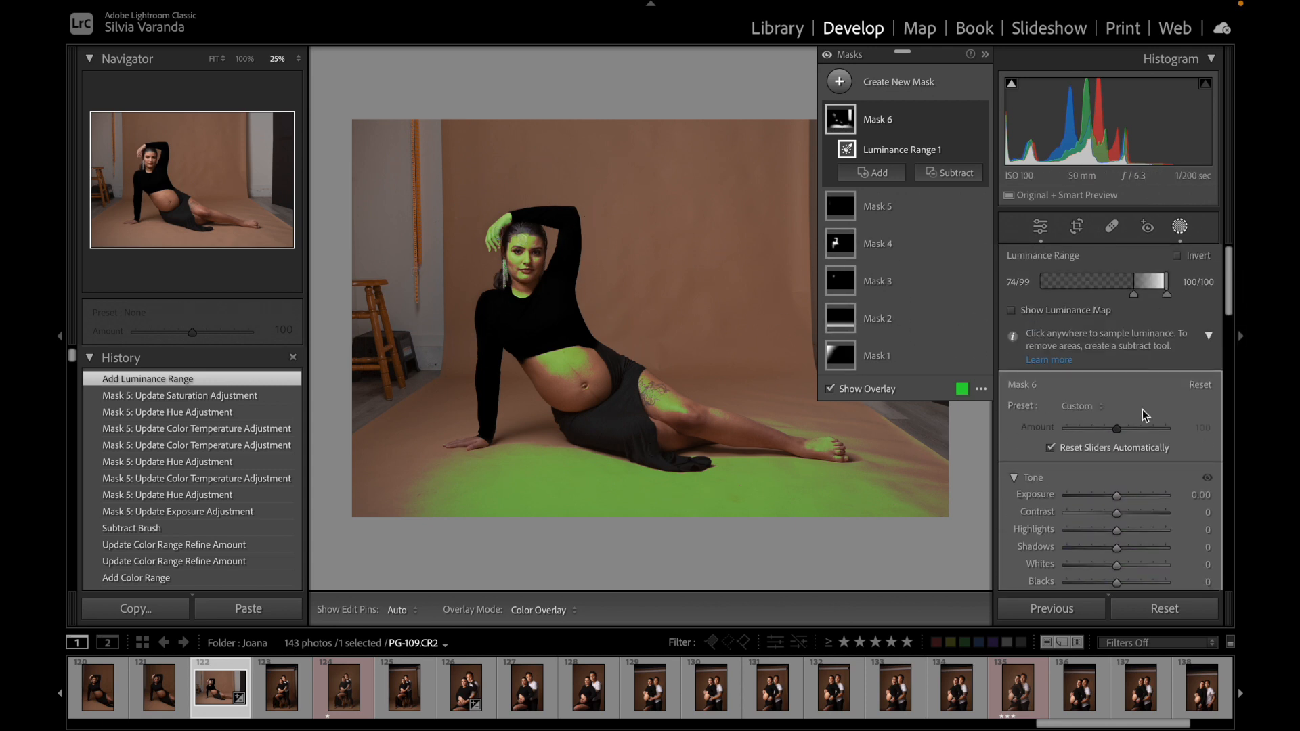
mouse_move(1117, 532)
mouse_down()
mouse_move(1054, 537)
mouse_move(1150, 542)
mouse_move(1062, 537)
mouse_move(1123, 540)
mouse_move(1103, 543)
mouse_up()
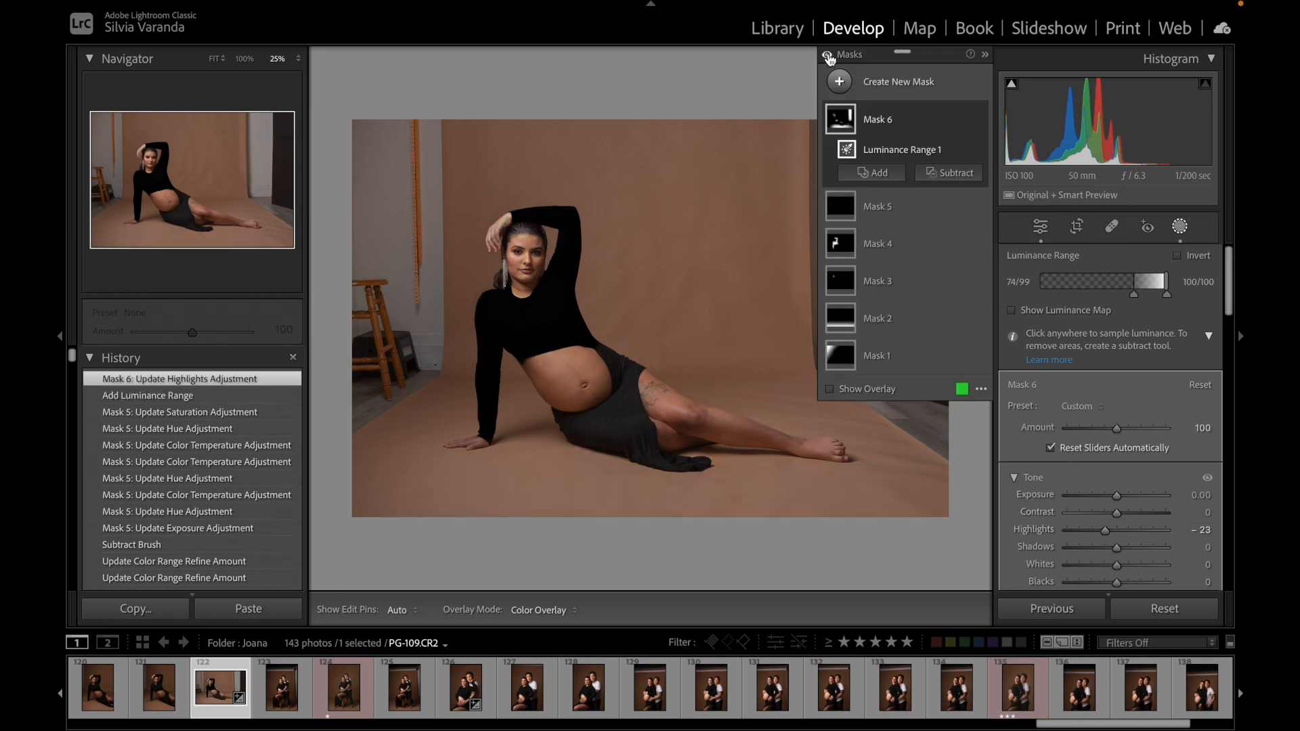
click(828, 55)
click(828, 55)
click(828, 54)
click(831, 54)
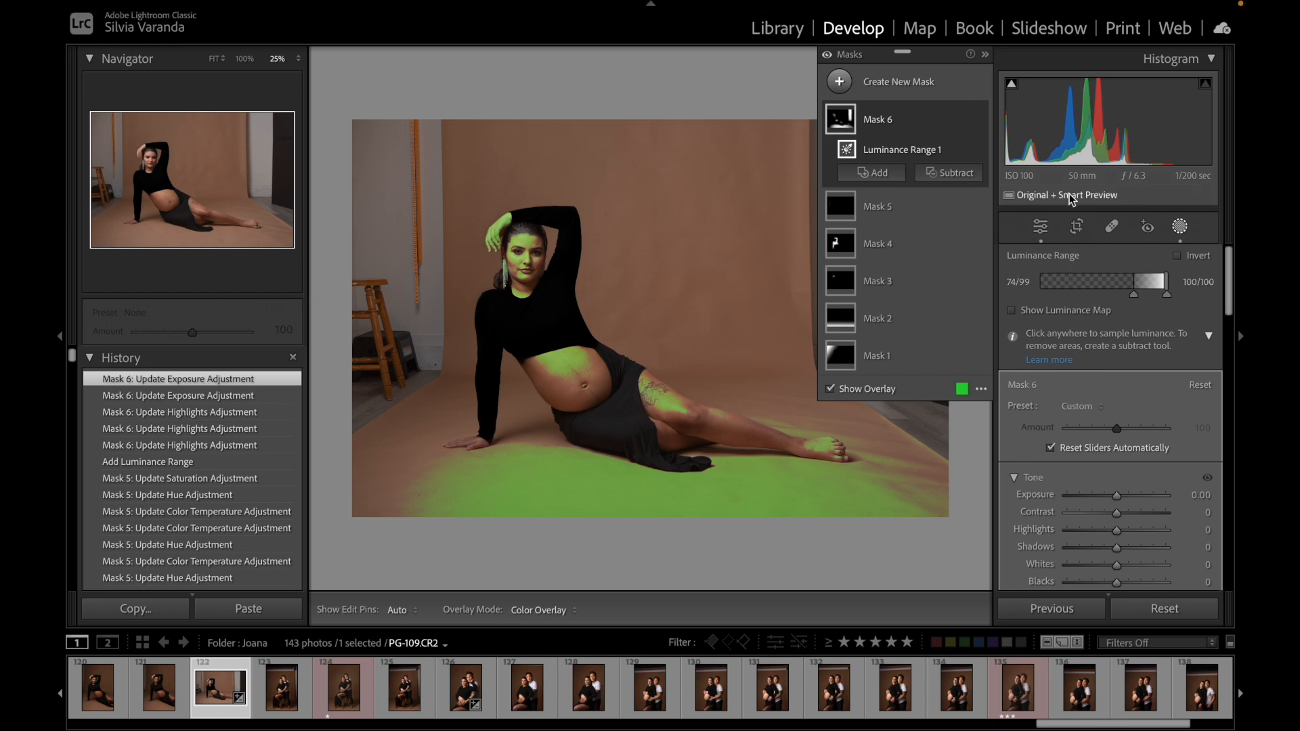
Step: Widen Mask 6's luminance range to 0/0 and 100/100 so it covers the whole photo
mouse_move(1071, 197)
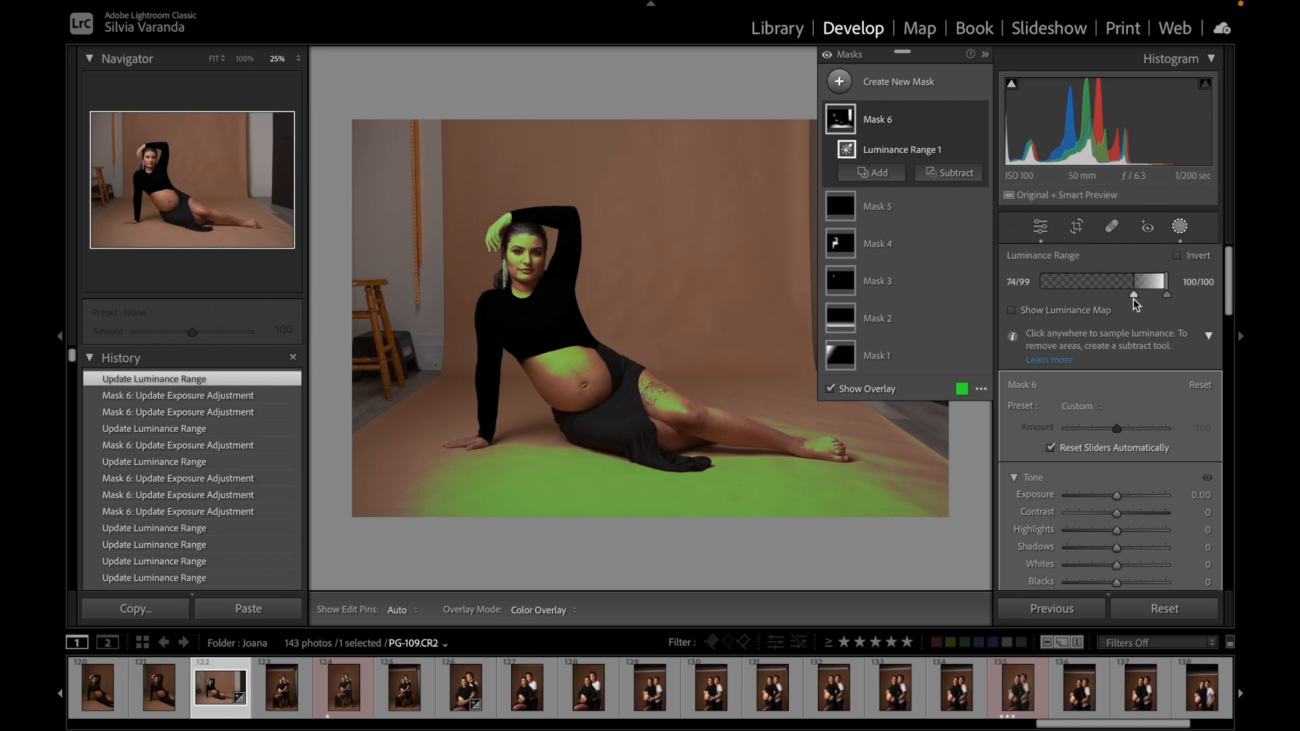
drag(1136, 295, 1036, 297)
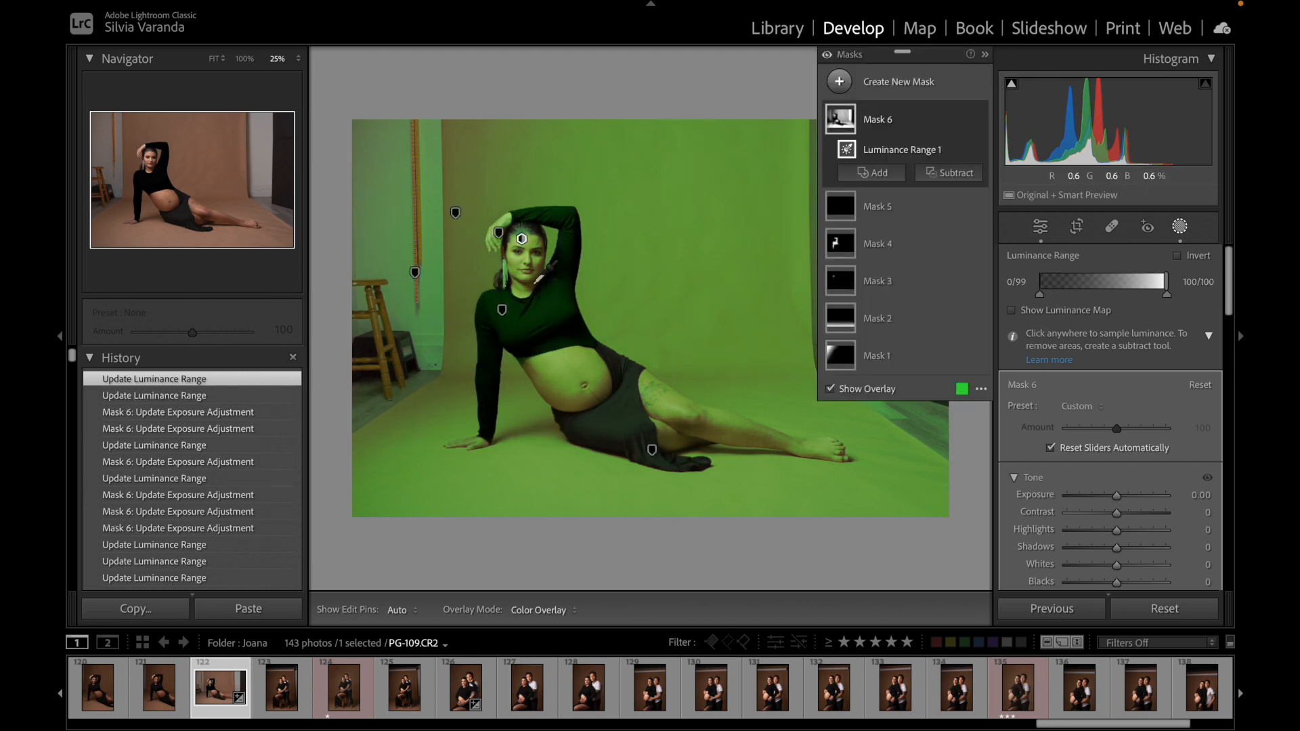
click(987, 55)
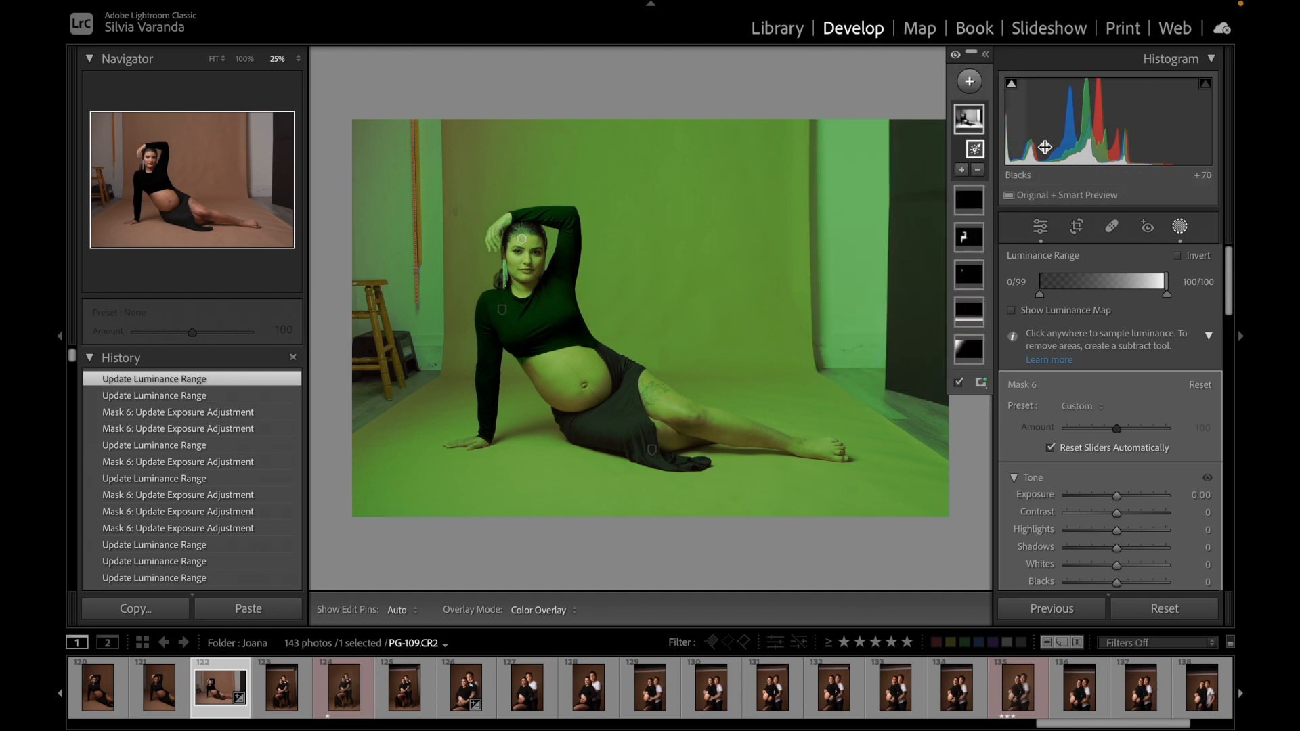
drag(1165, 284, 1014, 257)
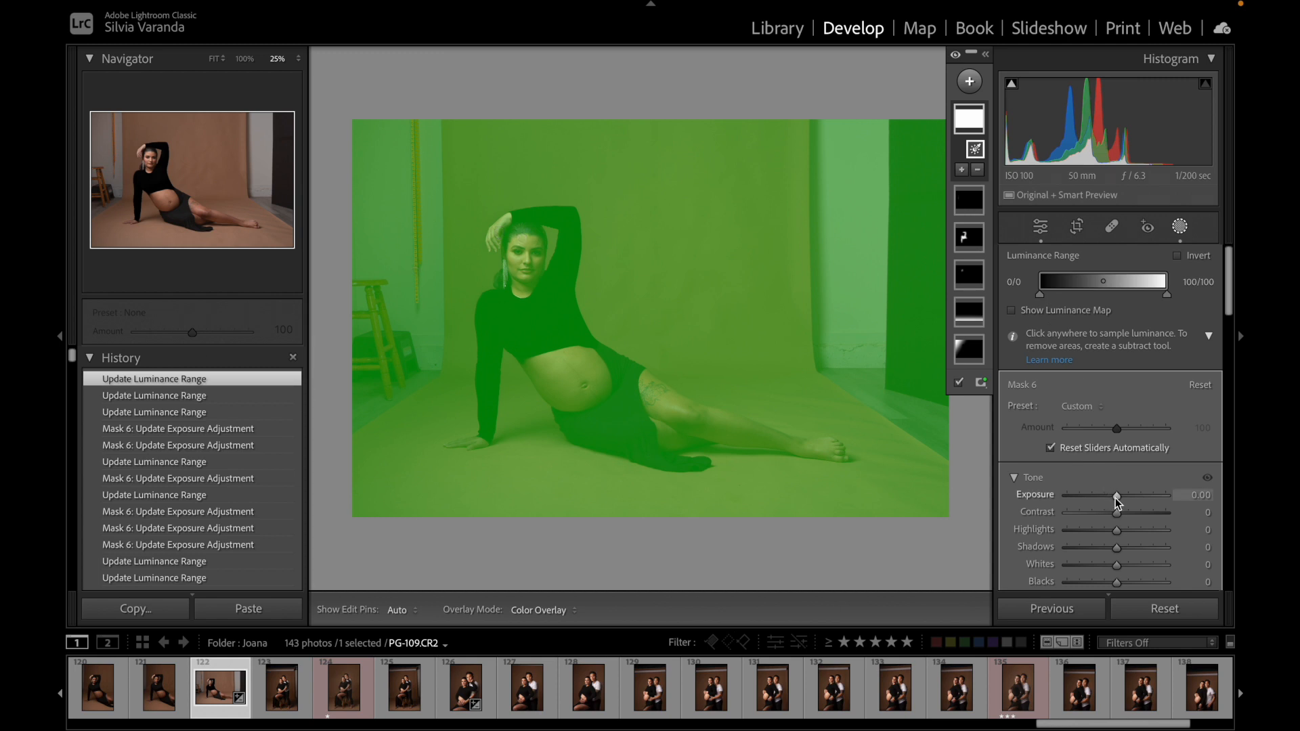
Step: With Mask 6's exposure at -4.00 as a preview, try a lower luminance limit of 64/64 and set it to 73/99
drag(1115, 498, 1036, 469)
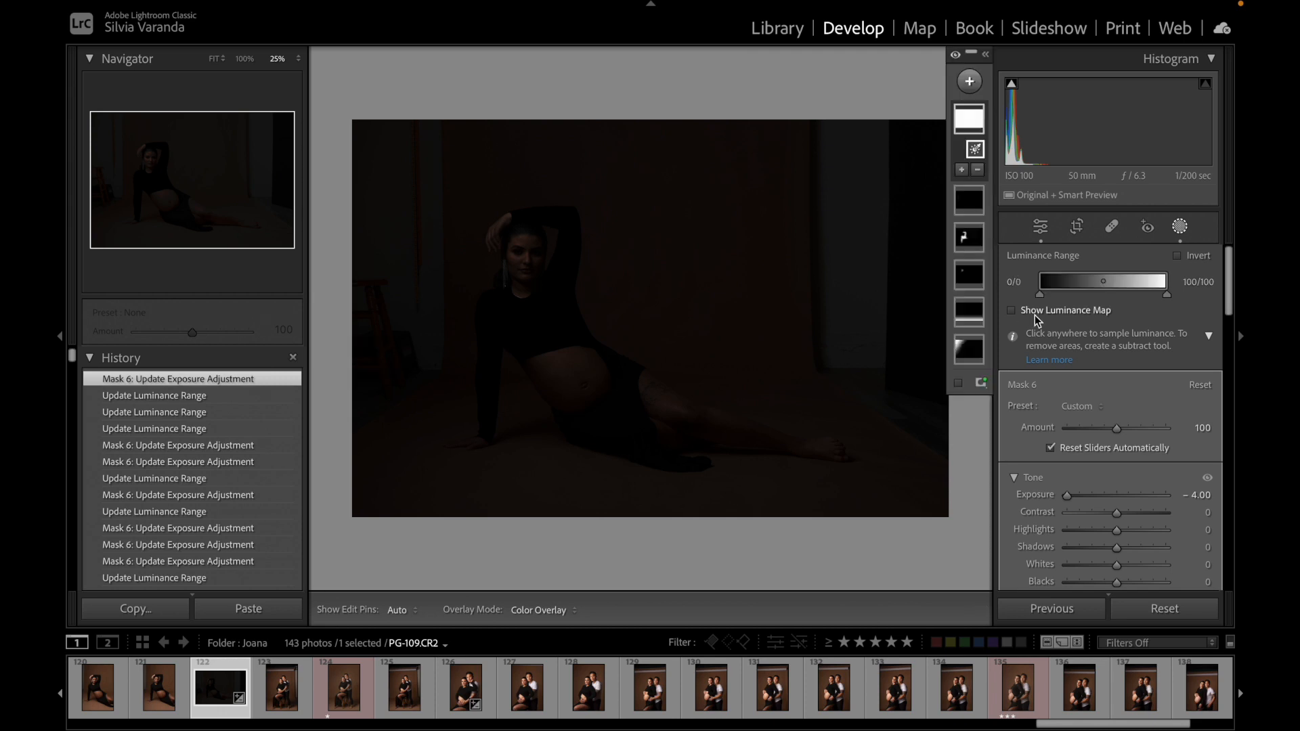
drag(1040, 296, 1123, 298)
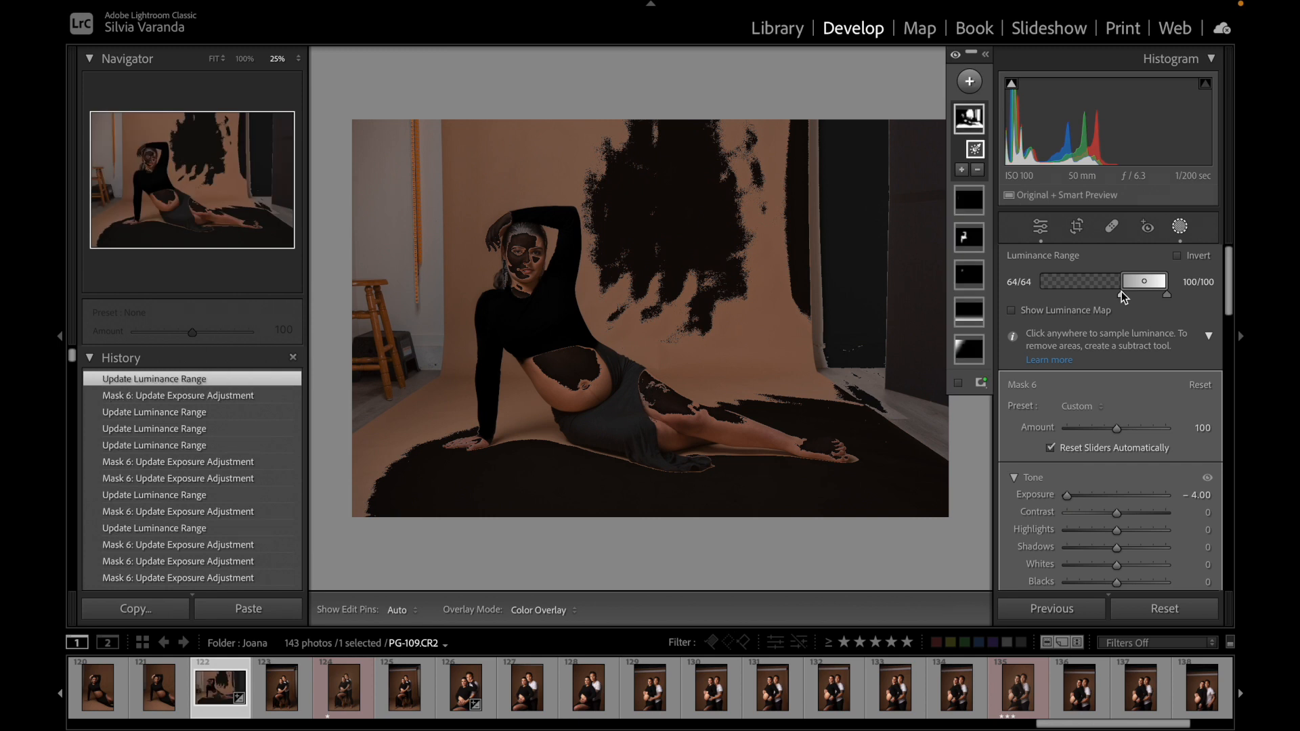
drag(1120, 294, 1166, 287)
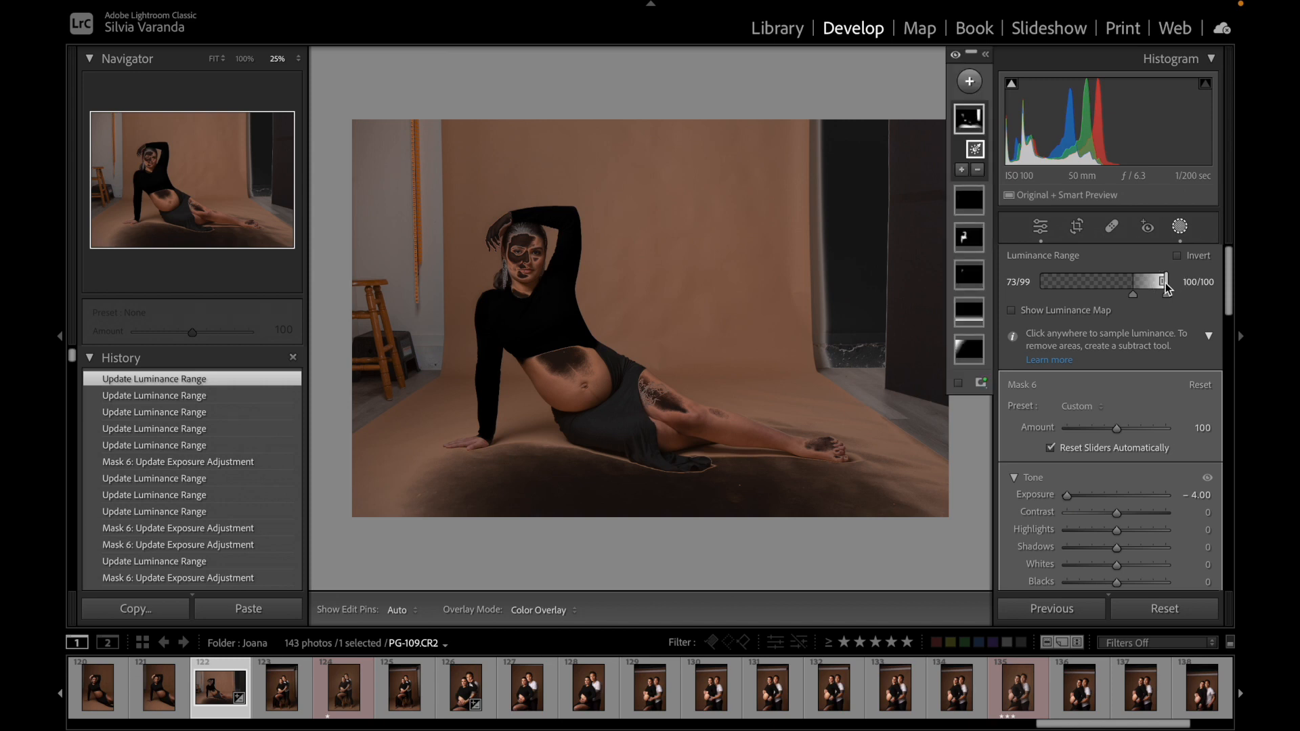
Step: Reset Mask 6's exposure and set its highlights to -34
double_click(1037, 494)
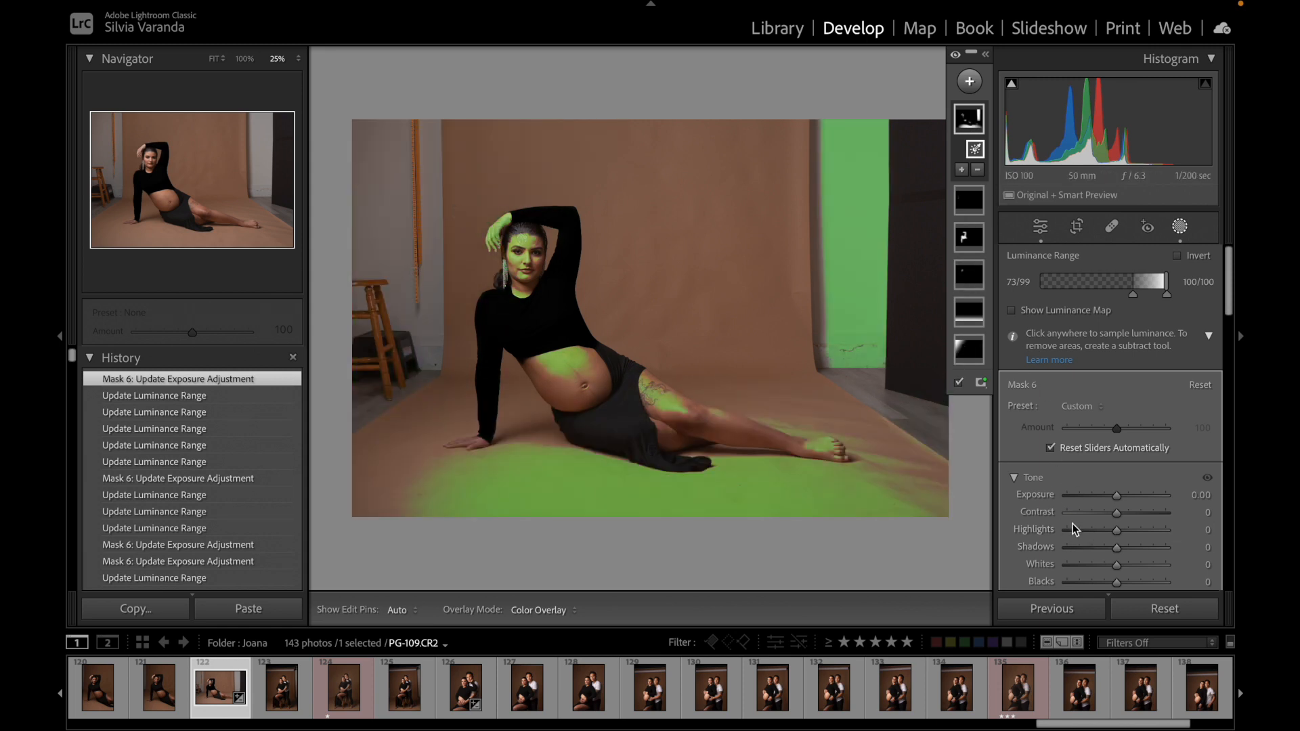
mouse_move(1116, 533)
mouse_down()
mouse_move(1081, 532)
mouse_move(1100, 533)
mouse_up()
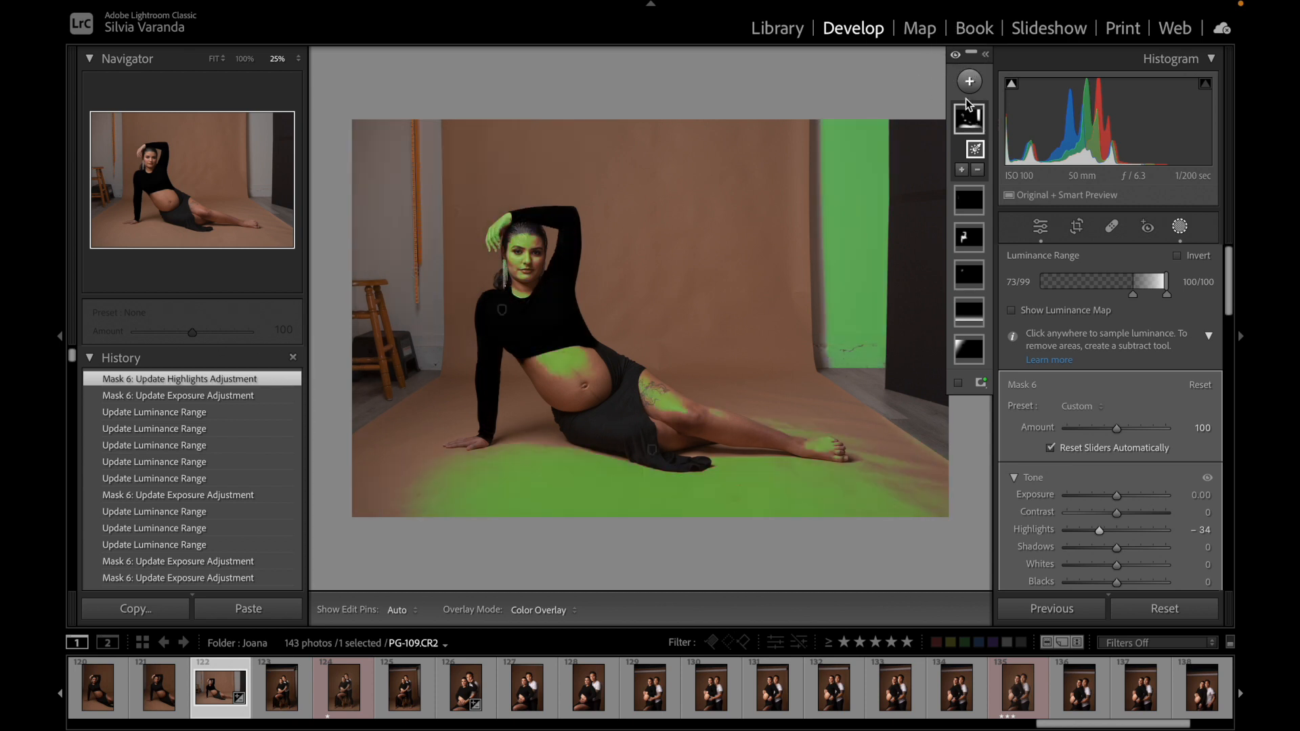
Step: Compare the photo with Mask 6 hidden and shown, leaving the mask visible
click(986, 55)
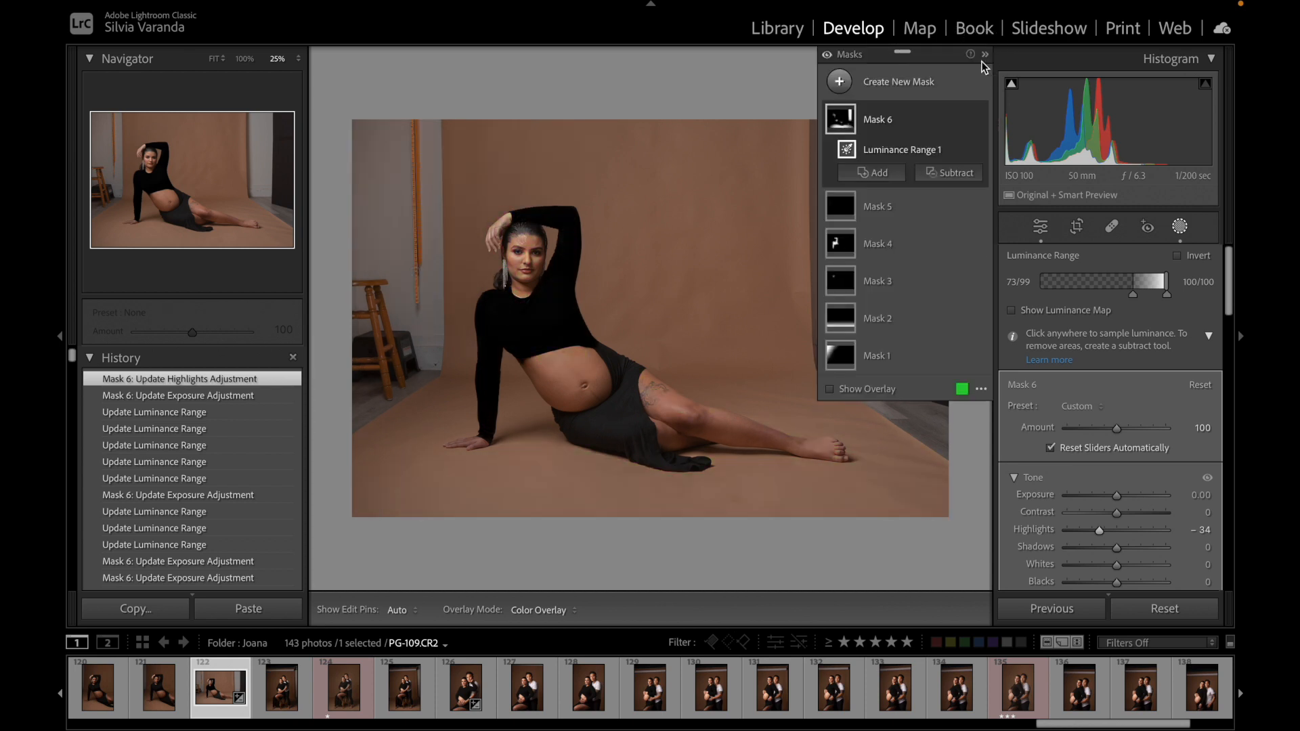
click(978, 120)
click(978, 119)
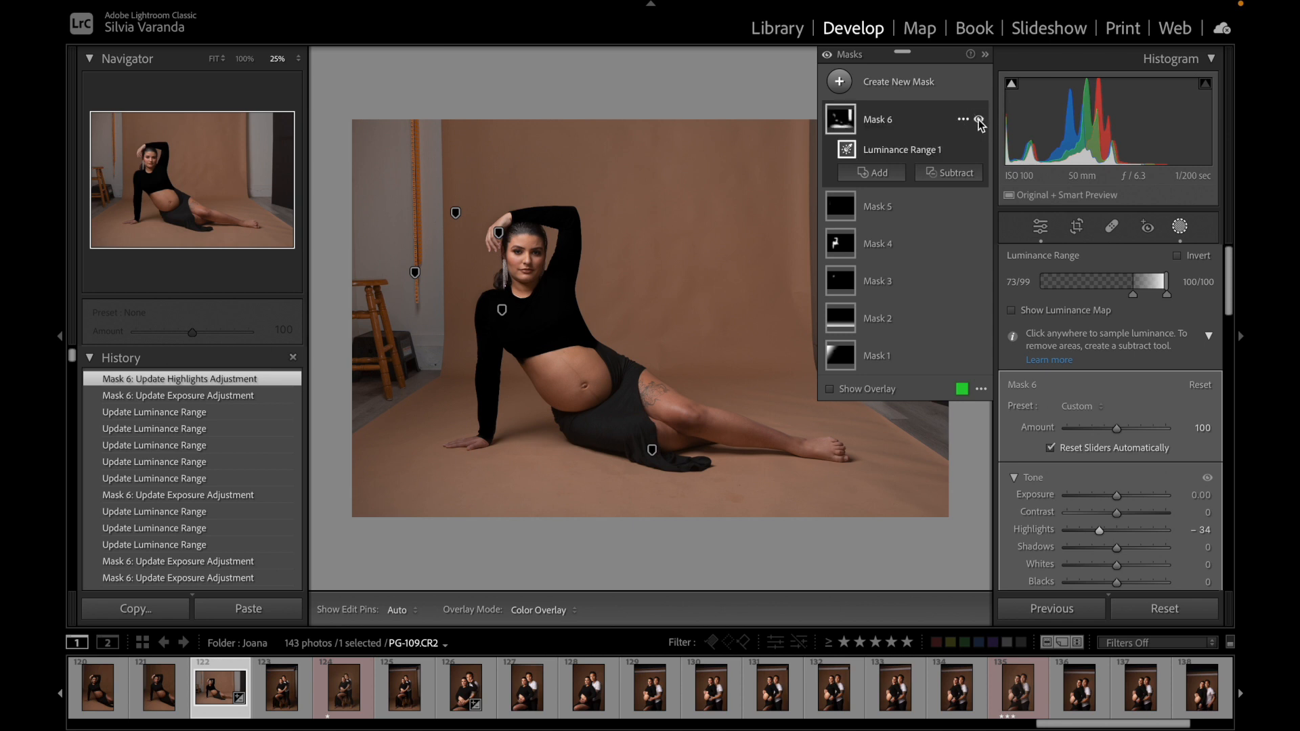
click(980, 122)
click(979, 121)
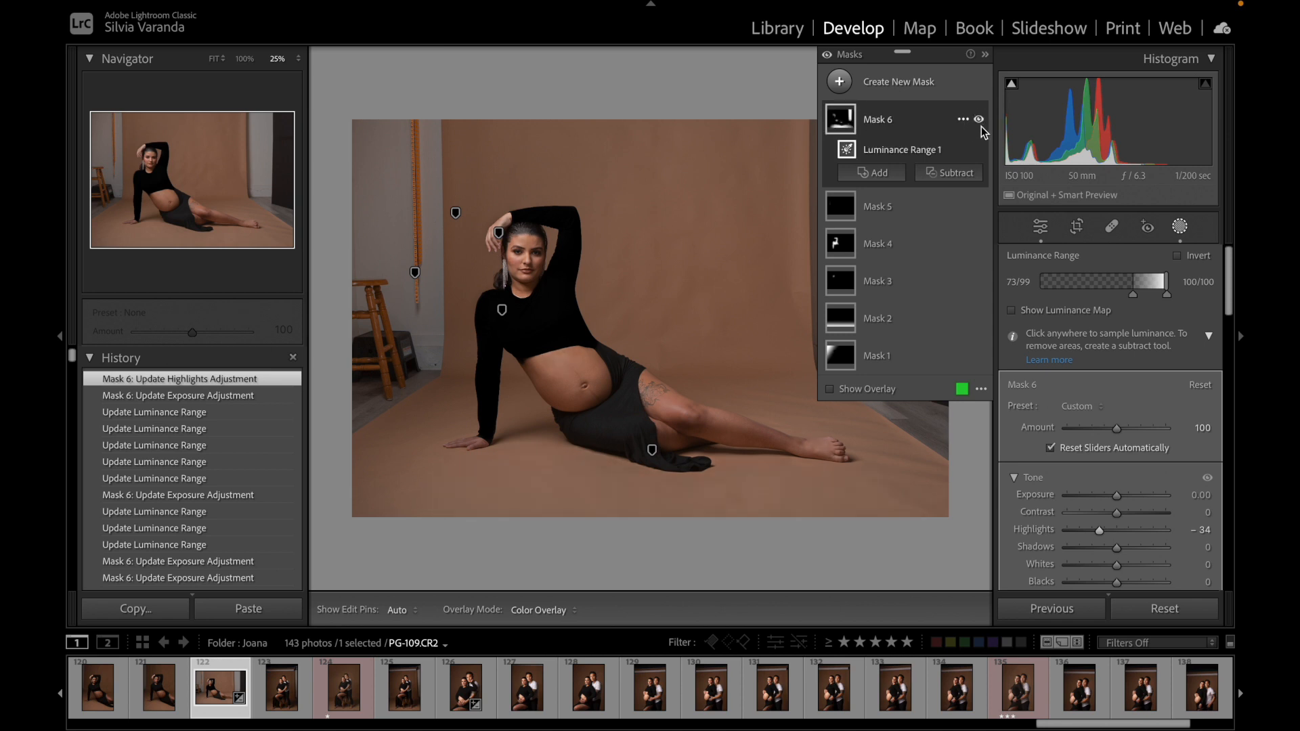
click(979, 120)
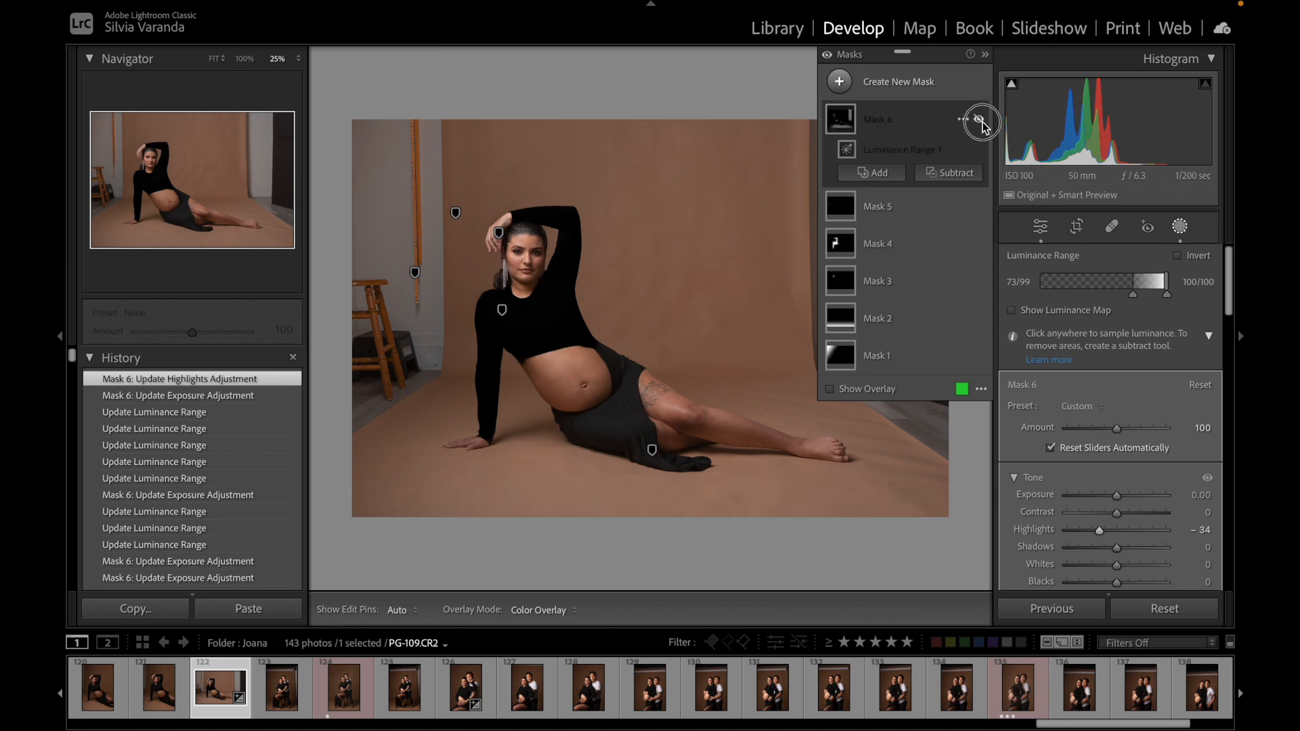
click(979, 121)
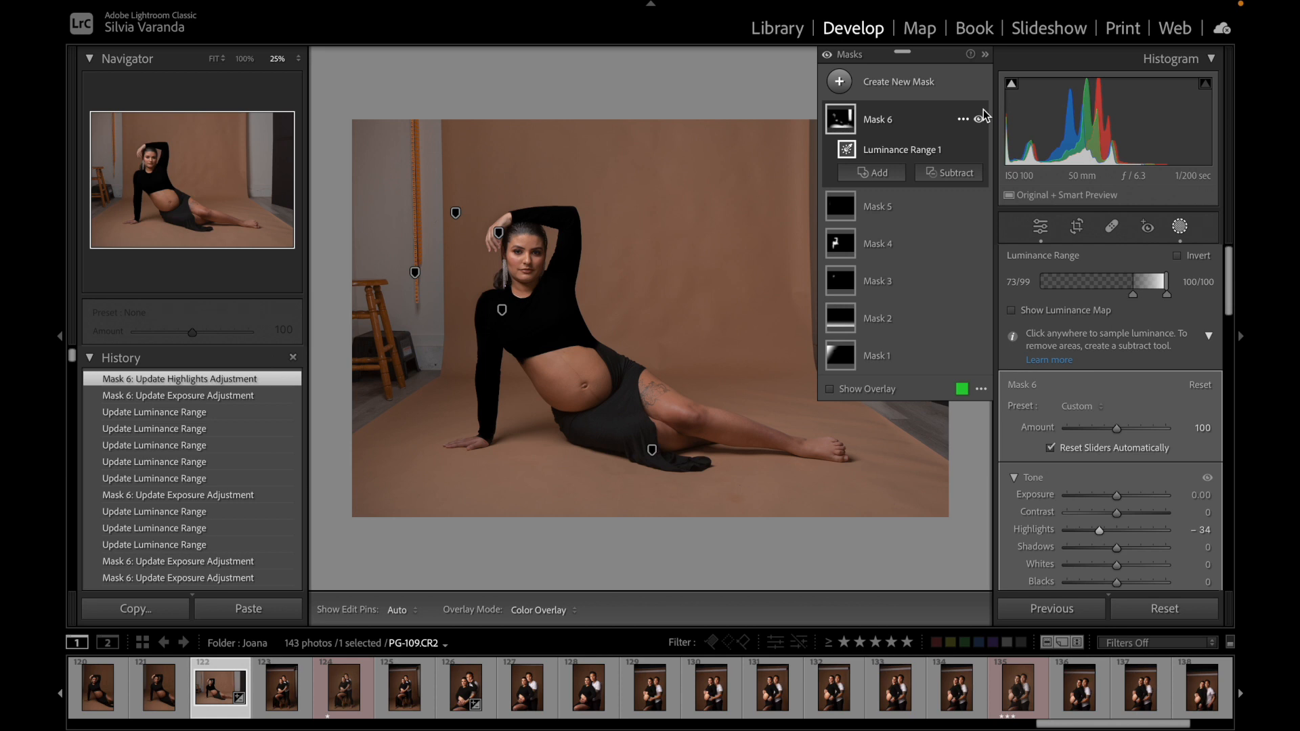
Step: Create a luminance range mask sampled from the woman's dark skirt and narrow its upper limit to 5/14
click(842, 82)
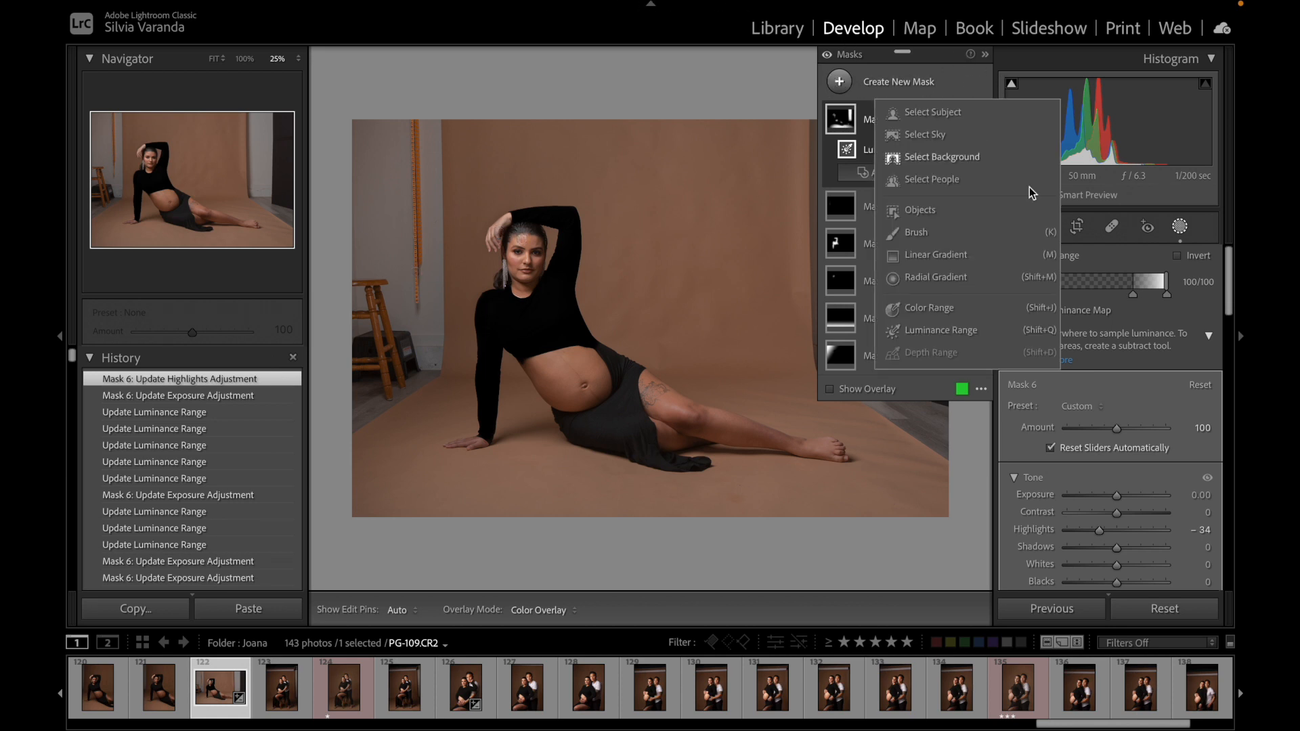
click(939, 334)
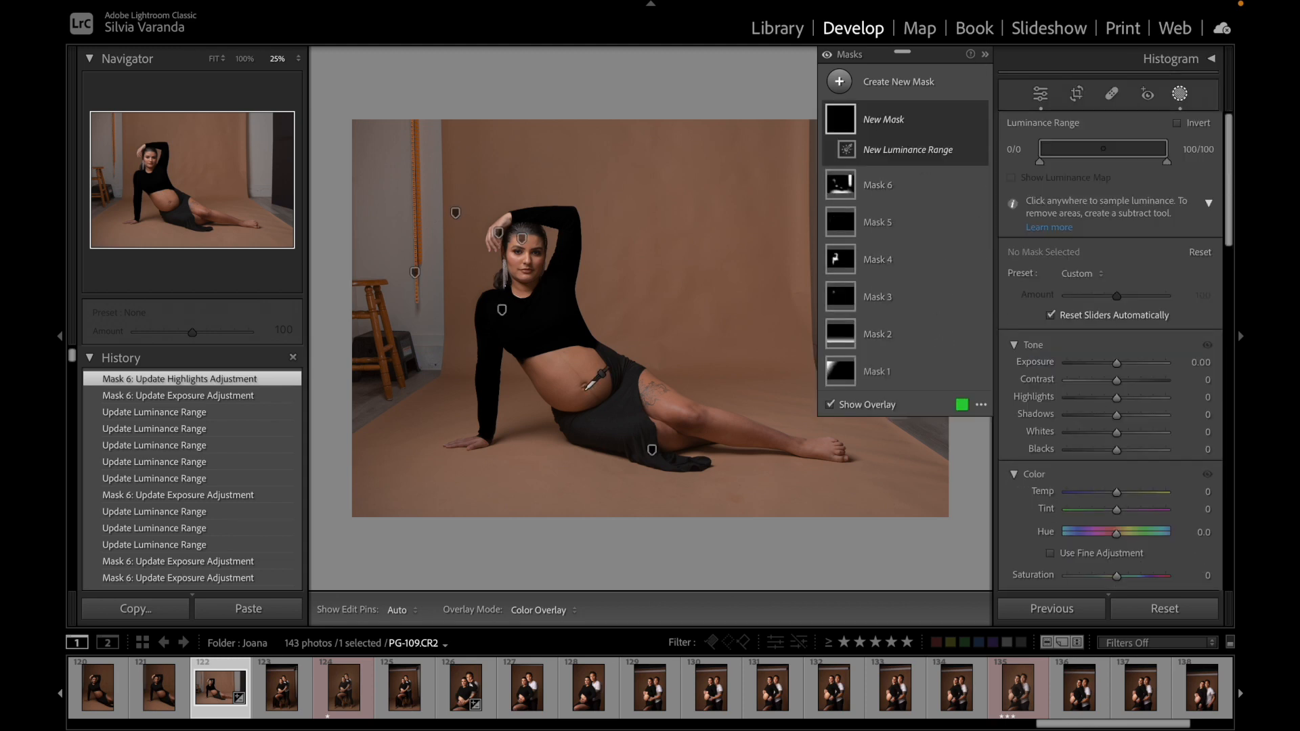
click(603, 445)
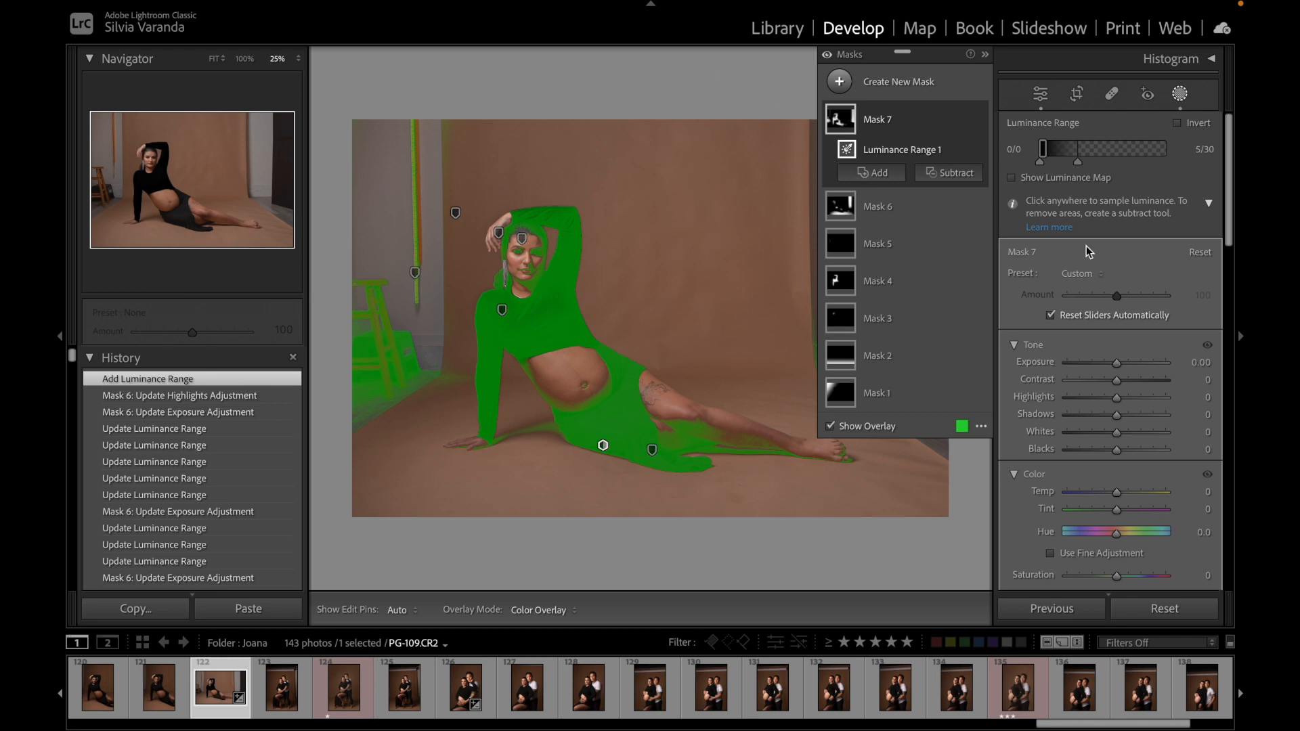
drag(1079, 164, 1058, 169)
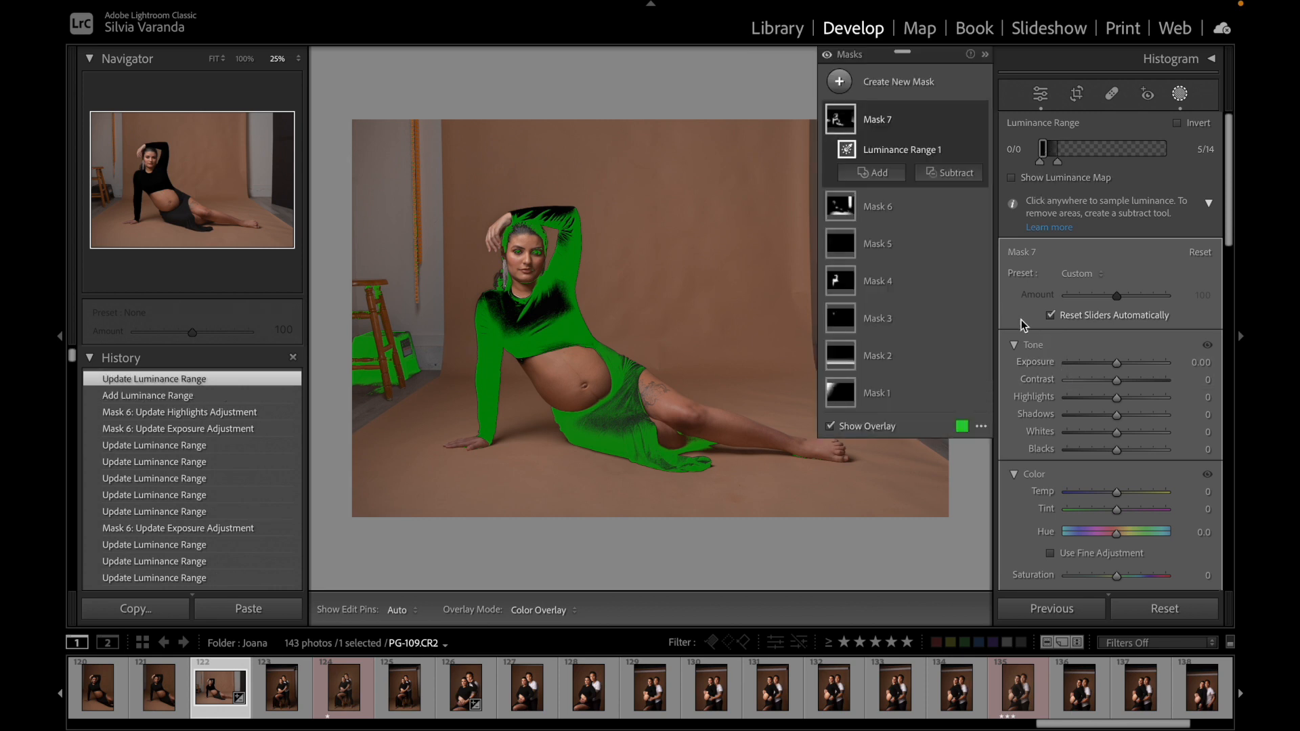
Step: Set Mask 7's exposure to -1.92 and compare the photo with that mask hidden and shown
drag(1117, 364, 1086, 360)
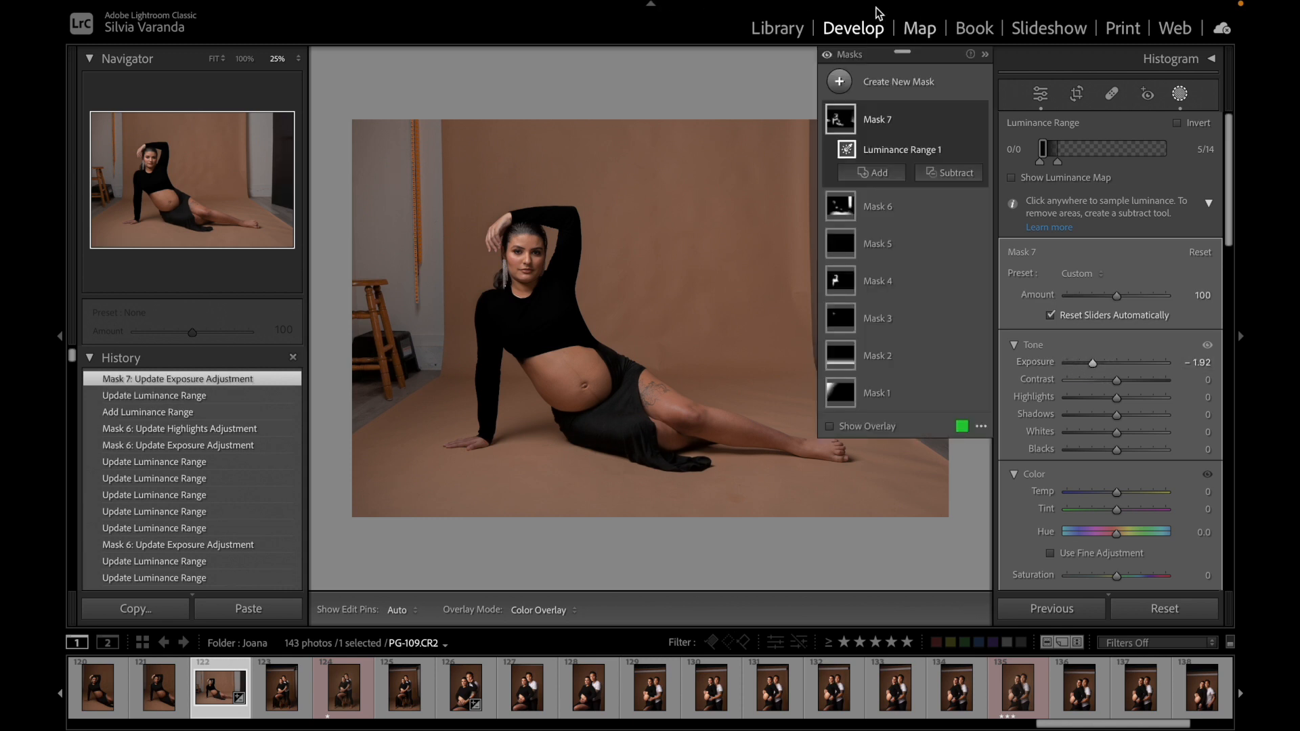
click(979, 120)
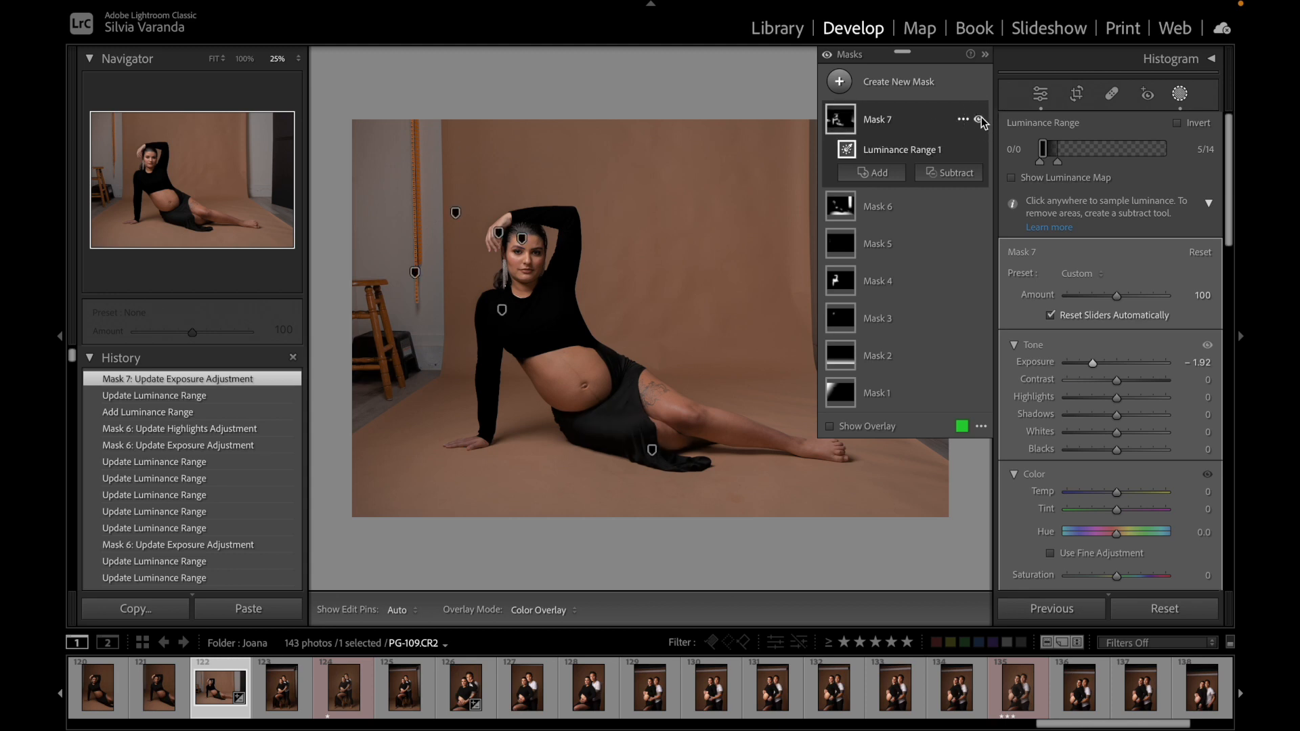
click(979, 120)
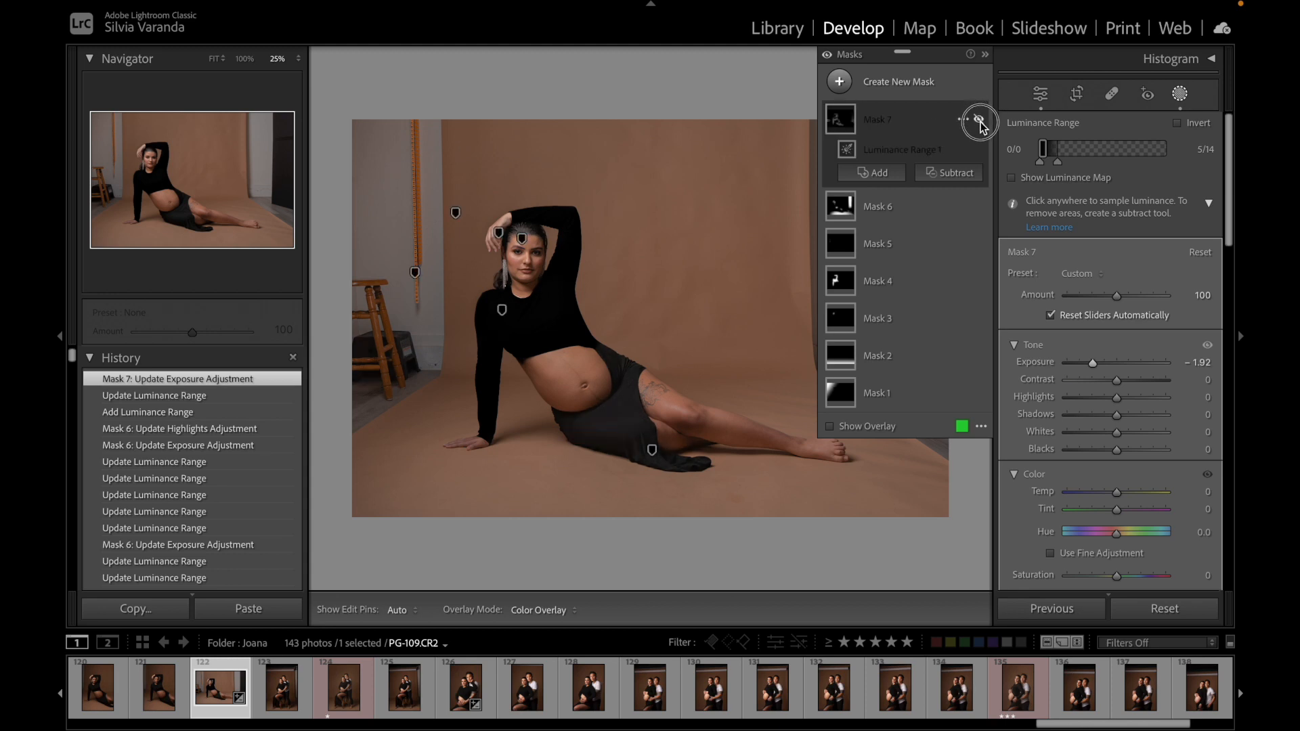
Step: Uncover the full photo and compare it with all masks hidden and shown
click(985, 54)
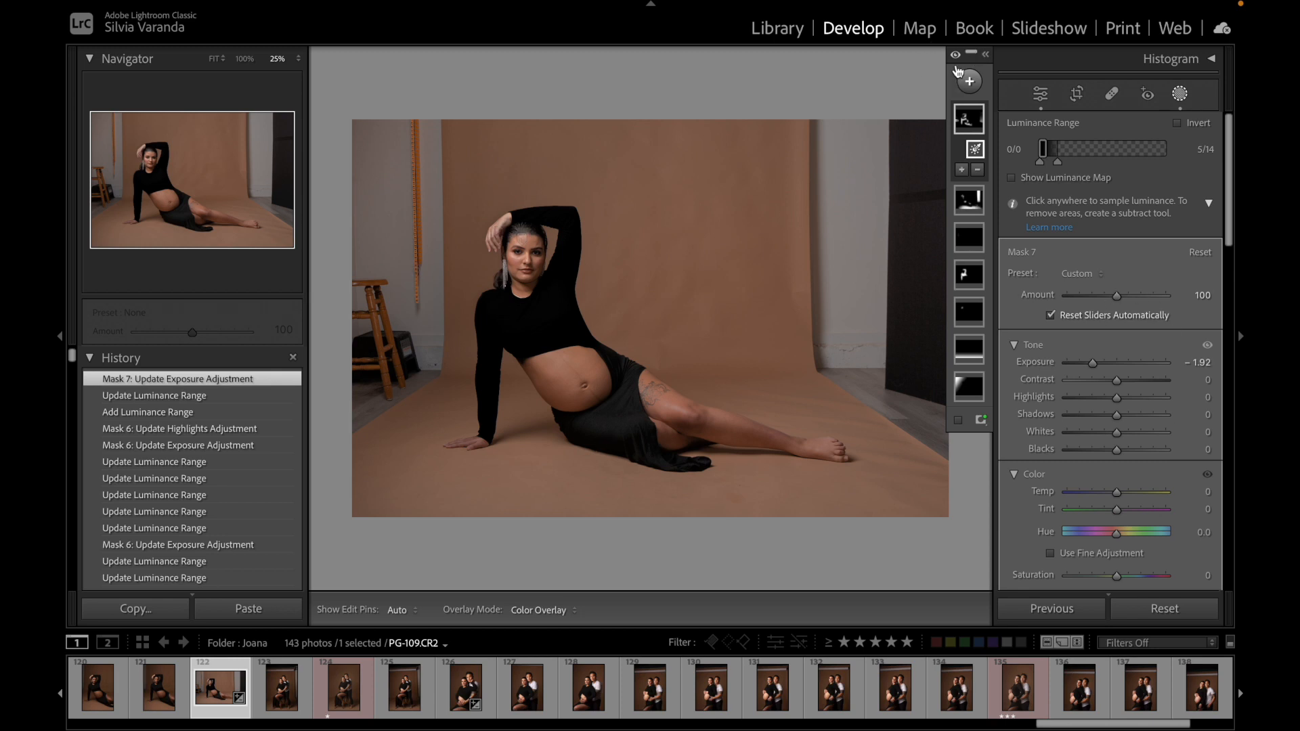
click(957, 58)
click(956, 58)
click(956, 58)
click(956, 58)
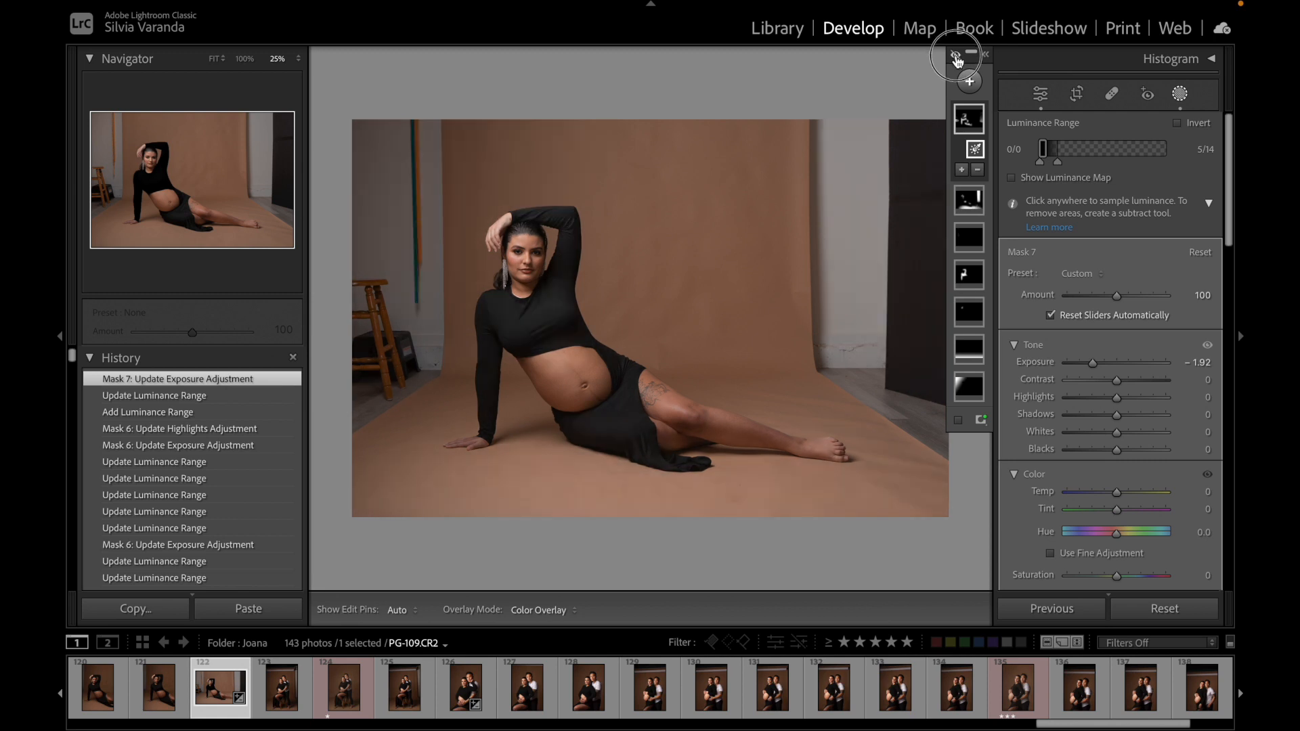
Step: Leave masking to review the Basic adjustments, and return to the mask list
click(1179, 94)
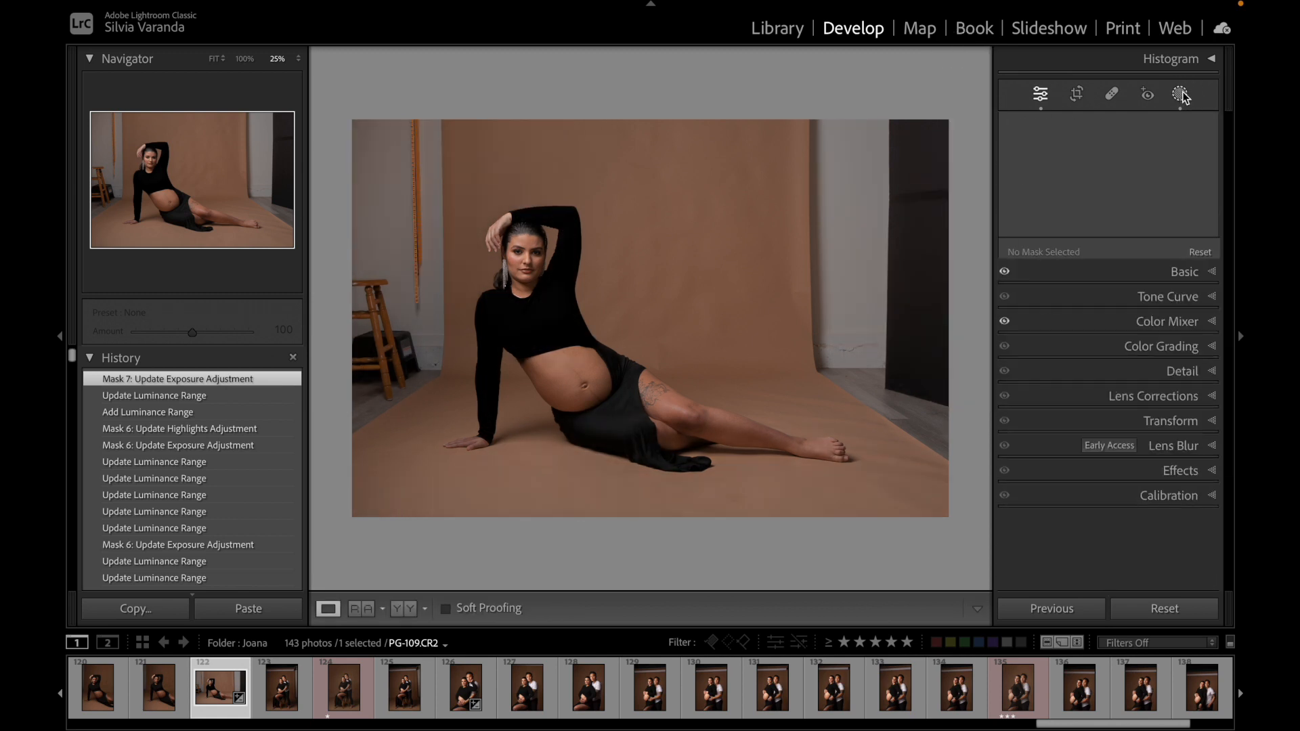
click(1169, 124)
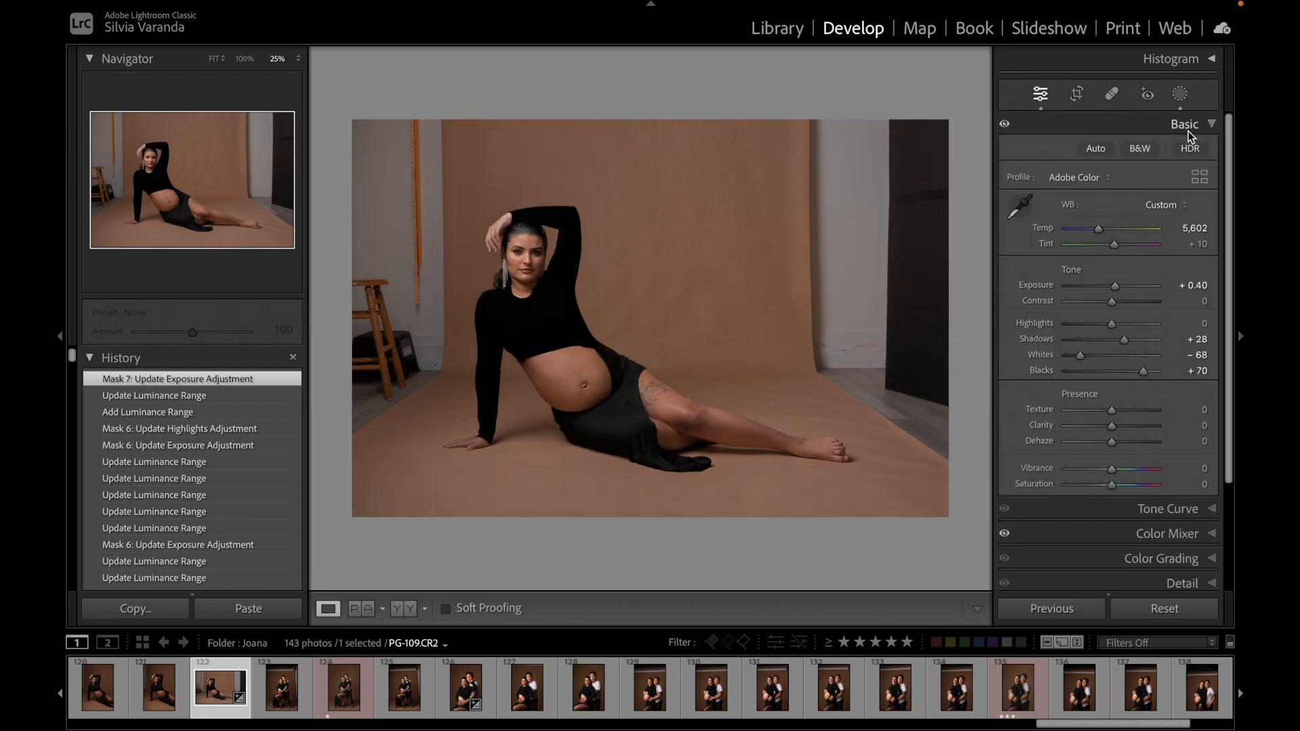
click(1179, 94)
drag(956, 55, 957, 54)
click(1181, 93)
click(1179, 93)
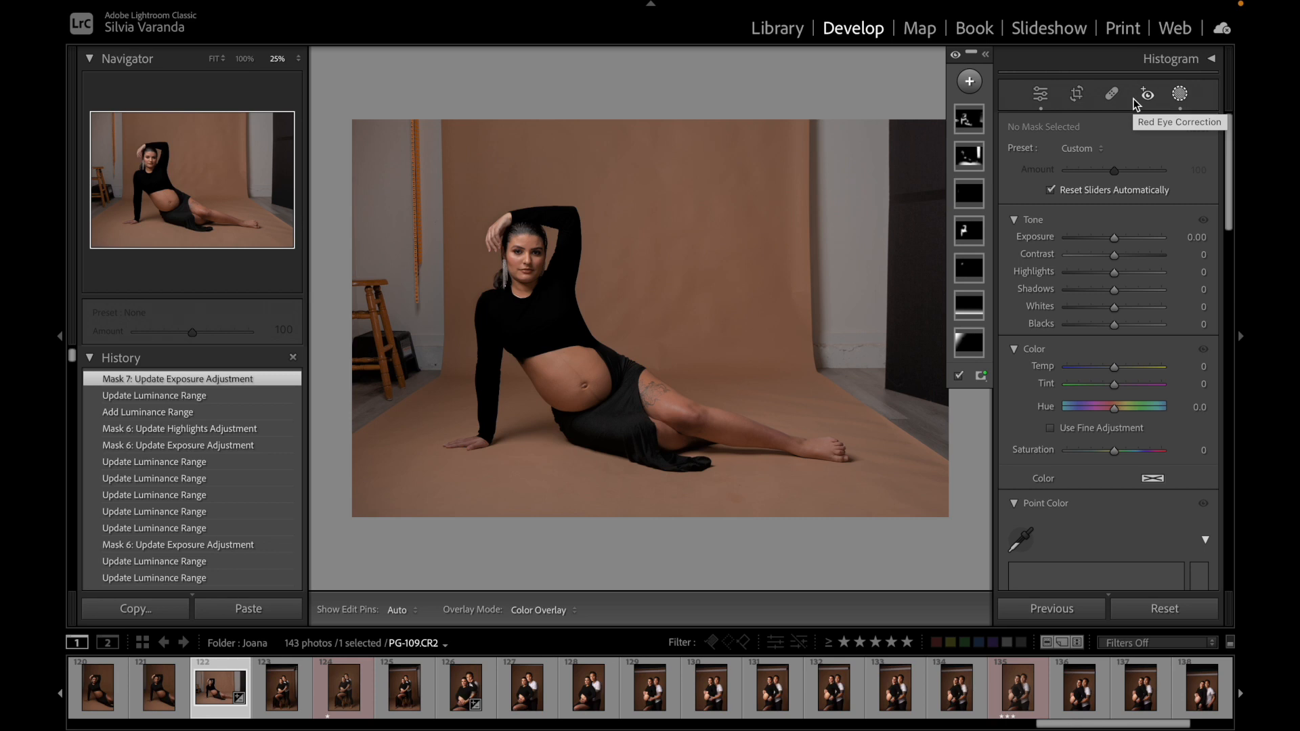
Step: Create a people mask covering only the body skin of Person 1
click(970, 82)
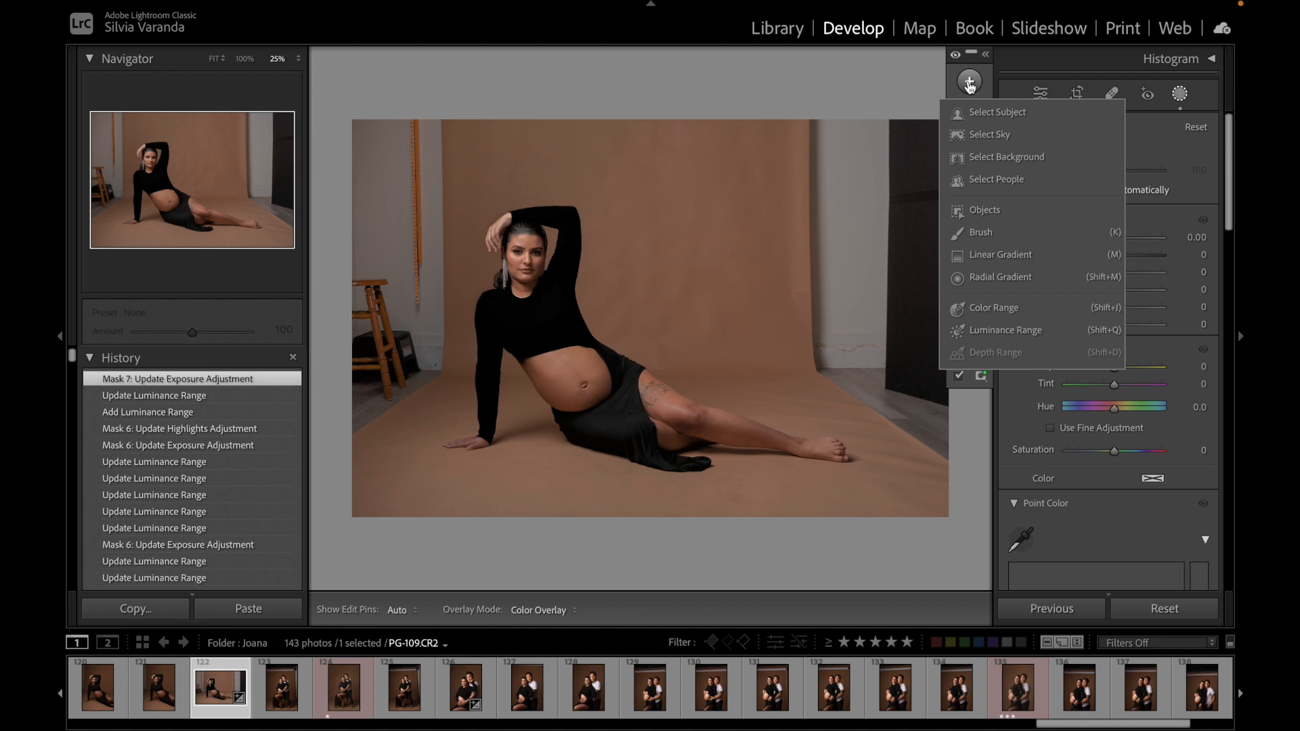
click(996, 180)
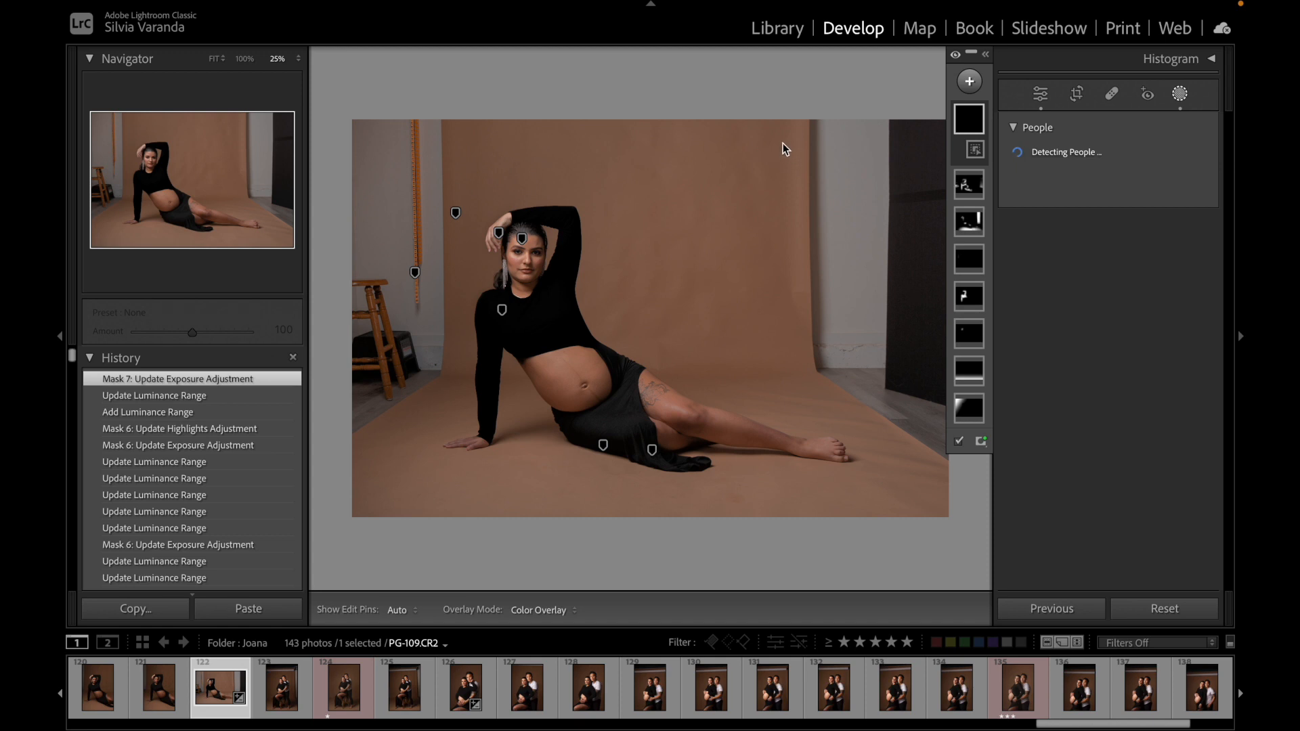
click(1032, 164)
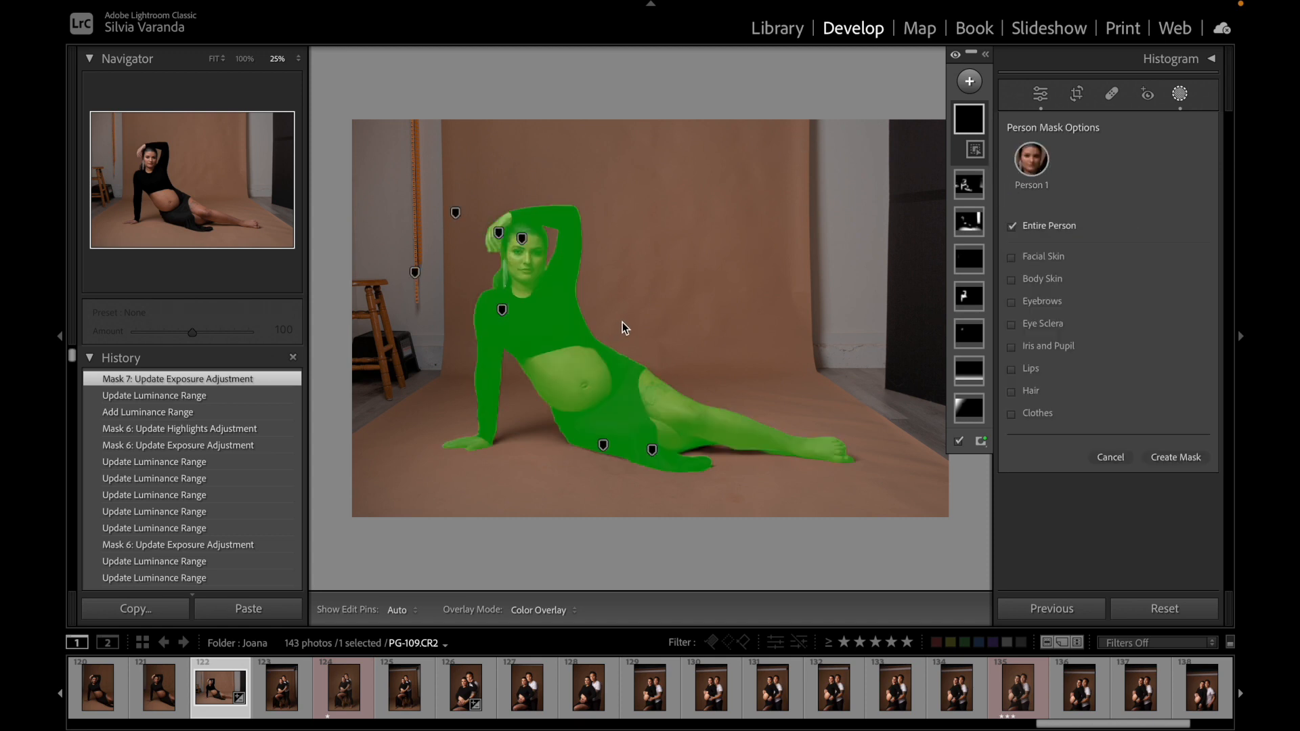
click(1012, 280)
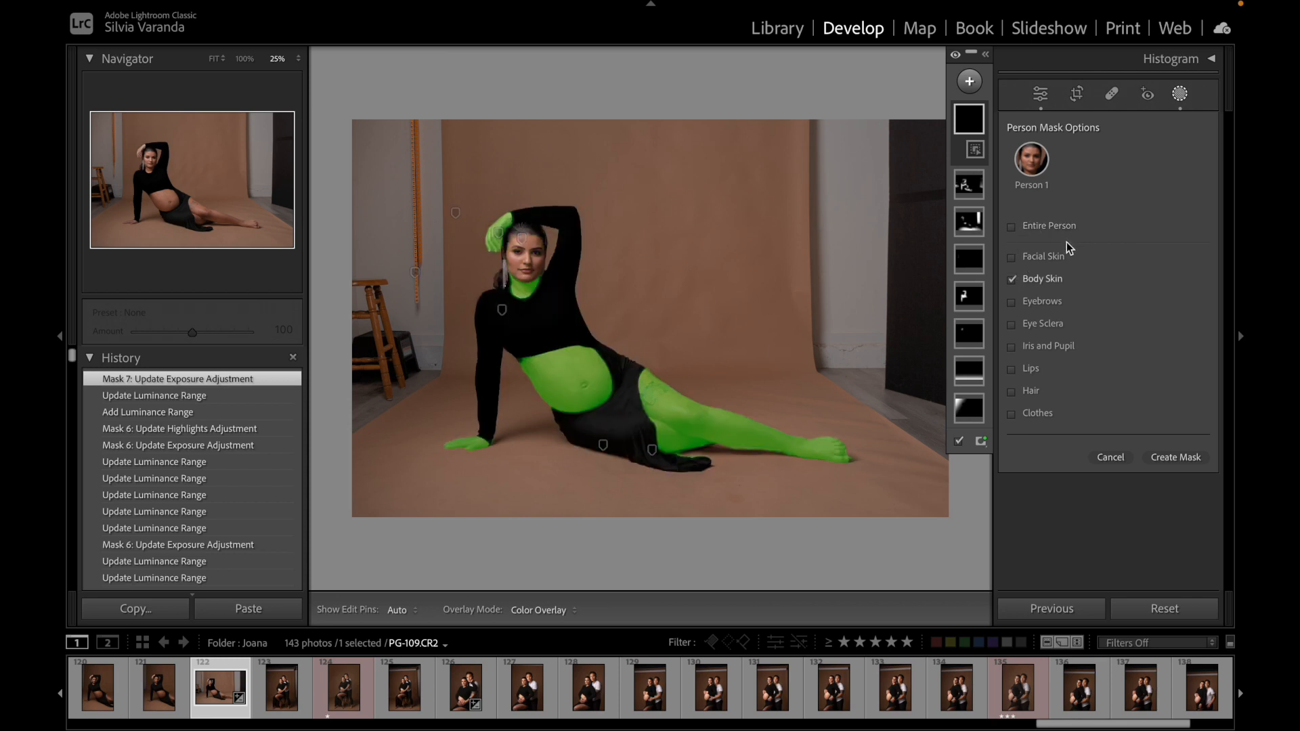
click(1178, 457)
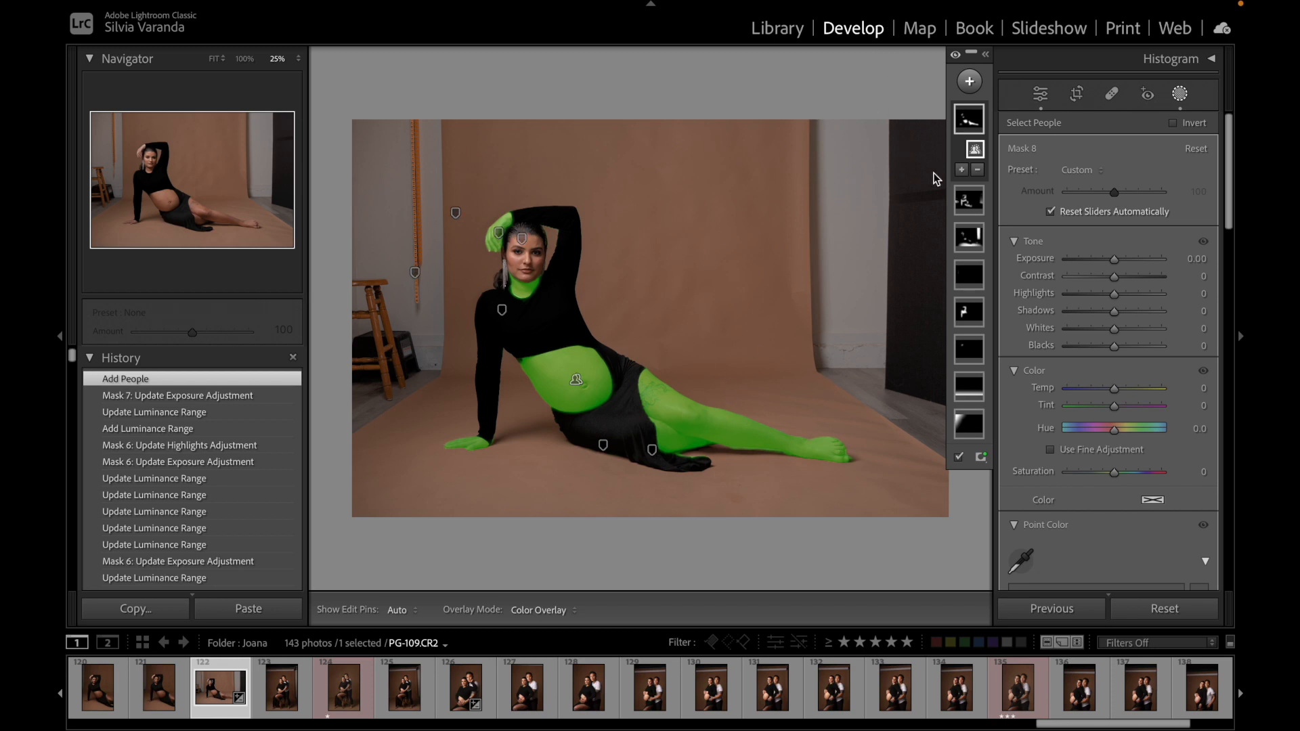
Step: Subtract the raised hand from Mask 8 with a brush of size 8.5, undoing the stray stroke
click(977, 169)
click(986, 54)
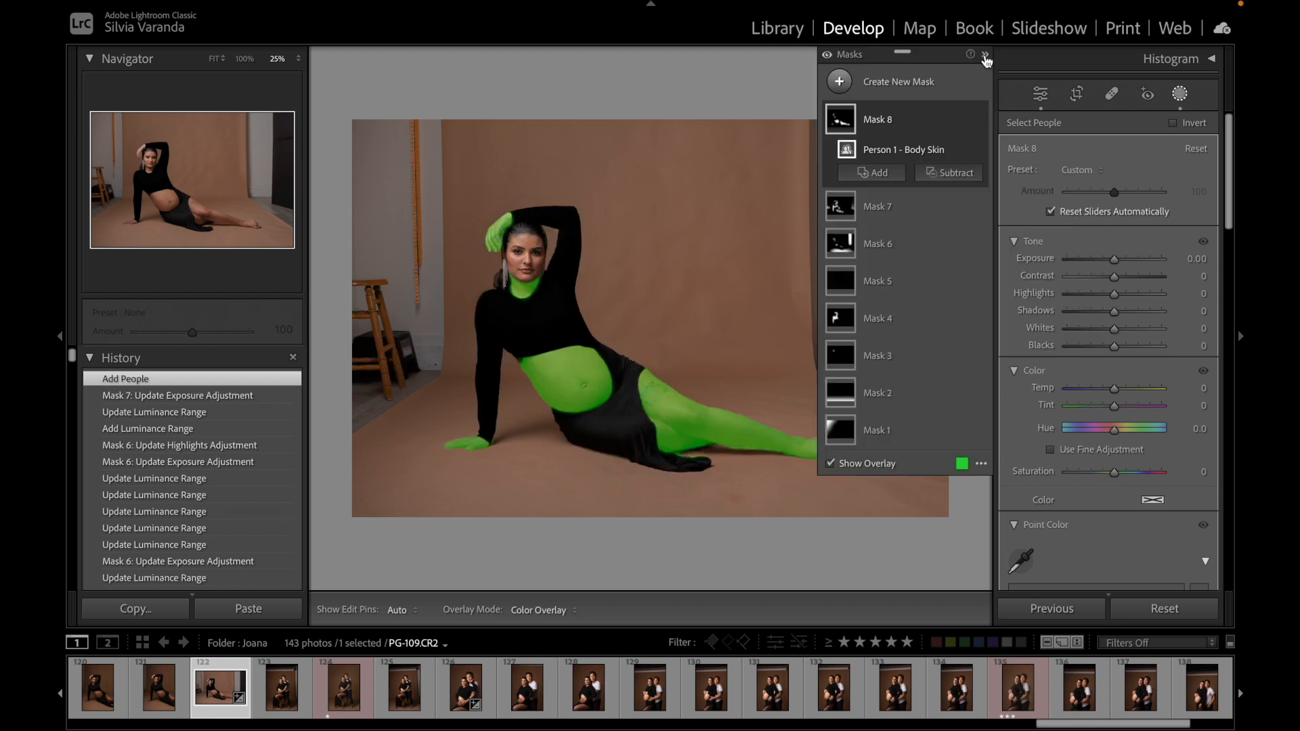
click(956, 173)
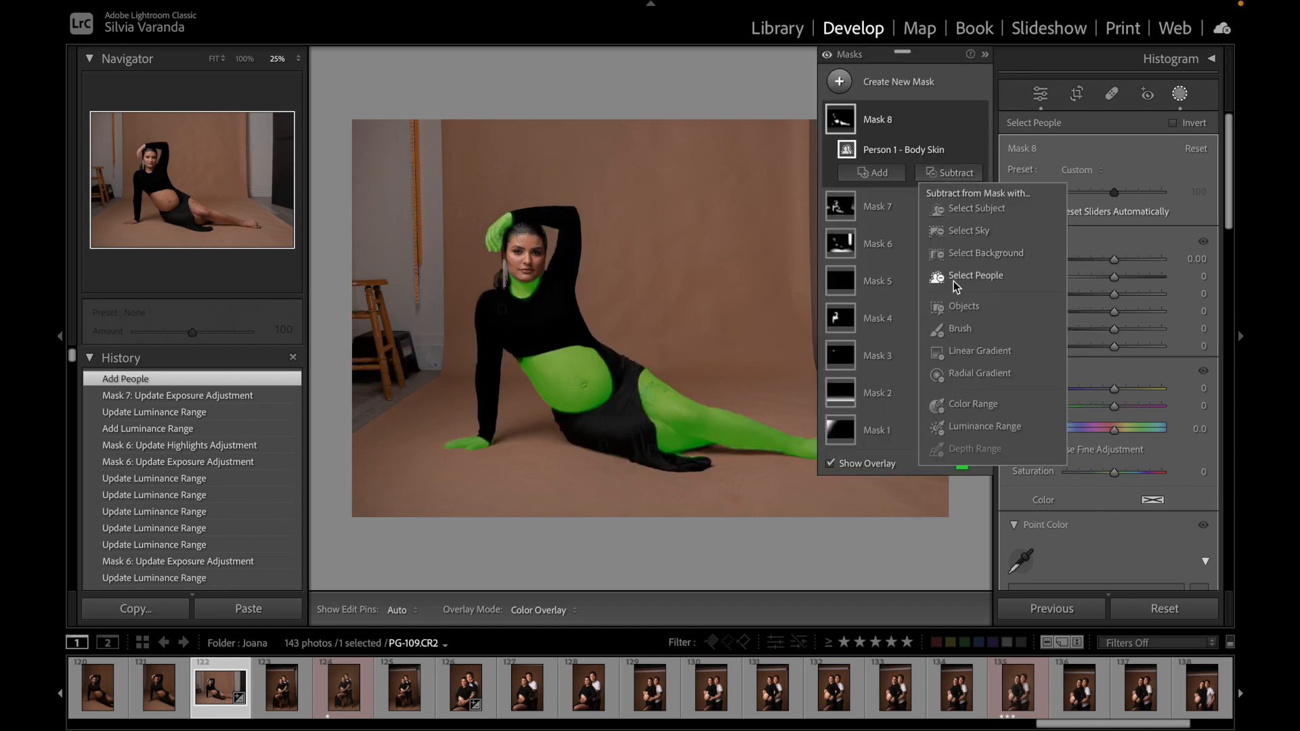
click(959, 330)
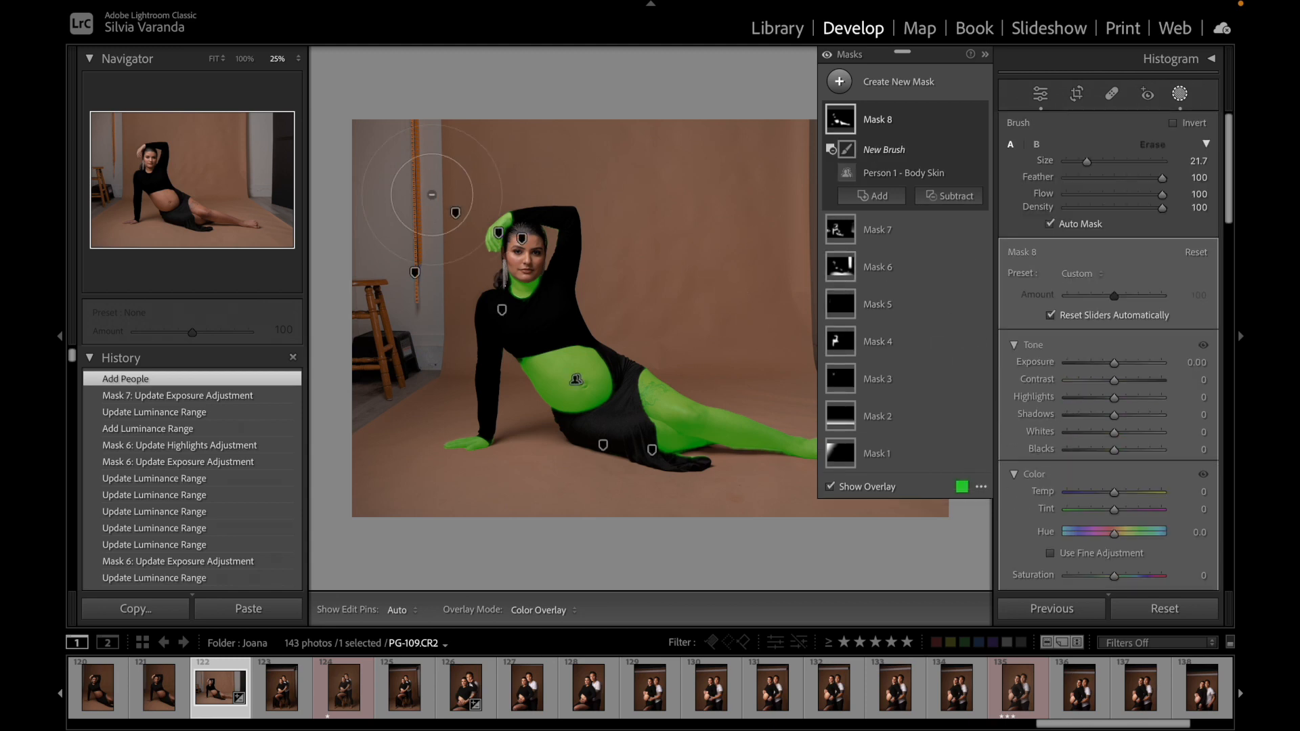
drag(1086, 161, 1074, 161)
mouse_move(486, 224)
mouse_down()
mouse_move(505, 221)
mouse_move(491, 256)
mouse_move(504, 228)
mouse_up()
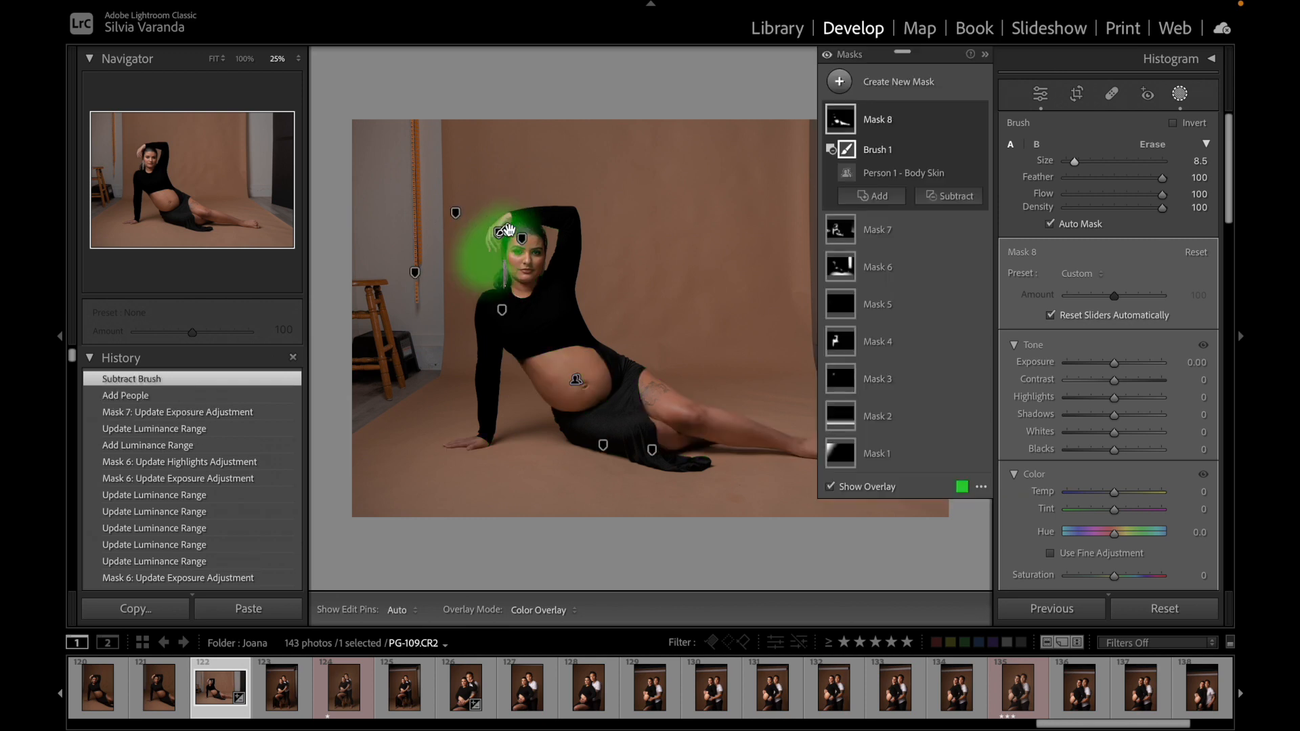
key(ctrl+z)
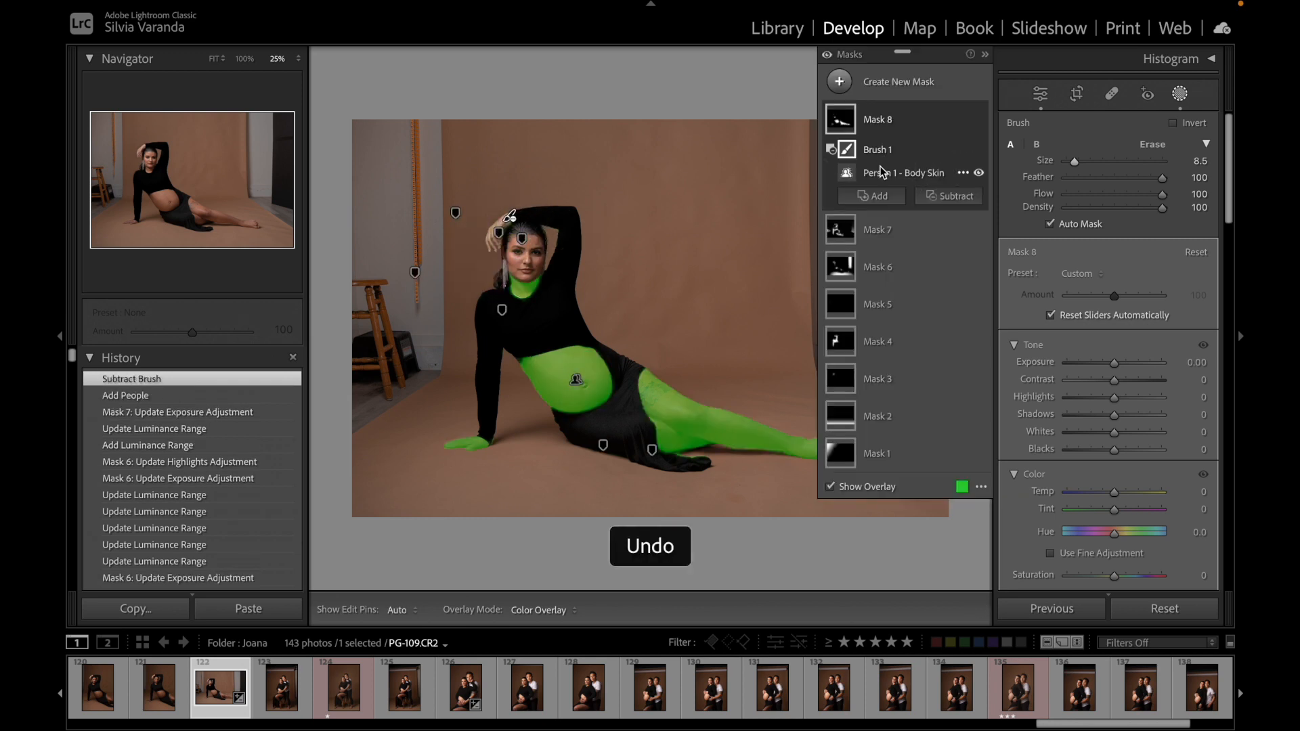
Step: Brush the neck, the hand resting on the floor and the belly out of Mask 8, leaving only the legs
key(h)
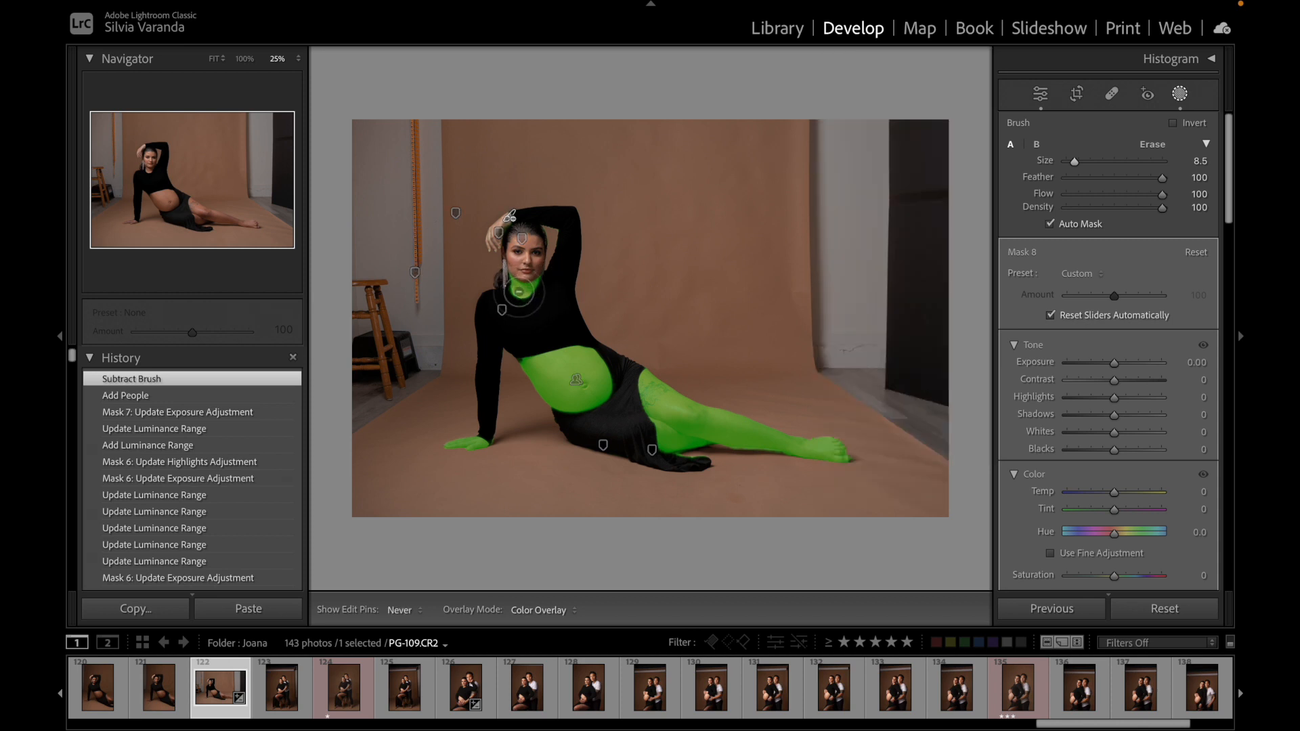
mouse_move(525, 290)
mouse_down()
mouse_move(528, 310)
mouse_move(510, 302)
mouse_move(516, 290)
mouse_up()
drag(478, 444, 446, 446)
mouse_move(526, 406)
mouse_down()
mouse_move(579, 415)
mouse_move(602, 364)
mouse_move(608, 414)
mouse_move(596, 337)
mouse_move(571, 426)
mouse_up()
mouse_move(501, 335)
mouse_down()
mouse_move(574, 421)
mouse_move(543, 351)
mouse_move(510, 364)
mouse_move(567, 354)
mouse_move(612, 416)
mouse_move(562, 402)
mouse_up()
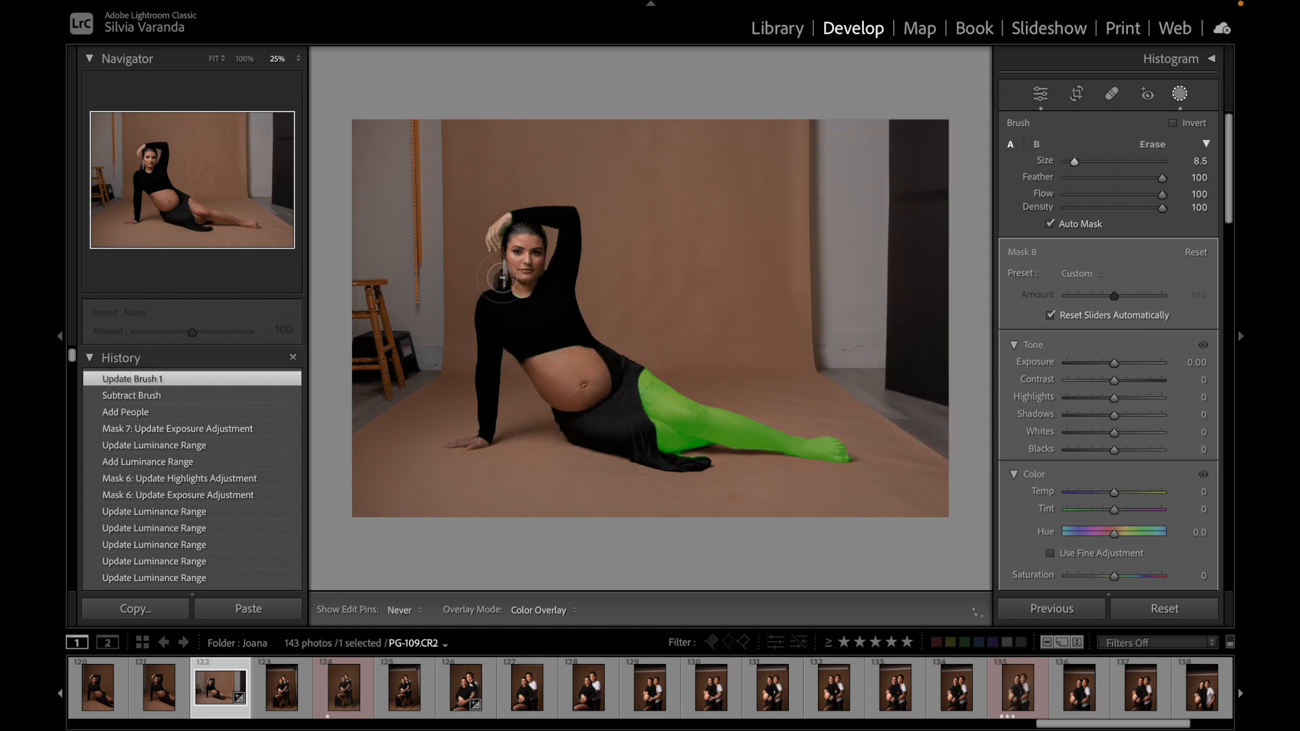
key(h)
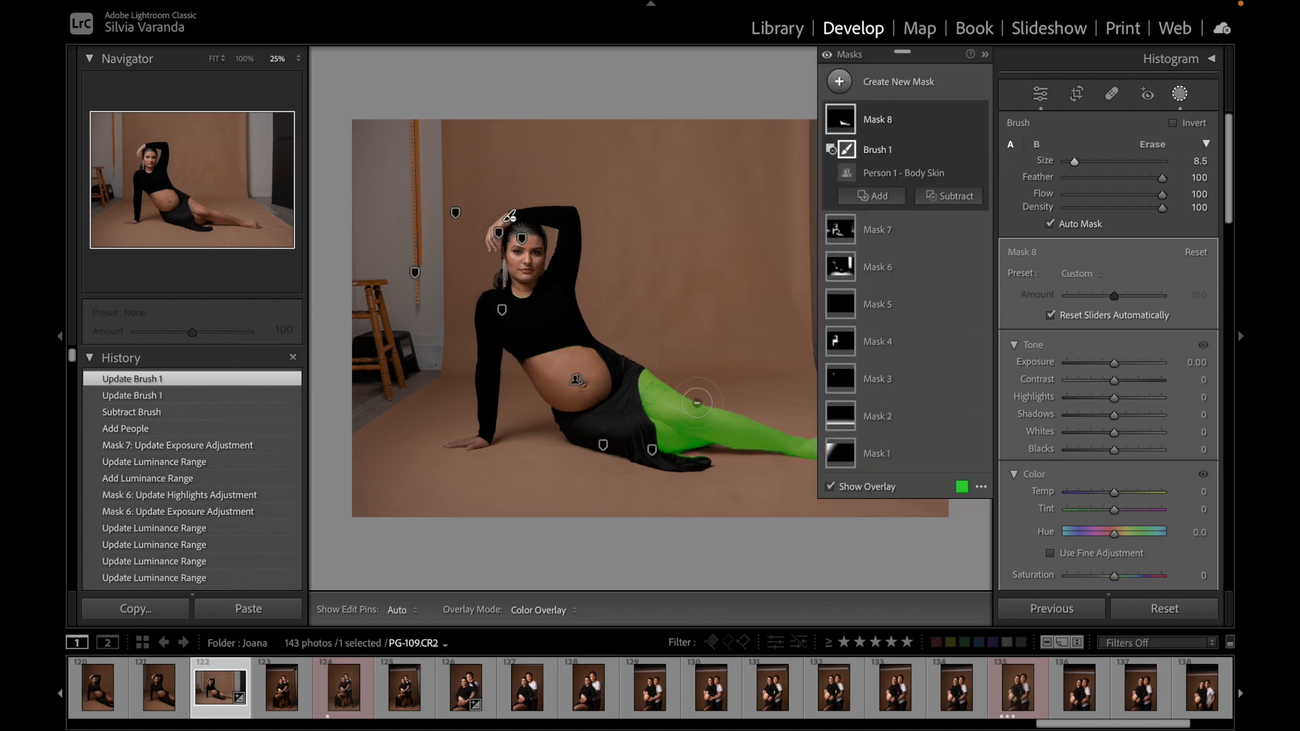
Step: Try a hue of 6.6 and a saturation of 31 on Mask 8, and undo both adjustments
scroll(1025, 260, down, 3)
key(o)
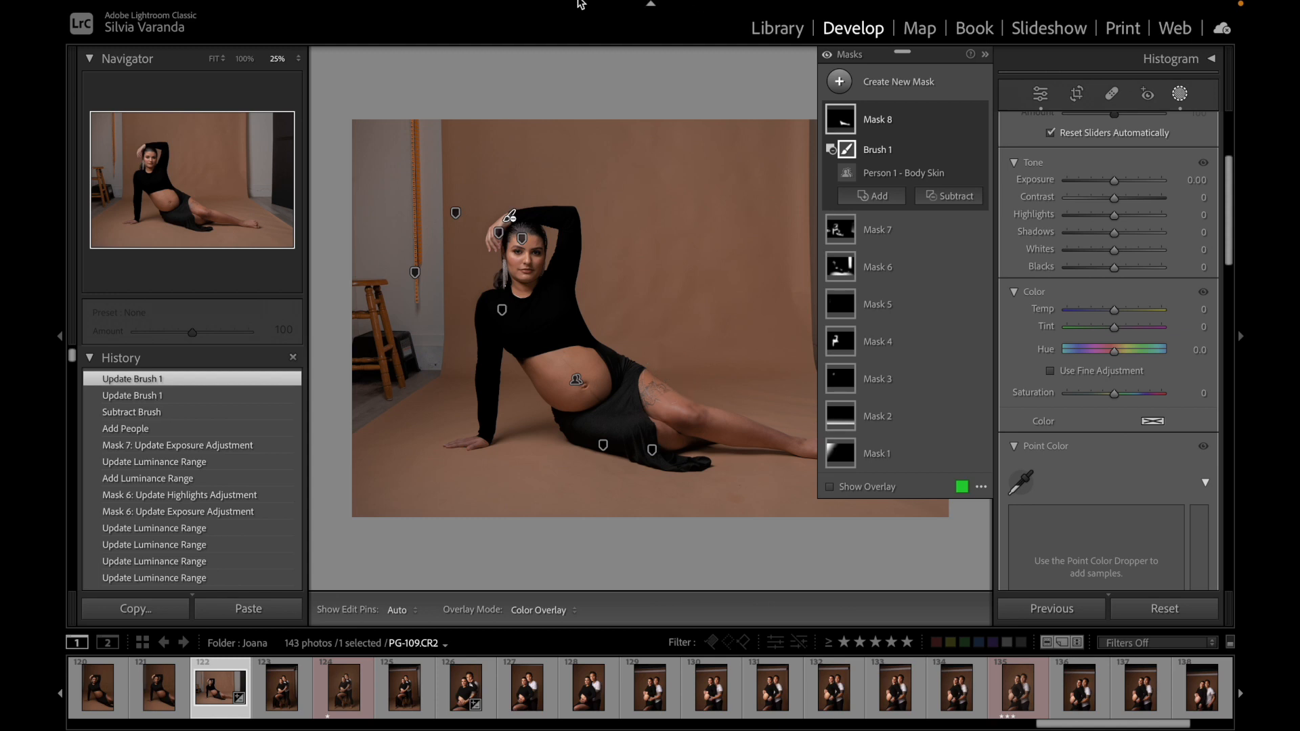
drag(1115, 351, 1128, 394)
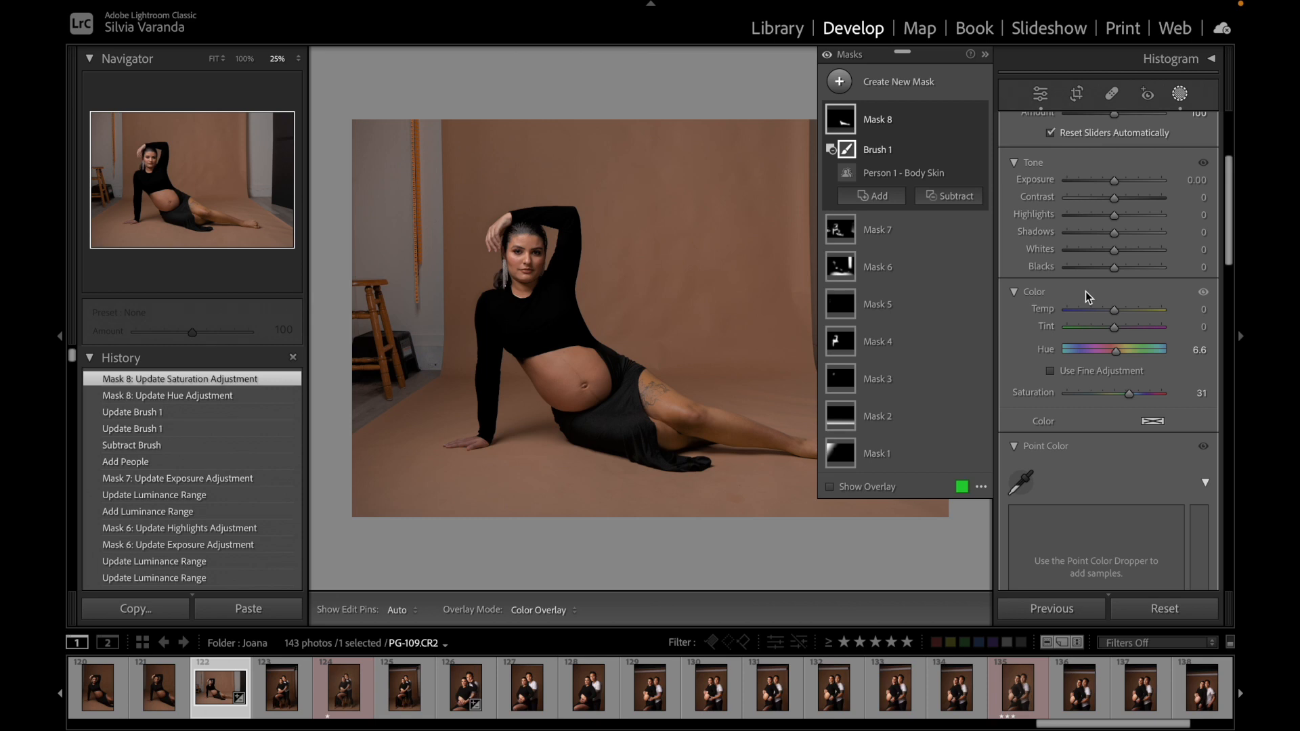
key(ctrl+z)
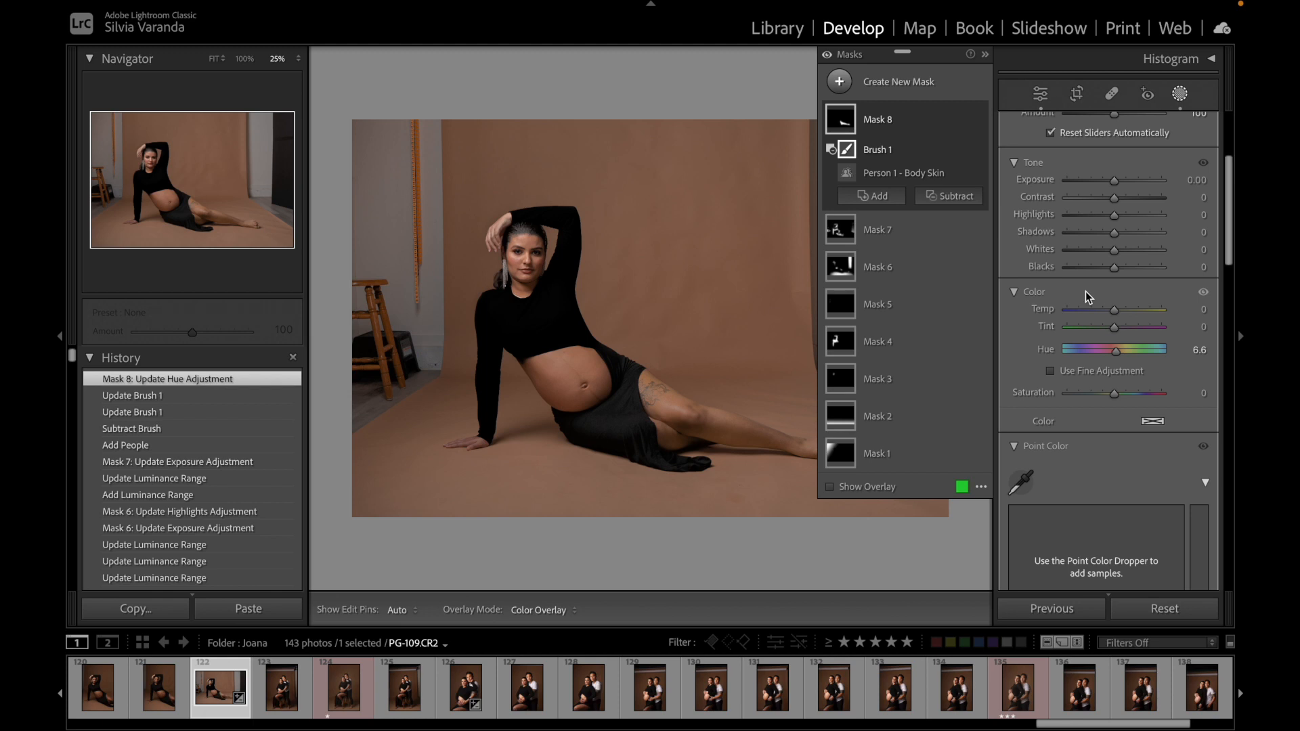
key(ctrl+z)
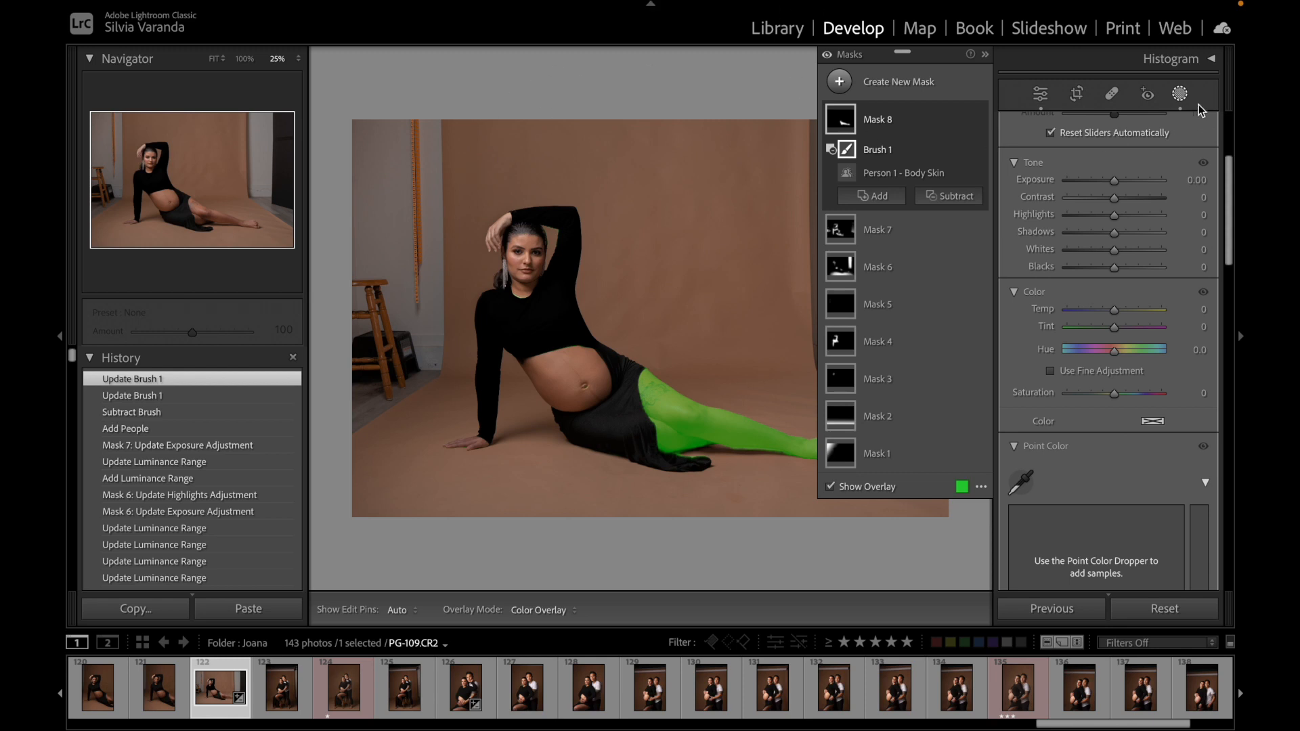
Step: Leave masking and compare the photo with the Color Mixer adjustments switched off and on
click(1180, 94)
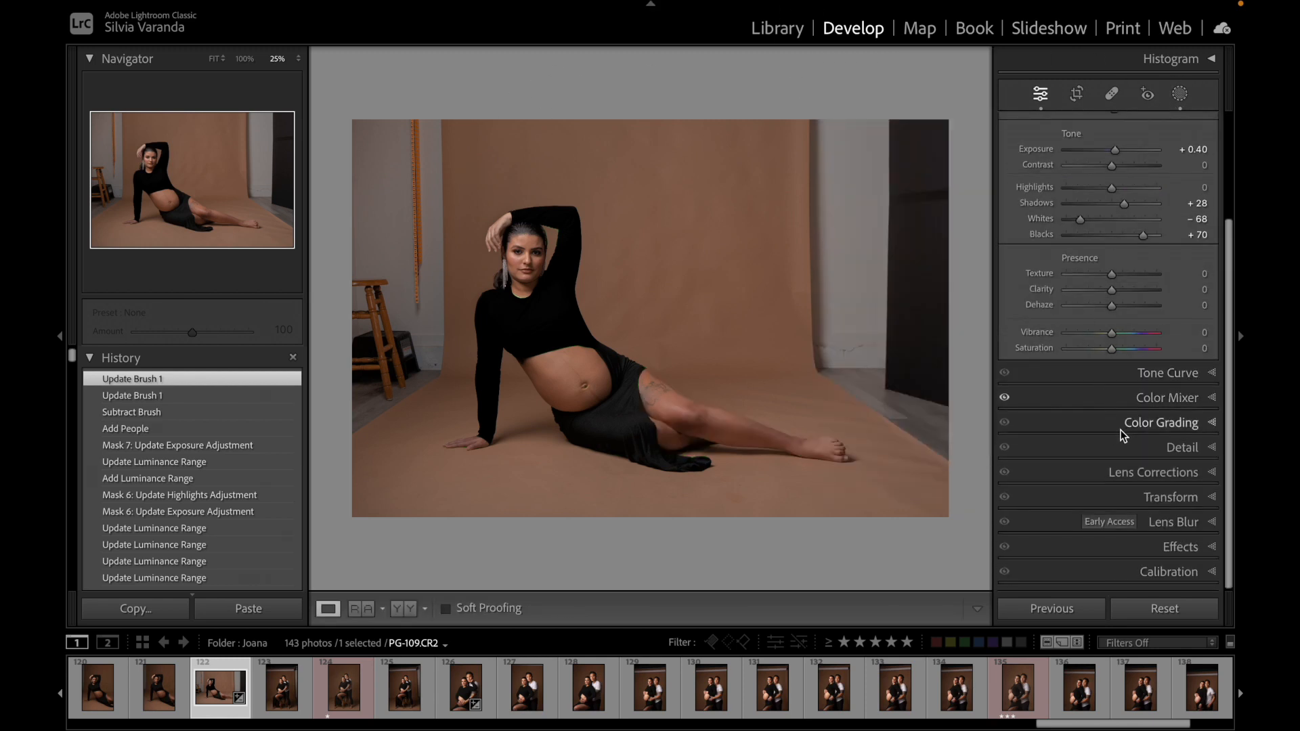
click(1097, 407)
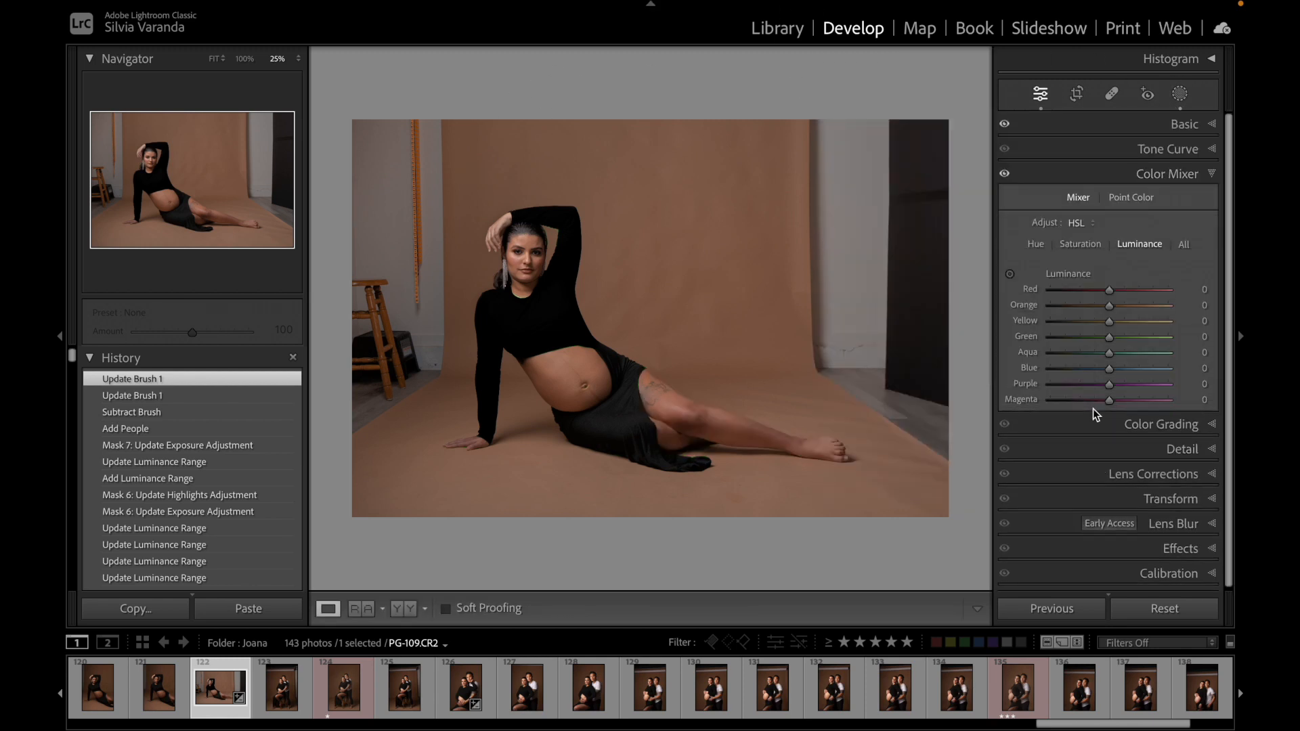
click(1004, 175)
click(1006, 176)
Step: Reset the Color Mixer's red hue and red saturation to 0
click(1035, 245)
double_click(1030, 290)
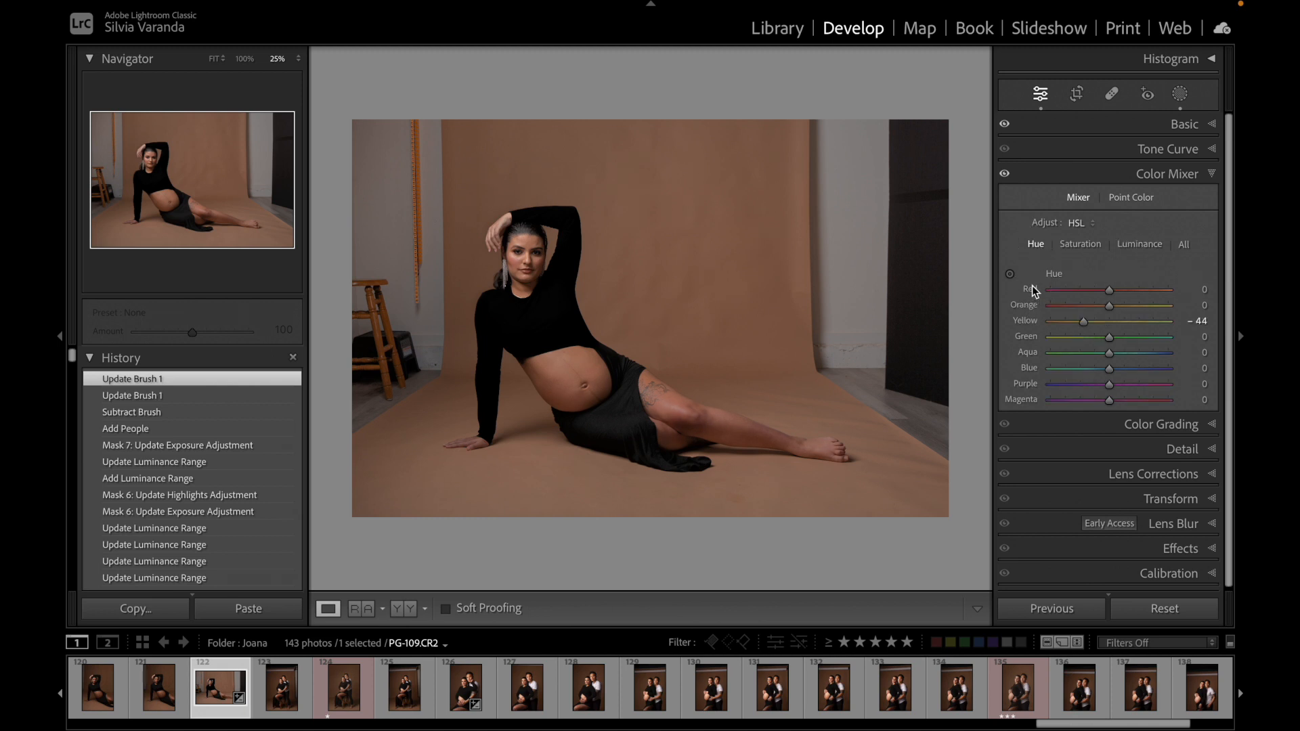
click(1079, 245)
double_click(1036, 291)
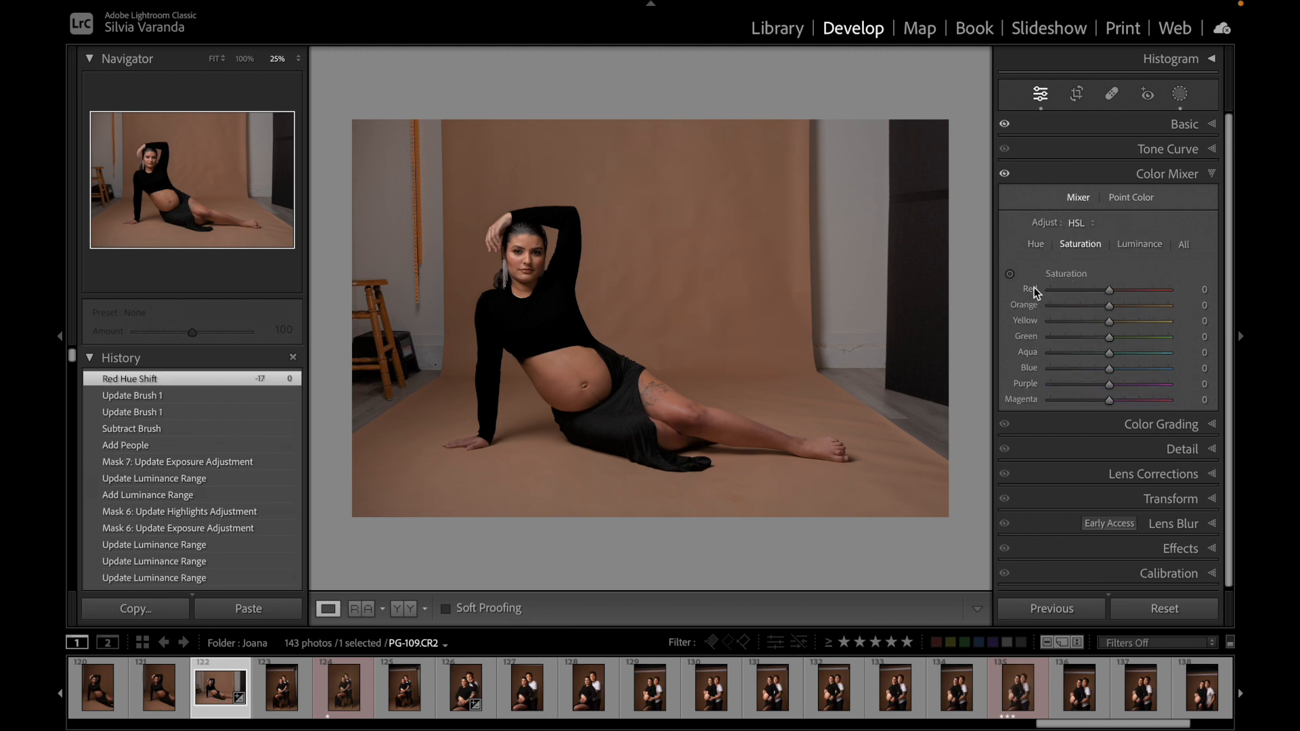
Step: Compare the photo with the Color Mixer off and on again, and review its hue and saturation values
click(1007, 175)
click(1007, 175)
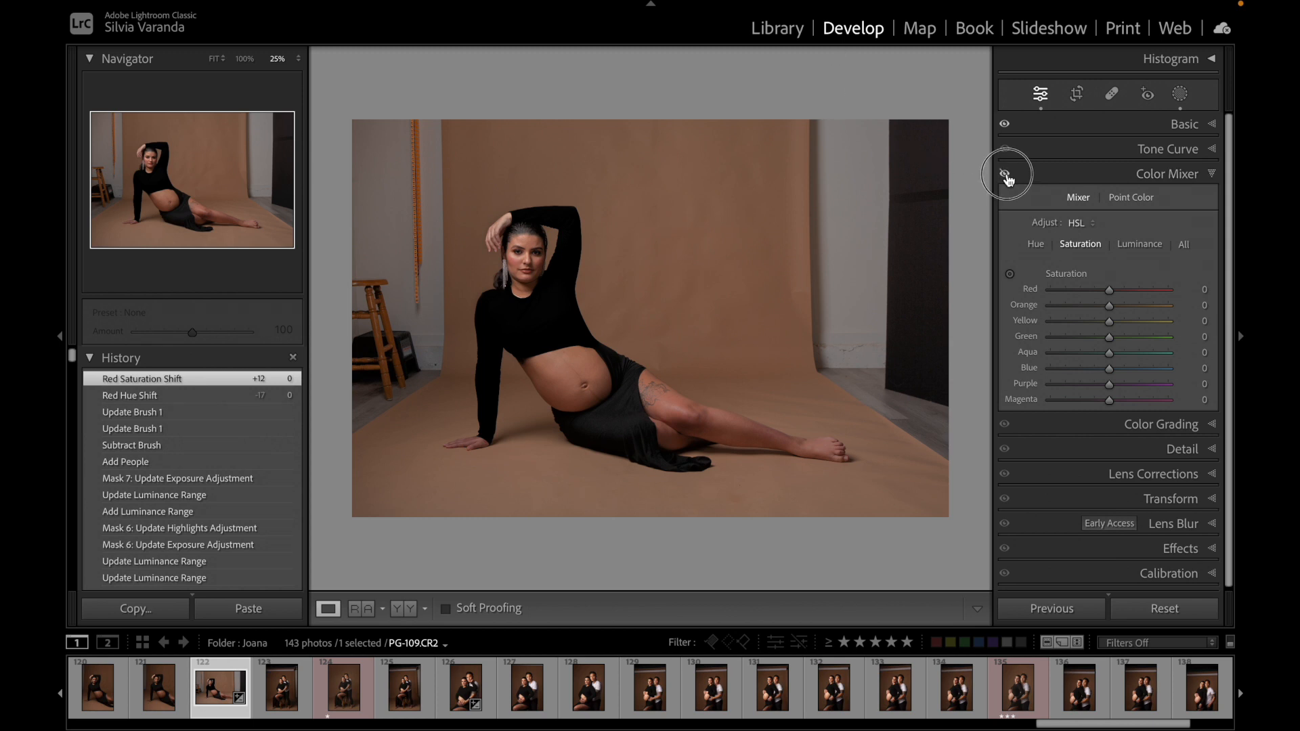
click(1006, 176)
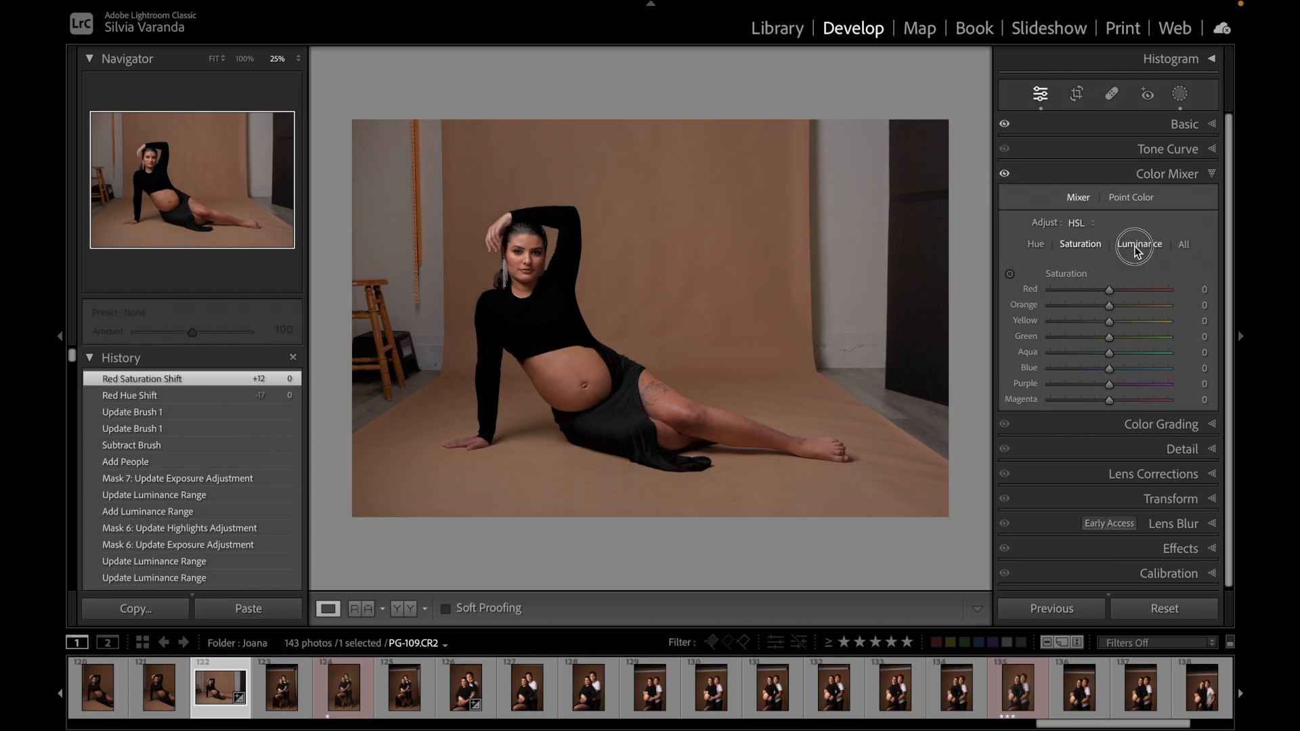
click(1036, 244)
click(1080, 245)
click(1116, 171)
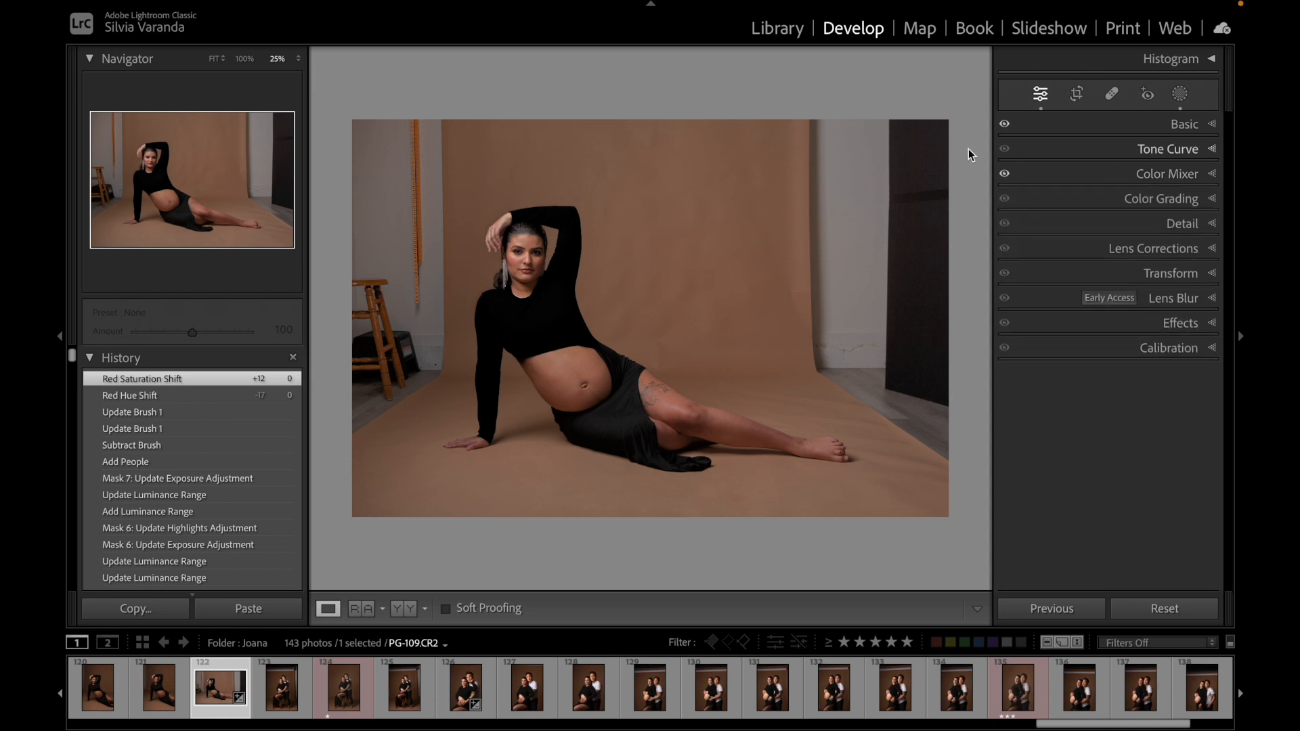
Step: Reopen Mask 8 and set its hue to 4.4 and its saturation to 4
click(1180, 93)
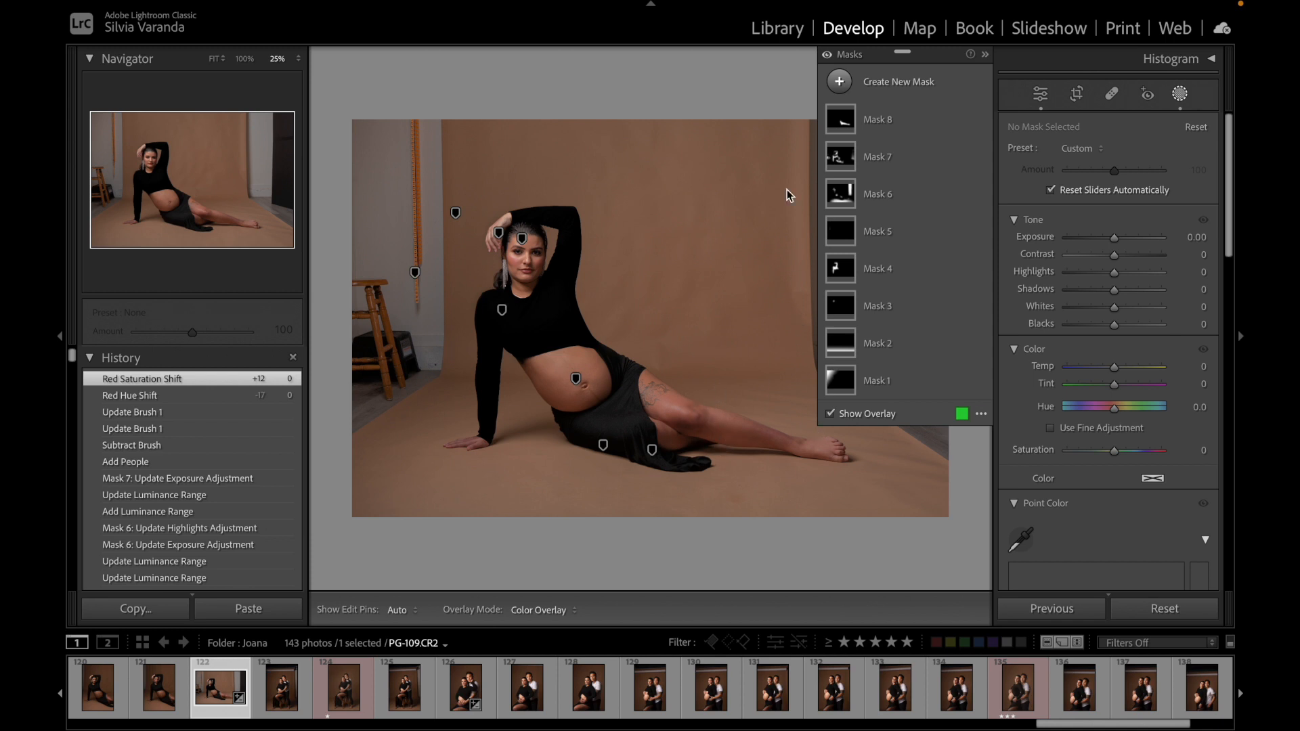
click(843, 122)
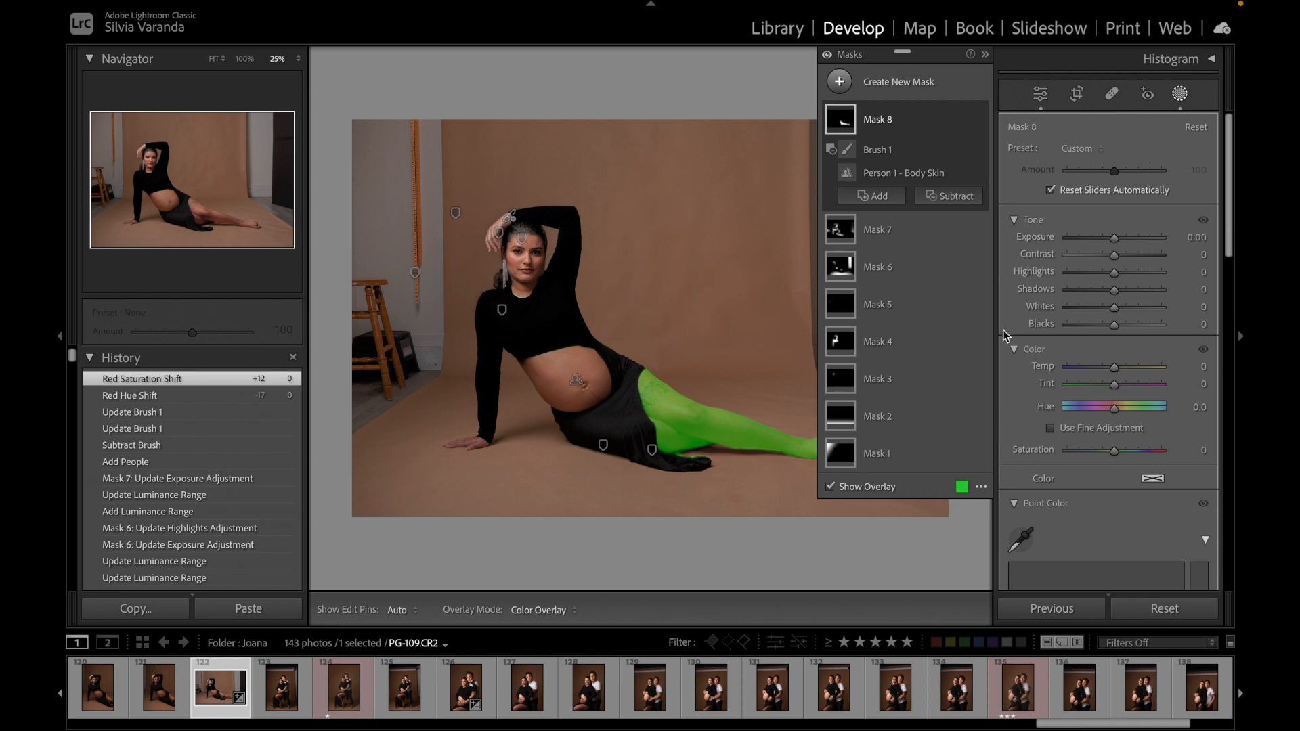
drag(1114, 408, 1117, 413)
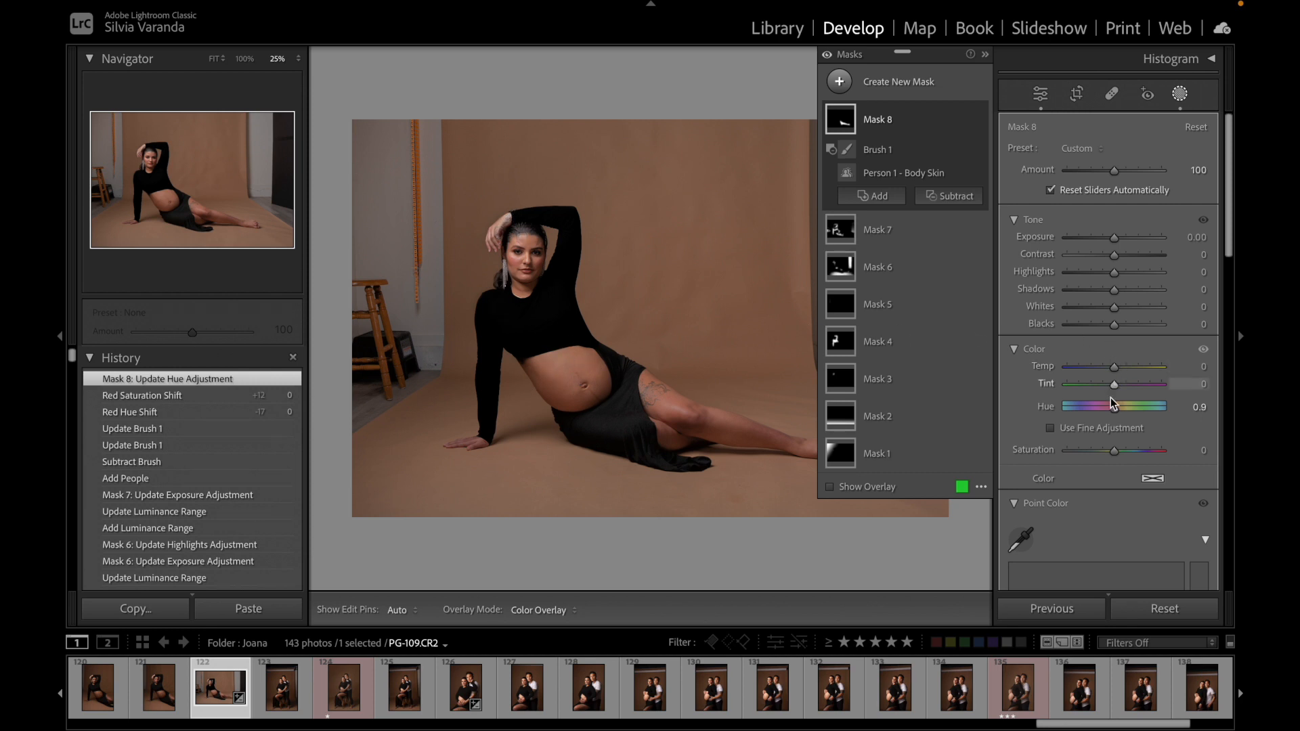
drag(1115, 414, 1117, 456)
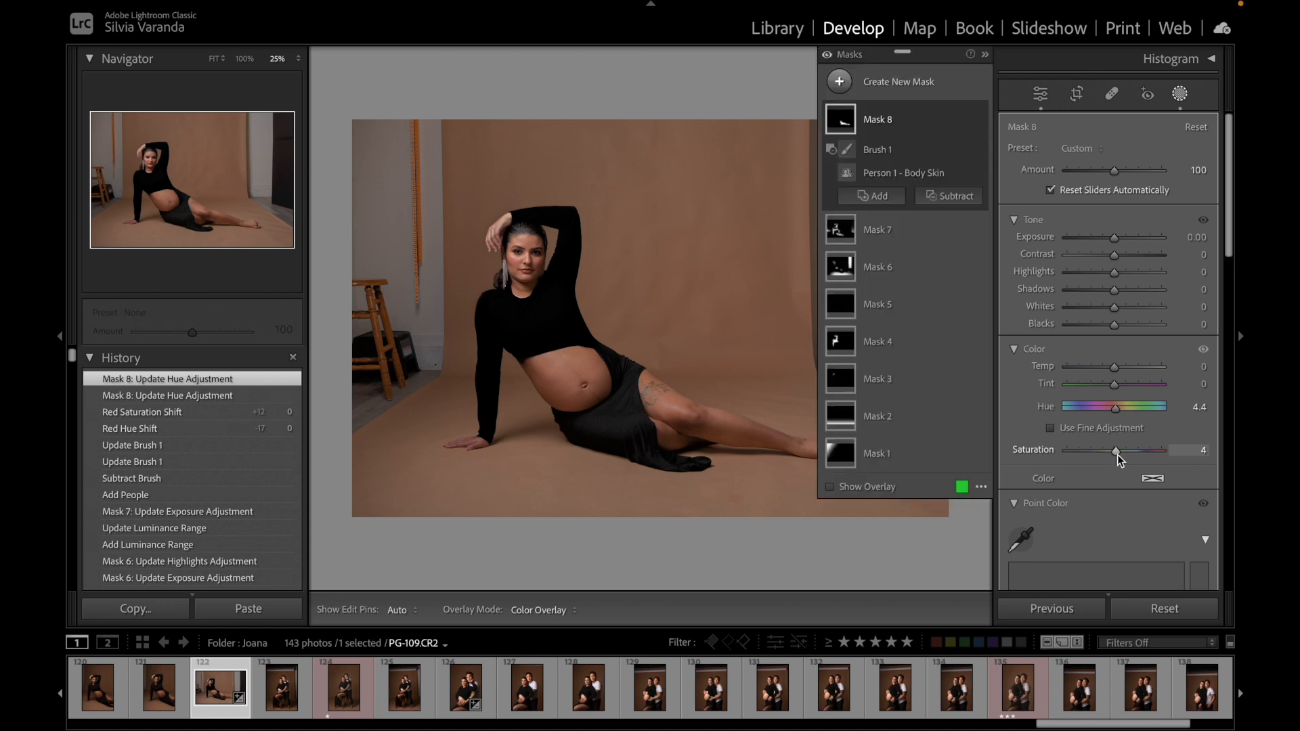
Step: Compare the photo with Mask 8 hidden and shown
click(981, 124)
click(981, 124)
click(980, 120)
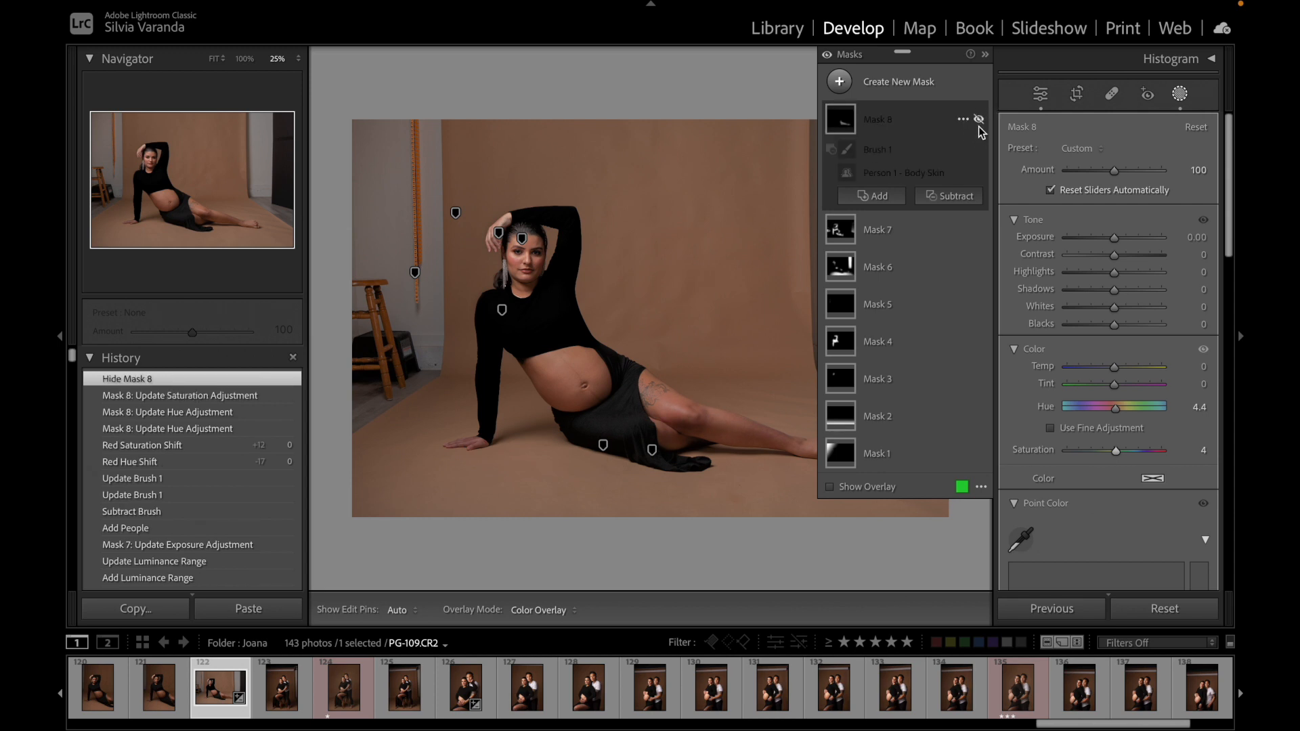
click(979, 121)
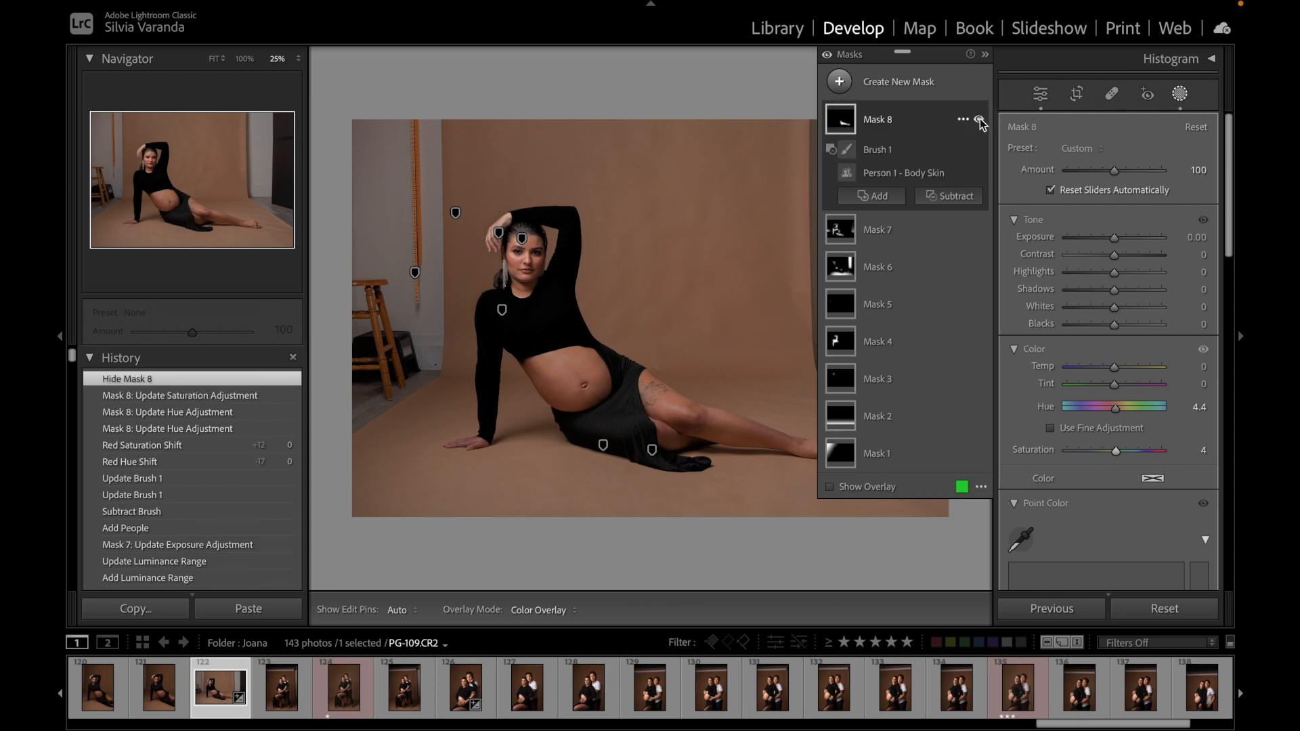
click(979, 122)
click(981, 122)
click(980, 122)
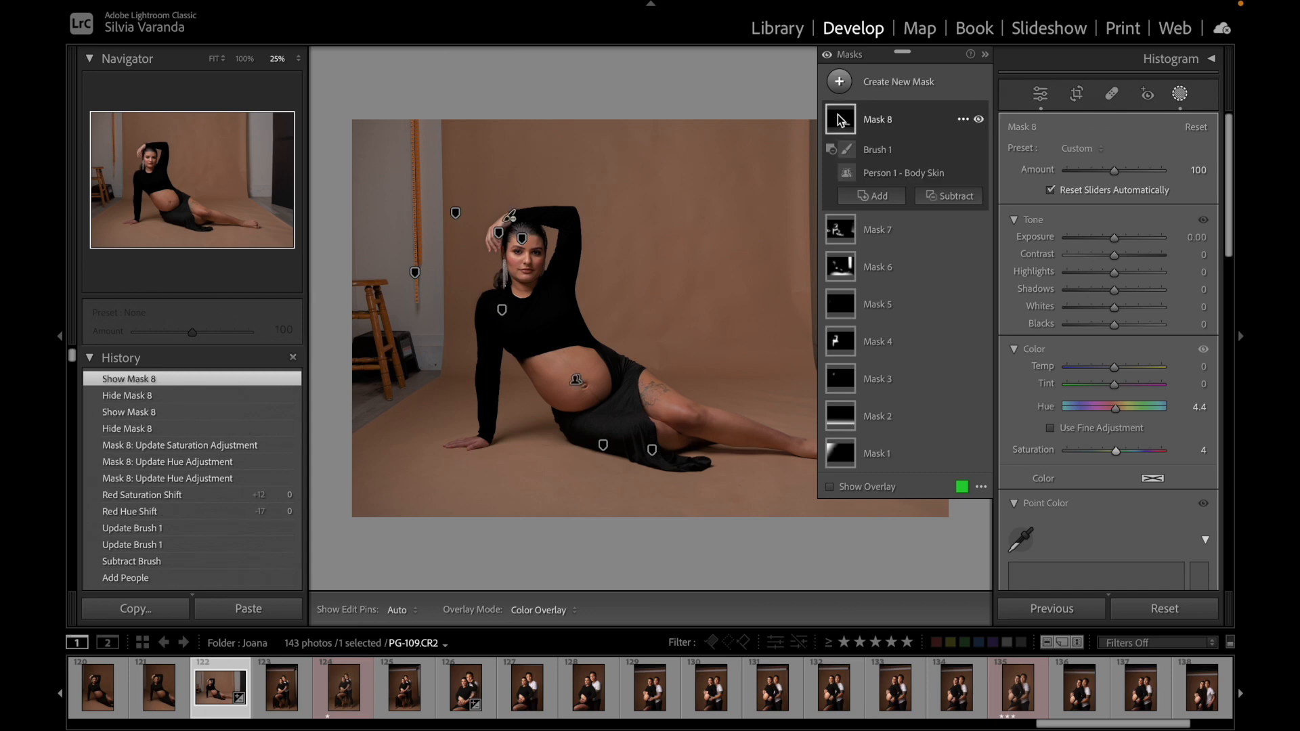
Step: Examine the masked leg and its tattoo at 100% with more room around the photo
click(244, 59)
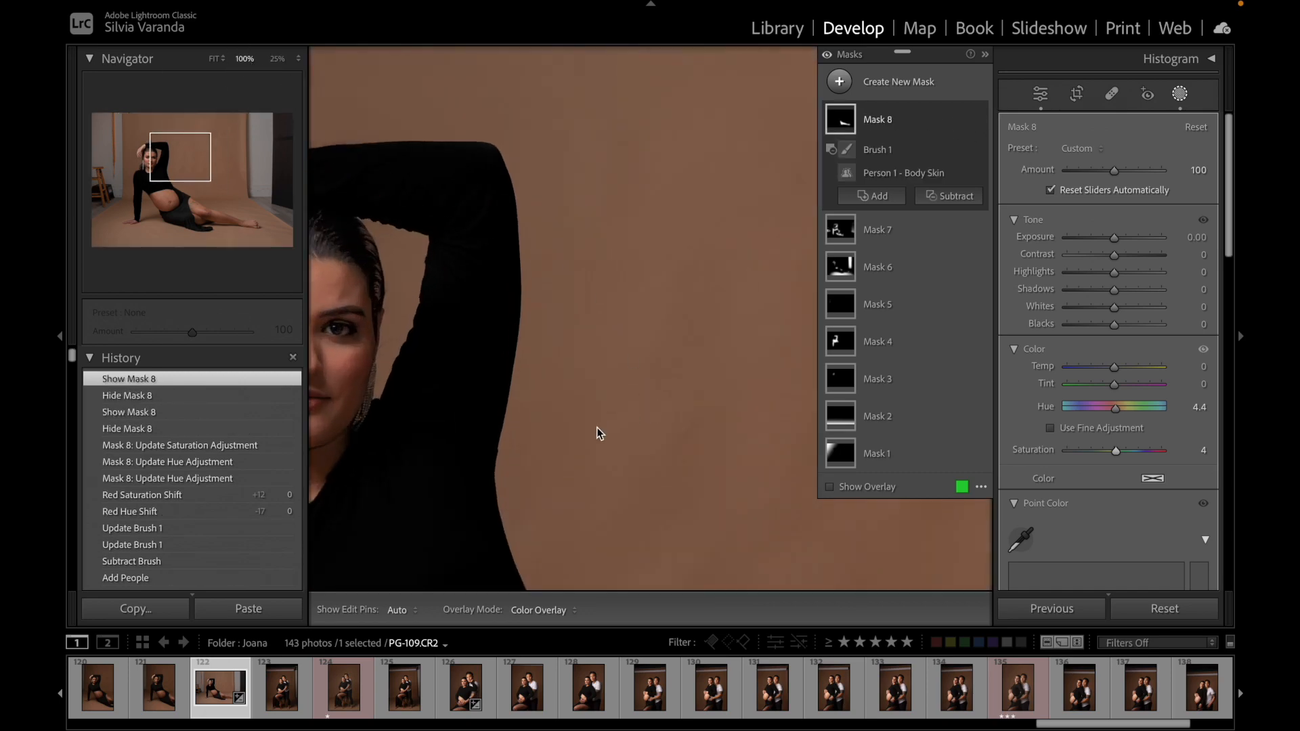
drag(632, 479, 614, 207)
drag(656, 380, 622, 232)
click(985, 56)
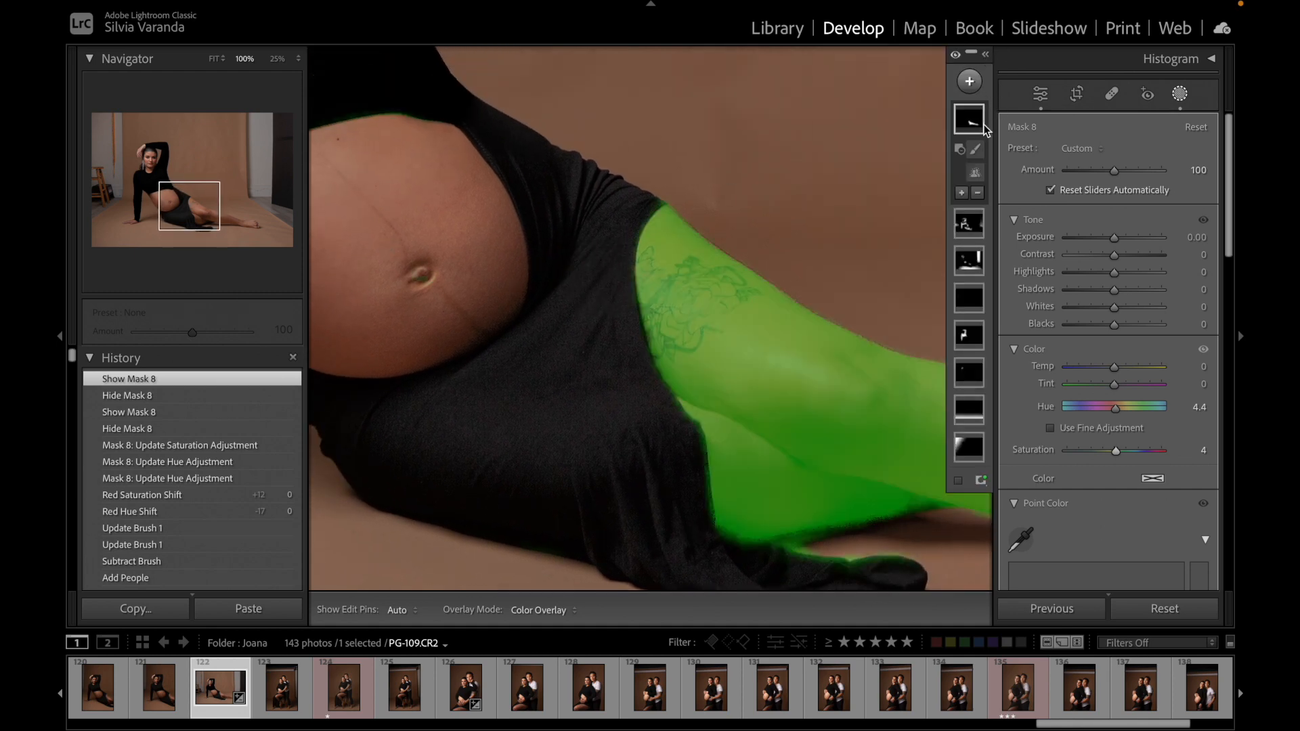
click(989, 58)
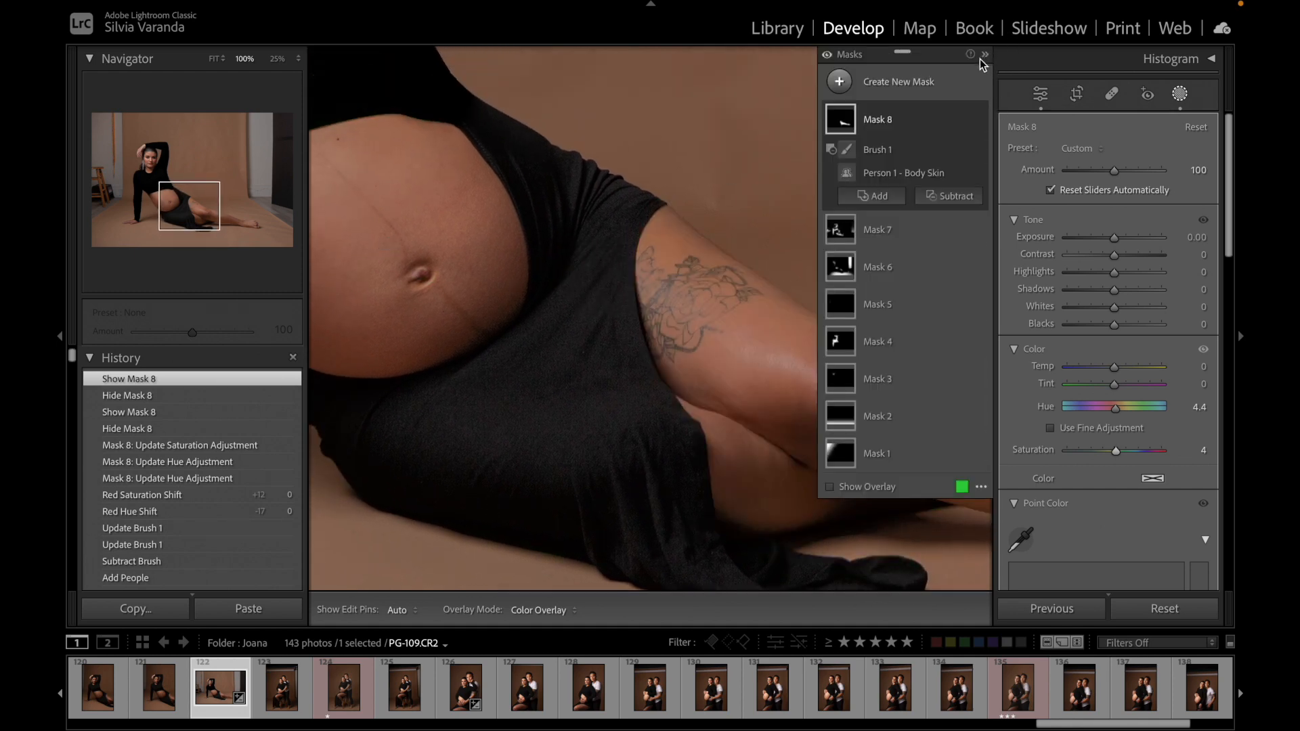
drag(610, 295, 392, 291)
click(59, 337)
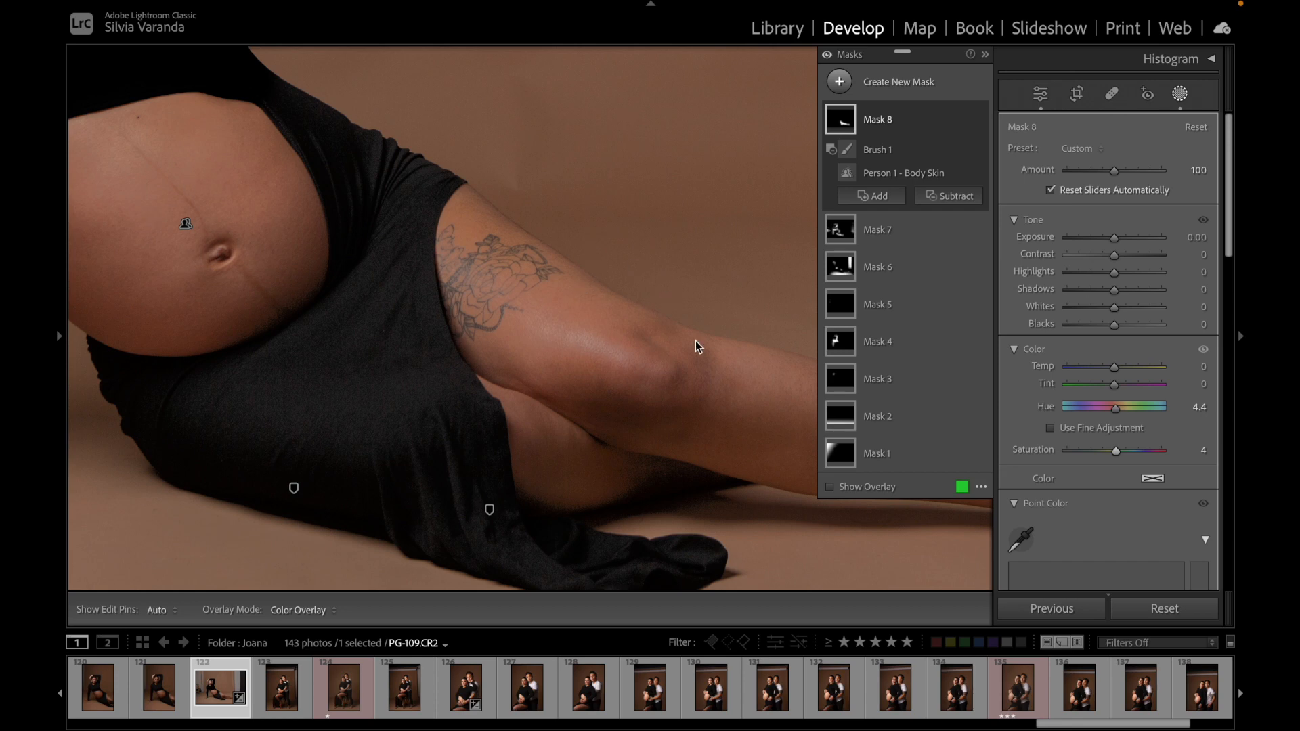
Step: Compare the leg's skin tone up close with Mask 8 repeatedly hidden and shown
click(979, 120)
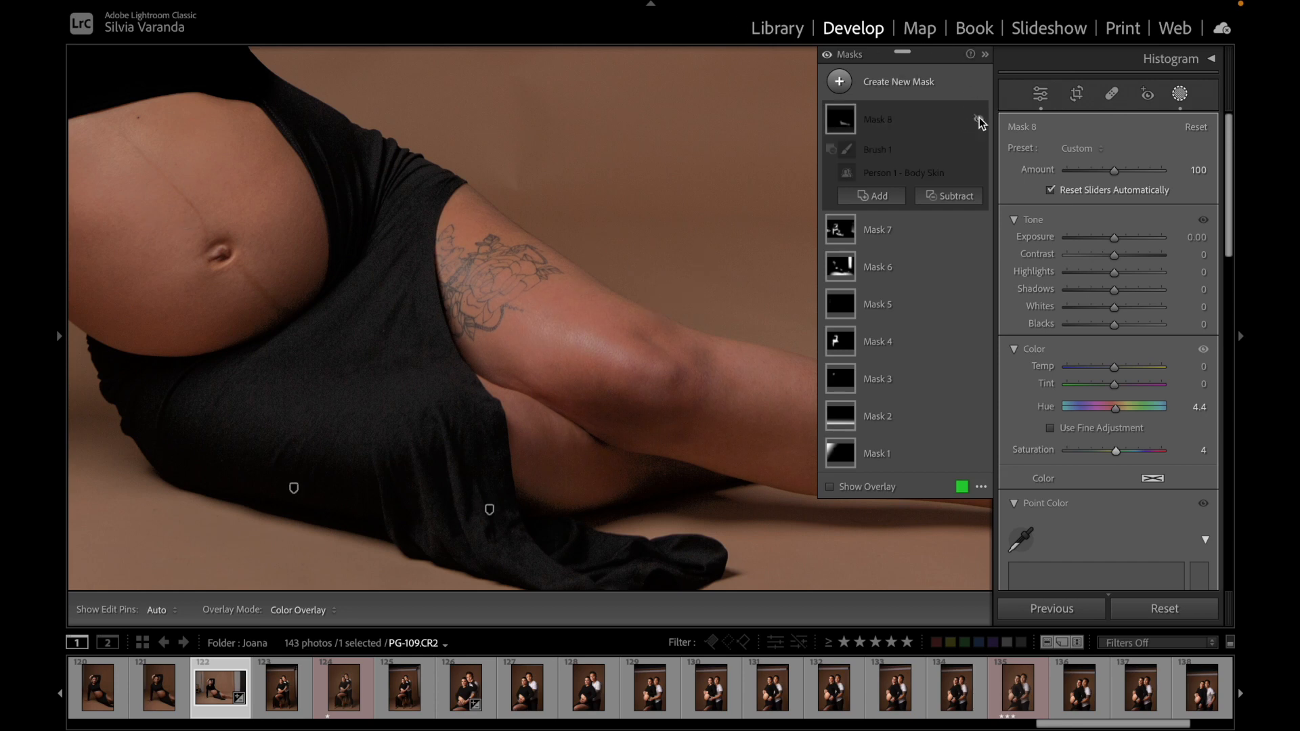
click(979, 120)
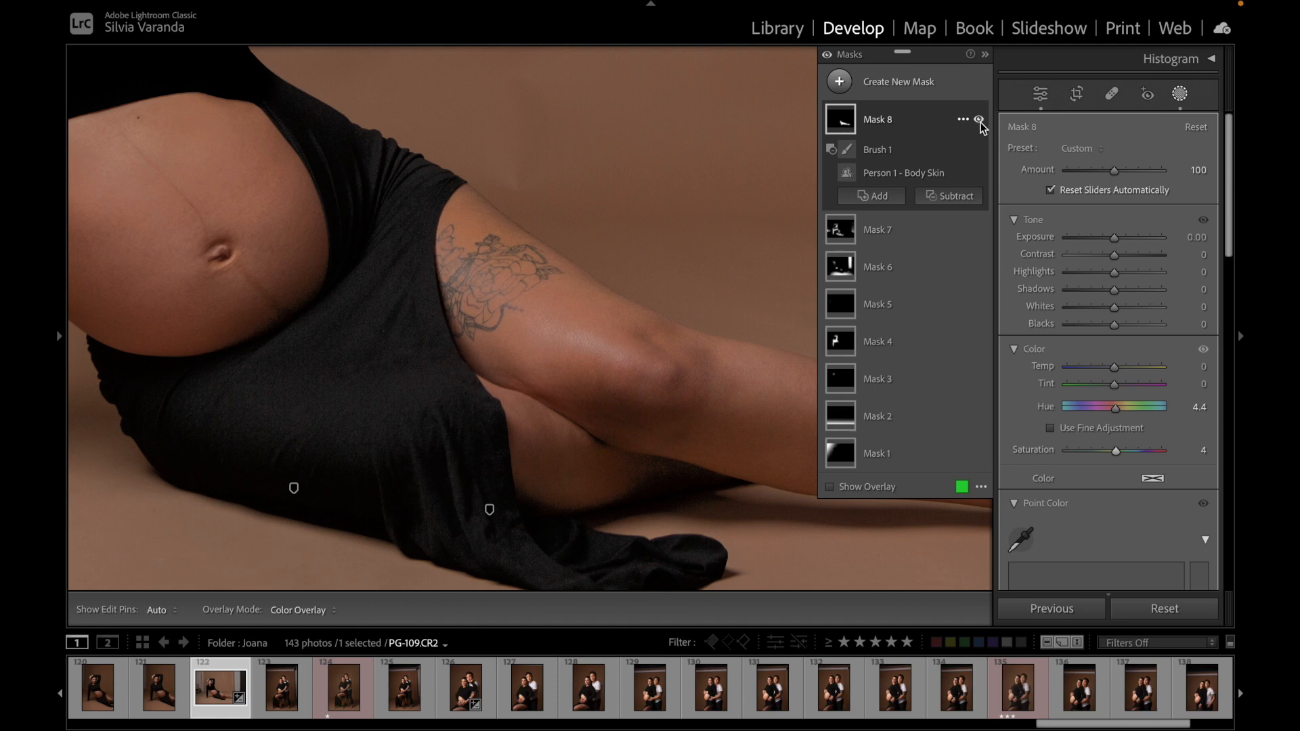
click(980, 120)
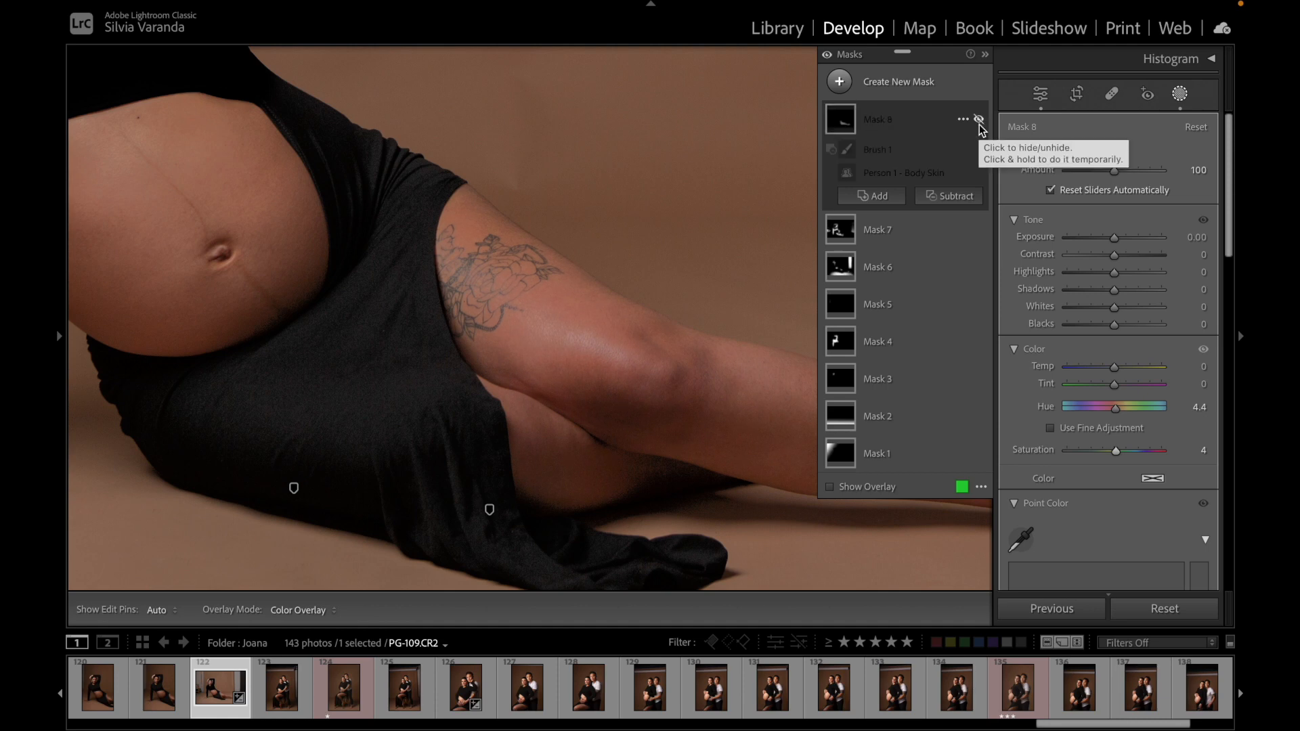
click(979, 123)
click(978, 120)
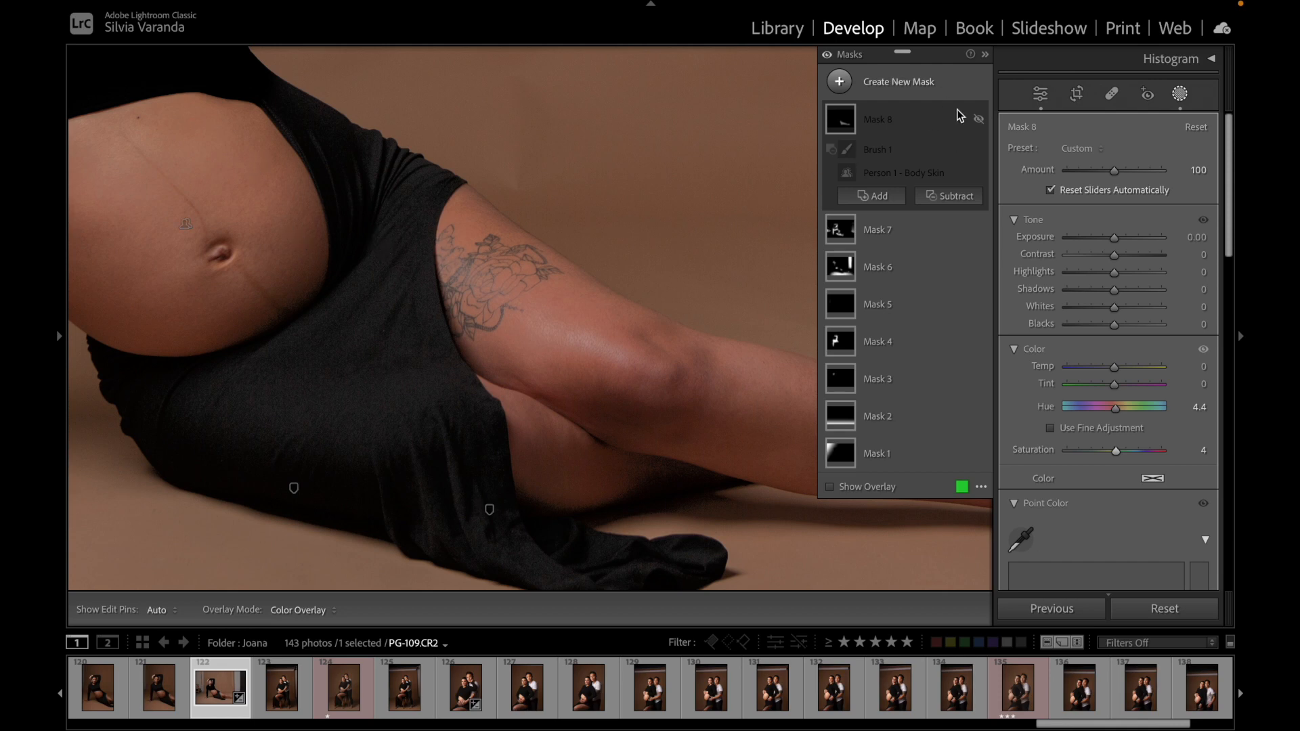
click(979, 120)
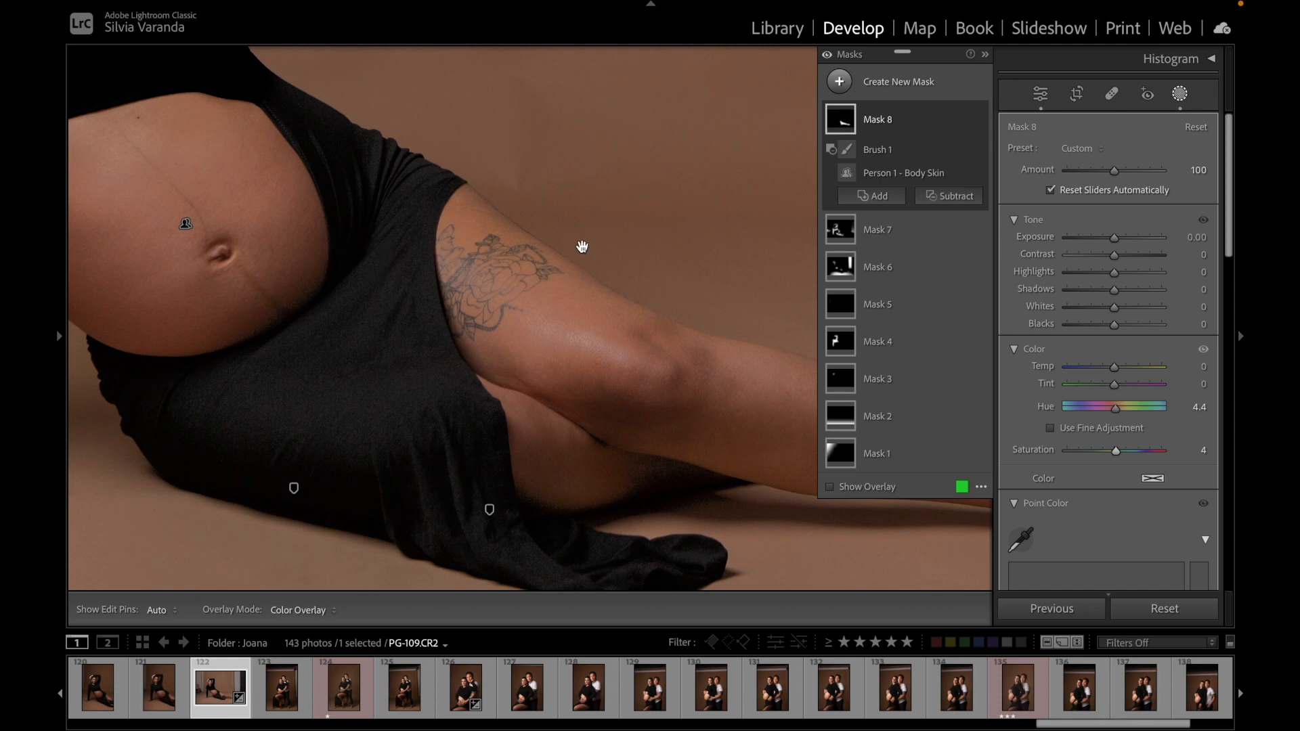
Step: Compare the whole photo with all masks hidden and shown, keeping the mask list clear of the image
key(z)
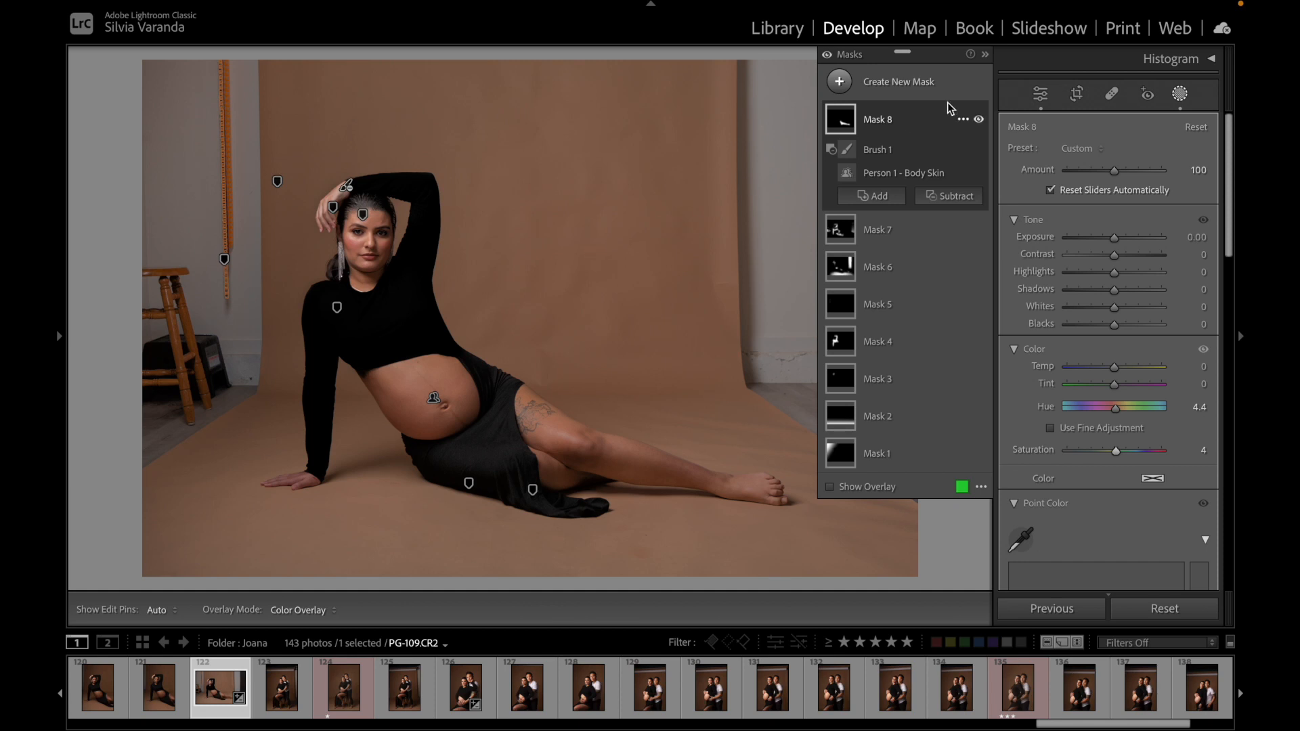
click(827, 55)
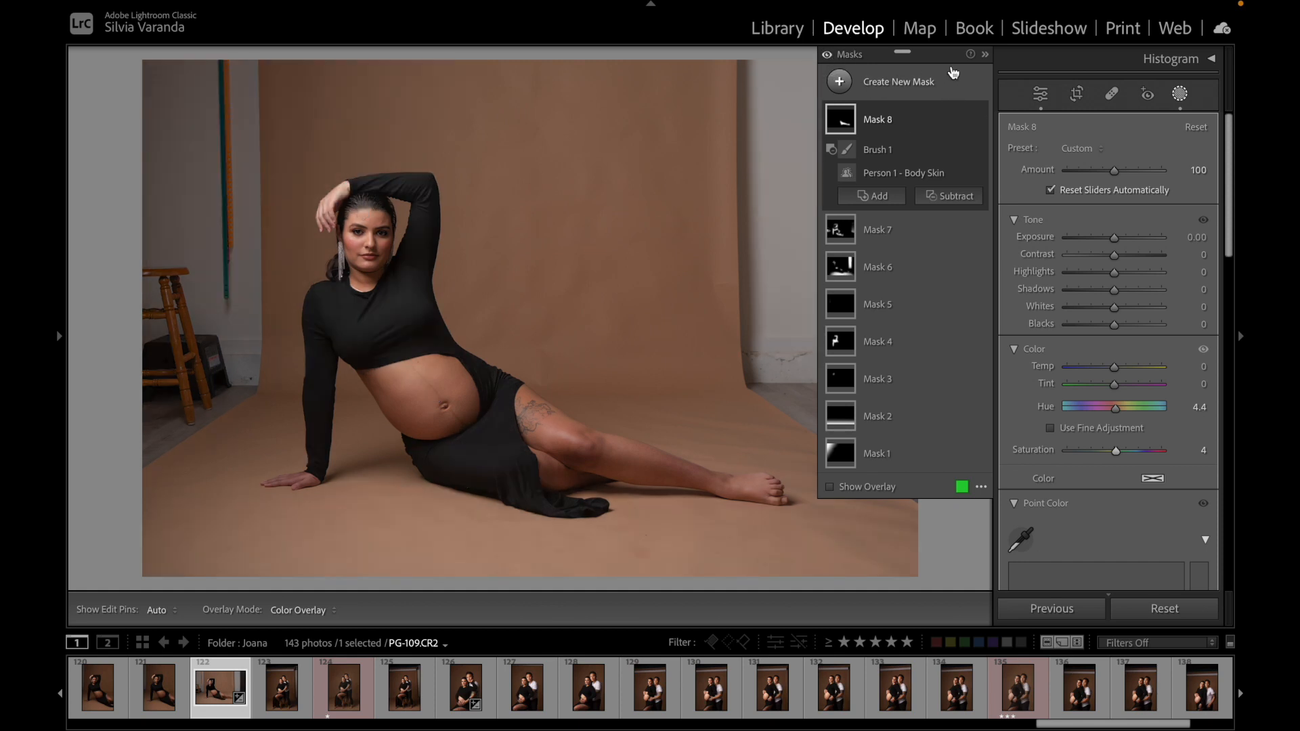
click(1242, 329)
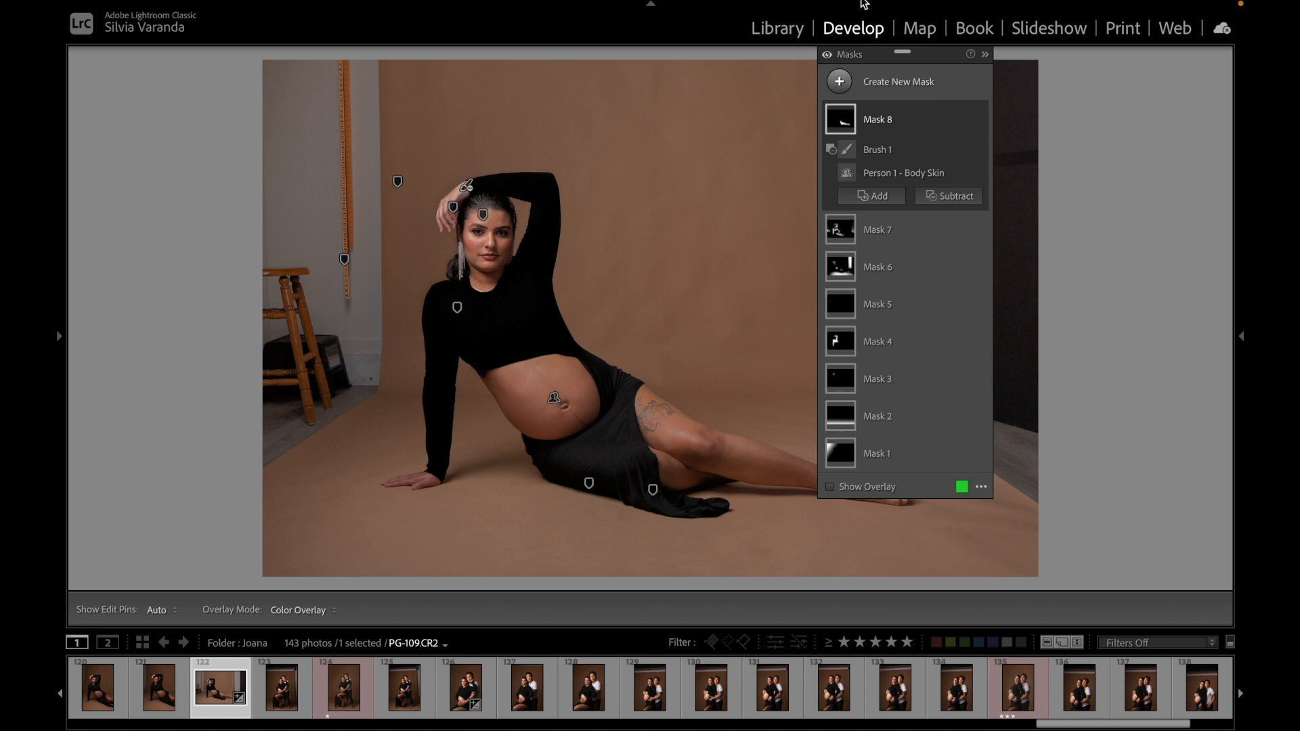
drag(883, 58, 1117, 79)
click(1062, 79)
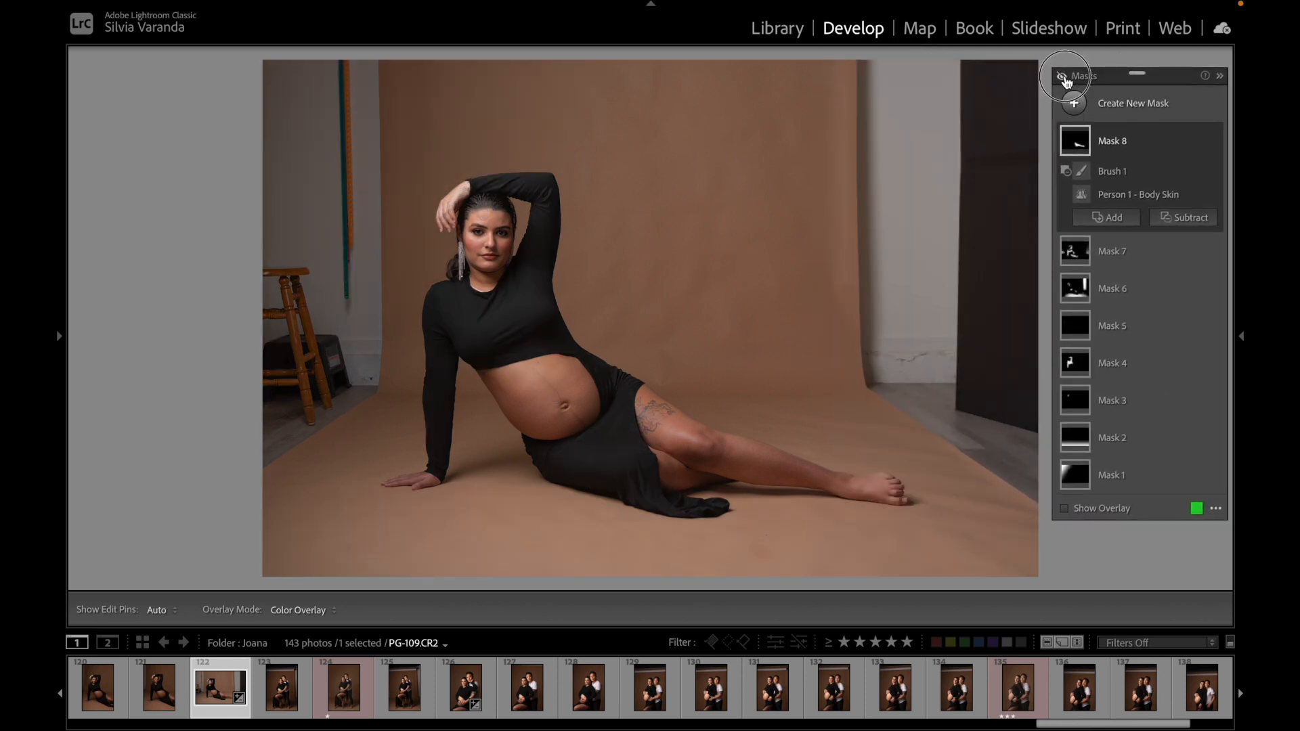
click(1061, 79)
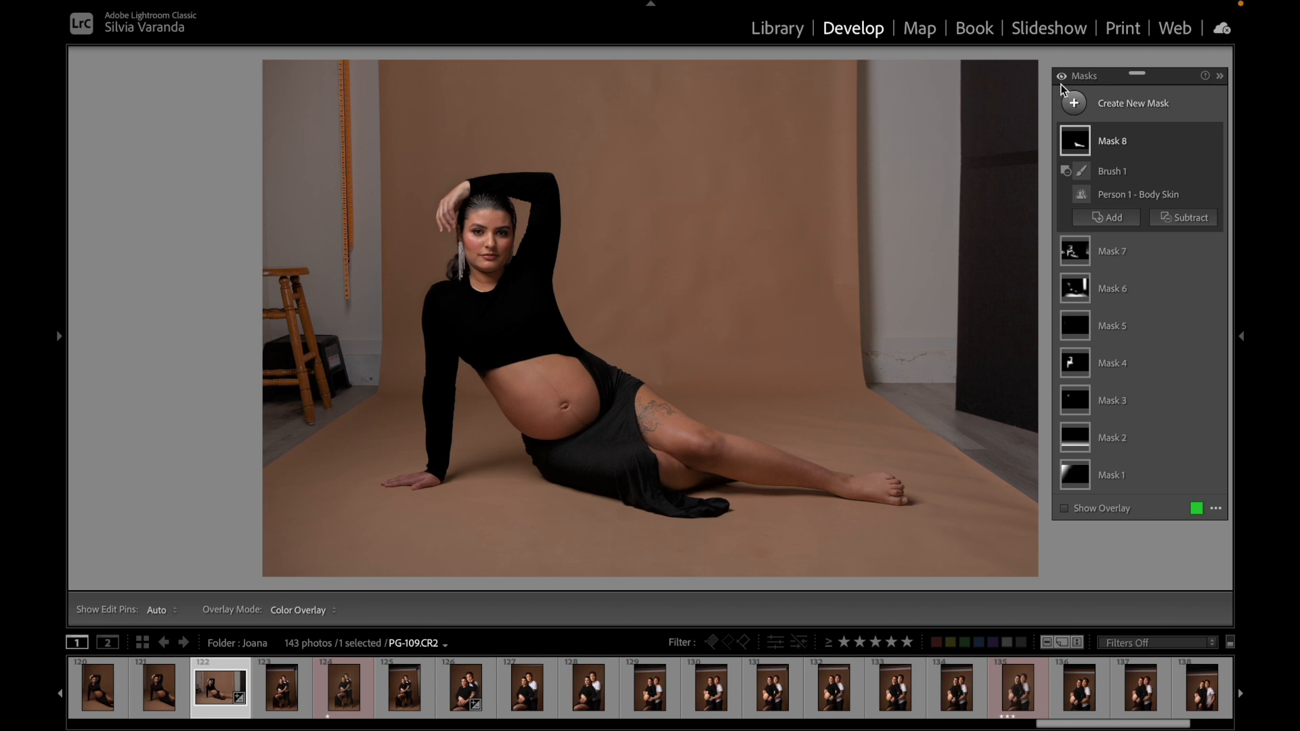
click(1063, 78)
click(1060, 80)
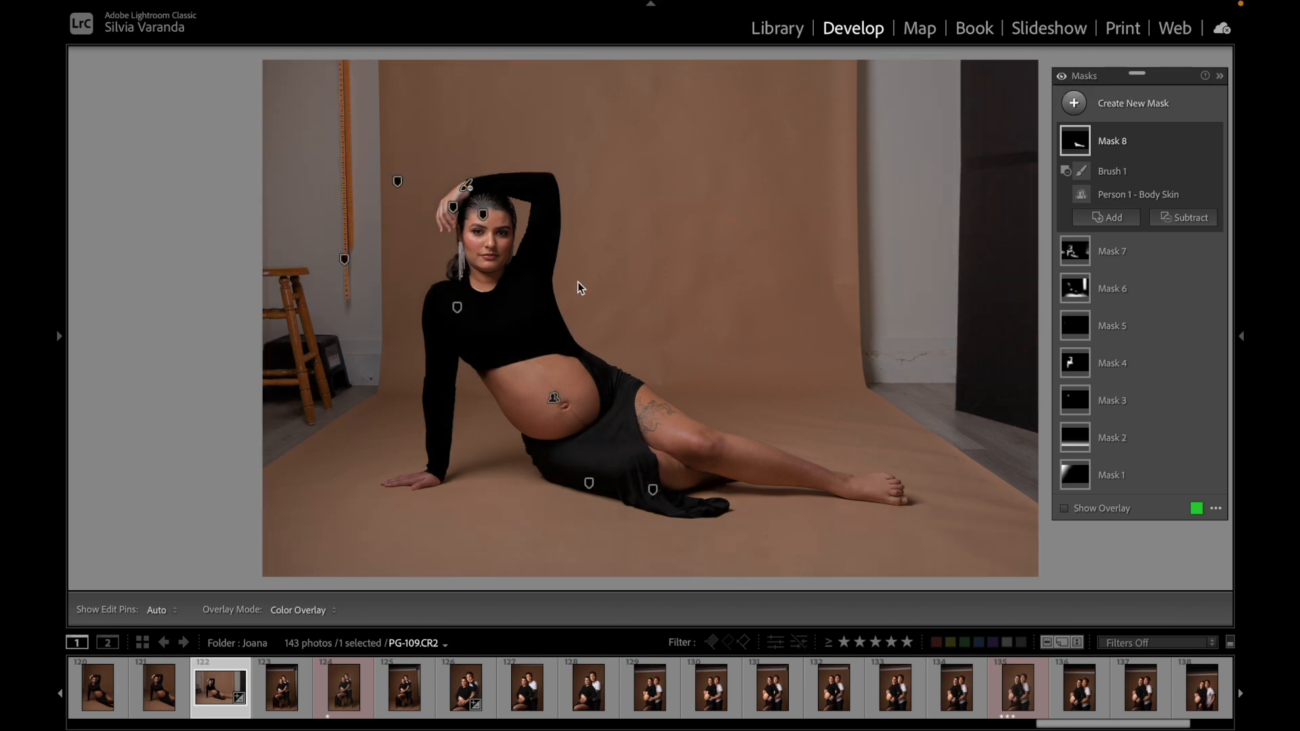
Step: Try to add only Person 1's clothes to Mask 4 with a people selection
click(457, 307)
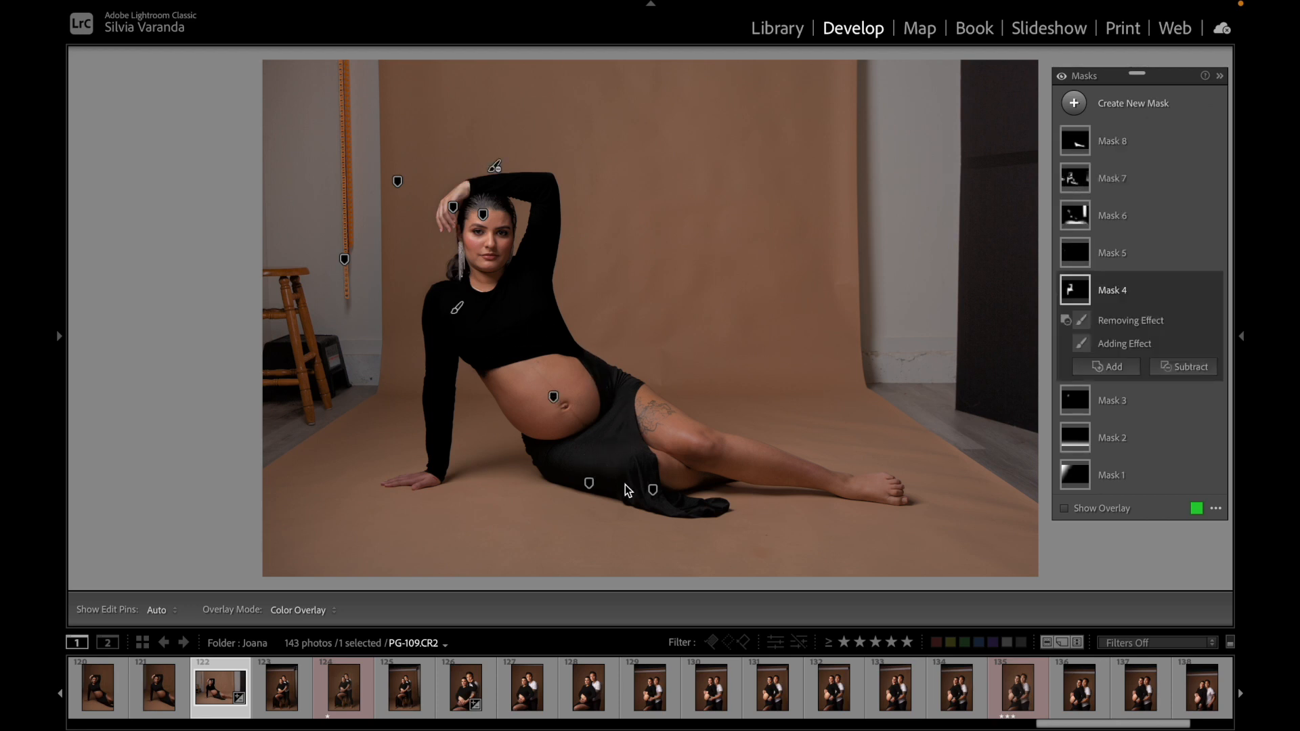
click(1114, 369)
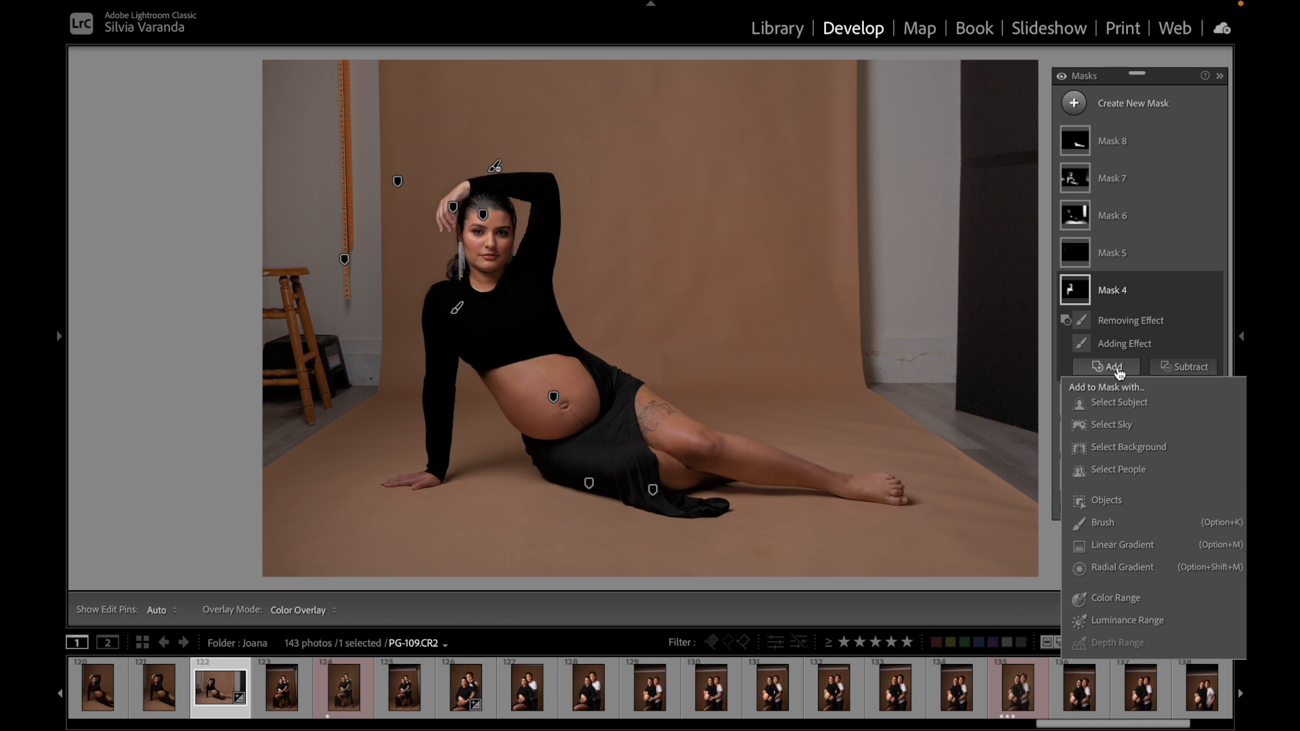
click(1120, 471)
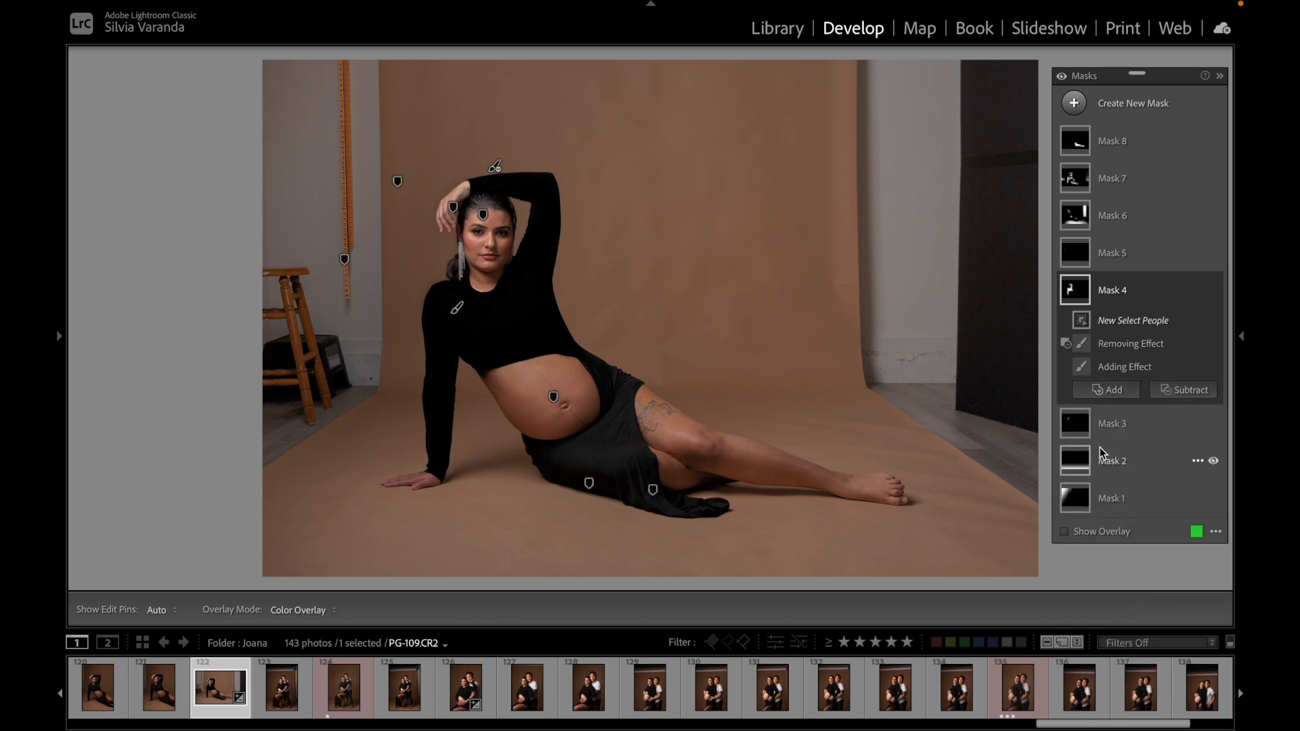
click(1238, 312)
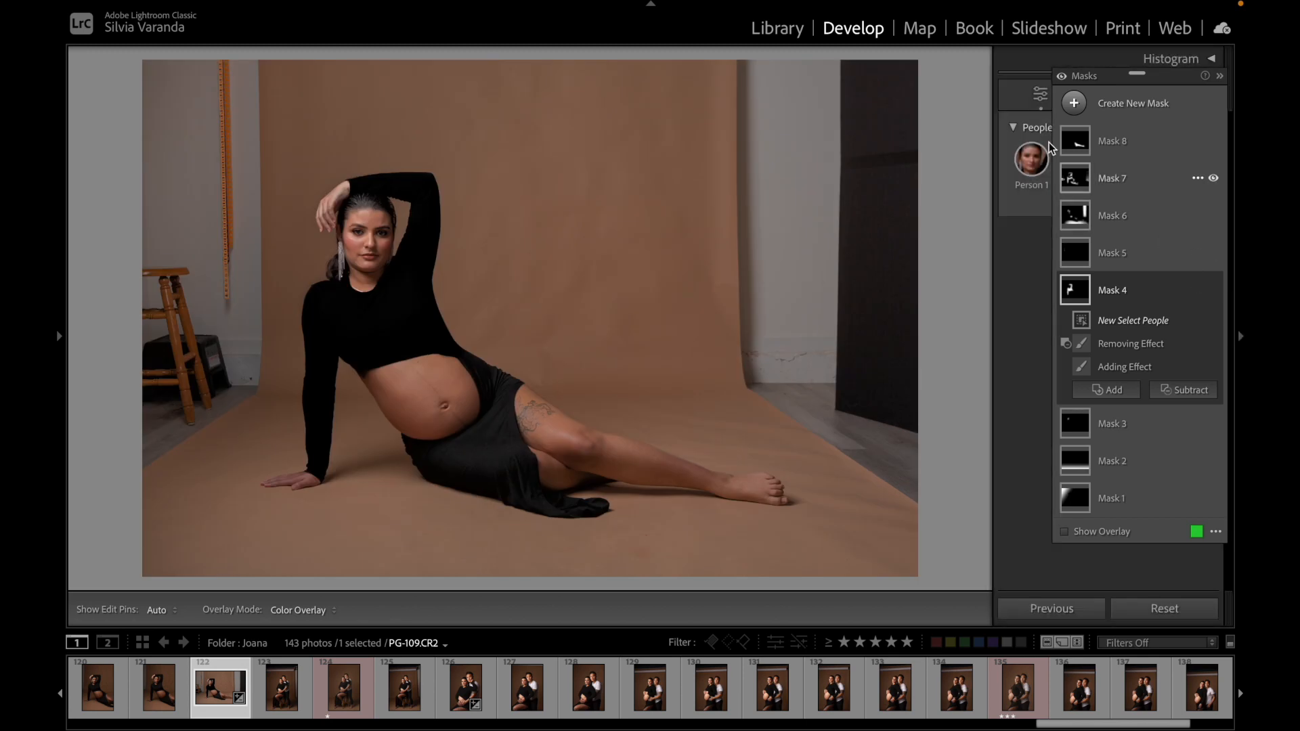
drag(1146, 78, 959, 60)
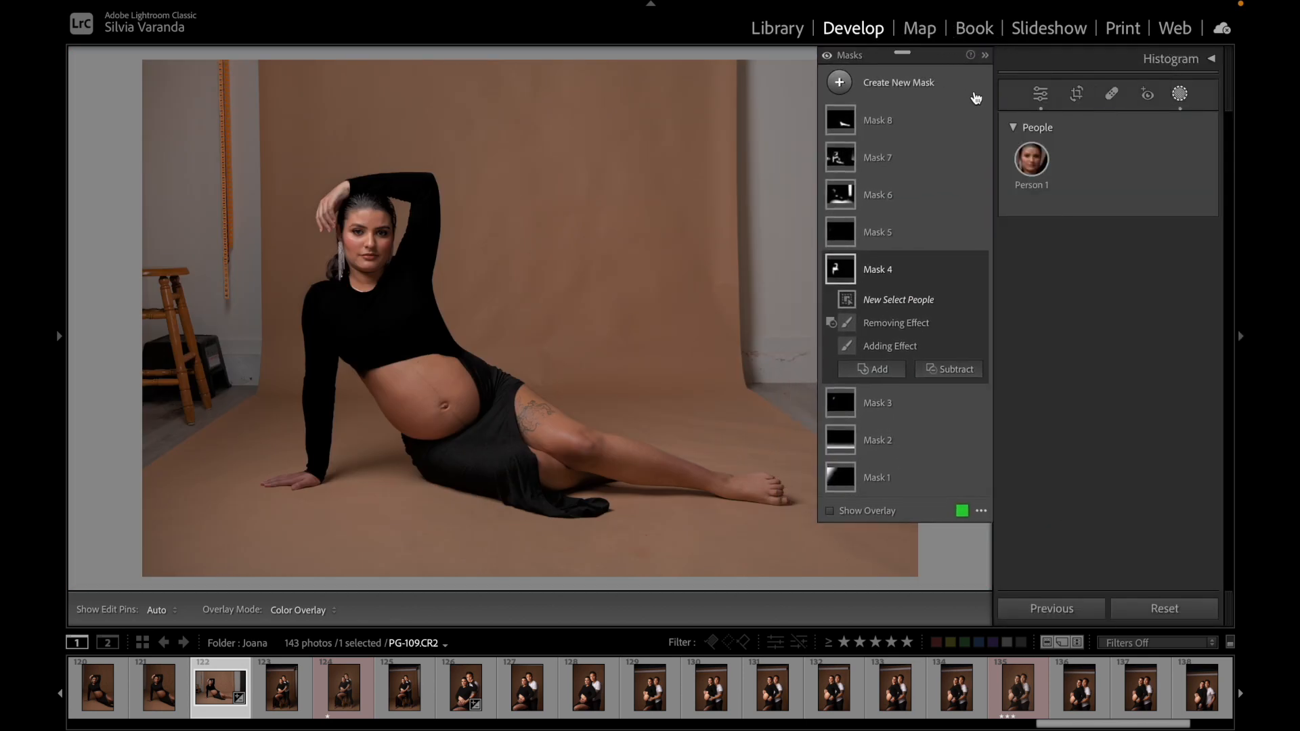
click(1031, 168)
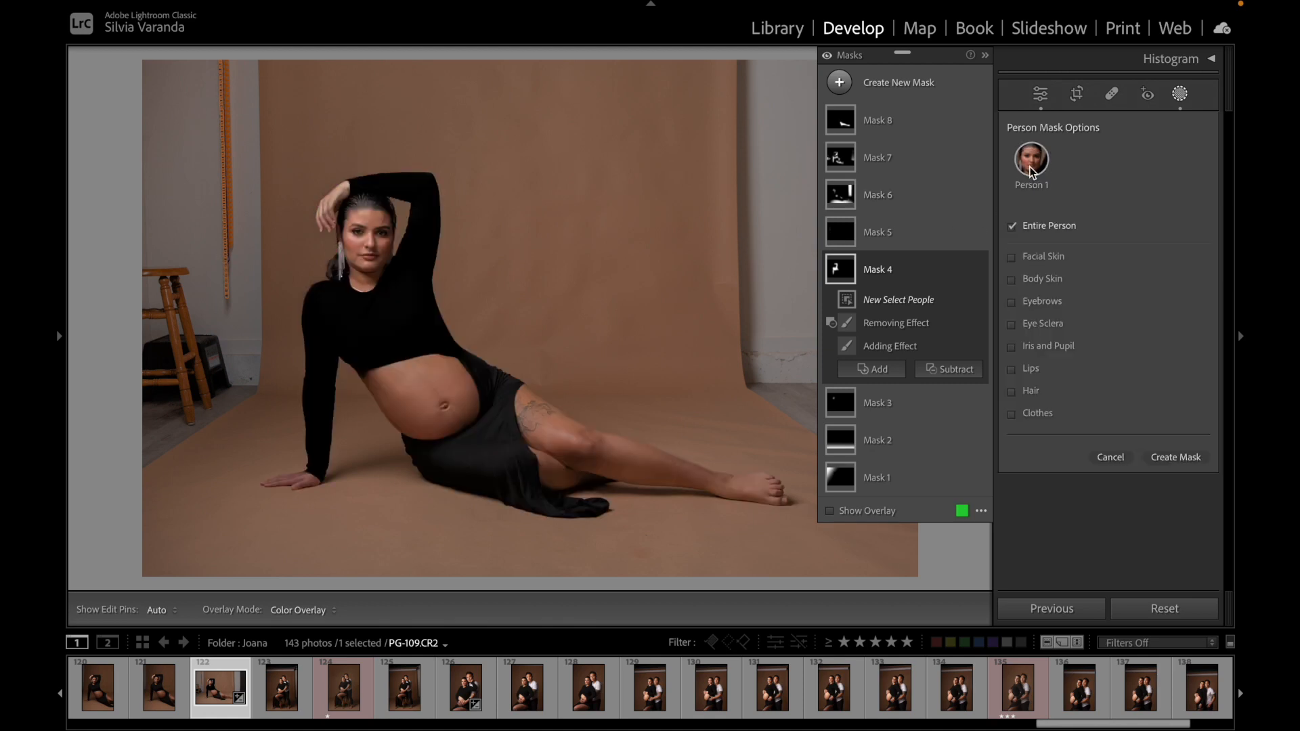
click(1010, 226)
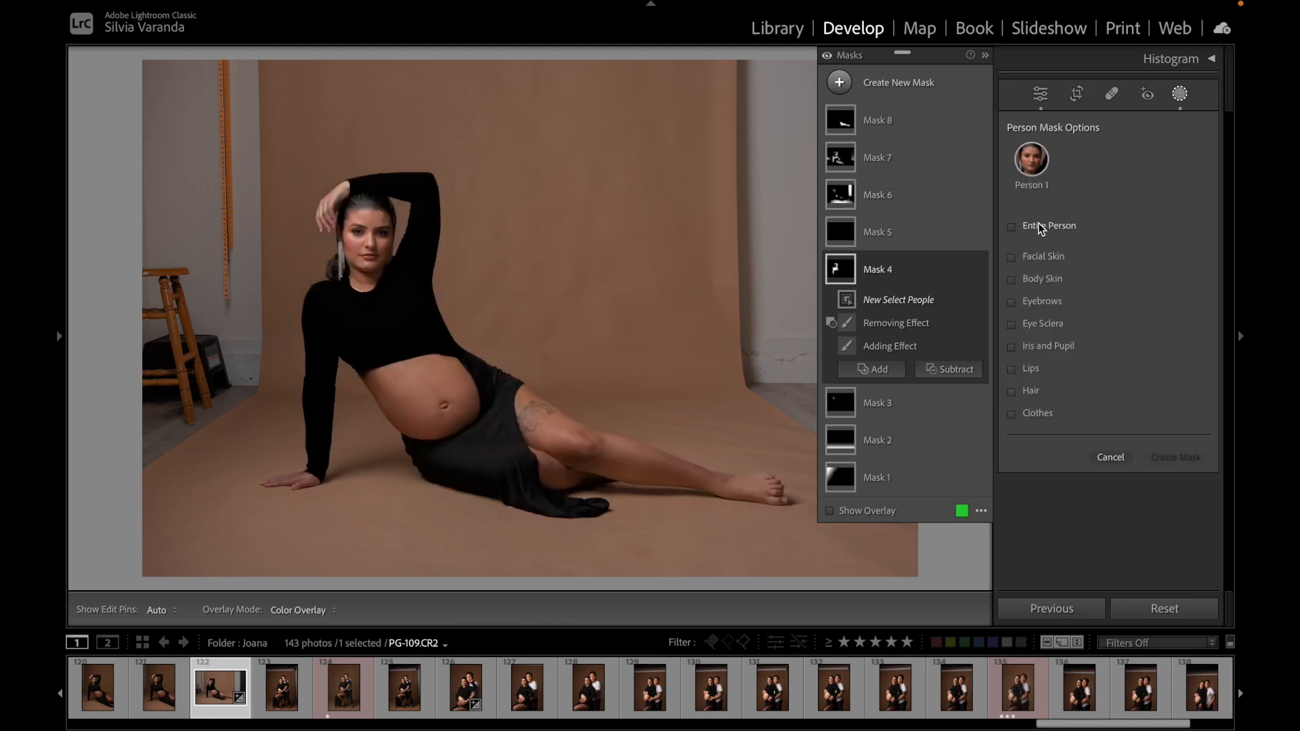
click(1012, 415)
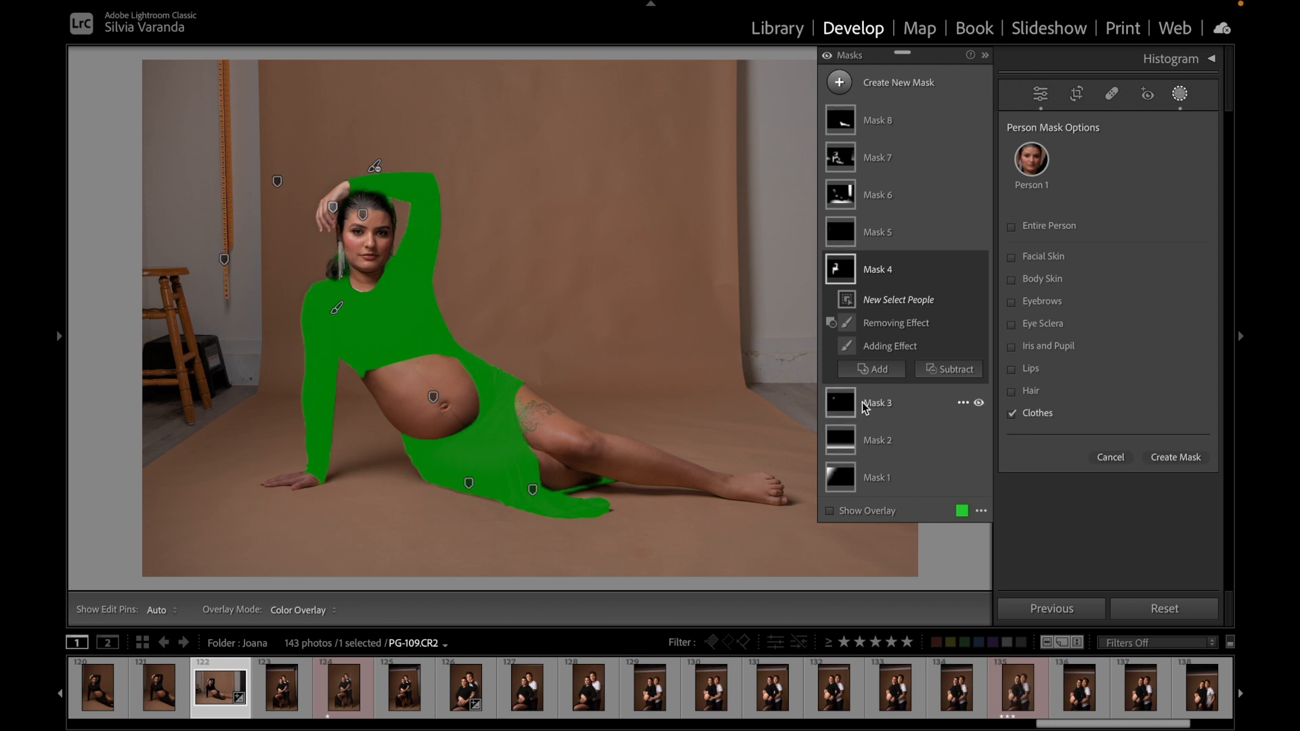
Step: Subtract the earring area from Mask 4 with a size 3.0 brush
click(942, 372)
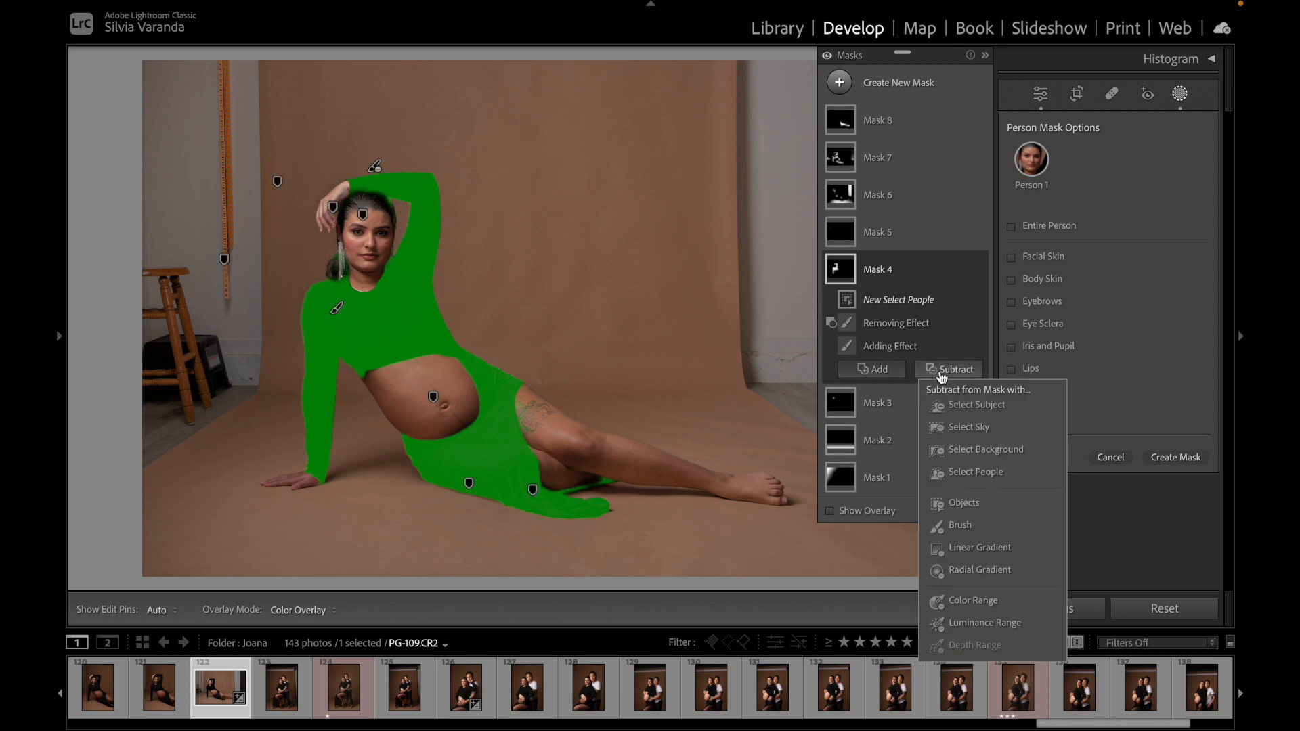
click(948, 523)
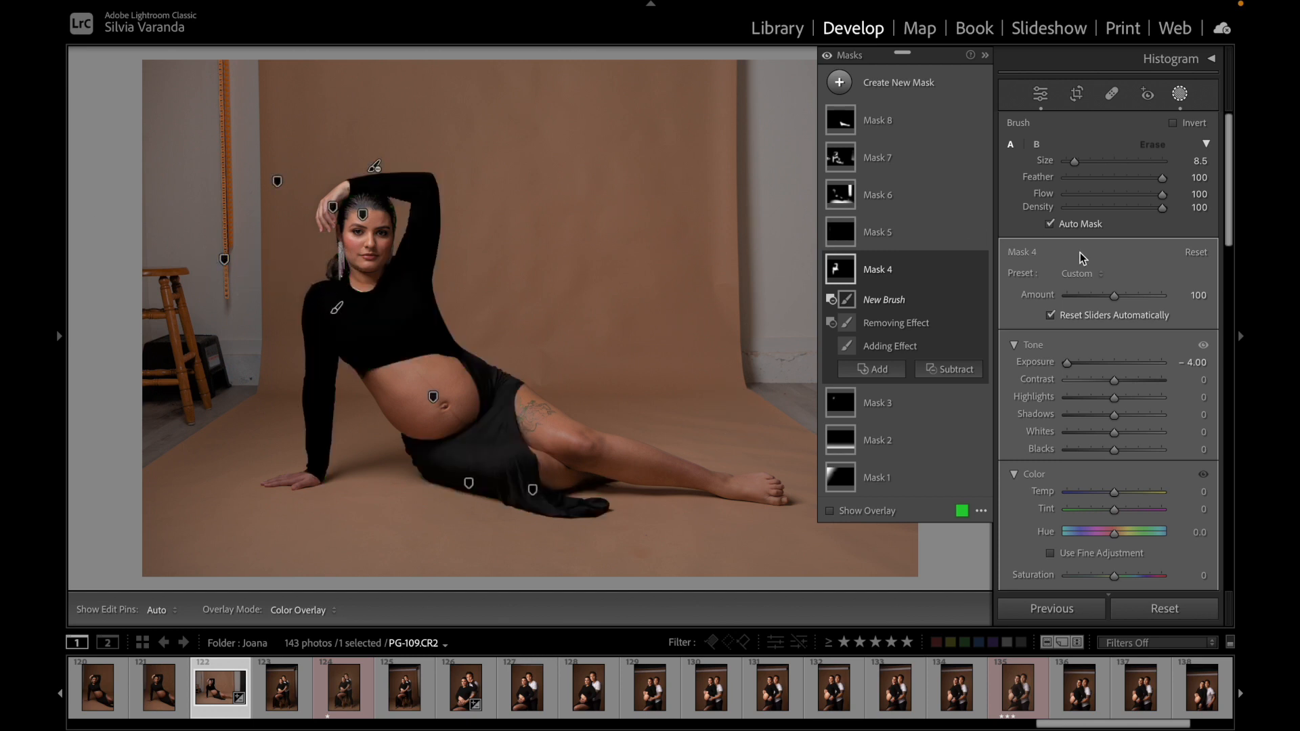
drag(1074, 161, 1065, 160)
scroll(340, 267, up, 3)
drag(339, 262, 338, 274)
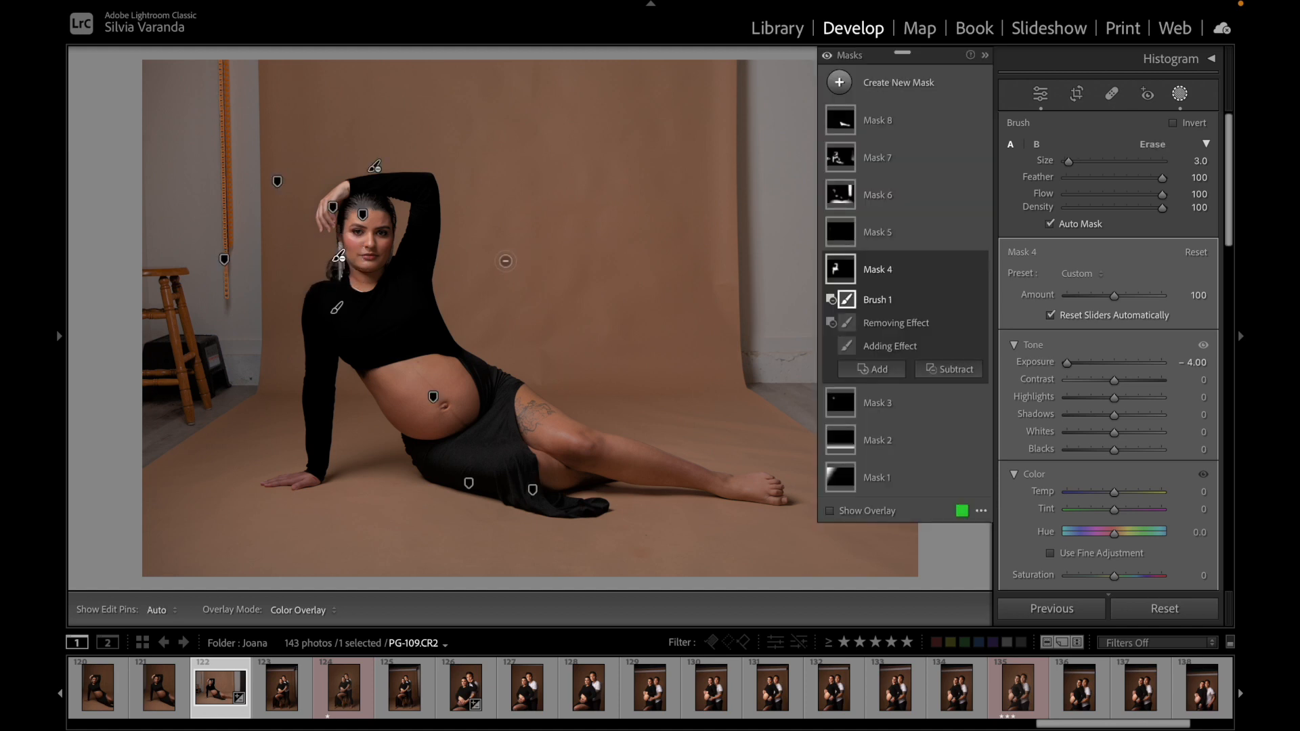
Step: Add Person 1's clothes to Mask 4 with Select People, and delete its Brush 1 component
click(893, 325)
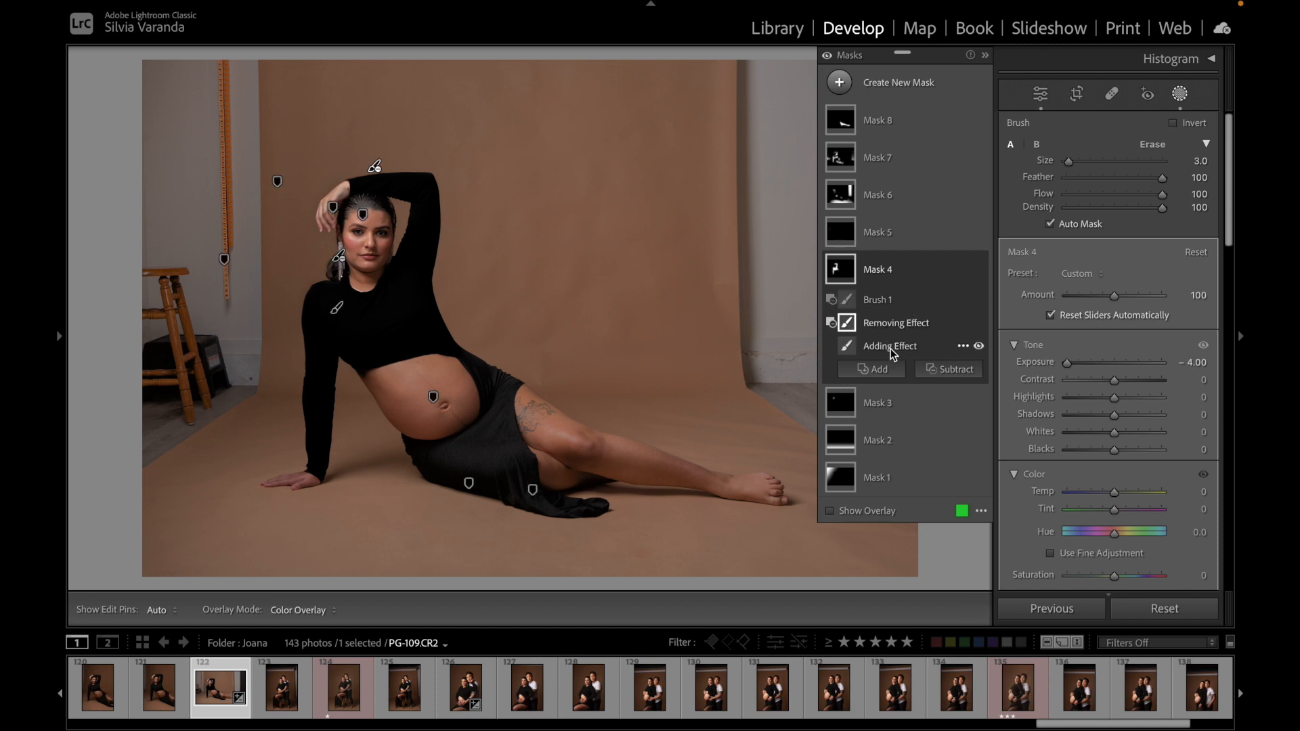
click(891, 349)
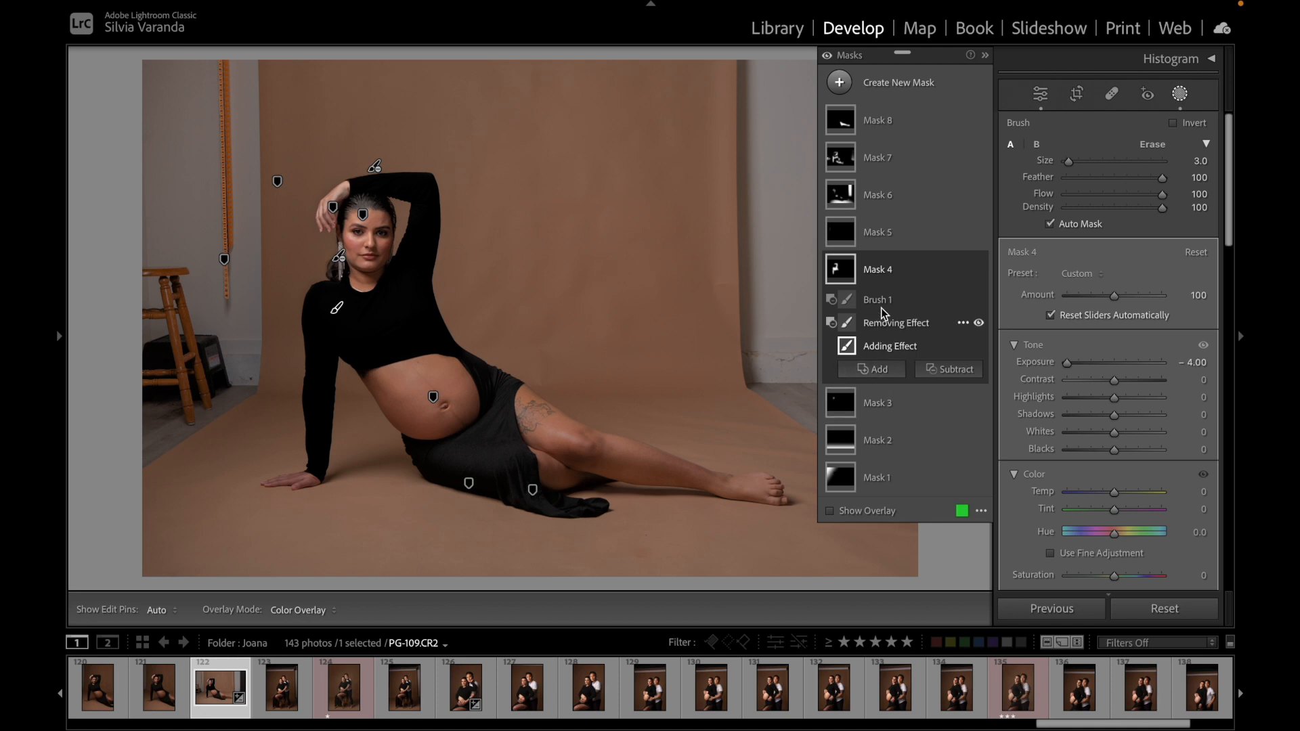
click(882, 369)
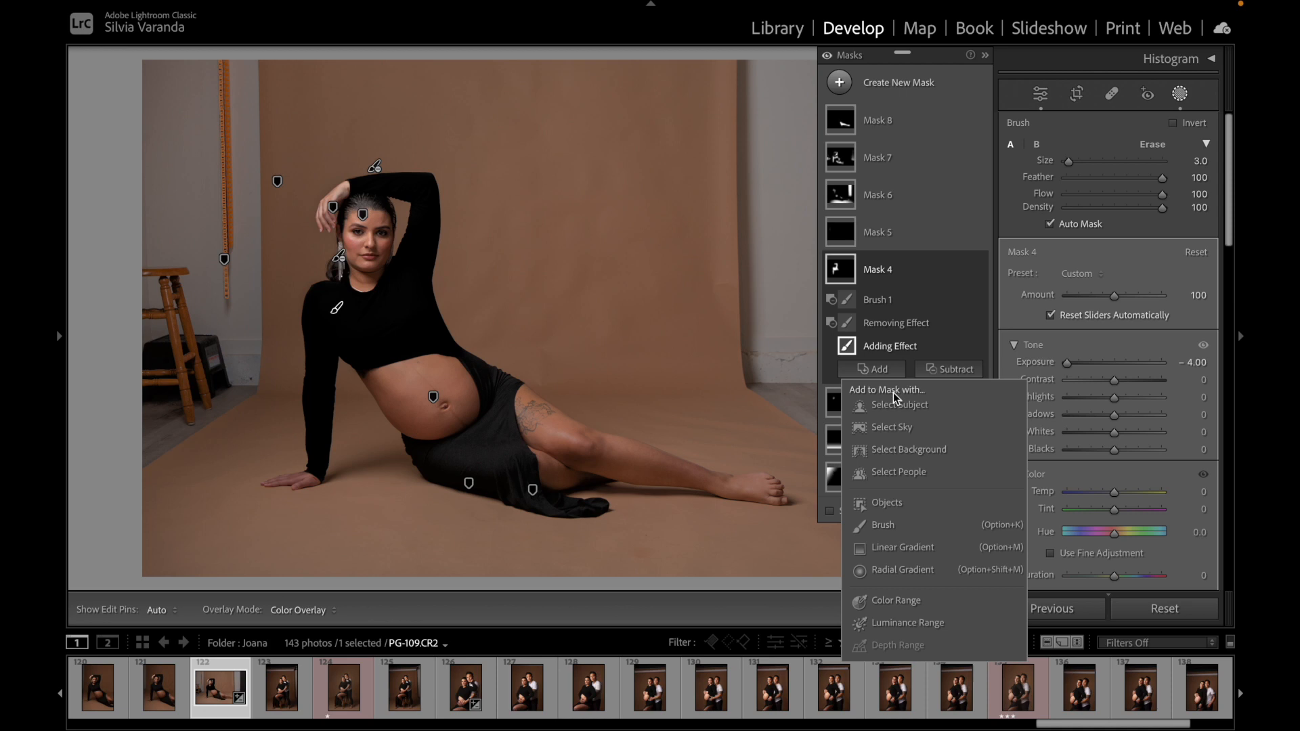
click(889, 474)
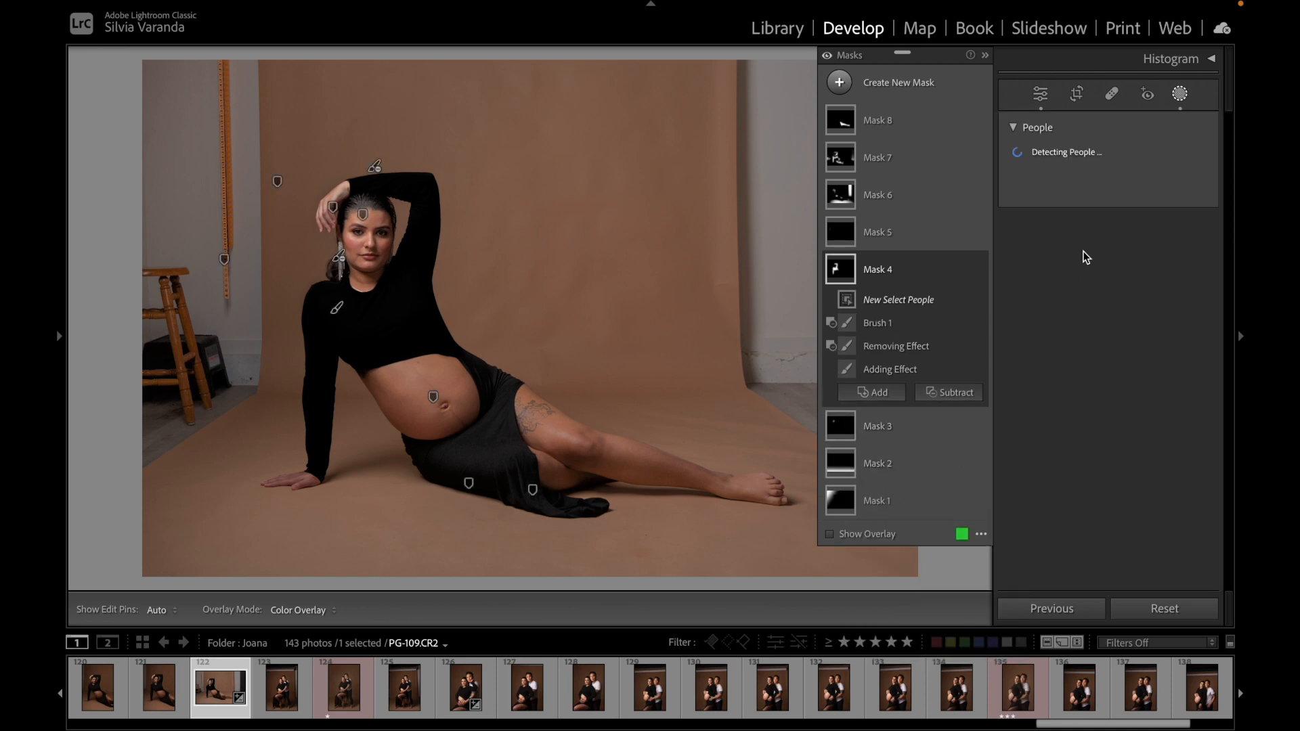
click(1028, 165)
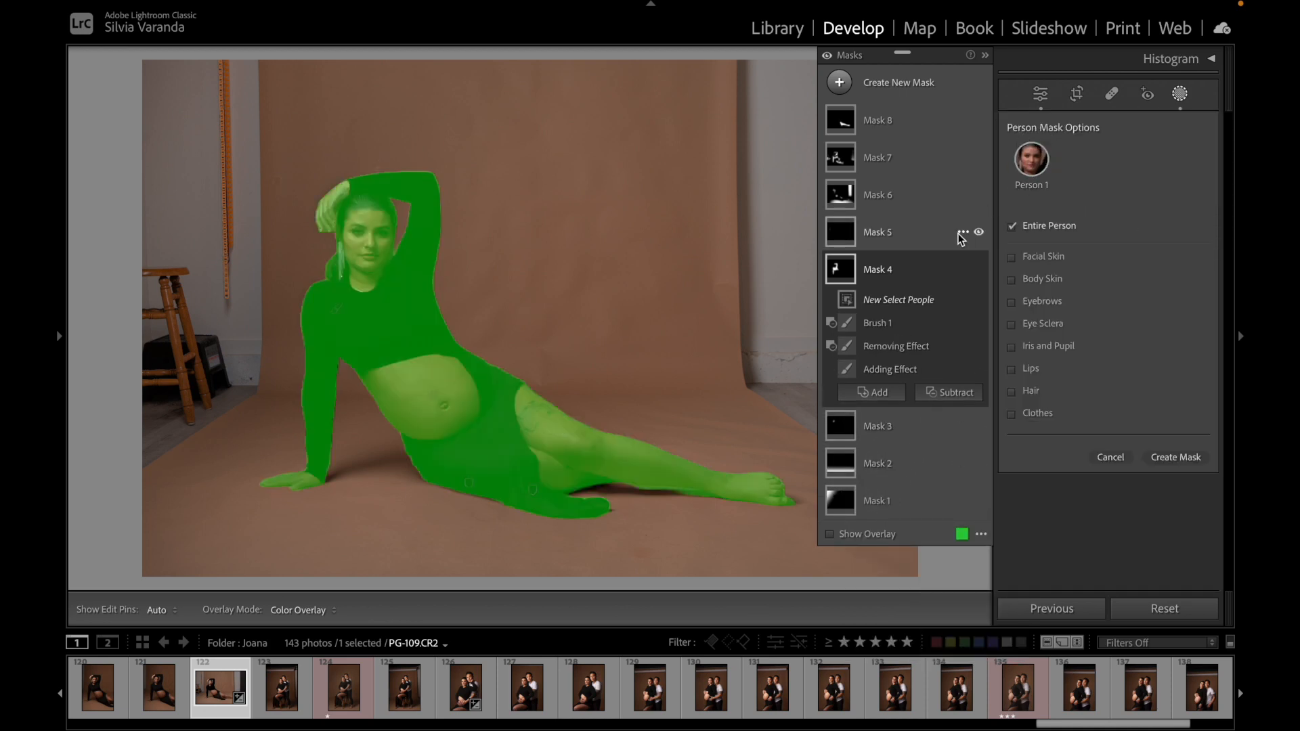
click(1024, 416)
click(1173, 457)
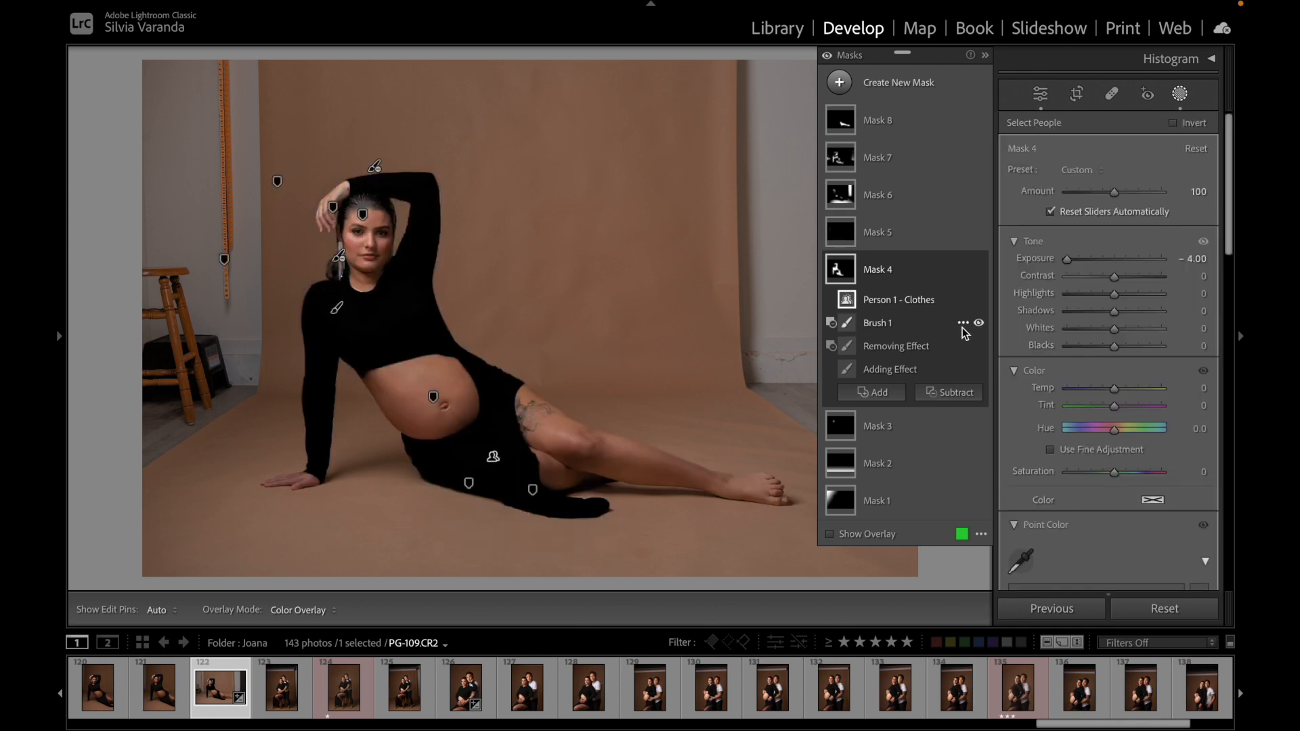
click(962, 323)
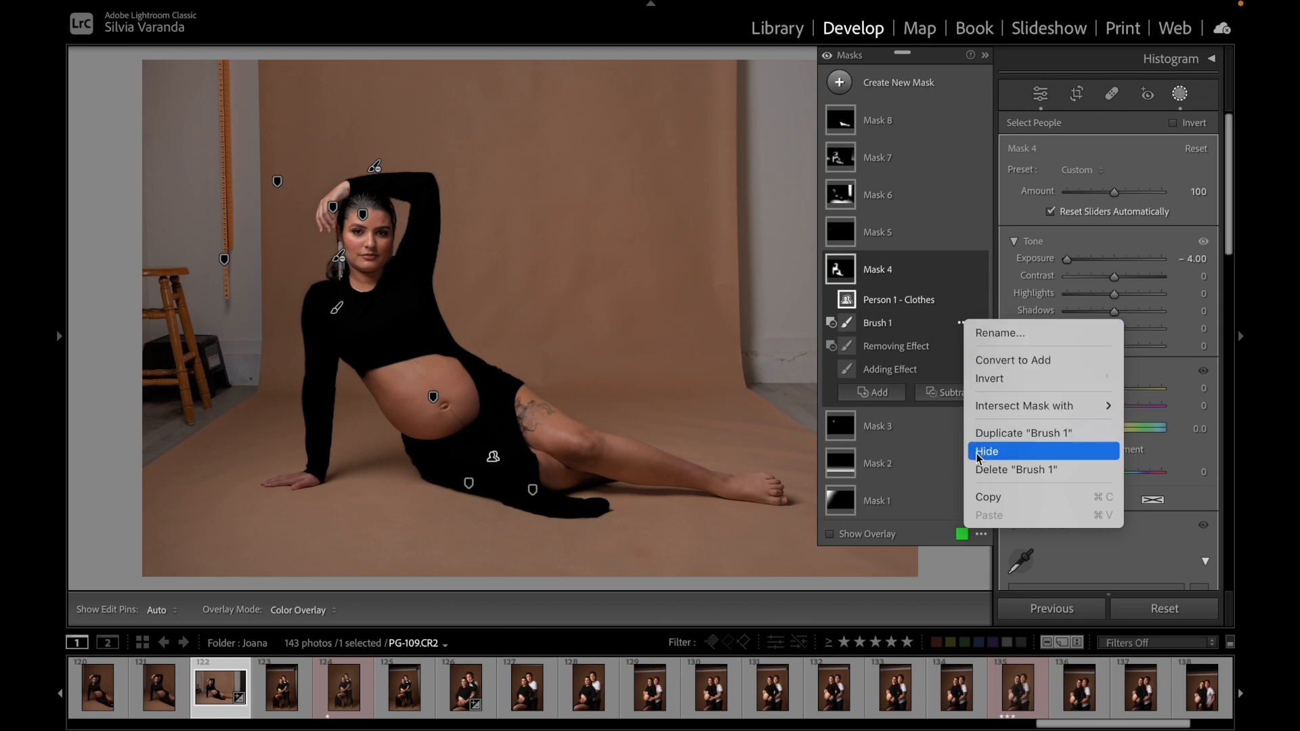
click(988, 470)
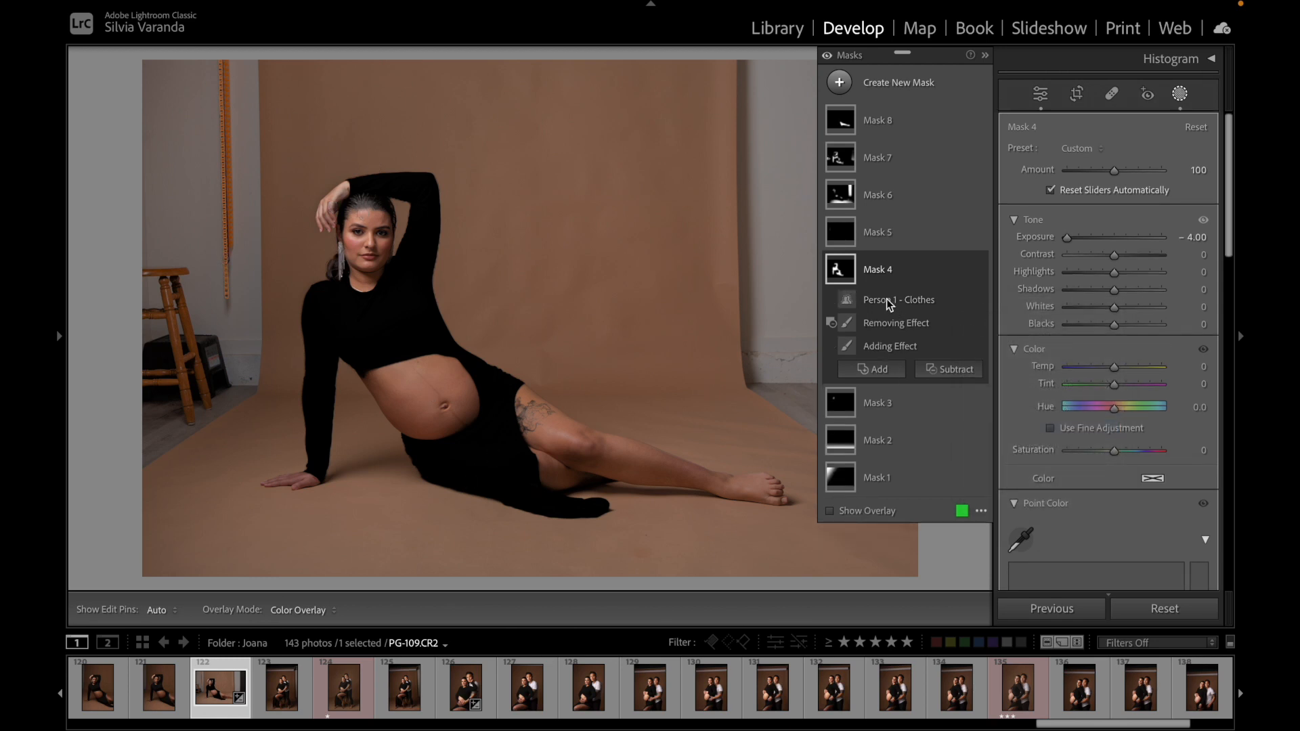
Step: Compare the clothes in the photo with Mask 4 hidden and shown
click(891, 300)
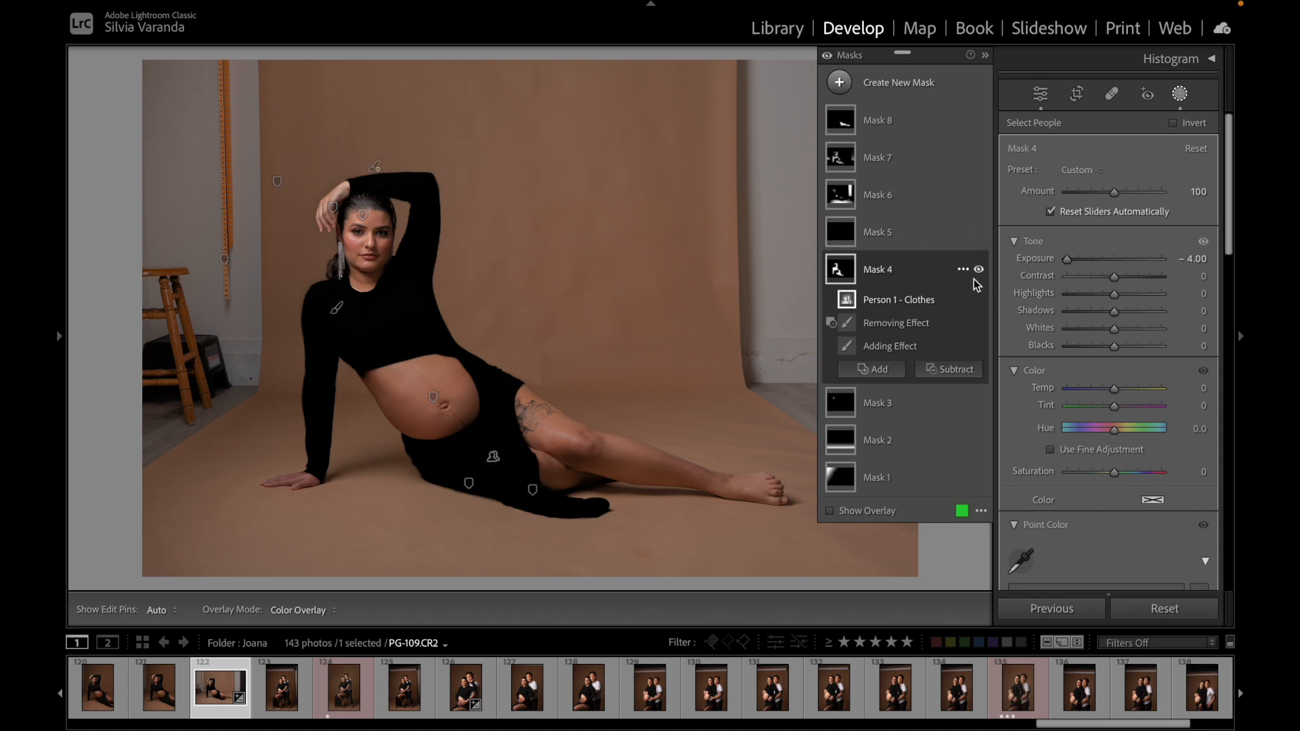
click(979, 269)
click(979, 270)
click(979, 274)
click(979, 269)
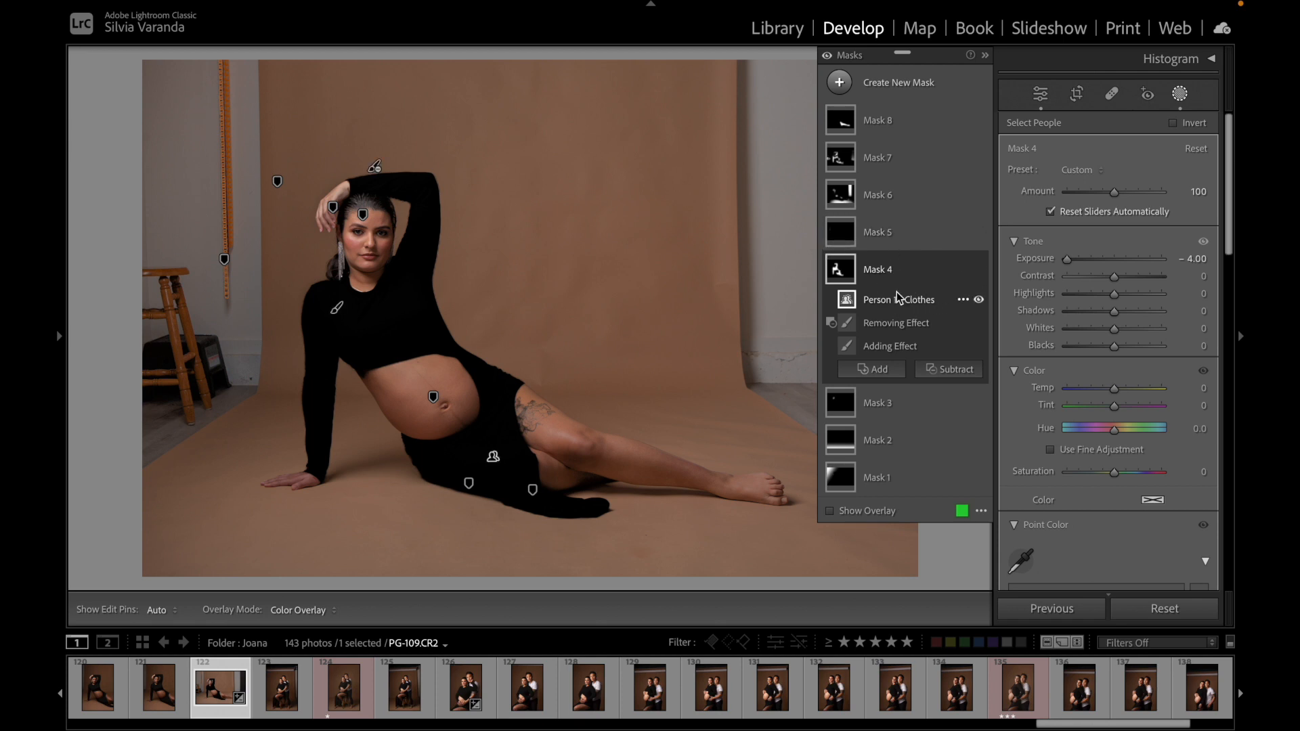
Step: Move the Removing Effect brush above Person 1 - Clothes in Mask 4, and hide the edit pins
click(932, 371)
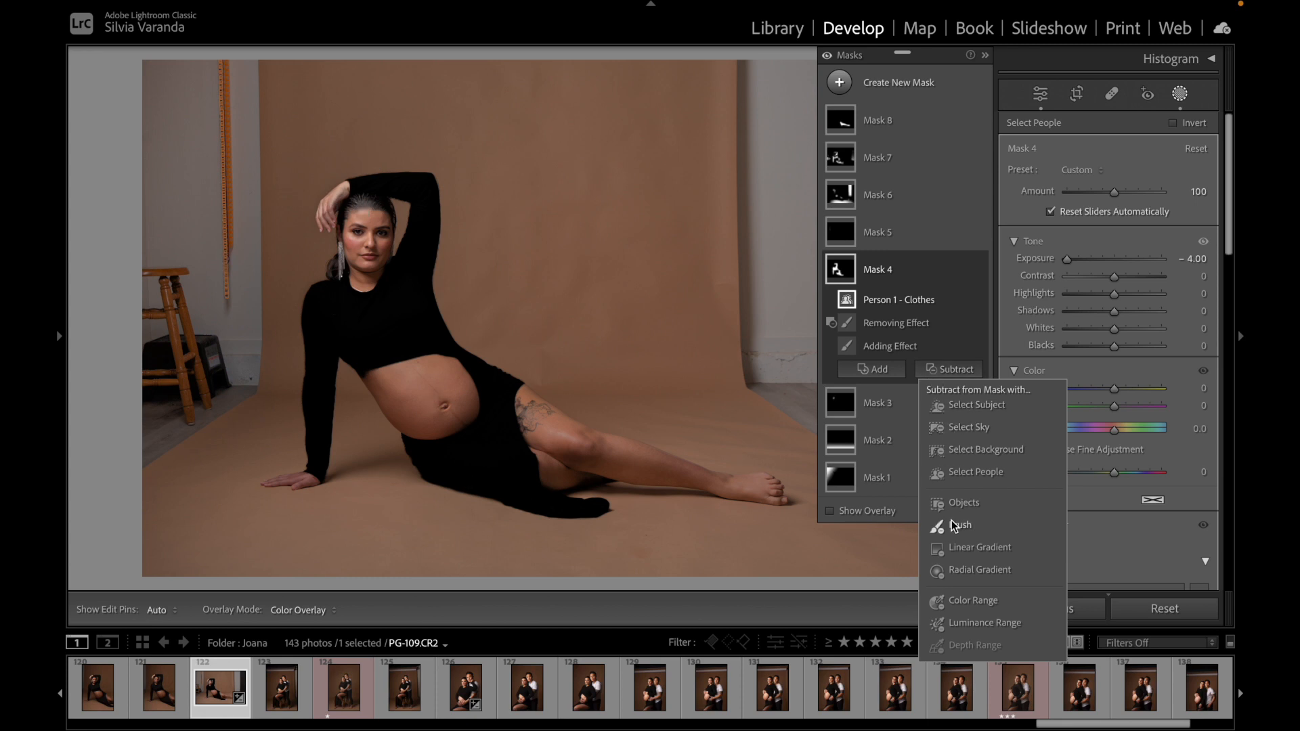
click(875, 327)
mouse_move(886, 324)
mouse_down()
mouse_move(884, 291)
mouse_move(873, 302)
mouse_up()
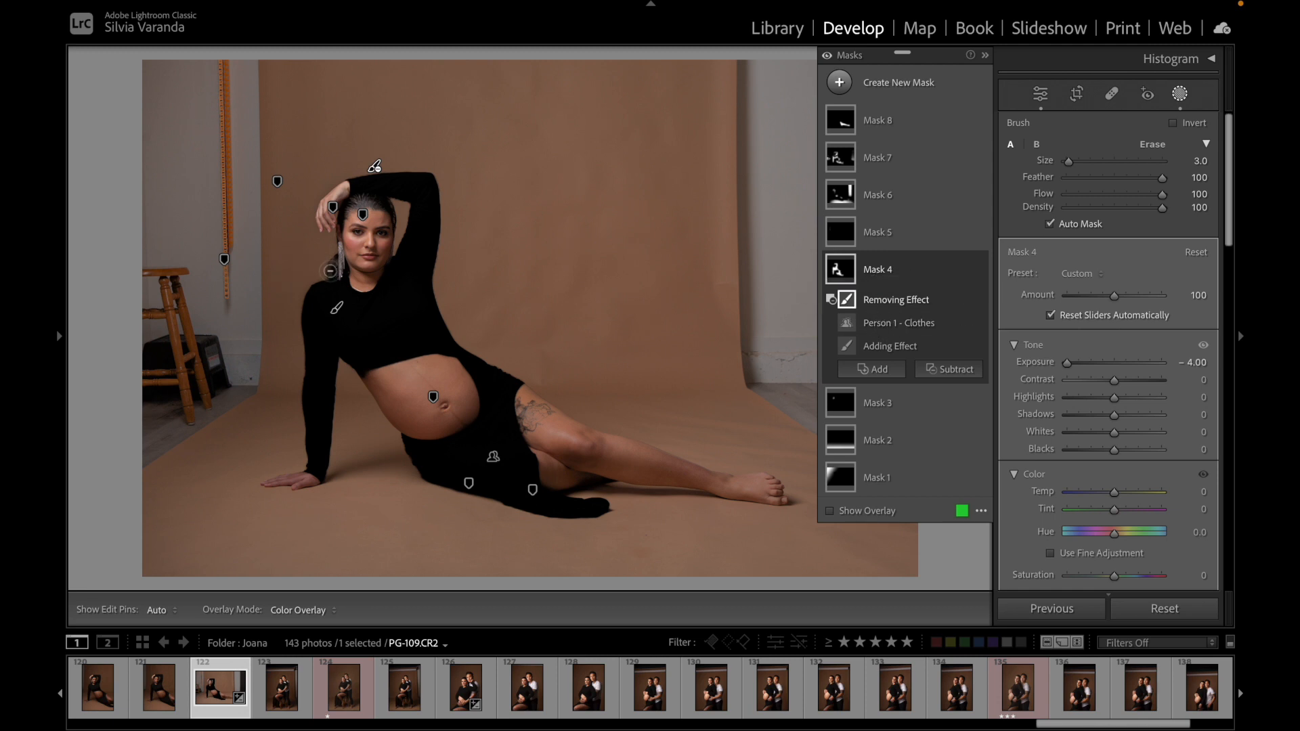
key(h)
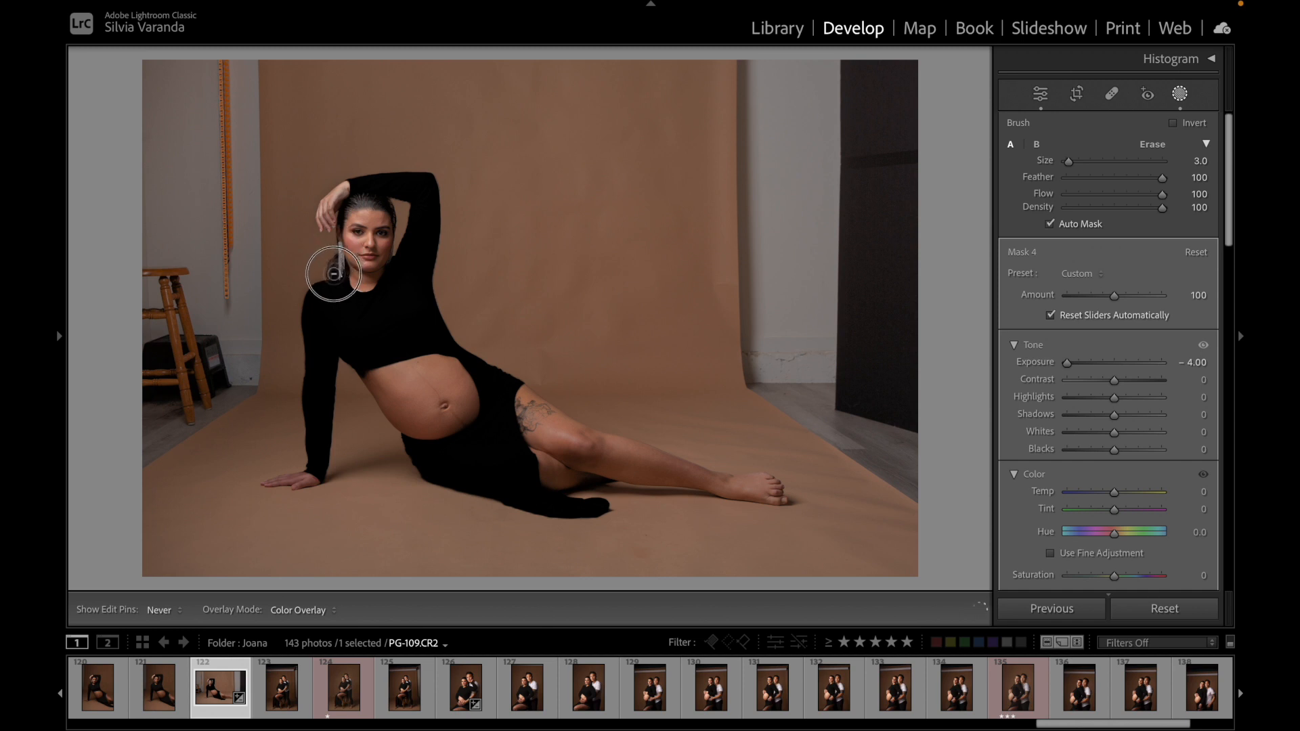
Step: Show the Mask 4 overlay and brush the floor strip beneath the bent leg out of it with the Removing Effect brush
key(h)
click(888, 323)
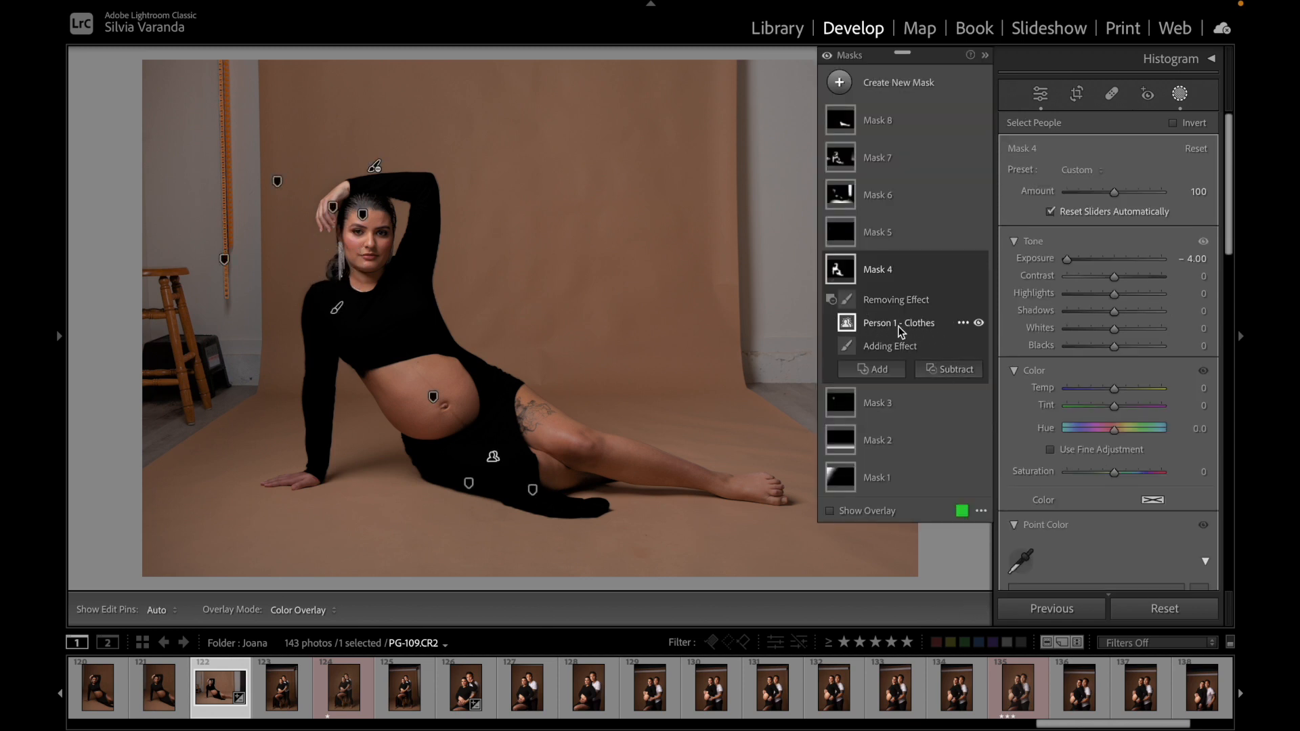
click(830, 510)
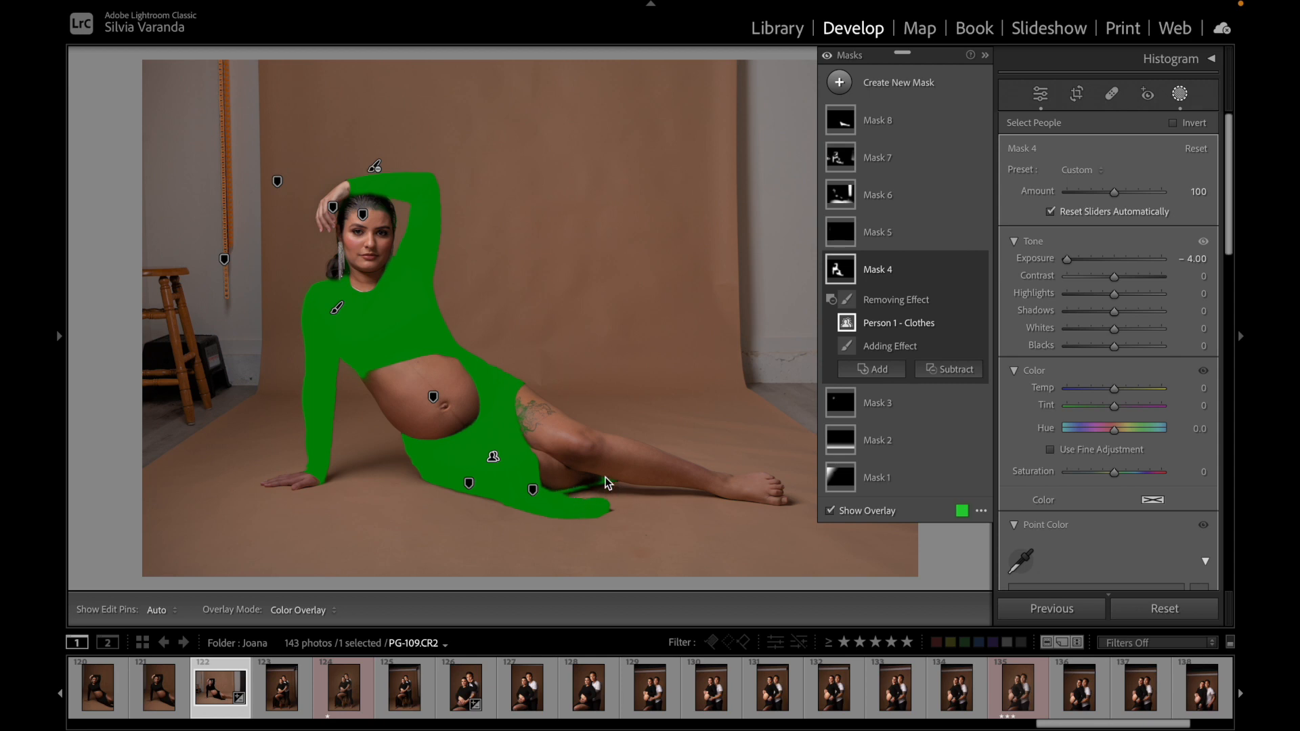
click(911, 302)
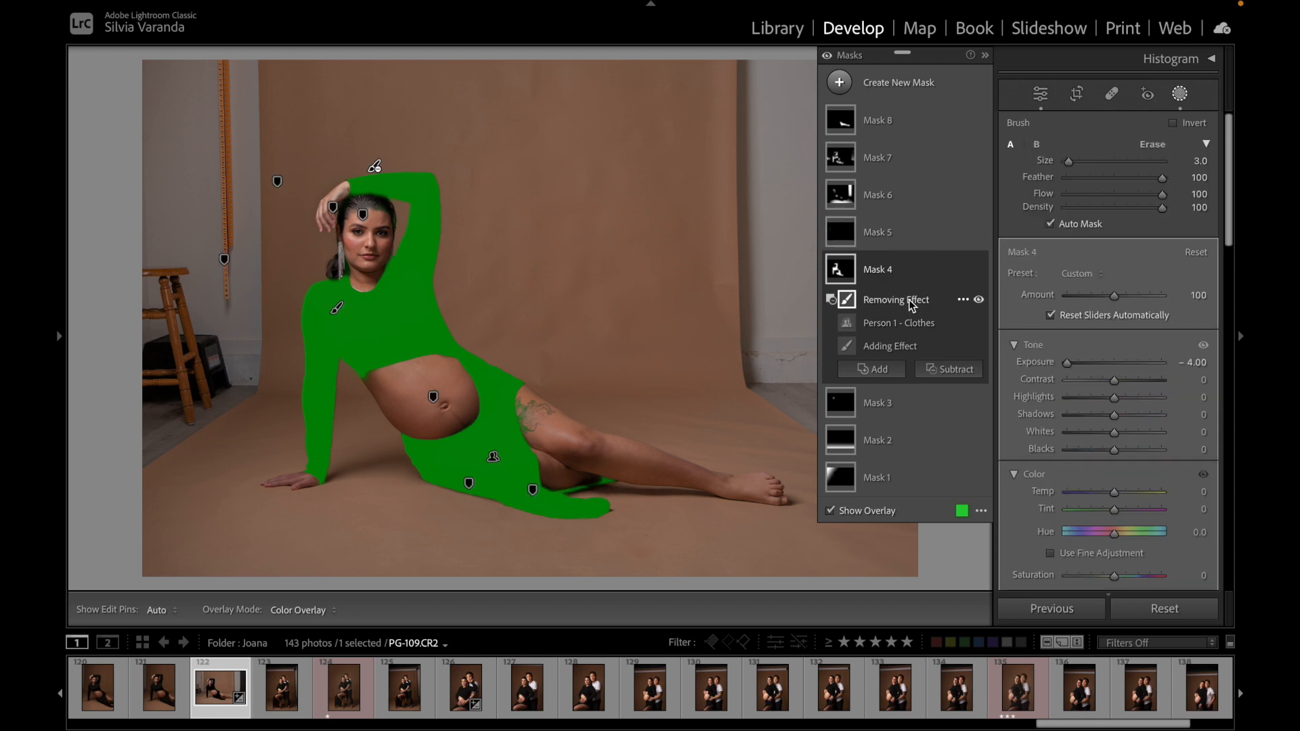
key(h)
mouse_move(602, 480)
mouse_down()
mouse_move(578, 499)
mouse_move(557, 489)
mouse_up()
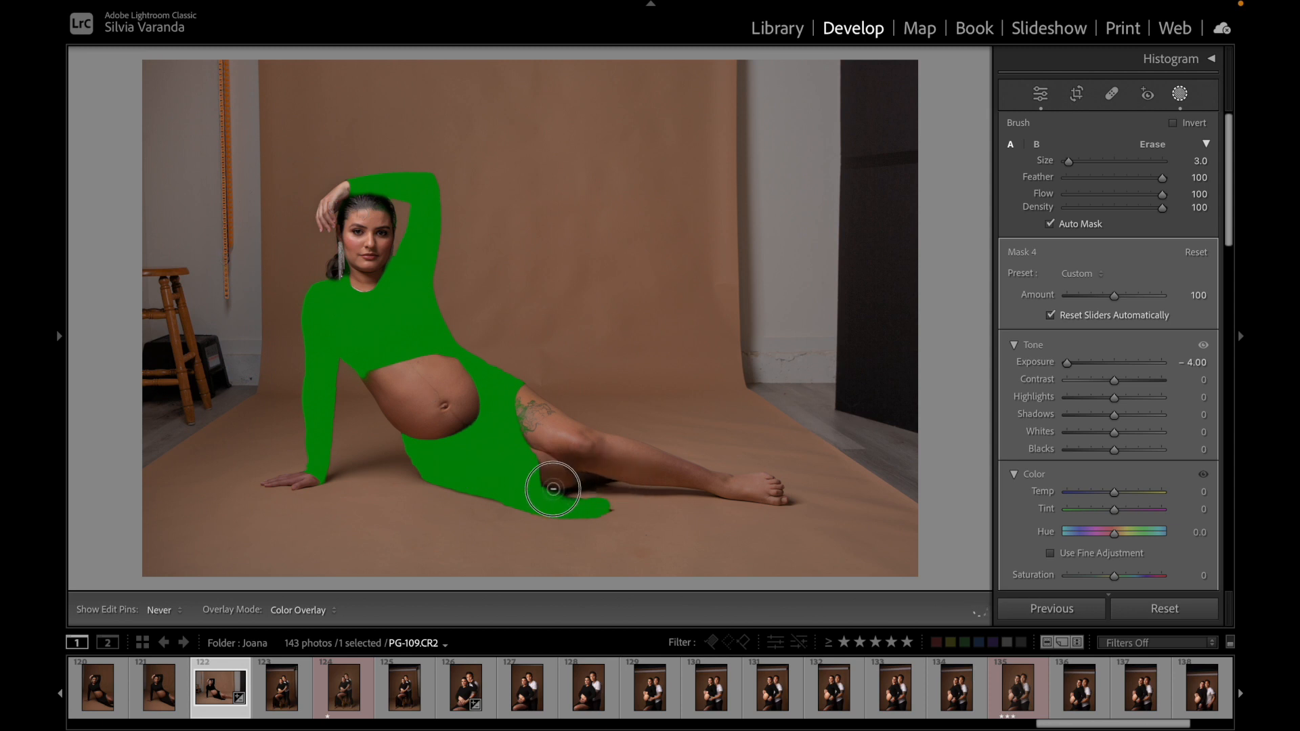
key(h)
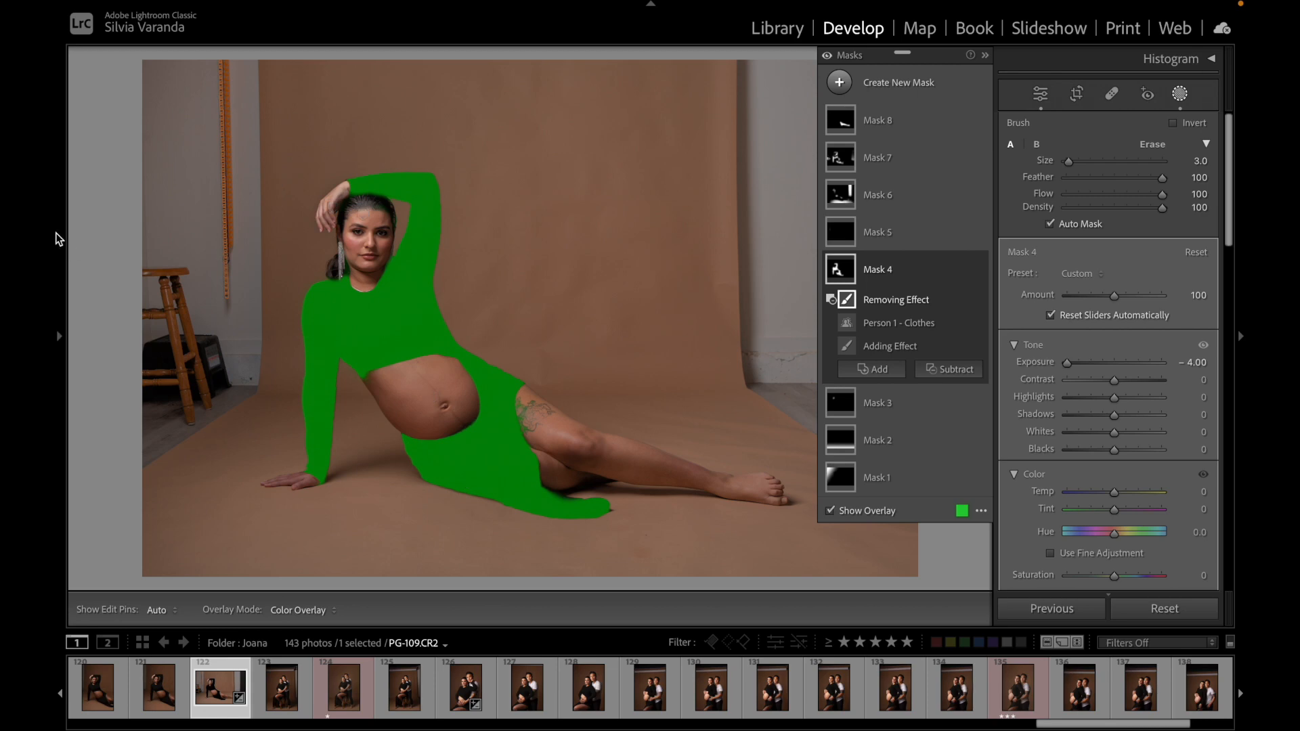
Step: Check the Mask 4 overlay around the thigh and skirt at 100% zoom, and turn the overlay off
click(60, 334)
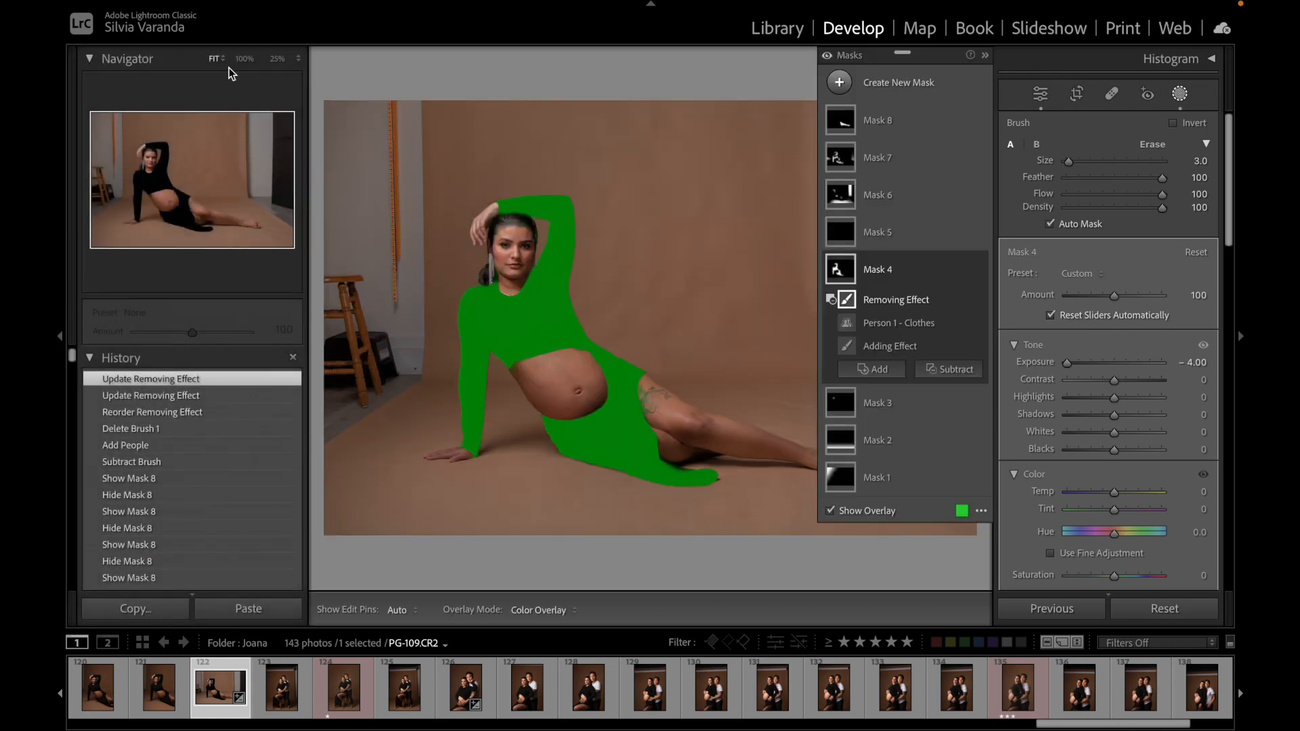
click(244, 59)
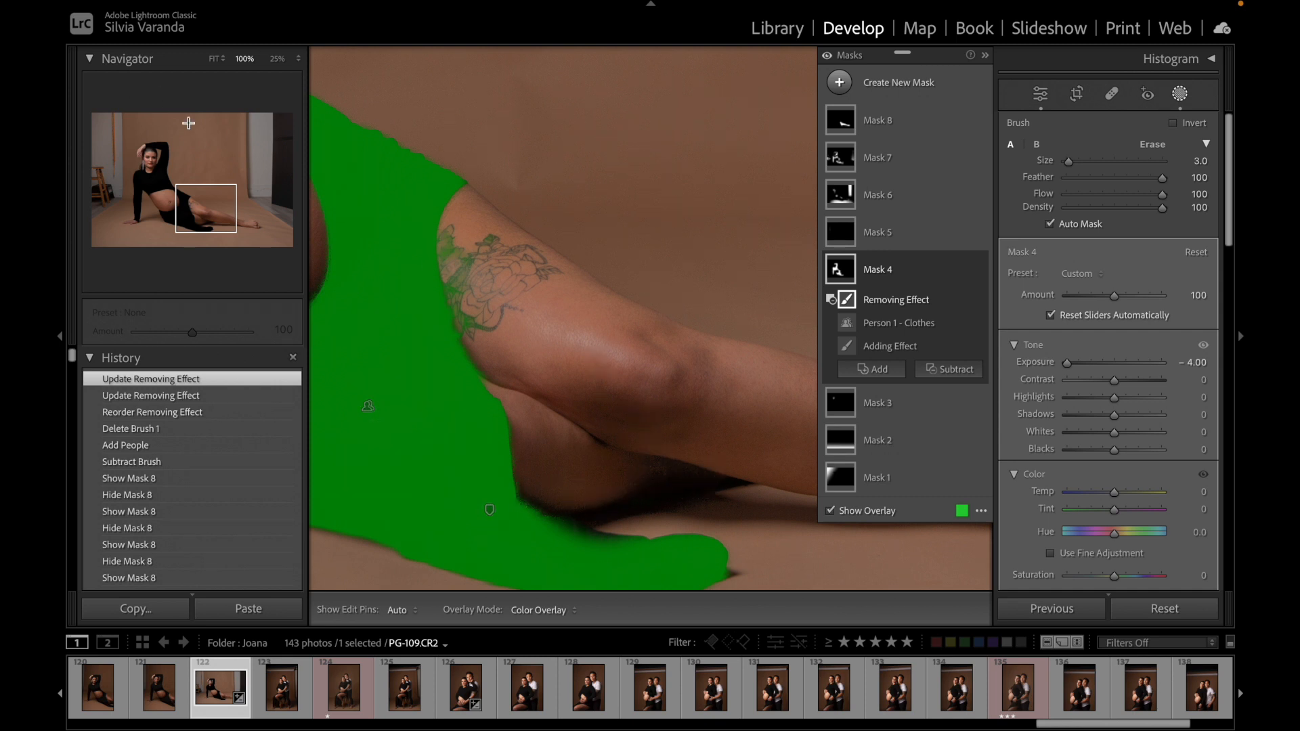
click(214, 58)
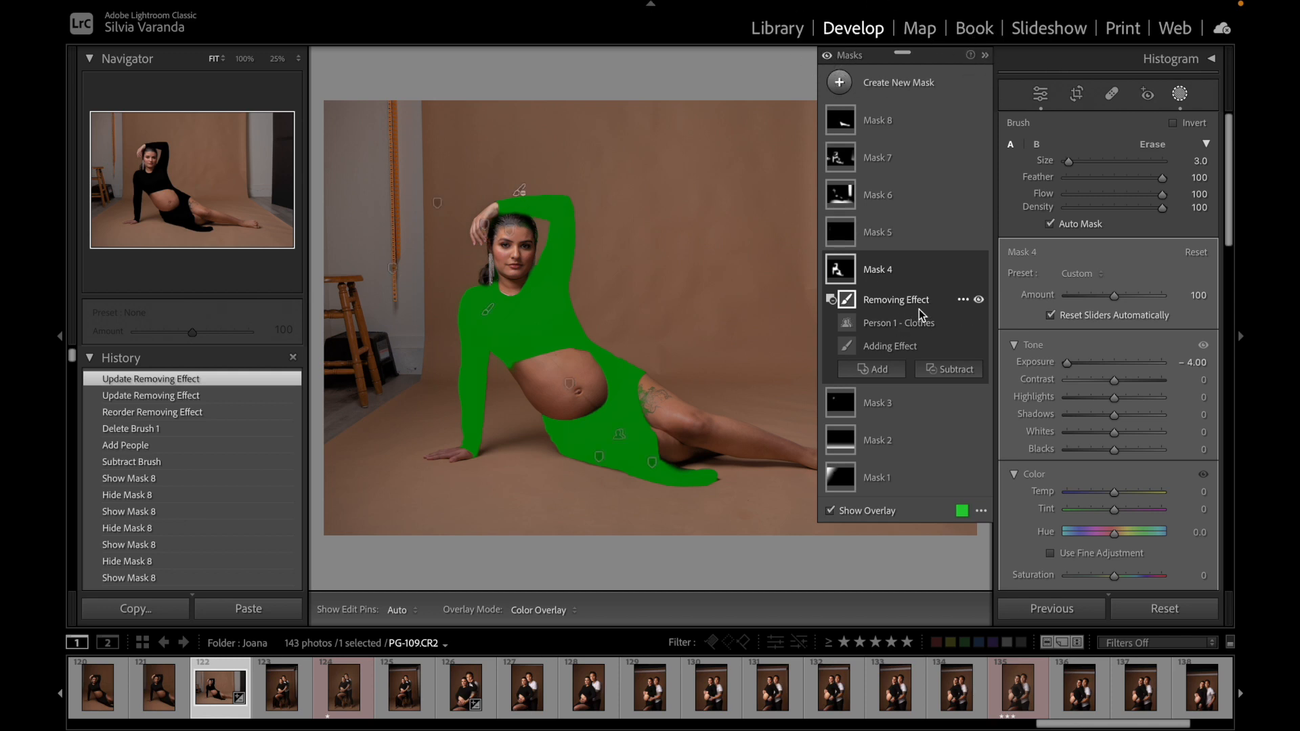
click(830, 510)
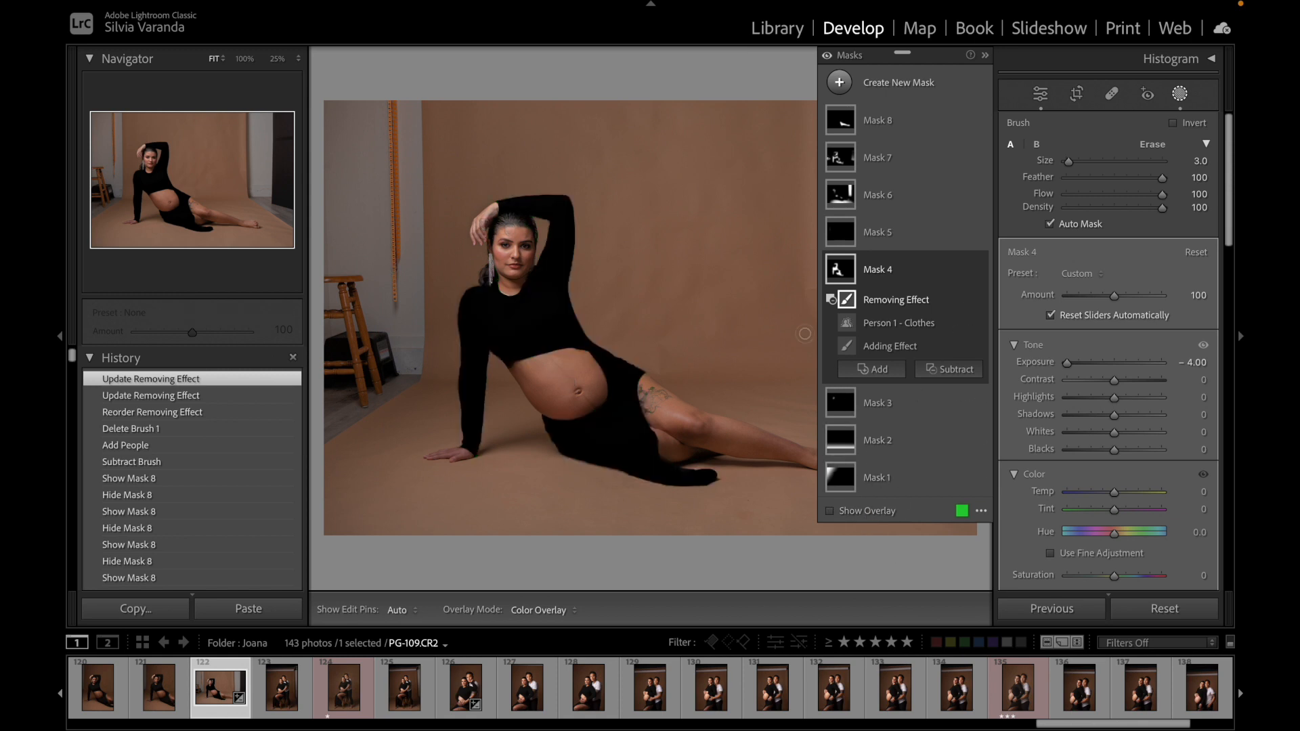
Step: Compare the portrait with Mask 4 hidden and shown
click(979, 269)
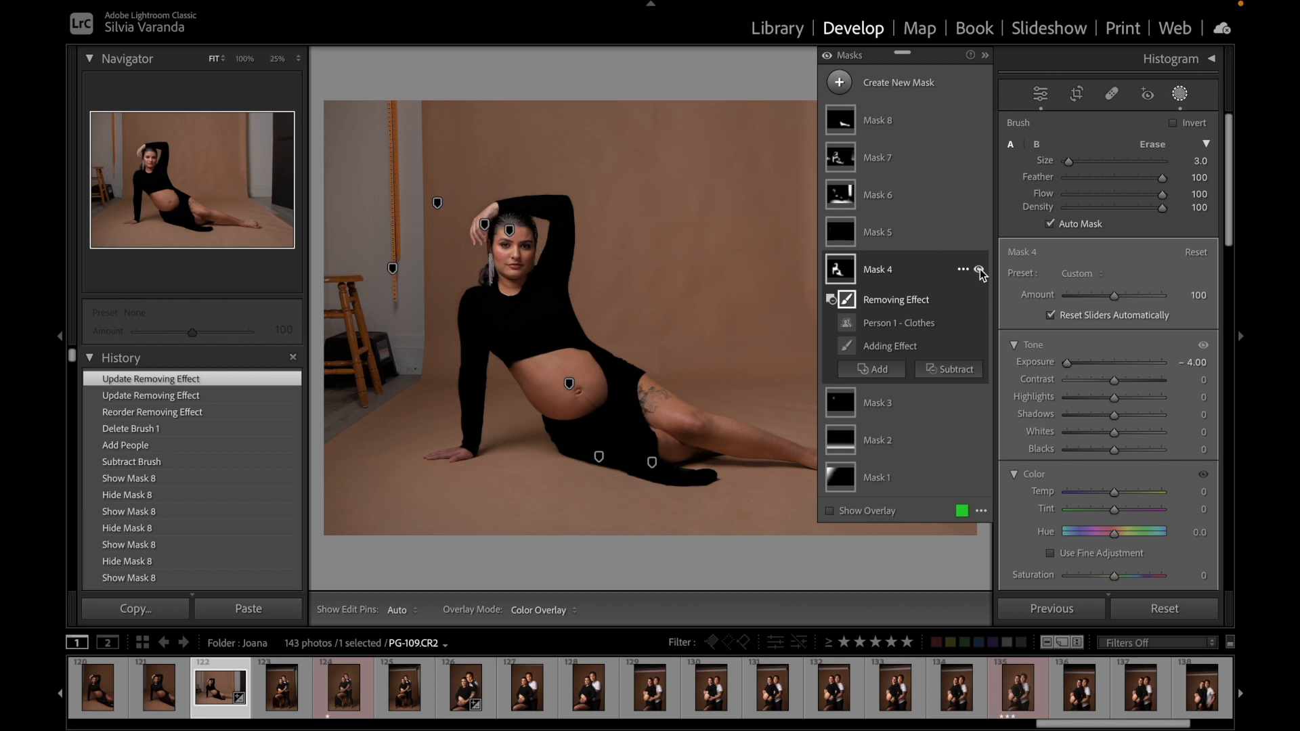
click(979, 270)
click(978, 271)
Step: Brush the underside of the belly out of Mask 4 and compare the photo with the mask hidden and shown
key(h)
mouse_move(502, 379)
mouse_down()
mouse_move(591, 360)
mouse_move(596, 399)
mouse_move(555, 413)
mouse_up()
key(h)
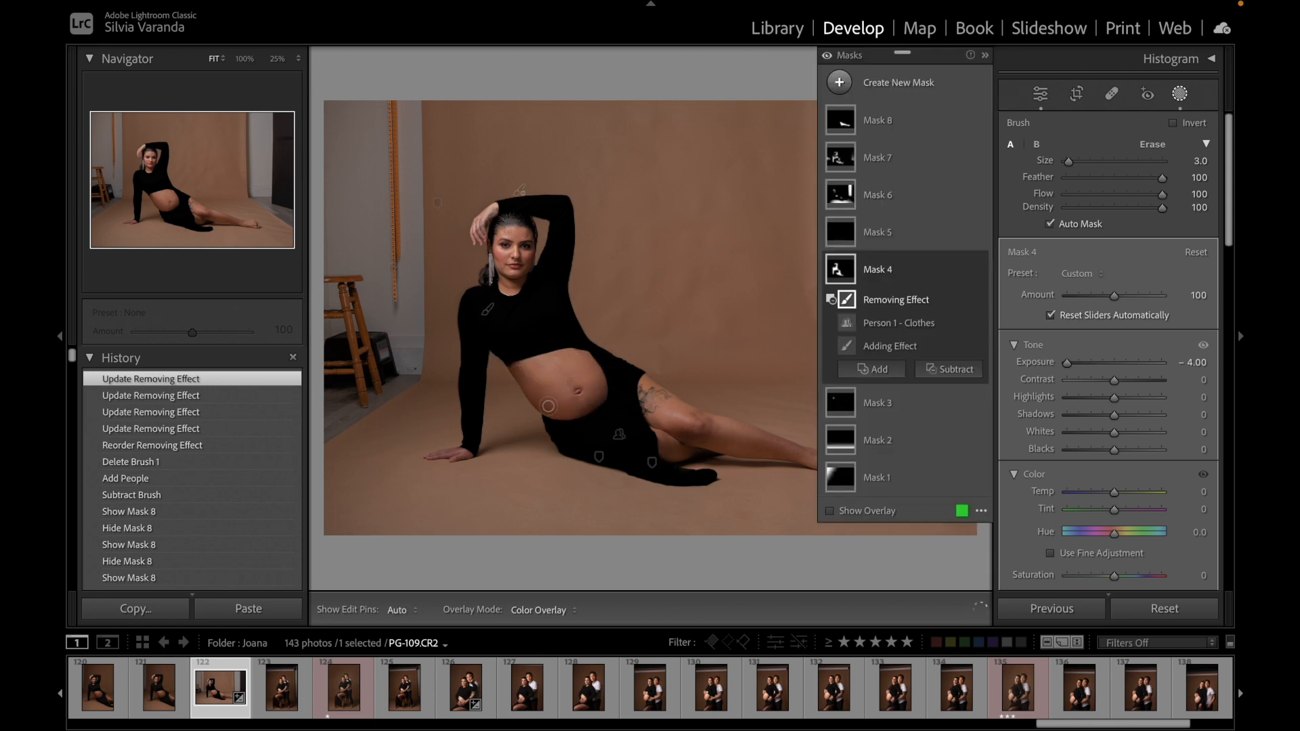
click(979, 270)
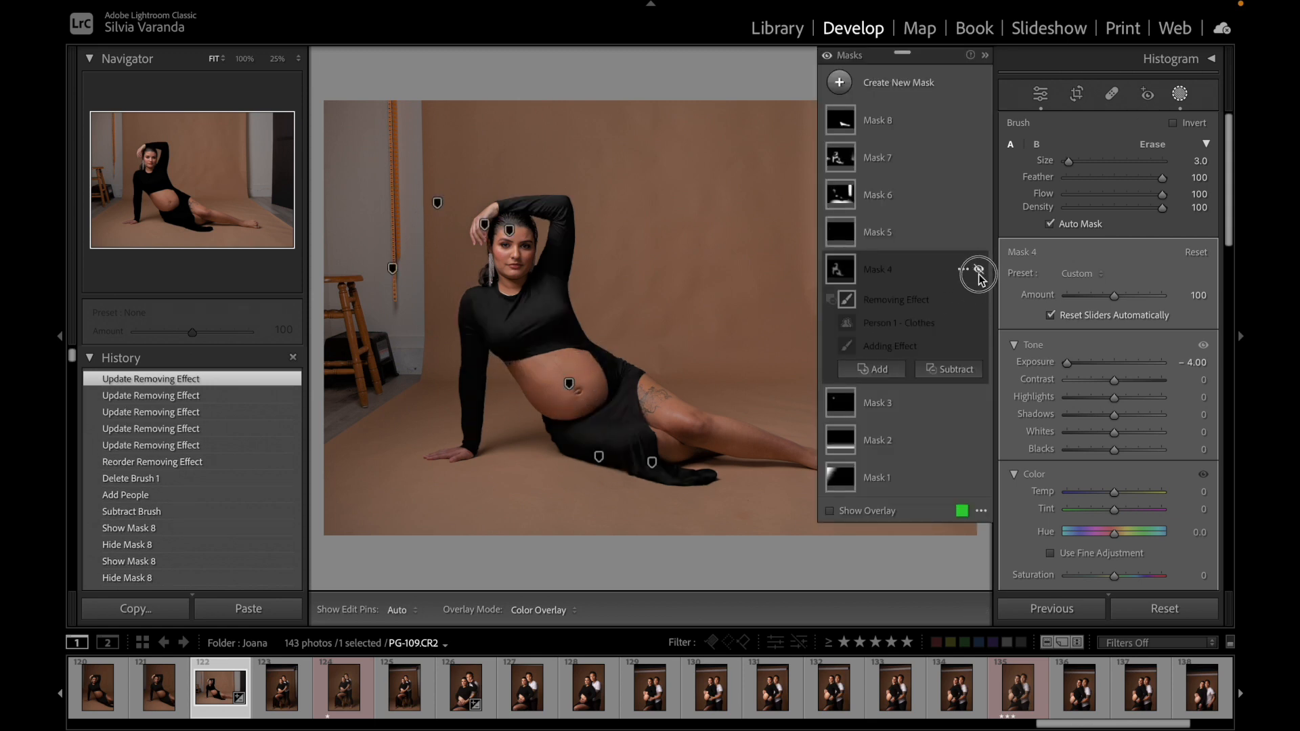
click(978, 271)
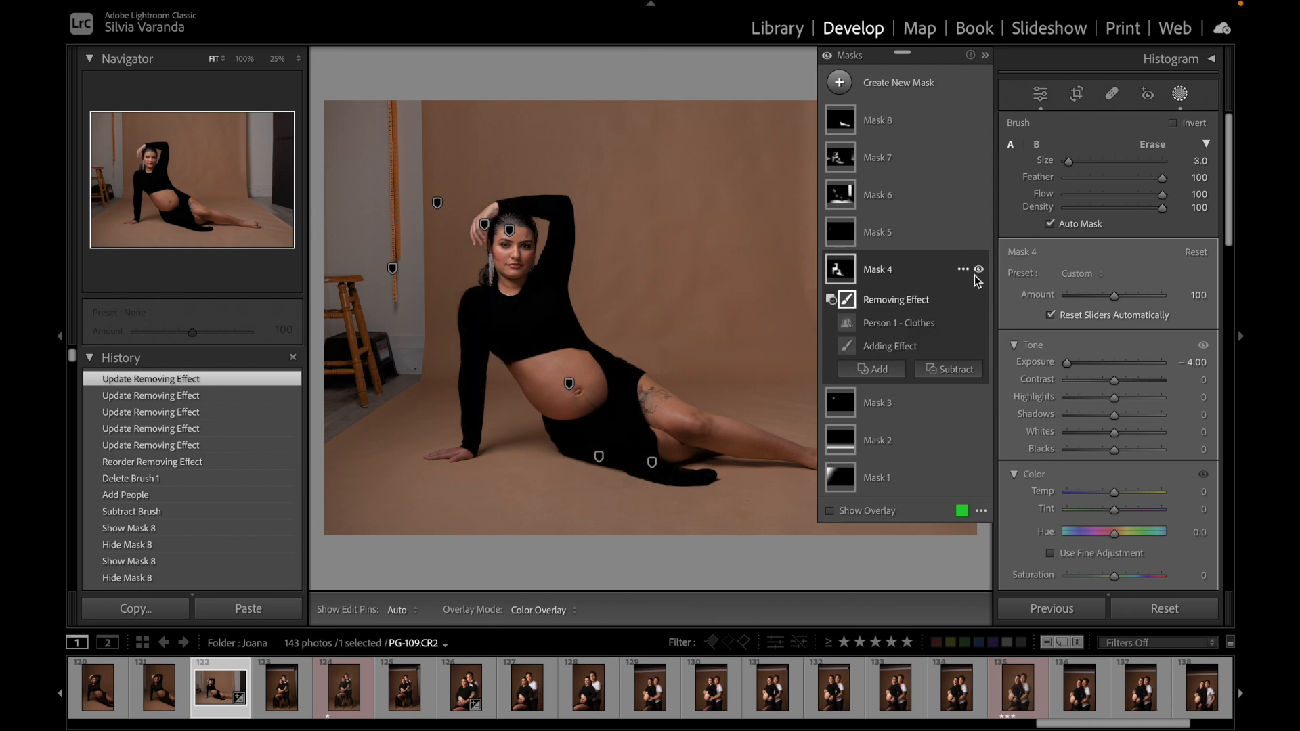
click(979, 270)
click(978, 270)
Step: Brush the tattooed thigh beside the skirt out of Mask 4, and toggle the mask's visibility to check the darkening effect
key(h)
drag(666, 398, 660, 431)
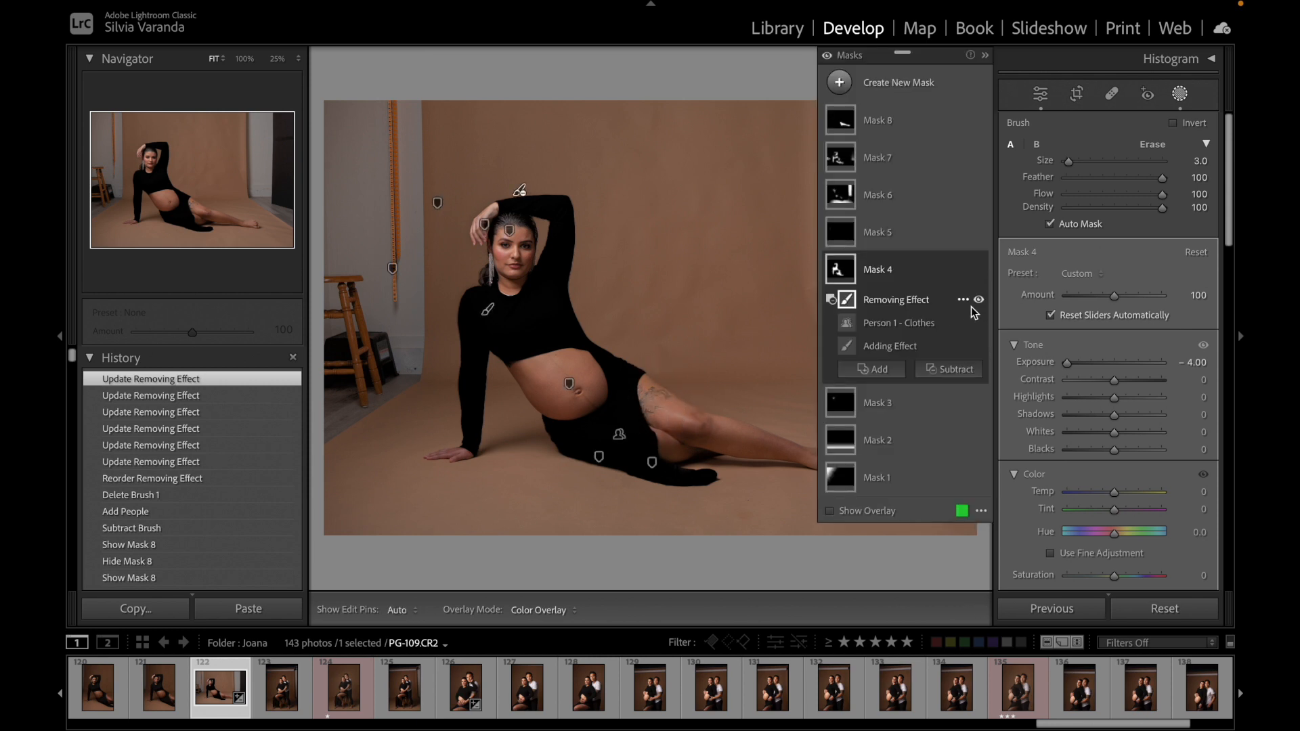
click(978, 270)
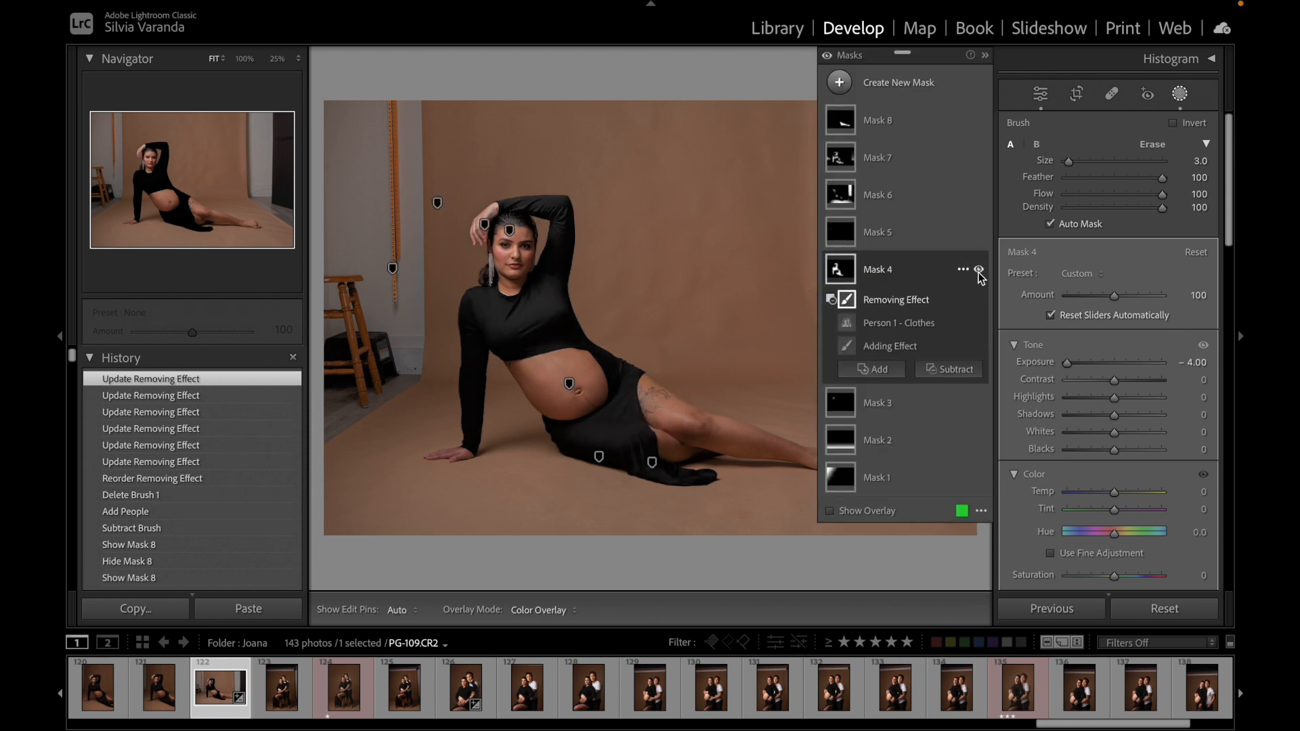
click(978, 270)
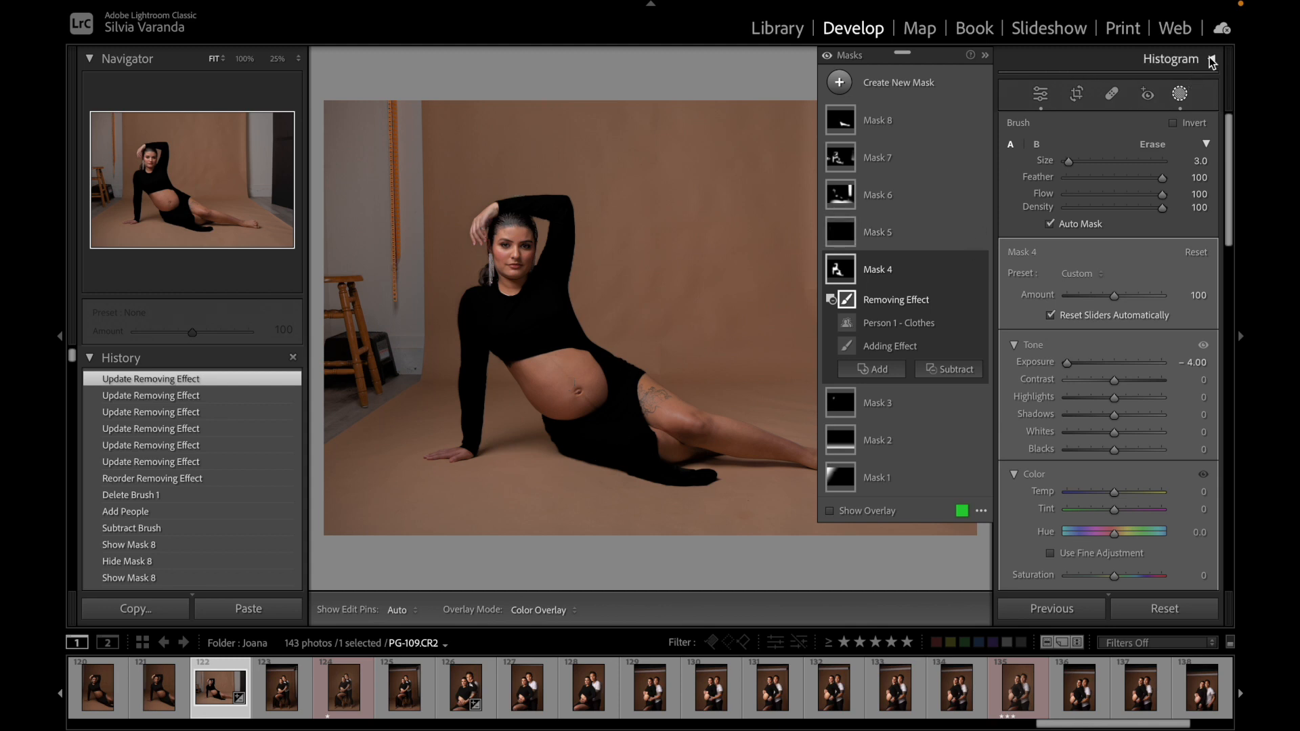